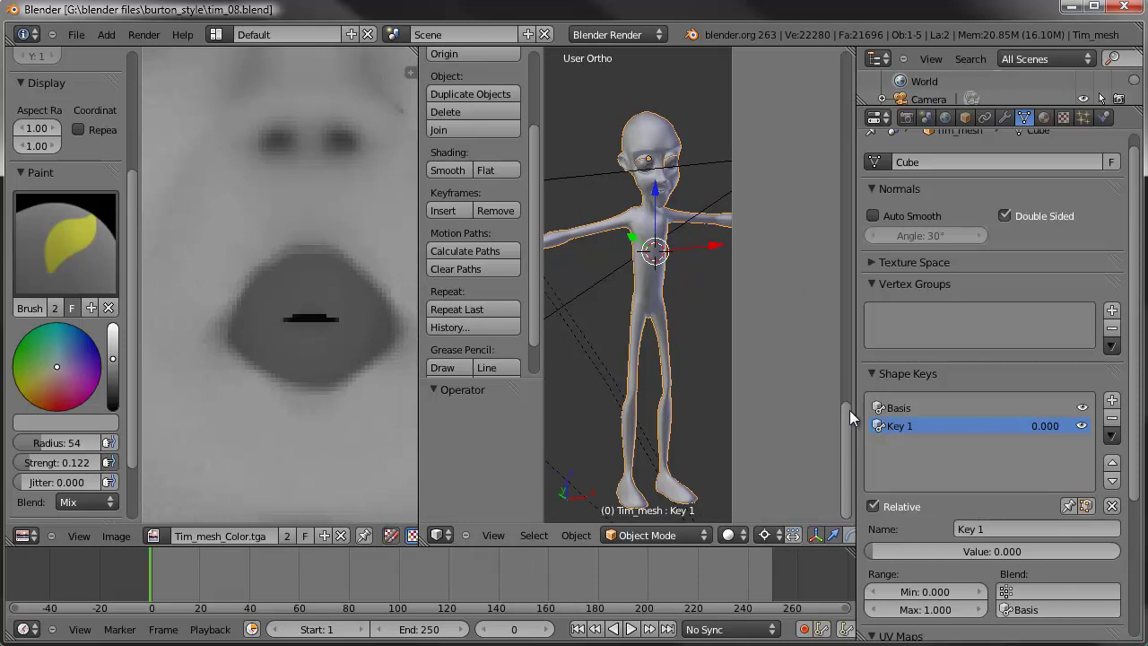
- Render the current frame, inspect the rendered character, and return to the 3D view
scroll(840, 195, "down", 10)
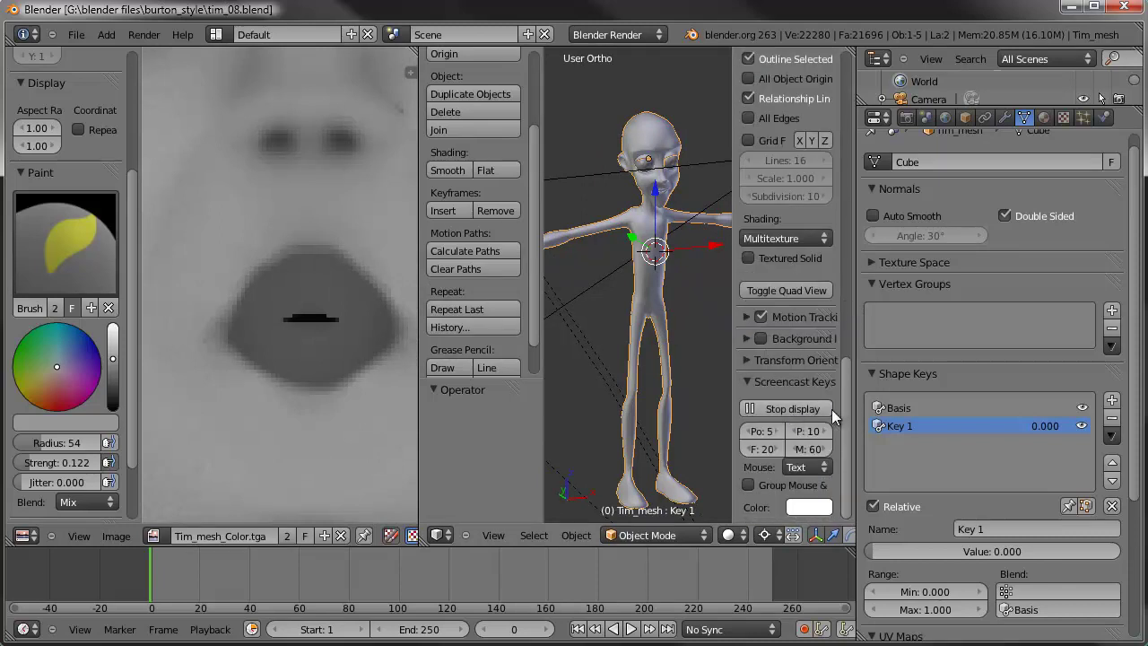
left_click_drag(734, 389, 711, 389)
scroll(775, 385, "down", 1)
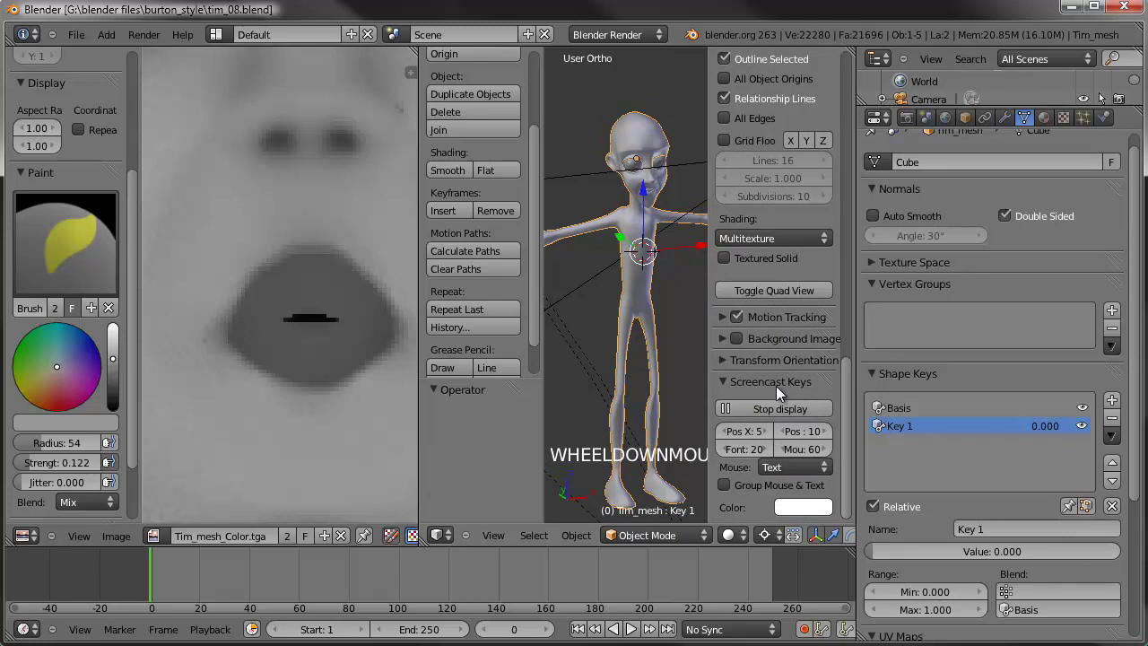
scroll(356, 276, "down", 7)
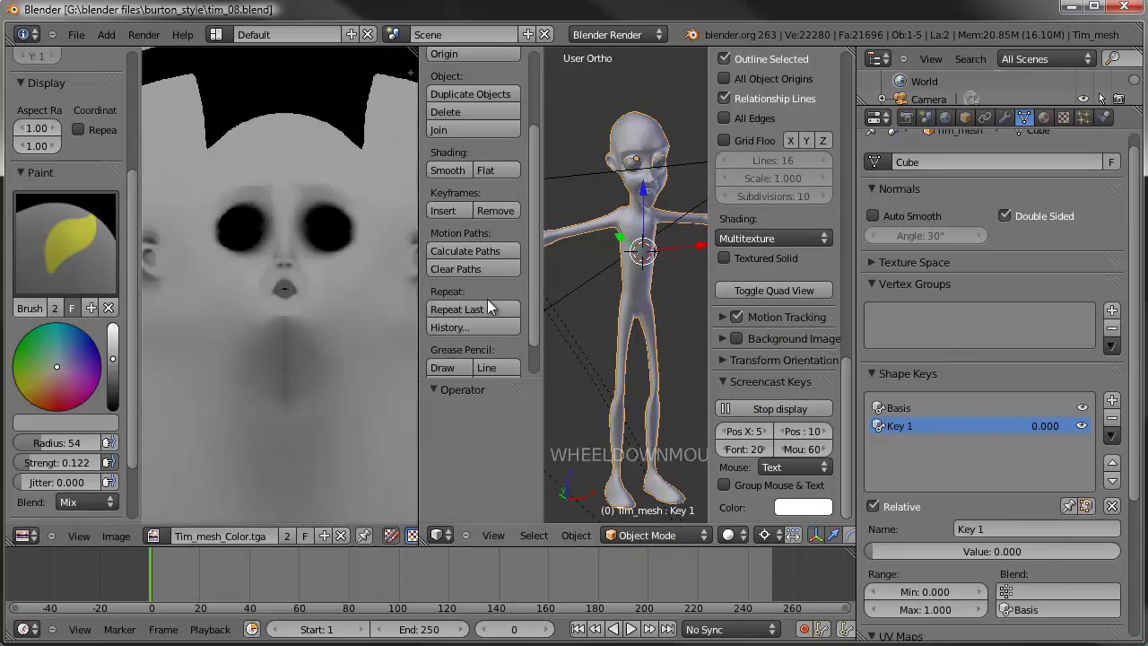
middle_click_drag(687, 309, 682, 344, "shift")
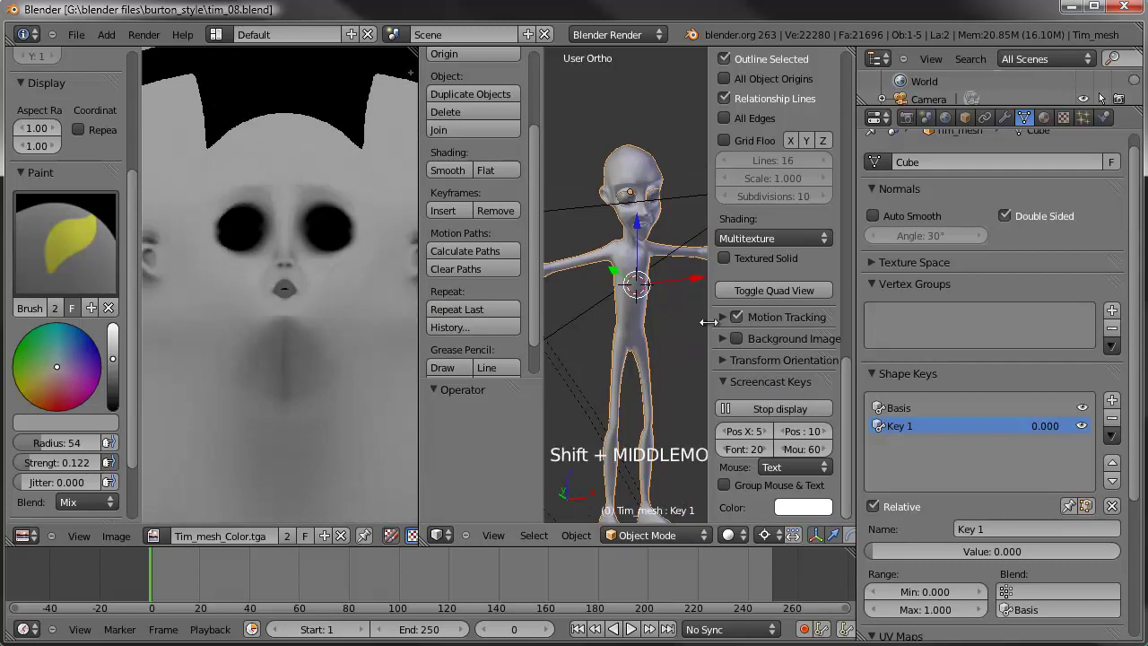
key("F12")
left_click_drag(418, 248, 350, 246)
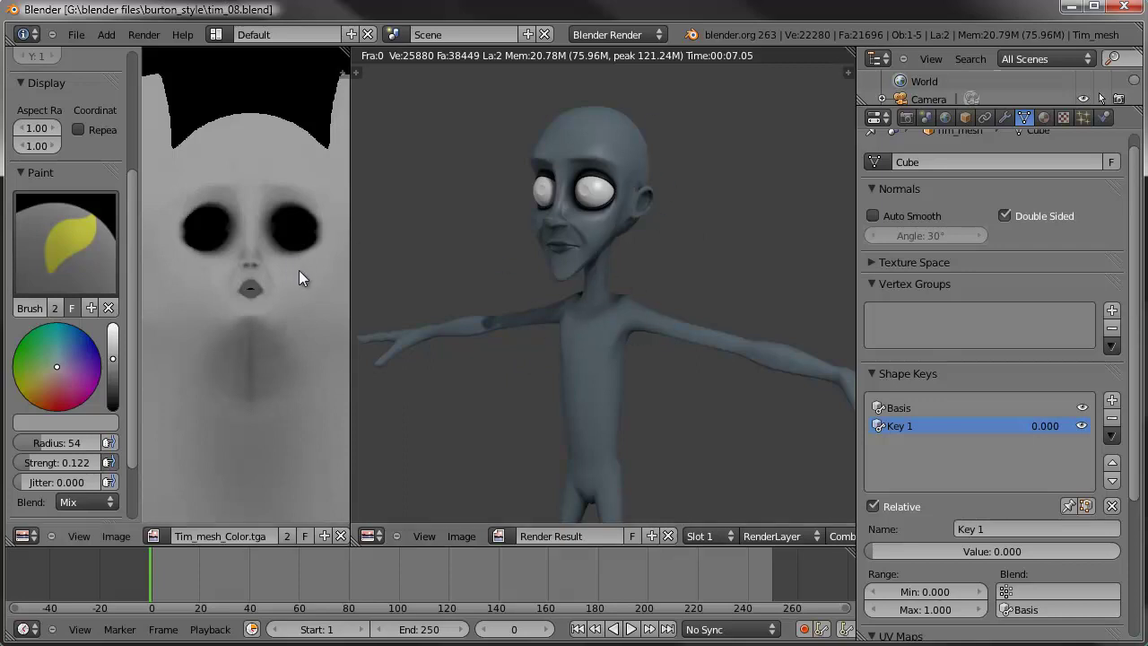
key("Escape")
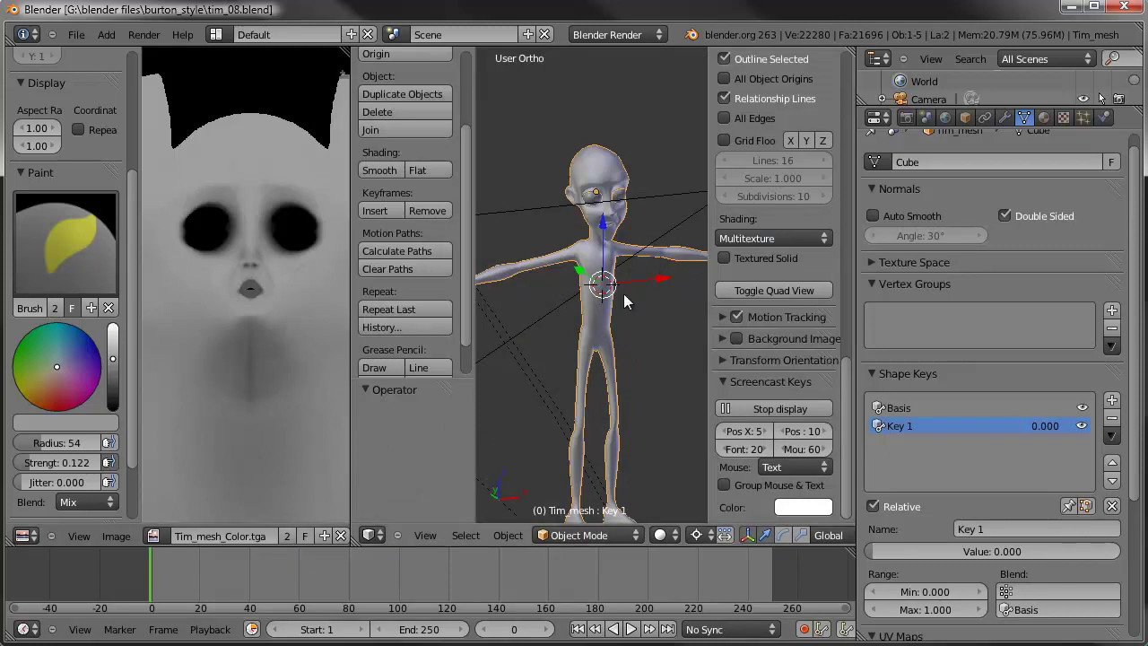
- Enter Edit Mode on the character mesh and select all of its geometry
key("Tab")
key("a")
key("a")
key("a")
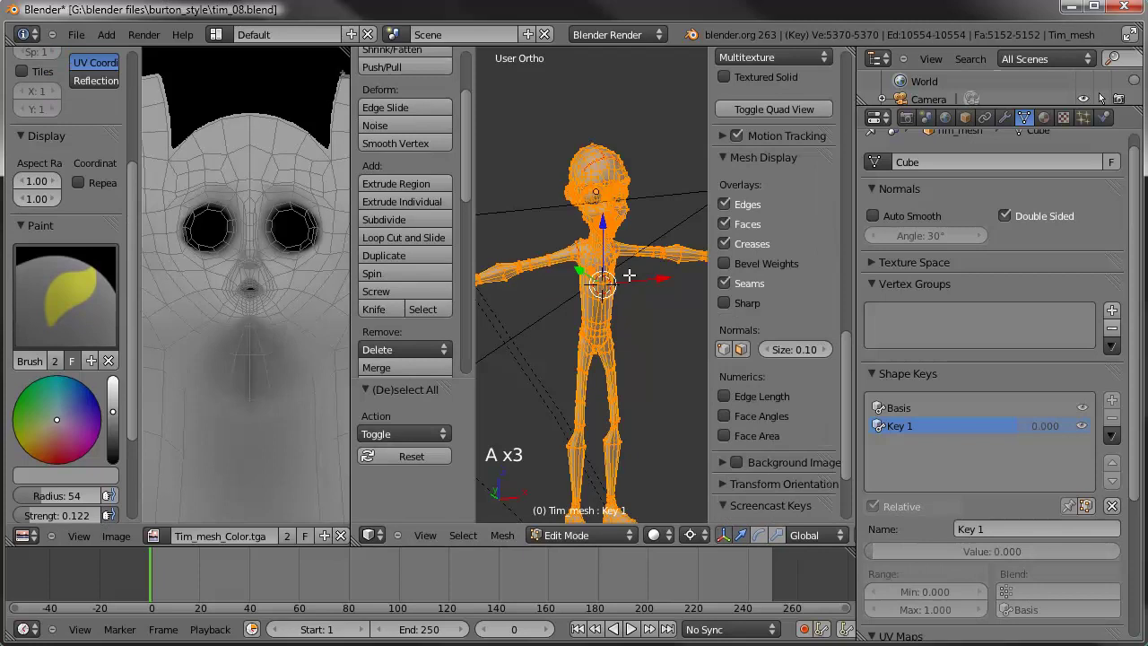
left_click(117, 536)
left_click(133, 520)
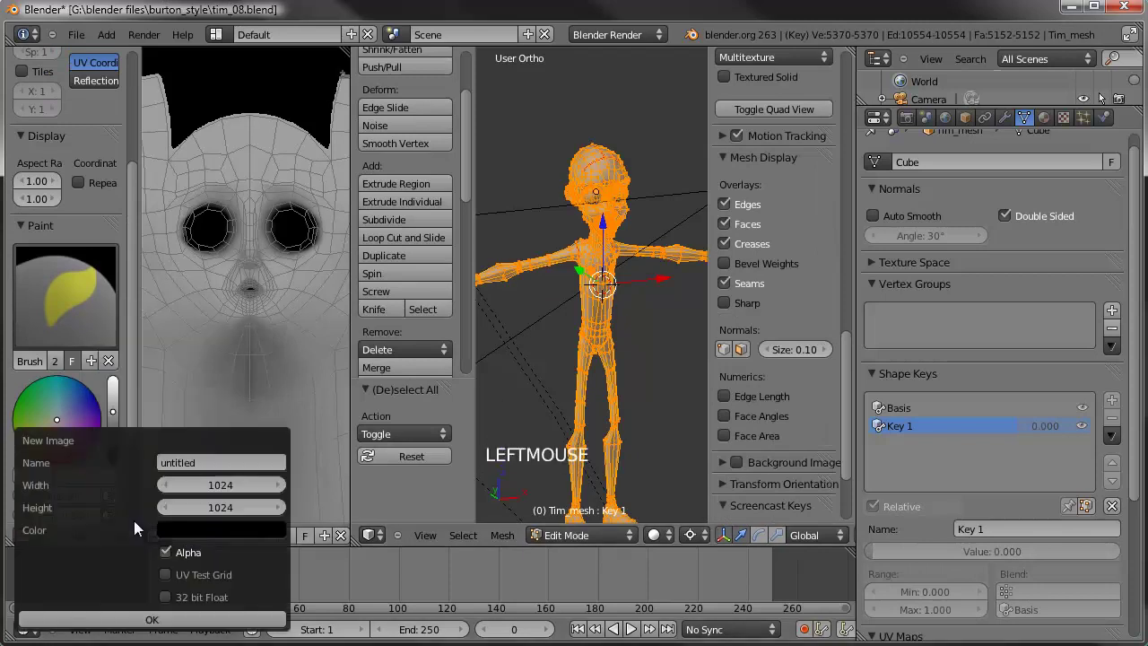
left_click(215, 484)
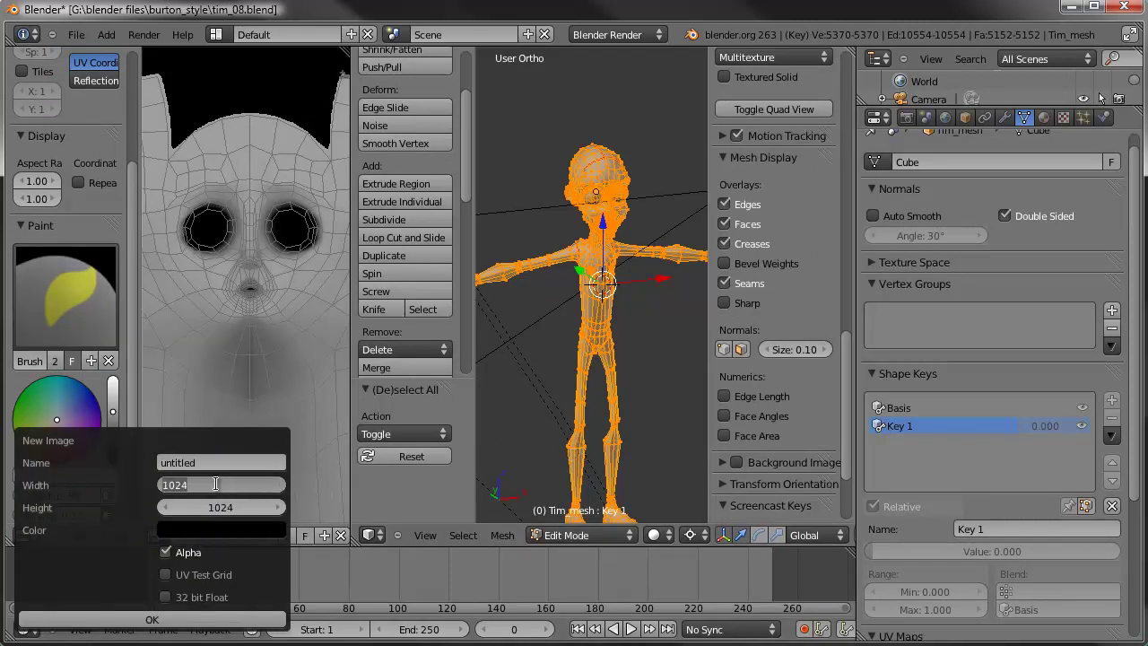
type("20")
key("Tab")
type("20")
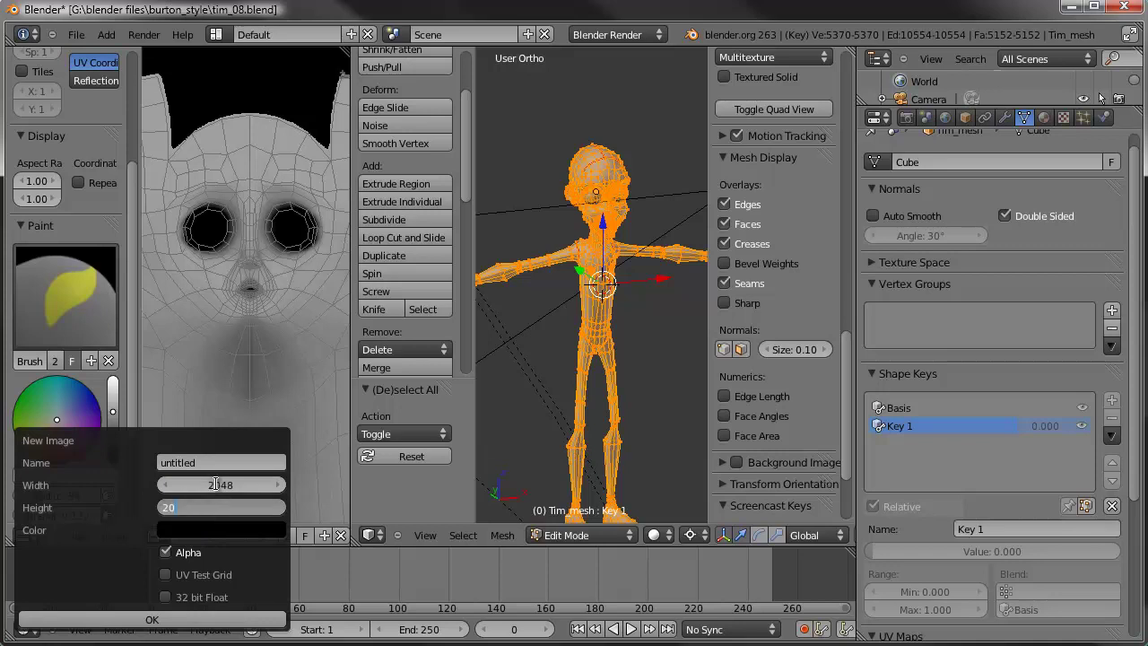
key("Return")
left_click(227, 459)
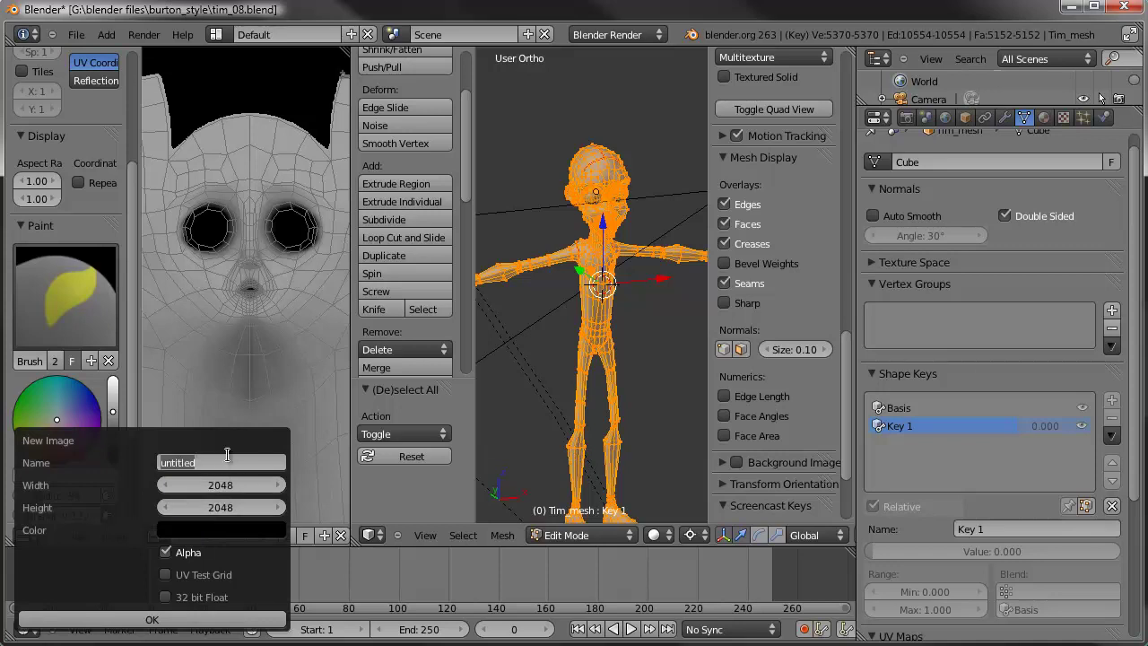
type("Texture_combi")
key("Return")
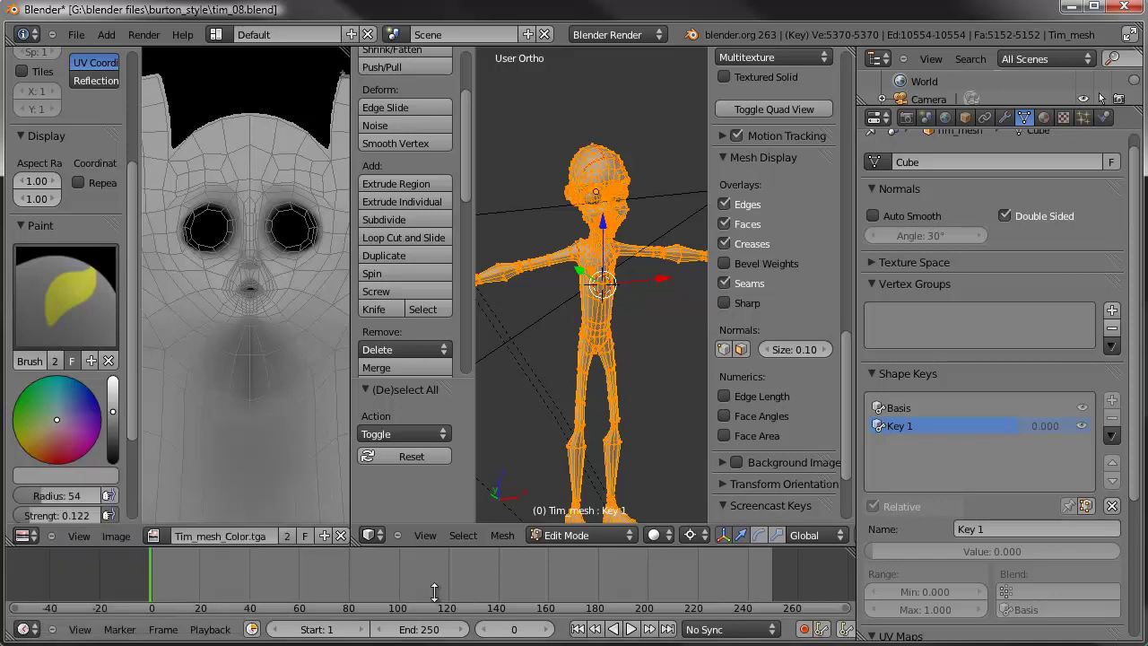
- Create a new 2048 by 2048 image named Texture_combined for the selected mesh's UVs
left_click(118, 536)
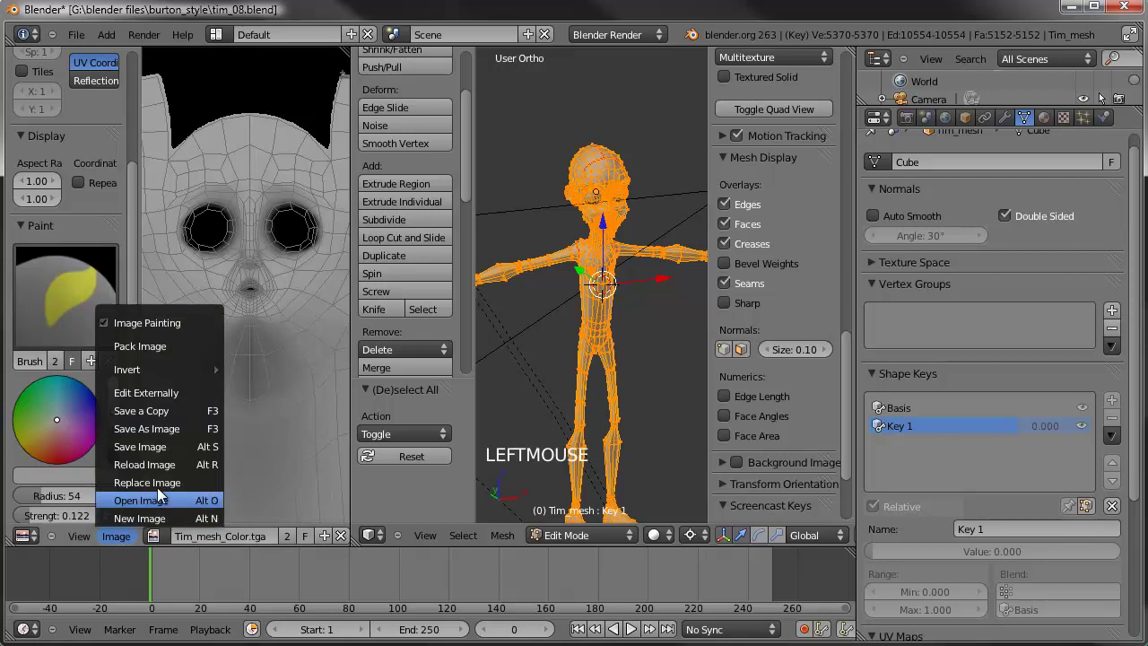
mouse_move(163, 368)
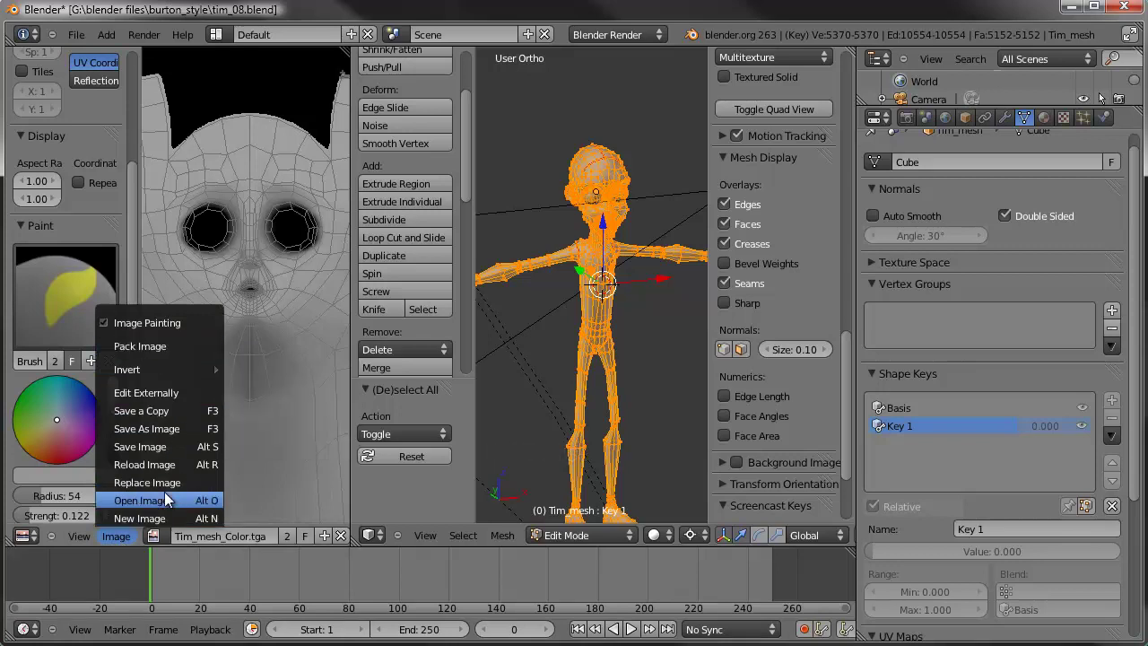
left_click(161, 518)
left_click(198, 462)
type("Texture_combined")
key("Tab")
type("2048")
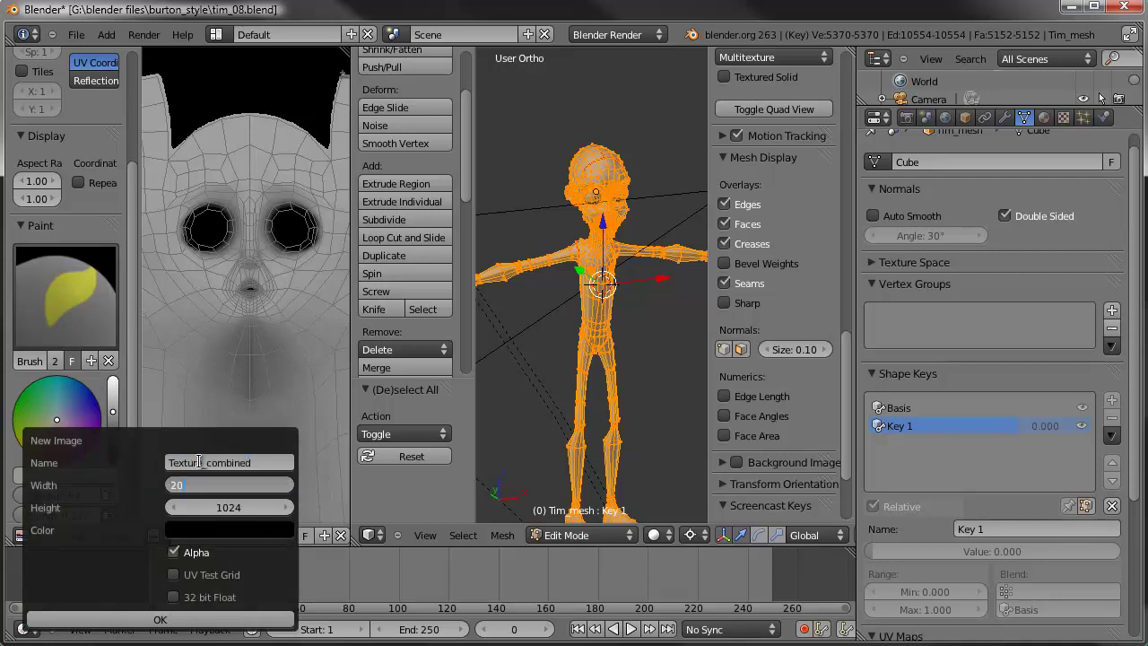
key("Tab")
type("204")
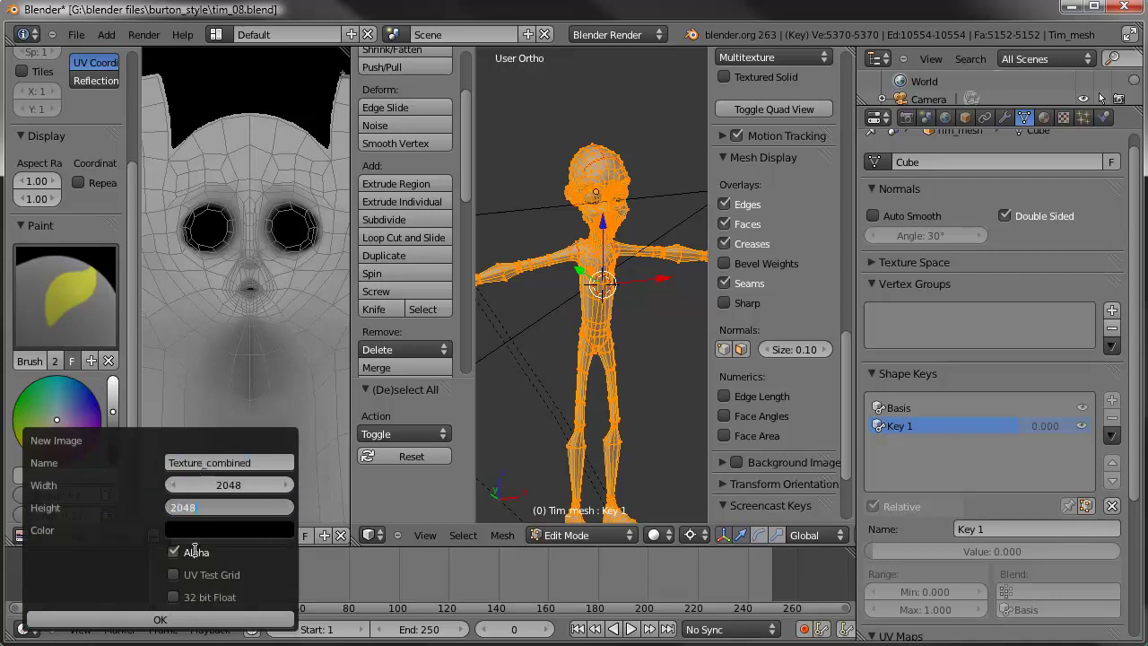
type("8")
left_click(173, 616)
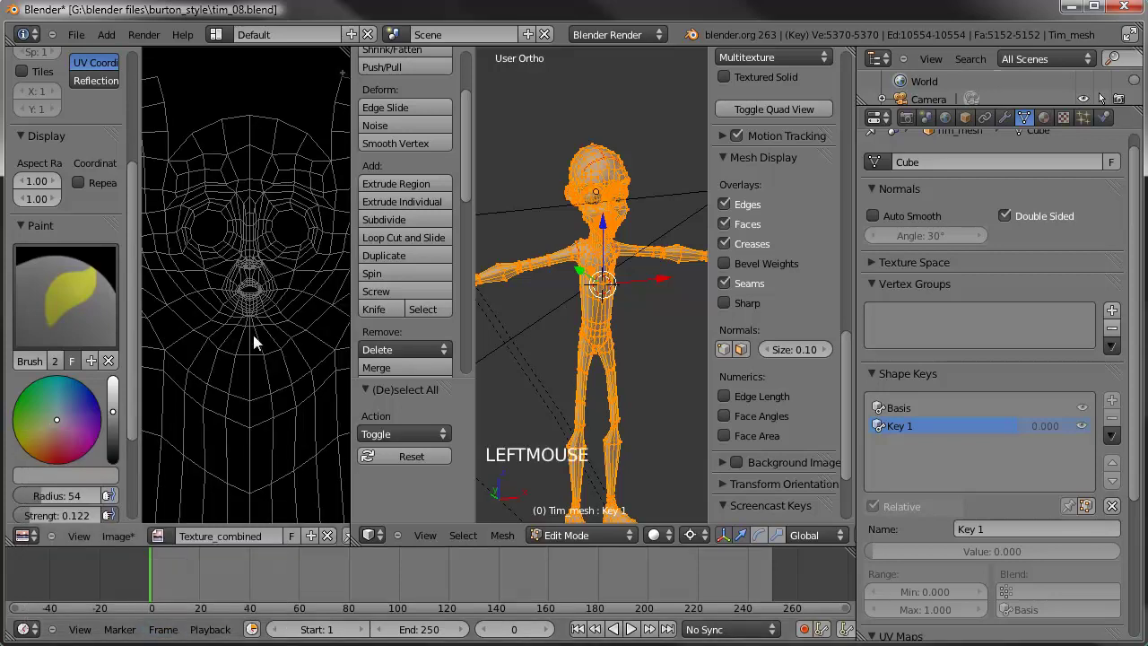
- Return the character mesh to Object Mode and set the render bake mode to Textures
scroll(226, 308, "down", 2)
scroll(230, 275, "down", 6)
scroll(231, 275, "up", 1)
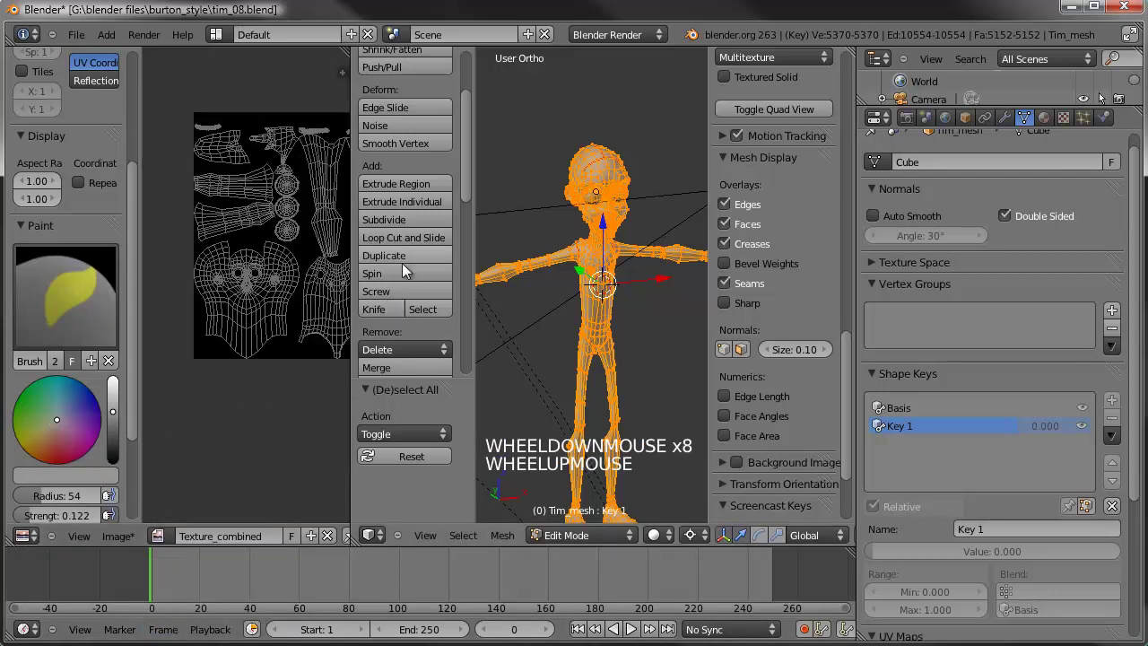
key("Tab")
middle_click_drag(629, 263, 615, 309)
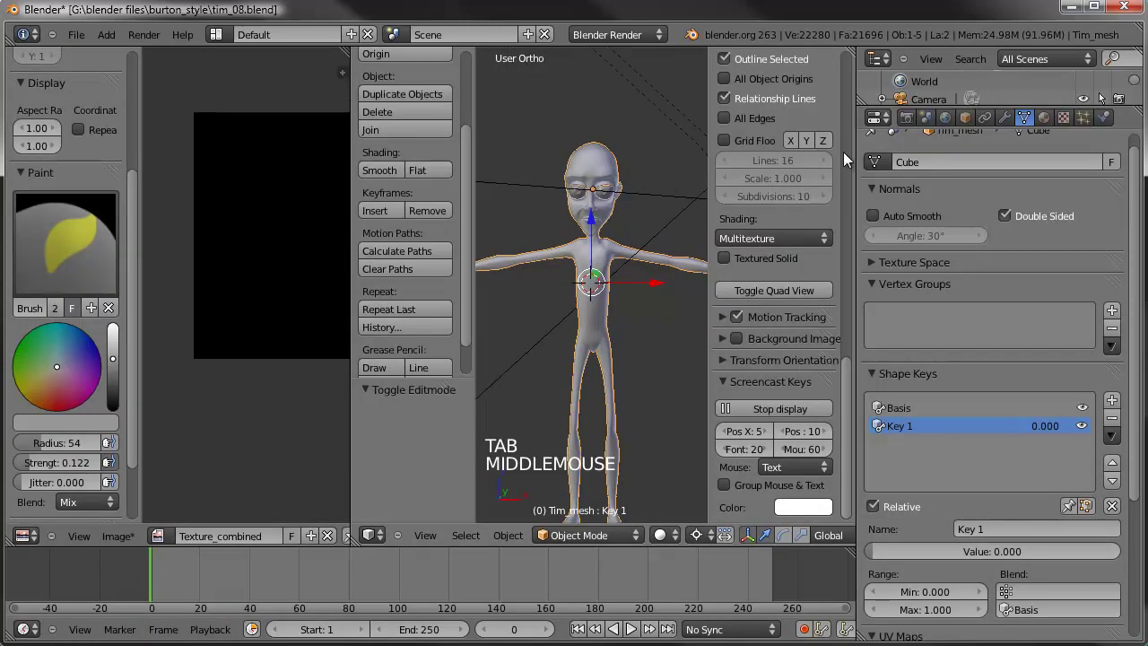
left_click(906, 119)
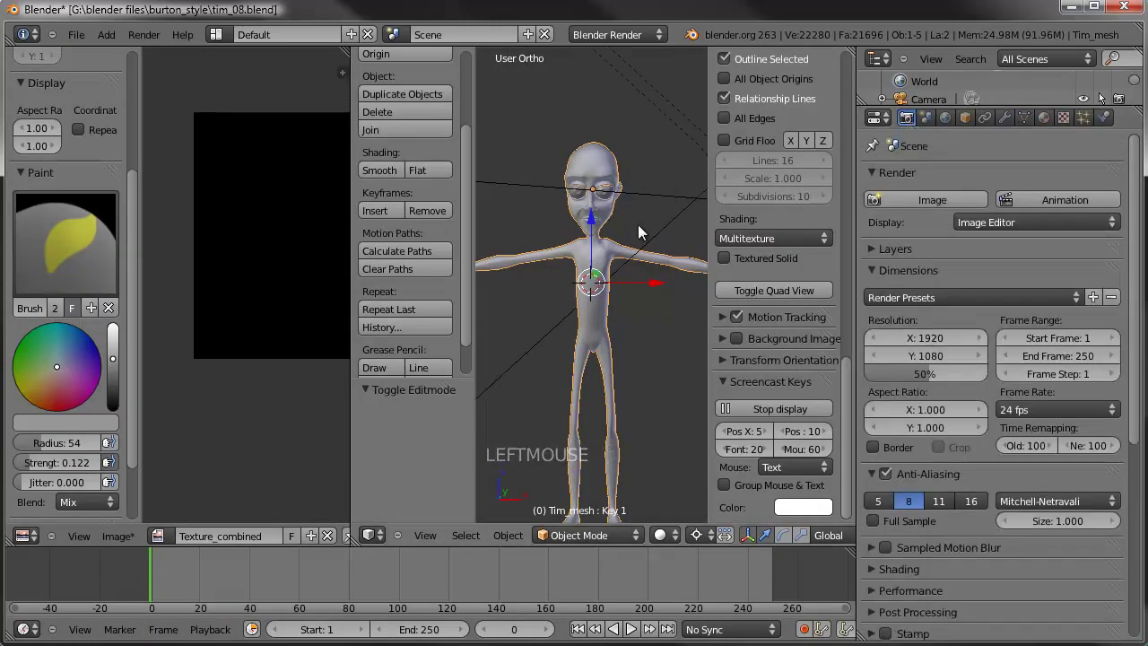
scroll(905, 406, "down", 9)
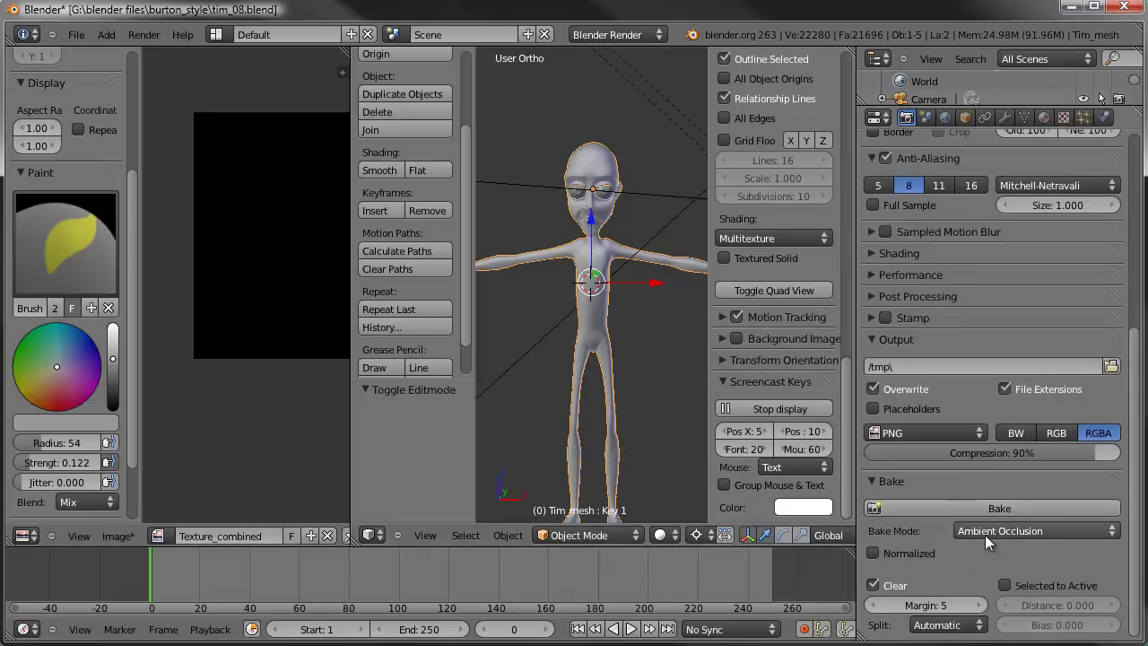
left_click(953, 533)
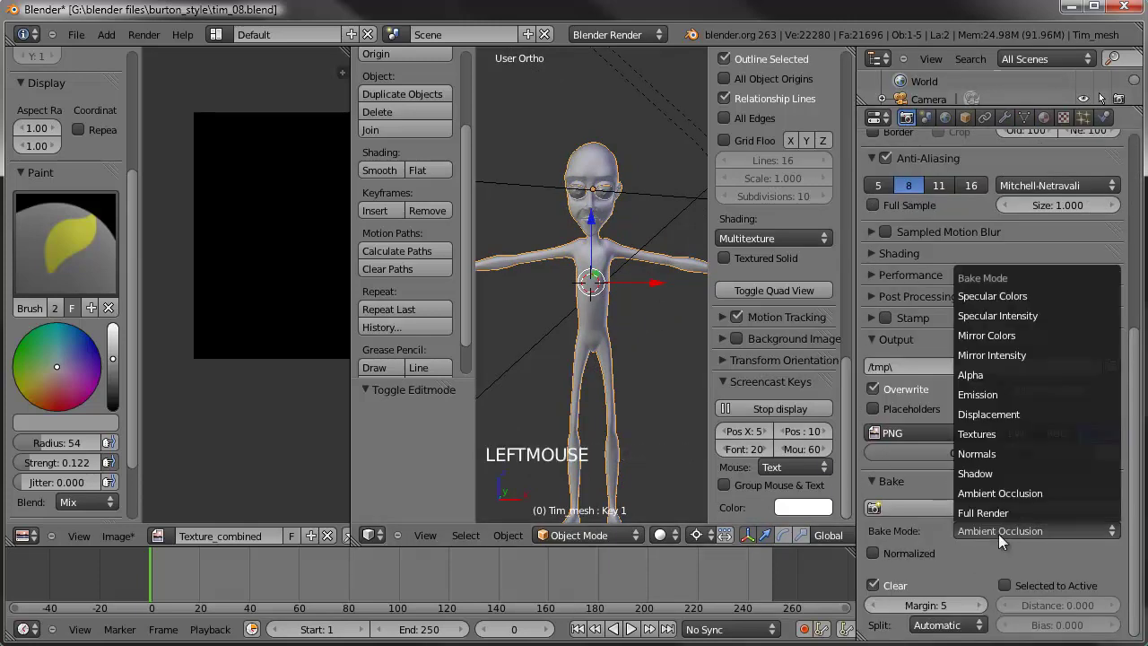
left_click(978, 435)
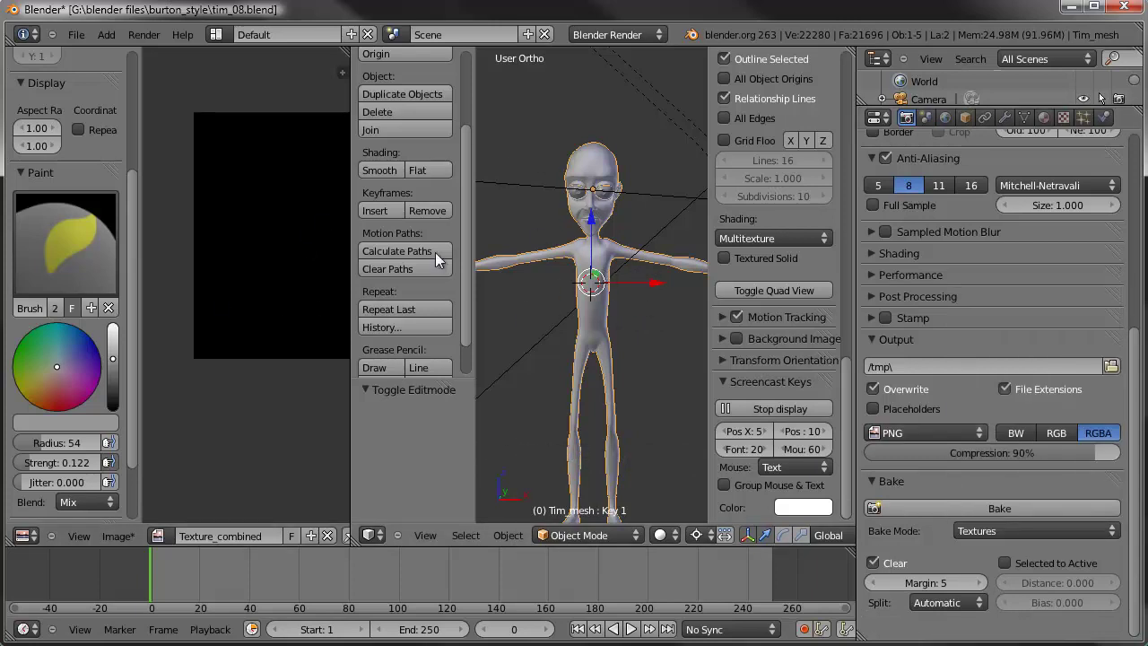
- Bake the mesh's textures into the Texture_combined image and inspect the face area of the result
left_click(974, 502)
left_click_drag(350, 433, 377, 427)
middle_click_drag(331, 377, 287, 371)
scroll(287, 371, "up", 1)
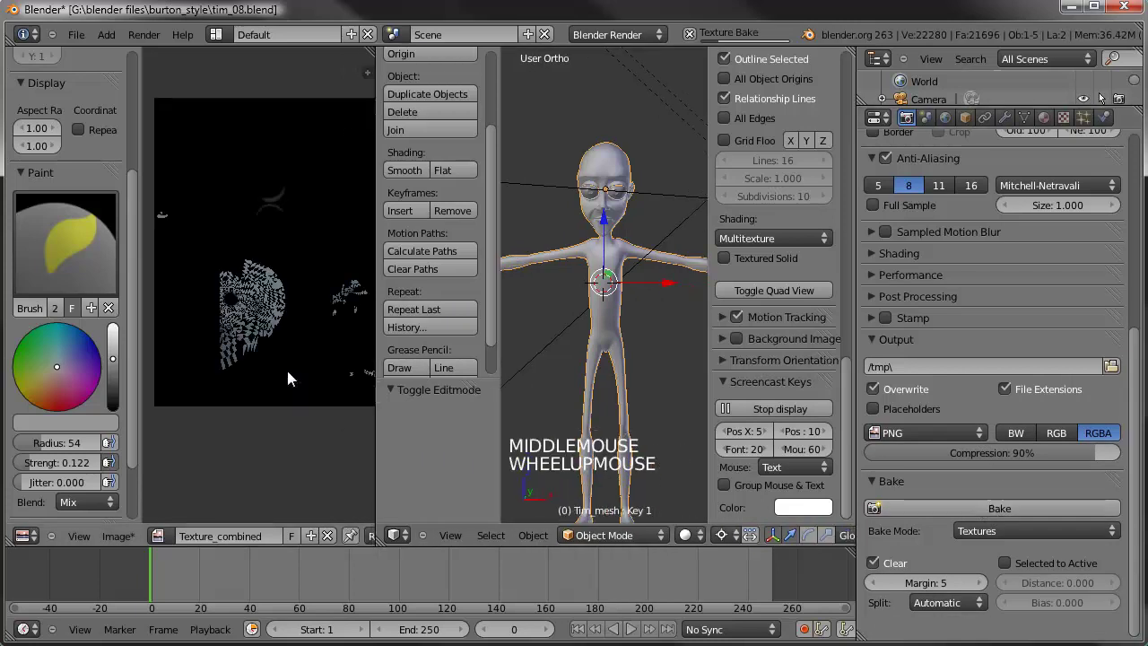
middle_click_drag(280, 447, 284, 478)
scroll(284, 482, "up", 1)
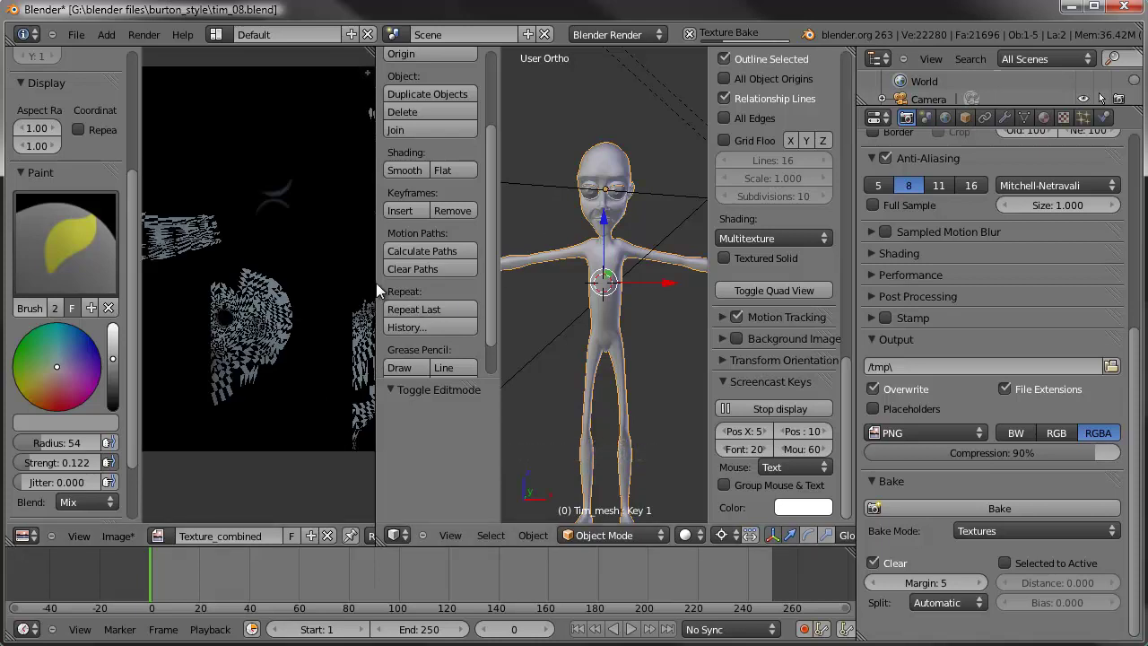
left_click_drag(378, 282, 423, 285)
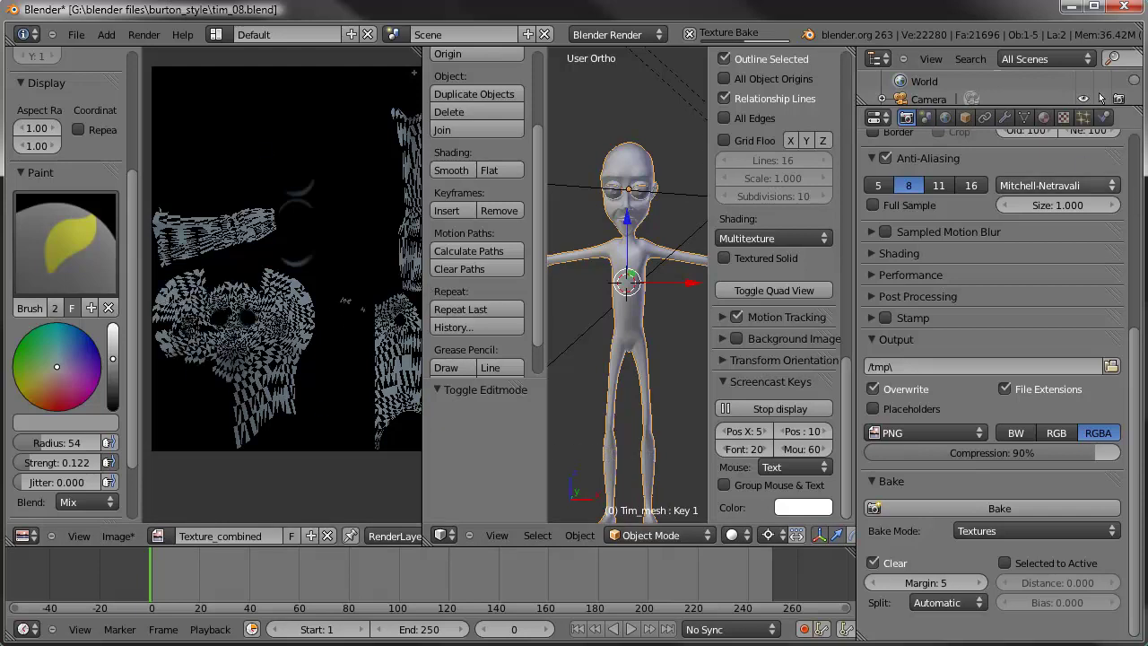
middle_click_drag(249, 336, 322, 267)
scroll(225, 326, "up", 3)
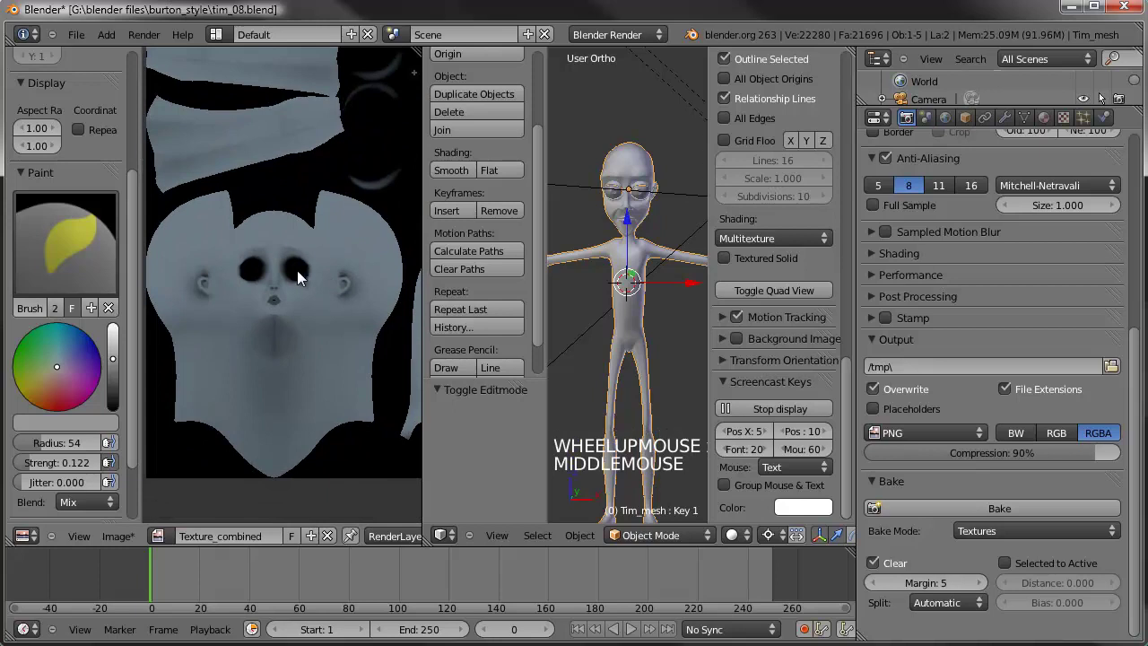
scroll(305, 284, "up", 4)
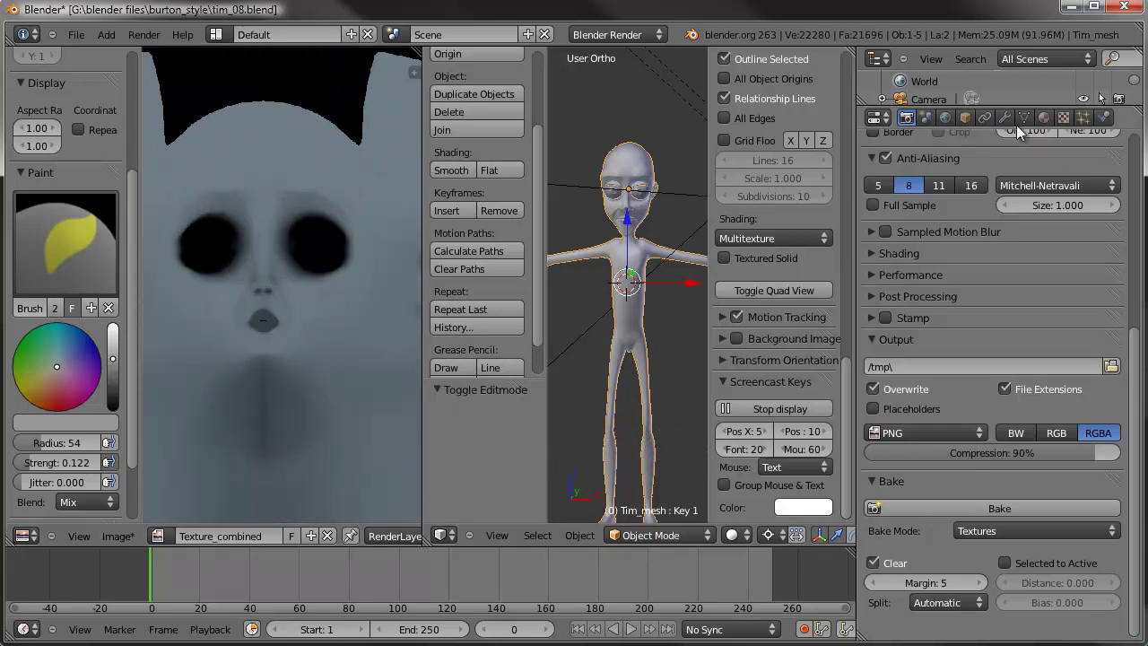
- Remove the Tex blend texture from the first texture slot of the character's material
left_click(1042, 118)
scroll(1036, 144, "up", 1)
left_click(1063, 117)
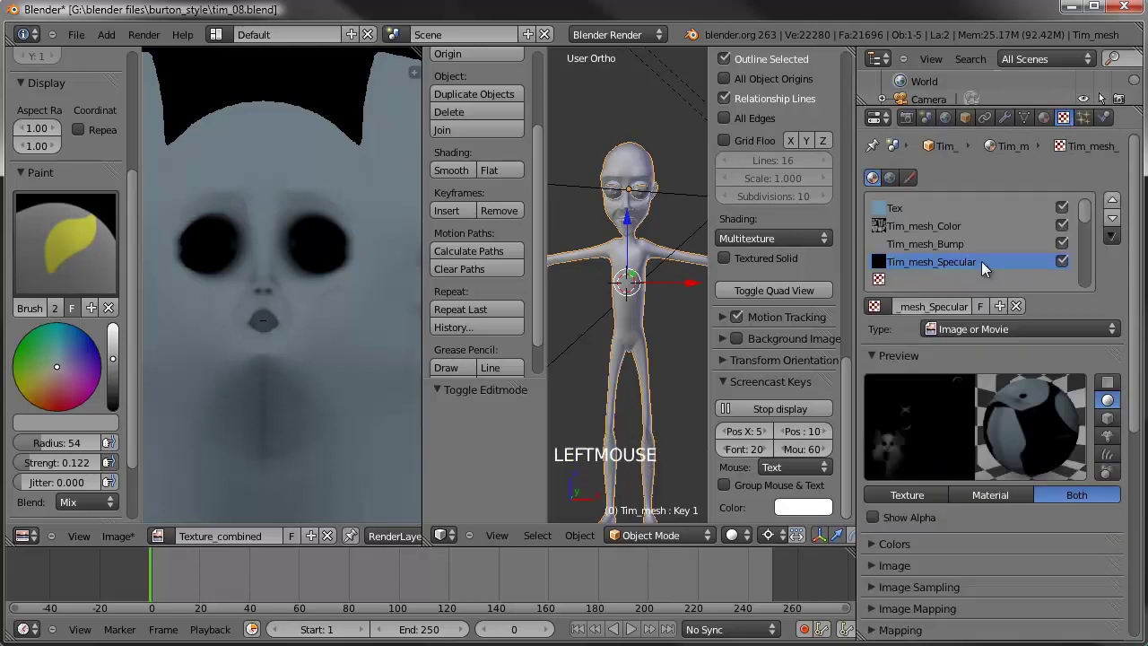
left_click(926, 210)
left_click(1019, 304)
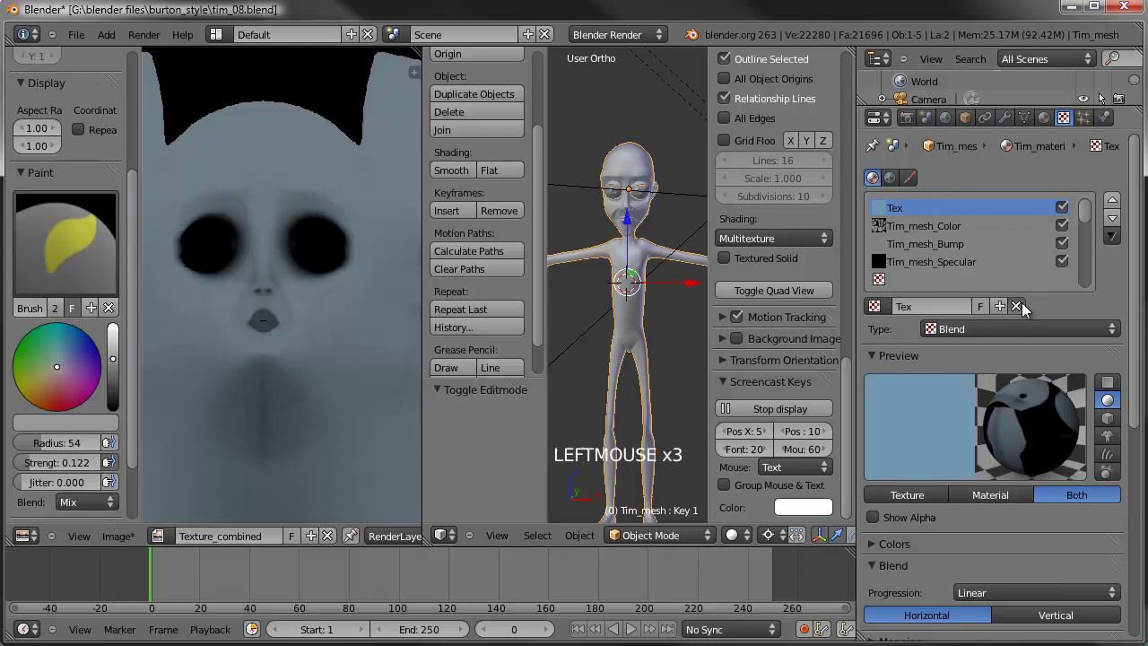
- Move the Tim_mesh_Color, Tim_mesh_Bump and Tim_mesh_Specular textures up one slot each
left_click(949, 225)
left_click(1111, 199)
left_click(968, 242)
left_click(1111, 203)
left_click(957, 260)
left_click(1111, 203)
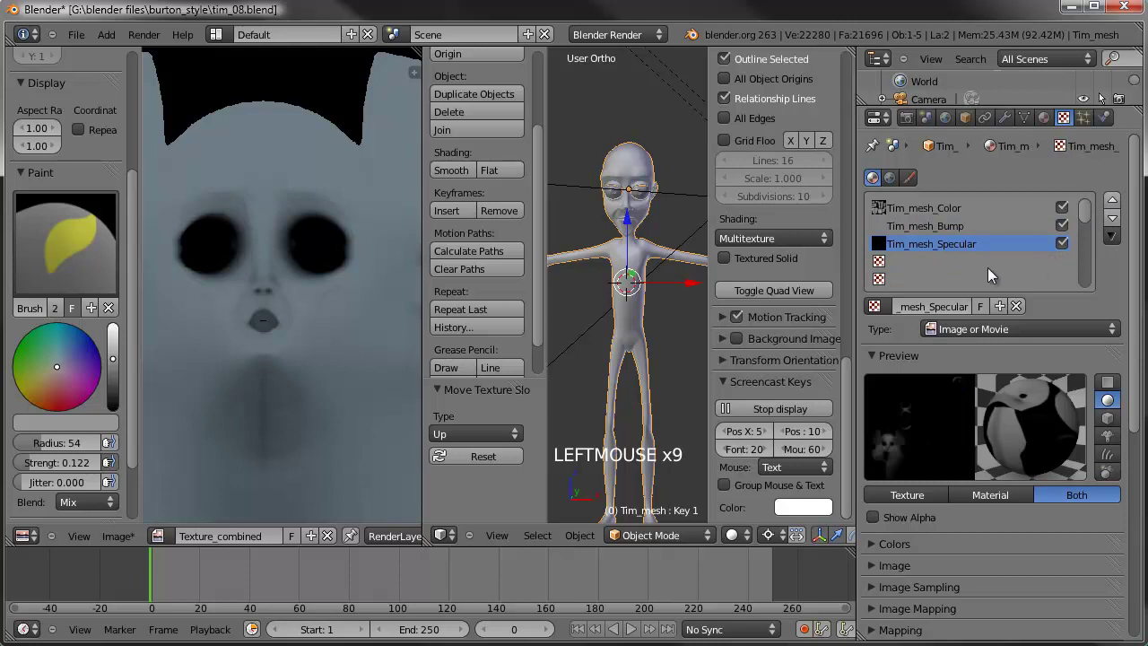
- Replace the image used by the Tim_mesh_Color texture with Texture_combined
left_click(906, 208)
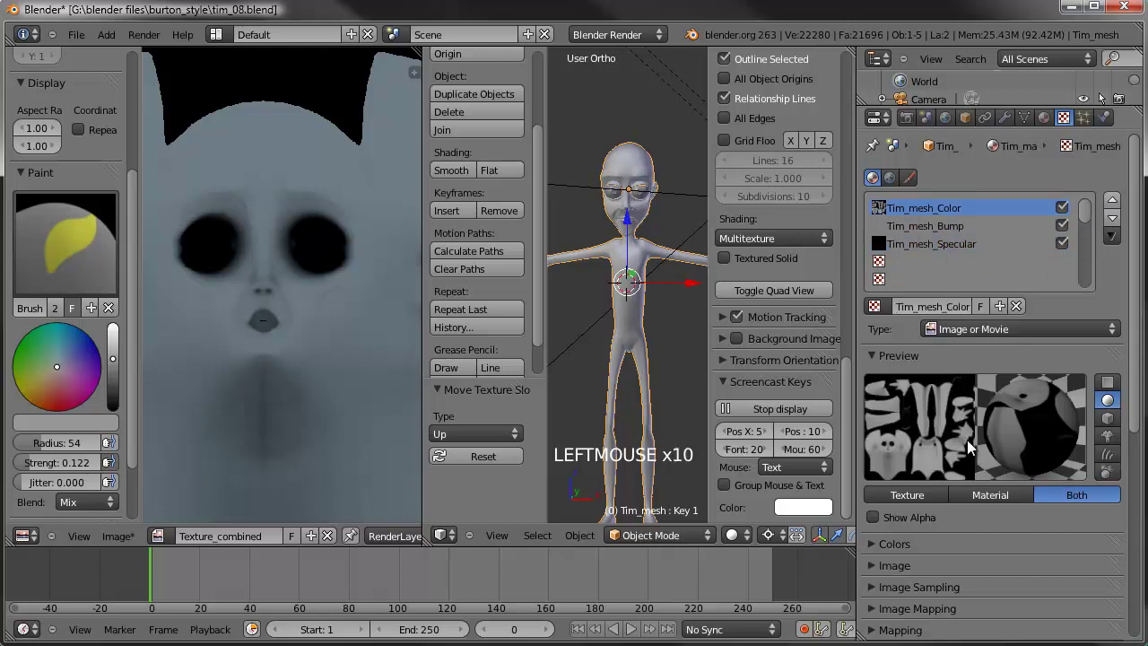
left_click(869, 564)
scroll(928, 534, "down", 3)
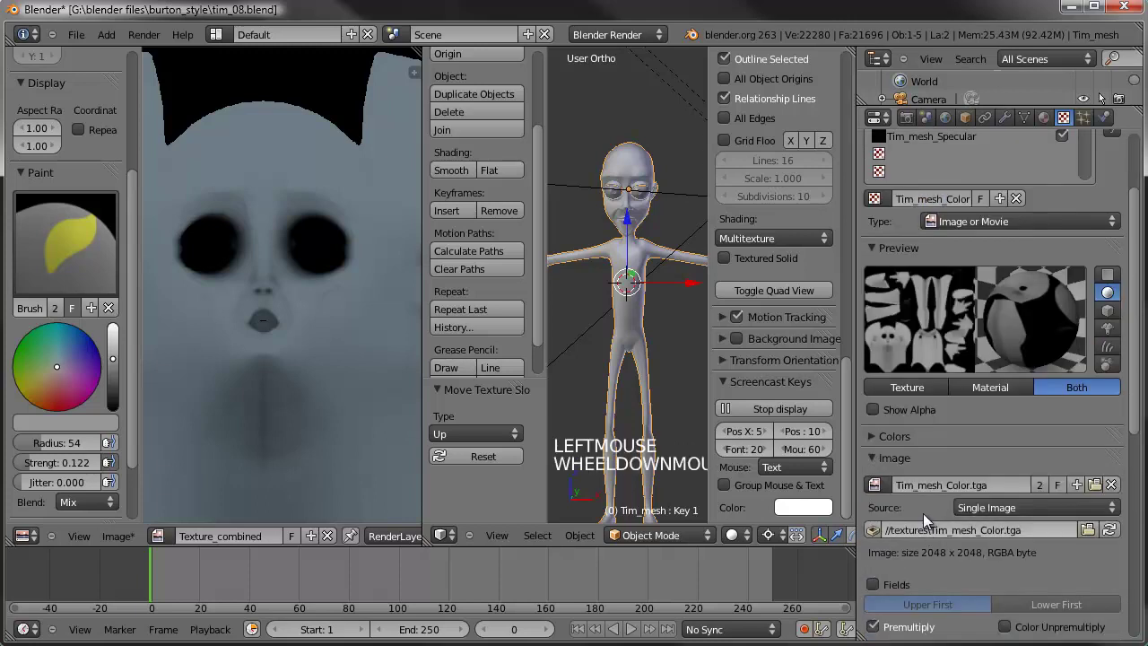
left_click(873, 485)
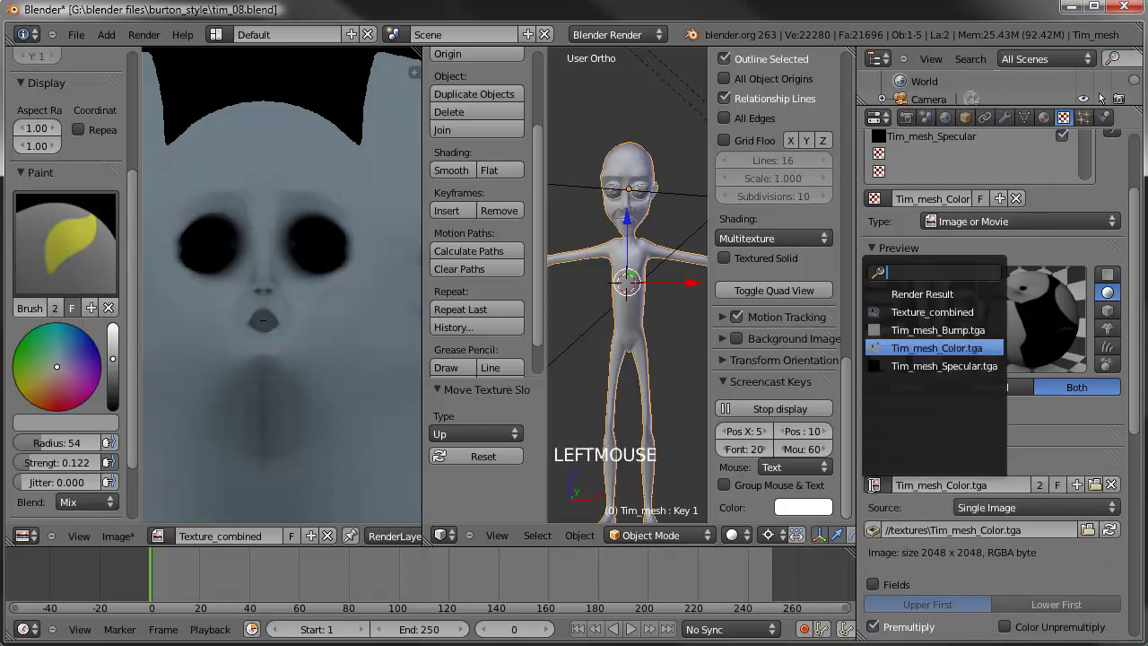
left_click(879, 311)
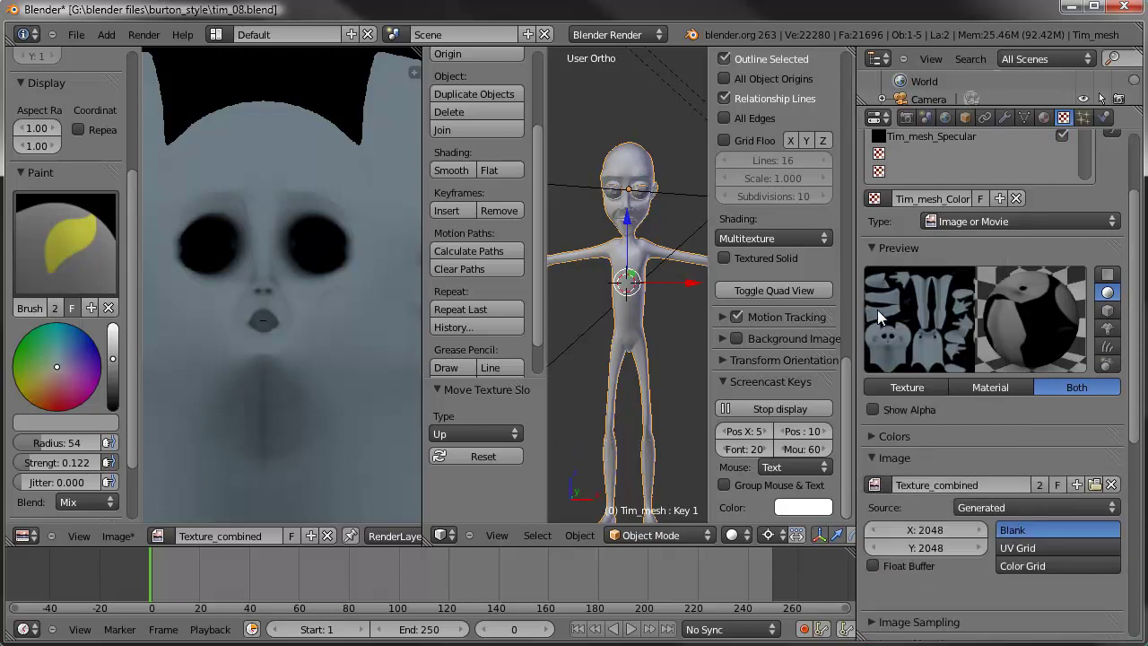
- Set the blend mode of the Tim_mesh_Color texture's influence to Mix
scroll(898, 542, "down", 4)
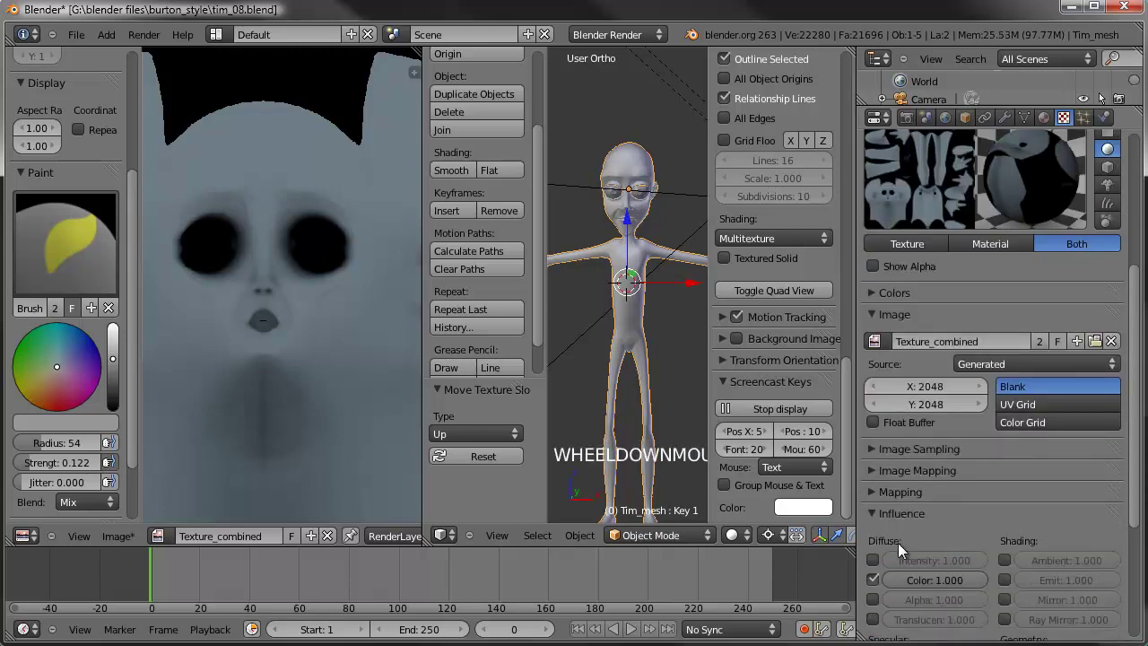
scroll(924, 527, "down", 2)
scroll(900, 567, "down", 4)
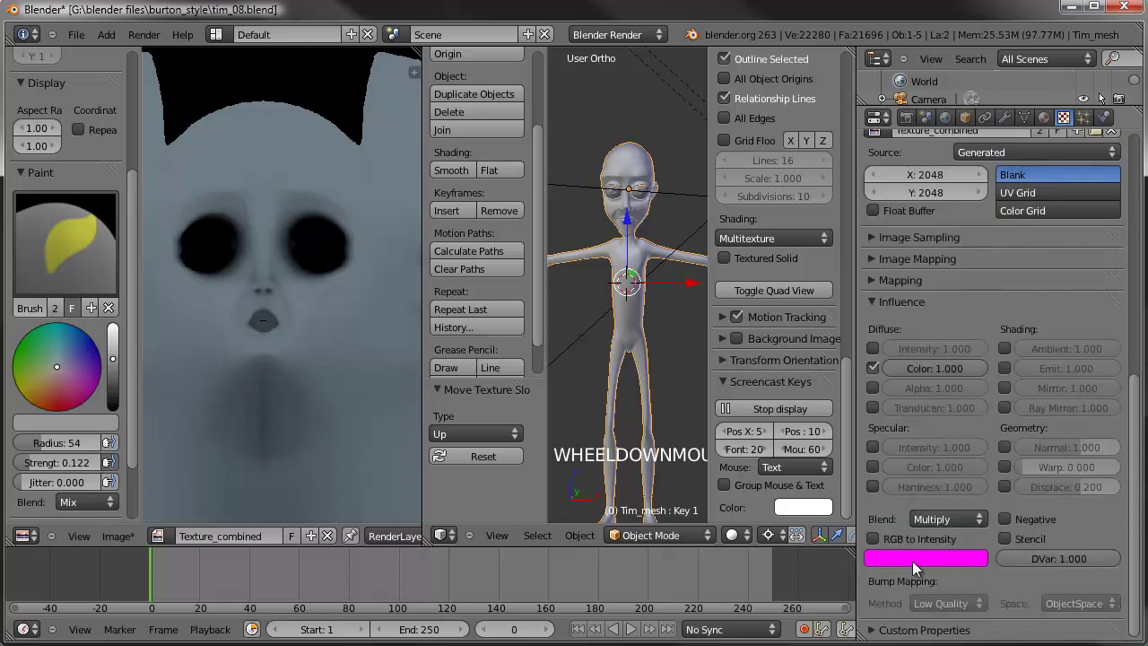
left_click(943, 520)
left_click(942, 503)
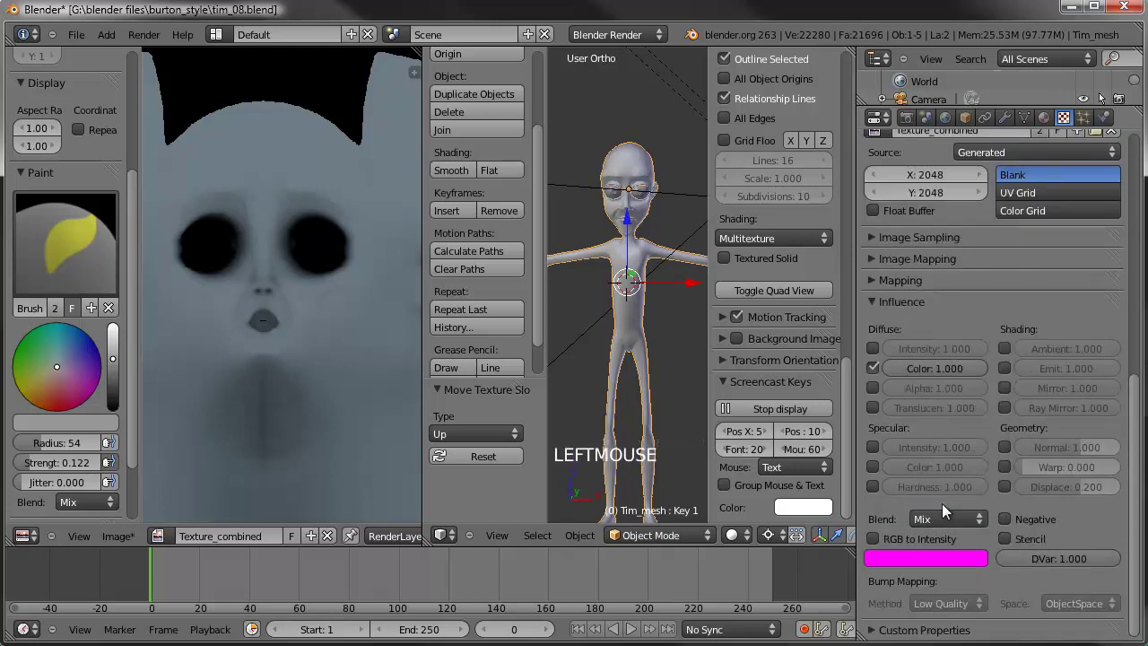
- Render the character to check the combined colour texture, and close the render result
scroll(950, 410, "up", 8)
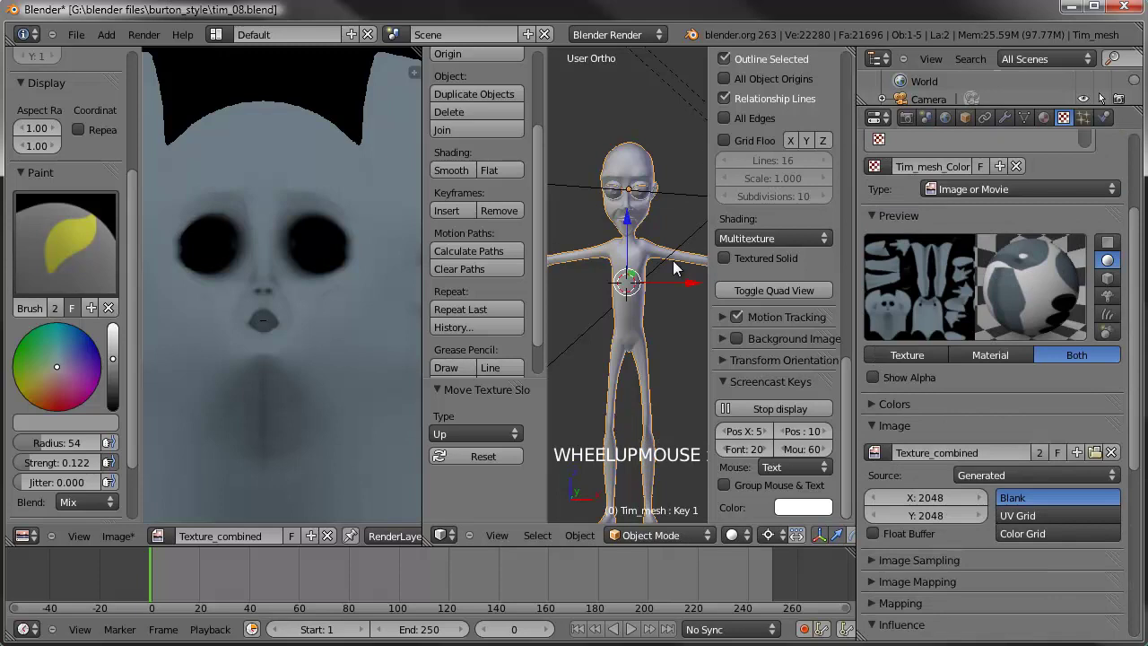
key("F12")
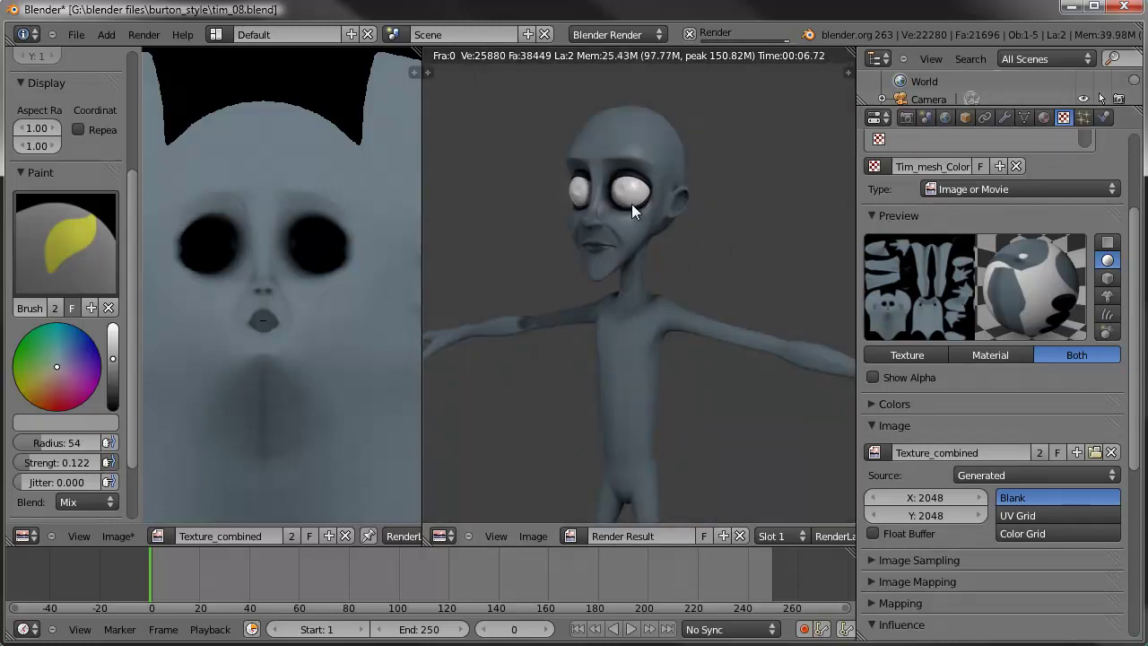
key("Escape")
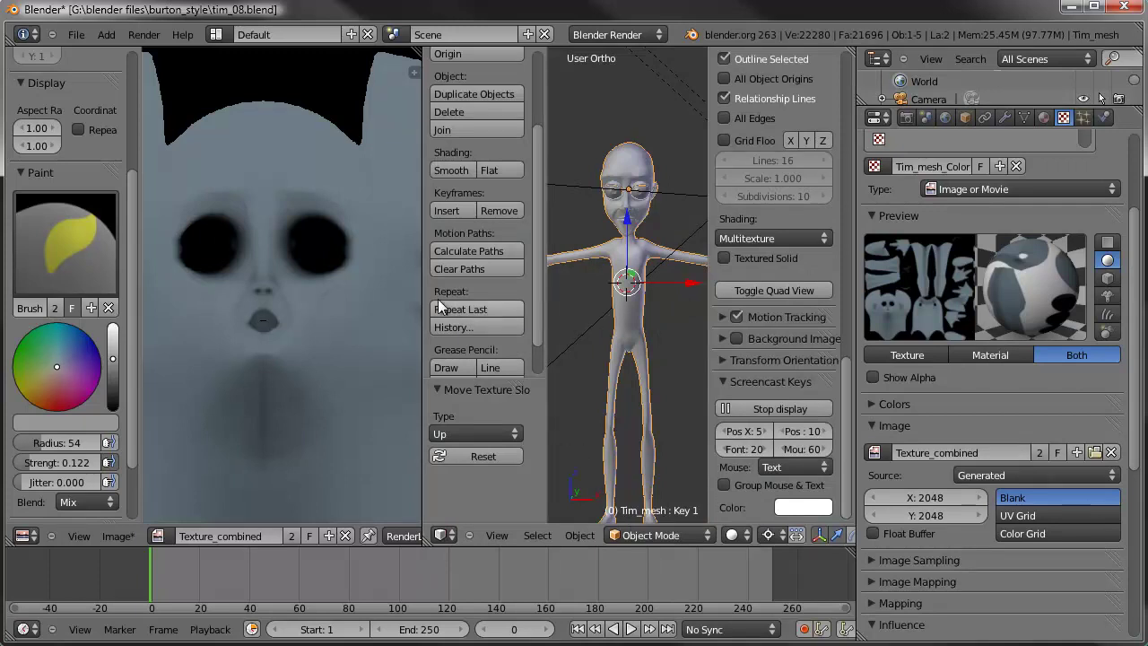
- Widen the image editor and examine the Texture_combined layout, its face area and the character's head in the 3D view
left_click_drag(424, 296, 455, 297)
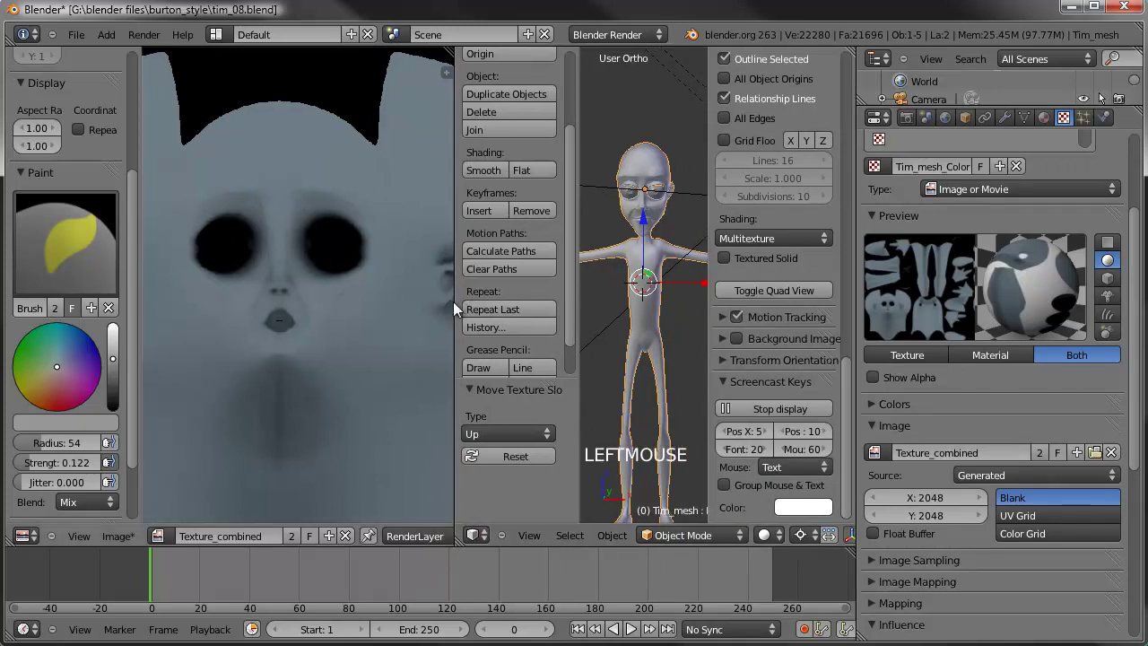
middle_click_drag(383, 292, 353, 430, "shift")
scroll(341, 354, "up", 1, "shift")
scroll(341, 354, "down", 1)
scroll(345, 332, "down", 1)
middle_click_drag(350, 316, 281, 333, "shift")
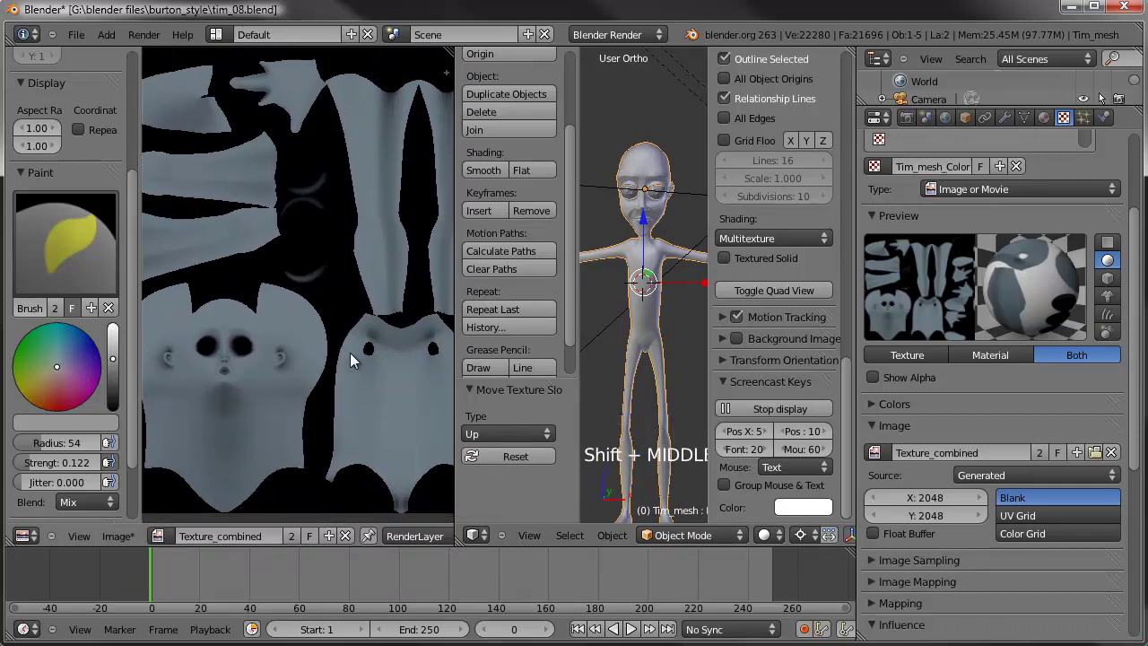
middle_click_drag(228, 368, 302, 319)
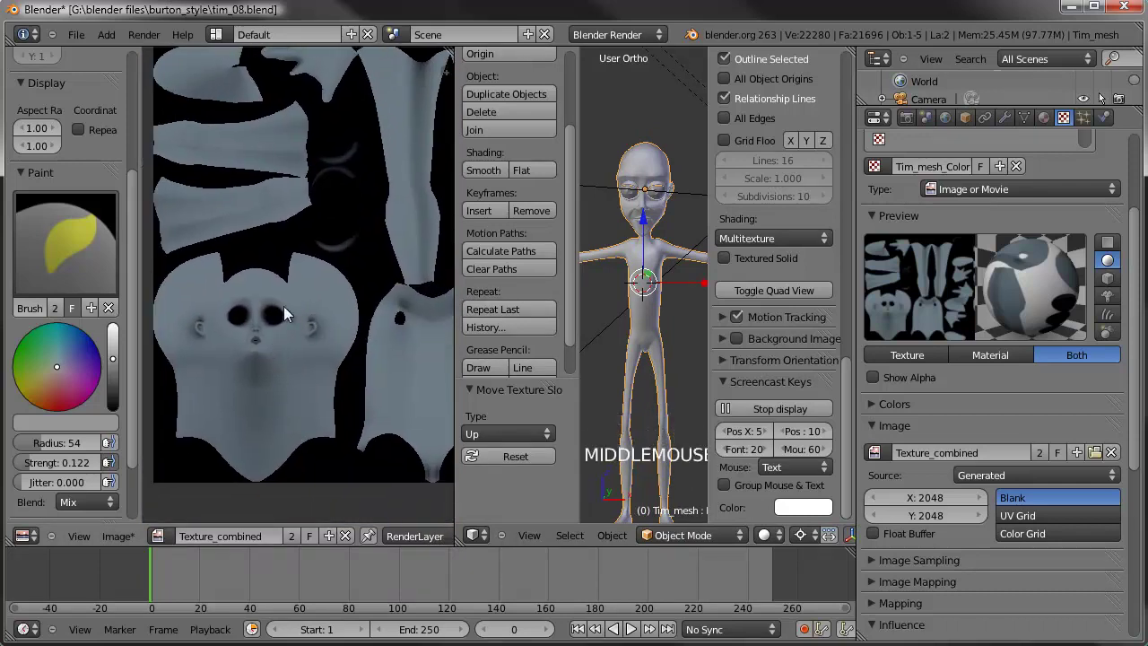
scroll(342, 387, "up", 2)
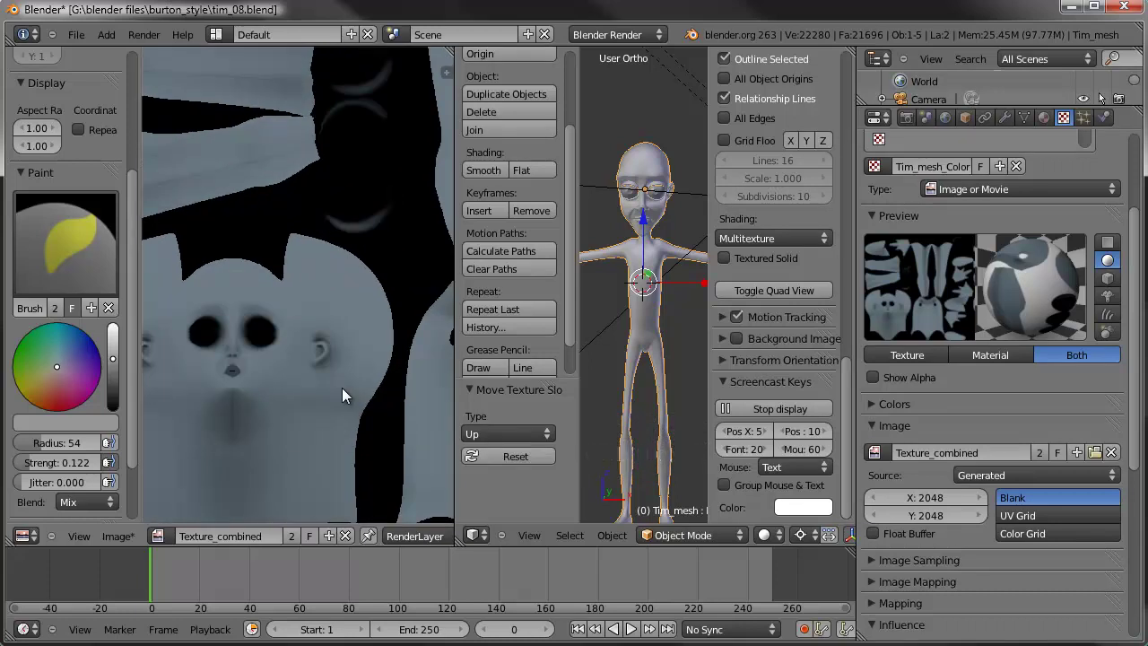
middle_click_drag(303, 354, 327, 332)
scroll(395, 317, "up", 2)
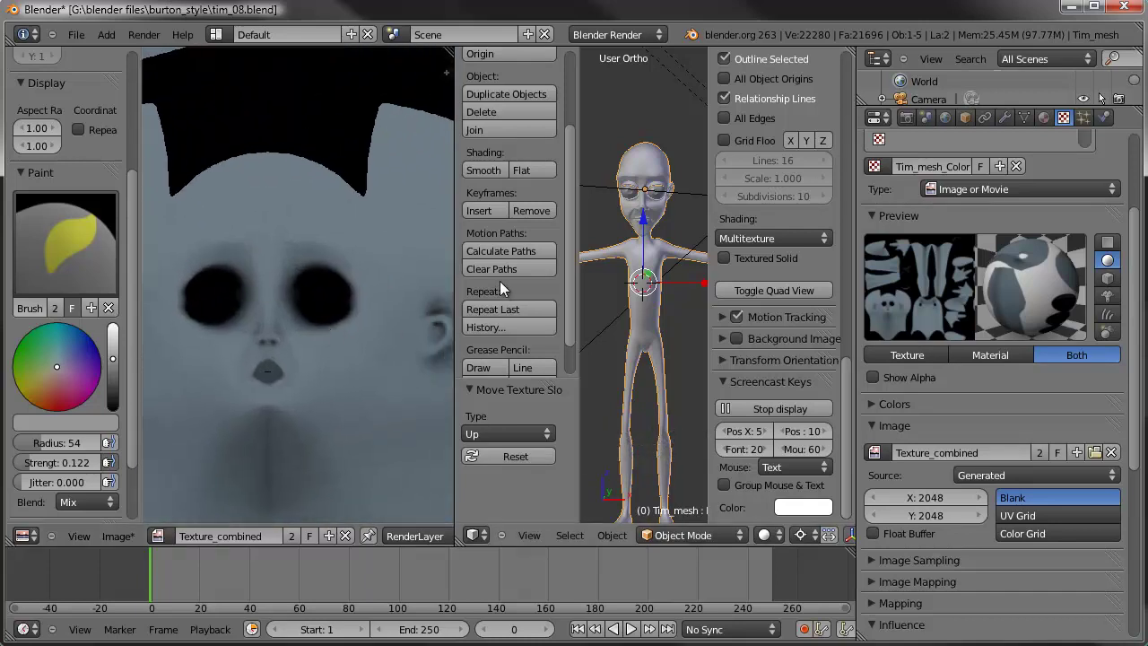
scroll(668, 189, "up", 2)
middle_click_drag(666, 212, 671, 395, "shift")
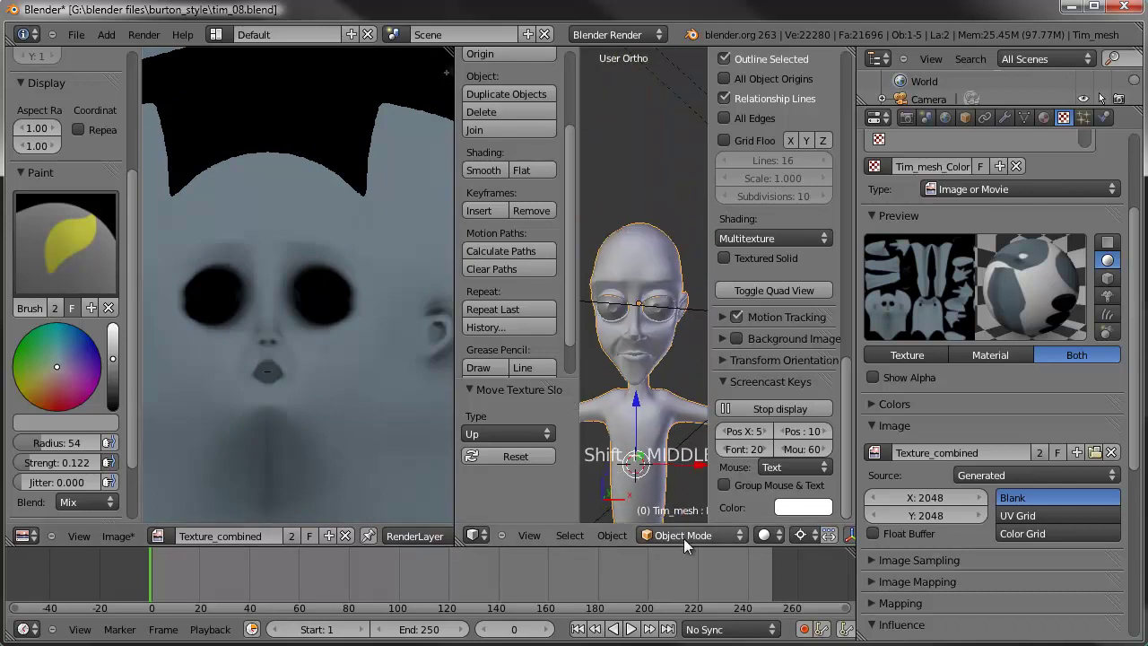
left_click_drag(768, 538, 793, 517)
left_click(769, 536)
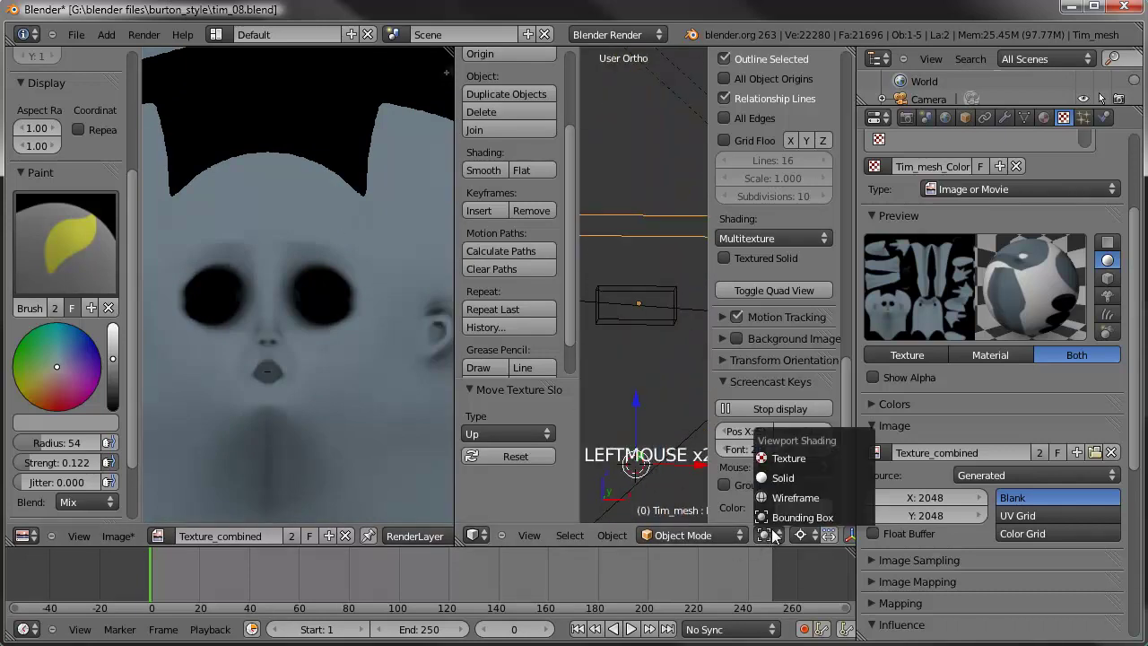
left_click(778, 477)
- Switch the character mesh to Texture Paint mode and bring the eye area into close view
left_click(728, 534)
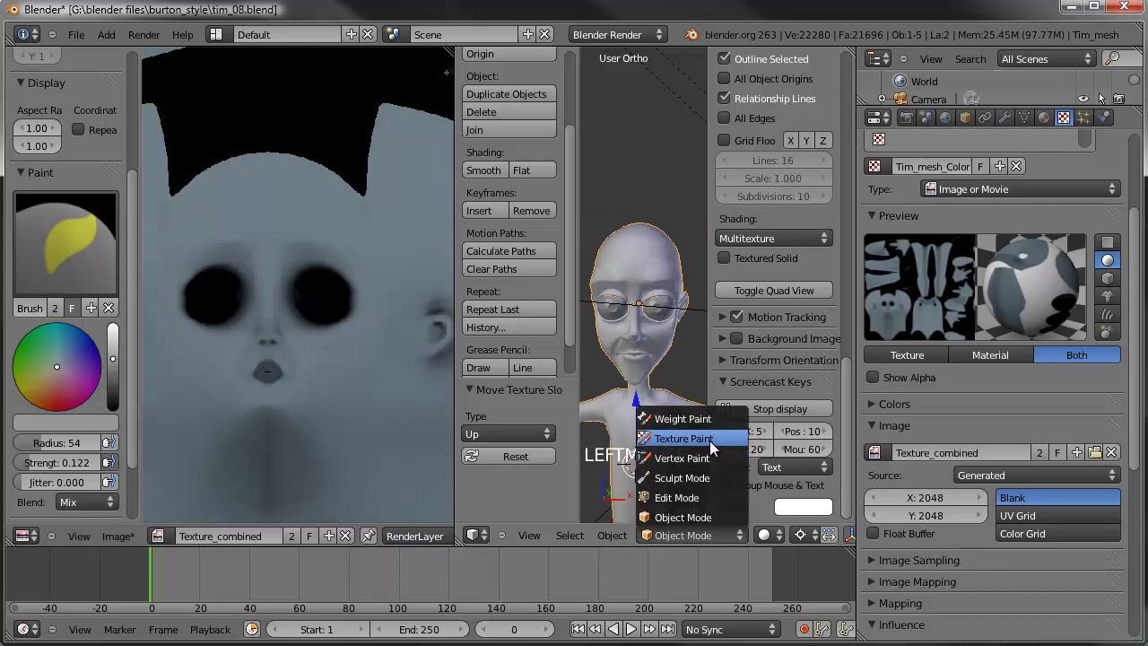
left_click(714, 441)
scroll(668, 336, "up", 3)
mouse_move(672, 339)
middle_mouse_down()
mouse_move(615, 328)
mouse_move(607, 314)
mouse_move(655, 327)
middle_mouse_up()
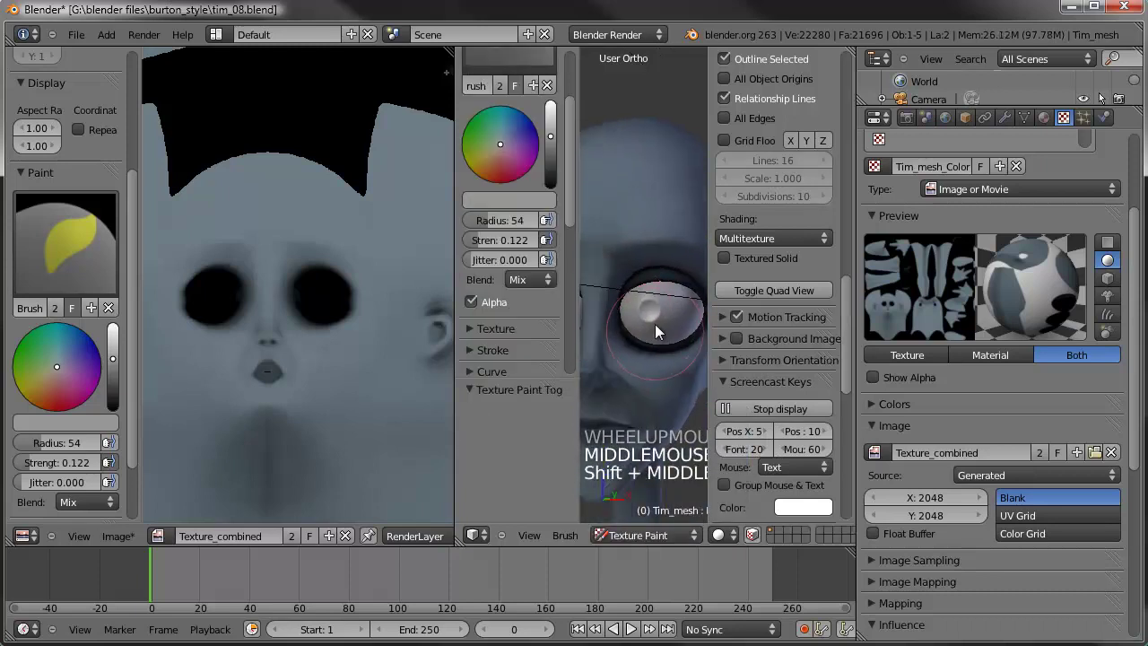
- Set the paint brush colour to a medium blue
left_click(518, 128)
left_click_drag(548, 135, 552, 138)
left_click(521, 113)
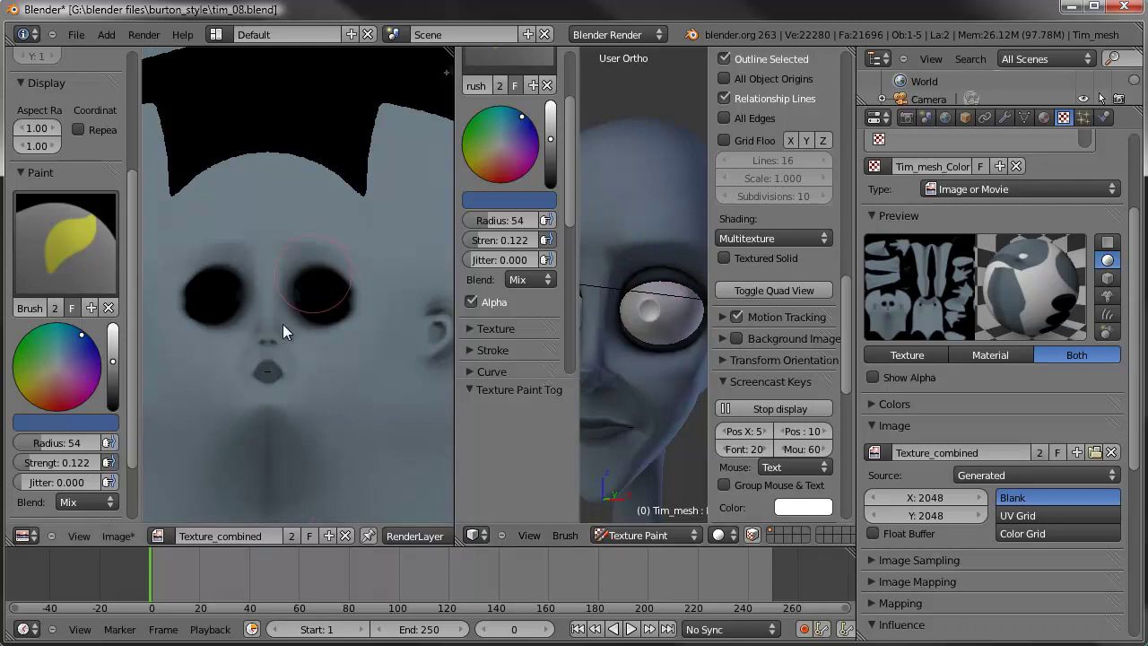
- Switch the mesh to Edit Mode to overlay its UV layout on the Texture_combined image
scroll(340, 309, "down", 2)
middle_click_drag(332, 234, 245, 397, "shift")
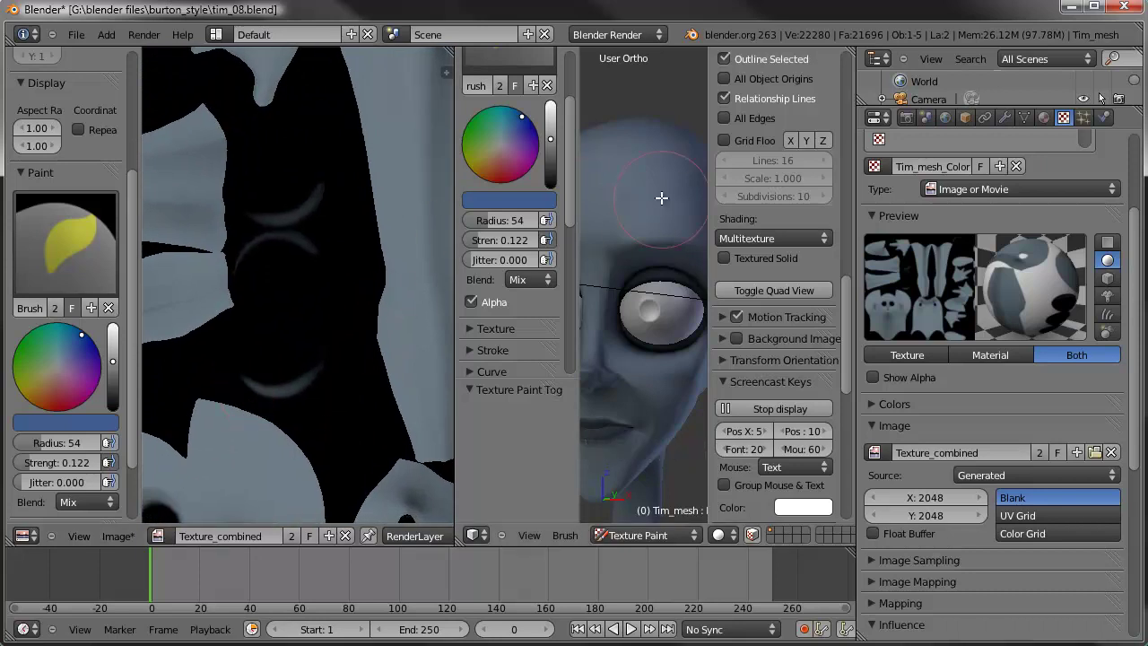
key("Tab")
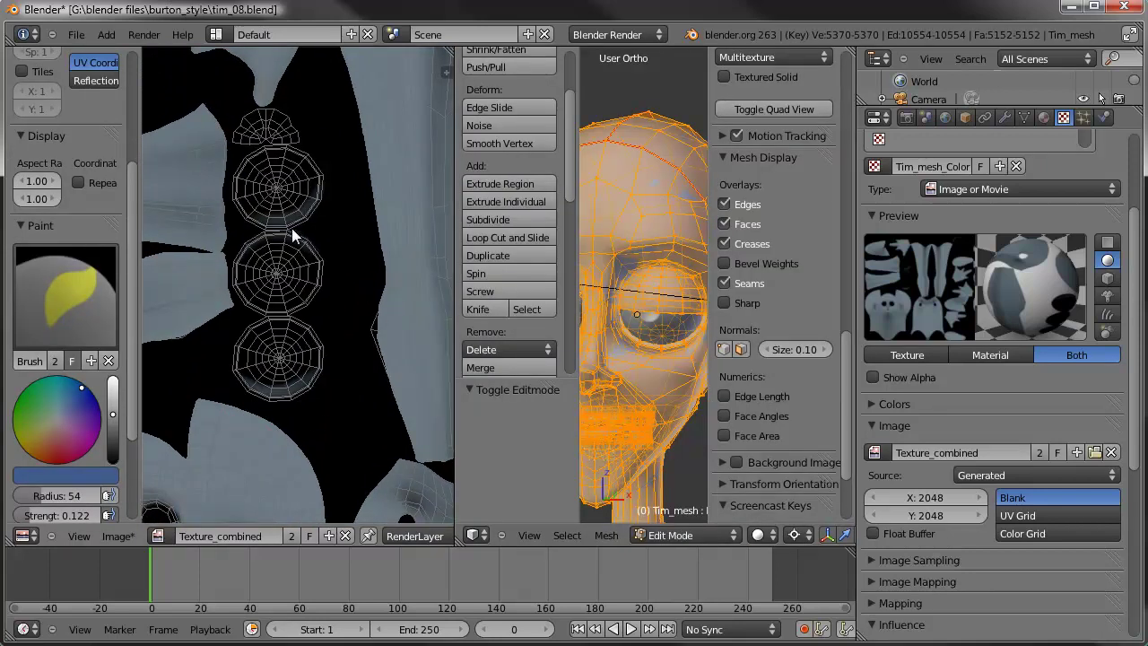
- Examine the round UV islands beside the arms and legs in the texture layout
scroll(284, 350, "down", 2)
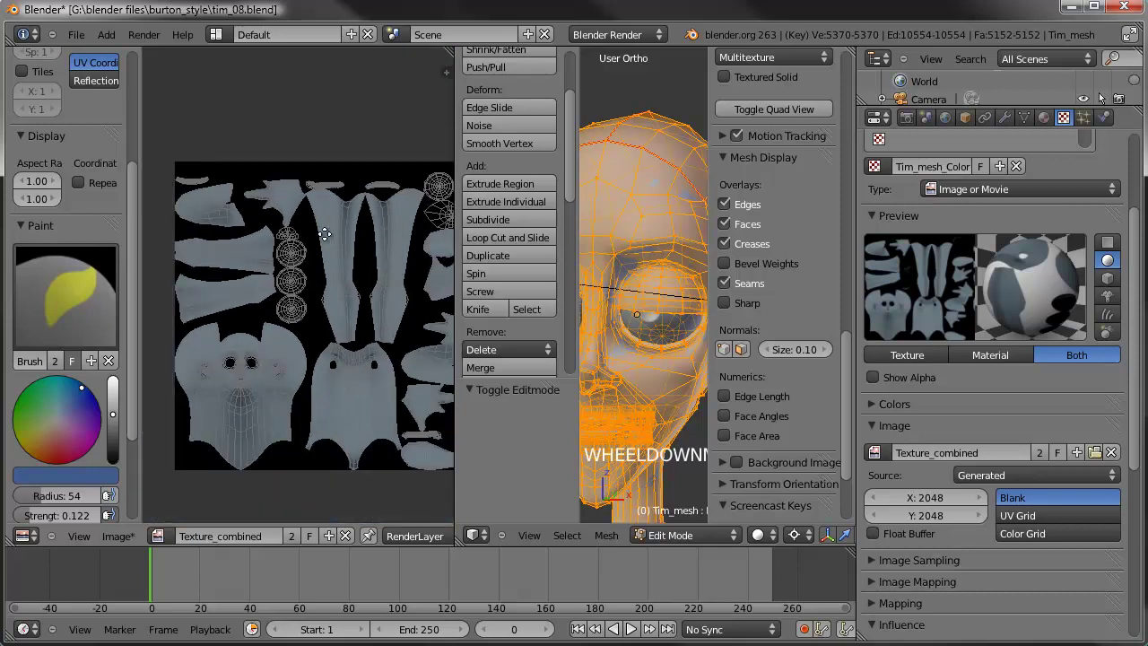
middle_click_drag(284, 350, 305, 242, "shift")
scroll(336, 177, "up", 2)
middle_click_drag(219, 338, 151, 375, "shift")
scroll(273, 312, "up", 5)
middle_click_drag(273, 312, 322, 375, "shift")
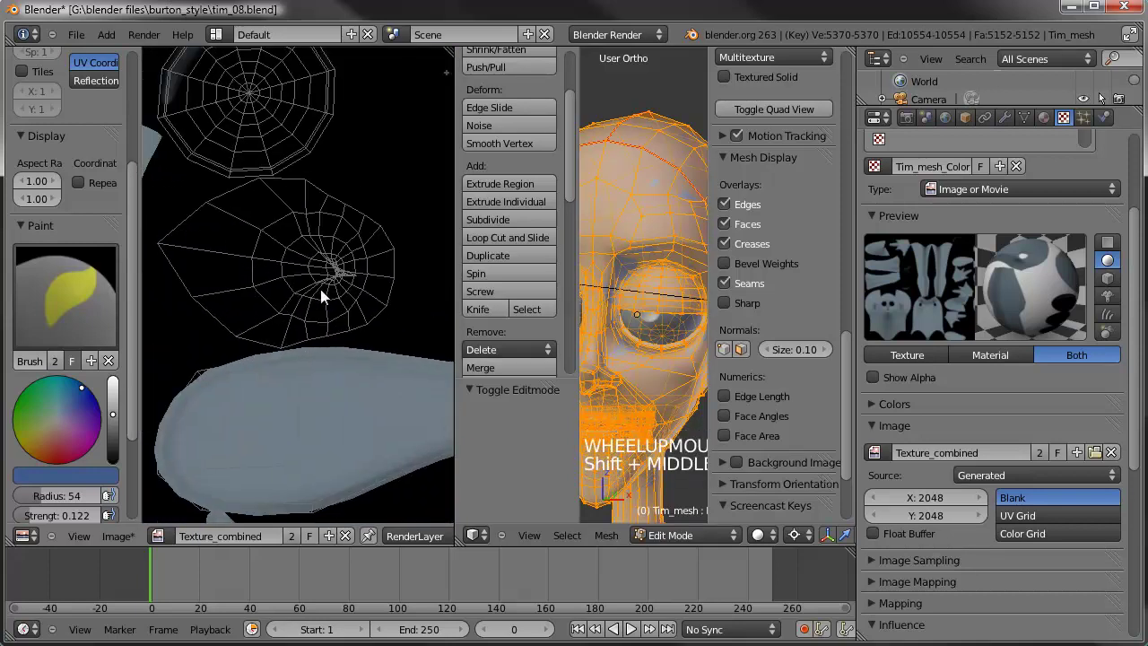
scroll(302, 287, "down", 2)
middle_click_drag(269, 295, 274, 203, "shift")
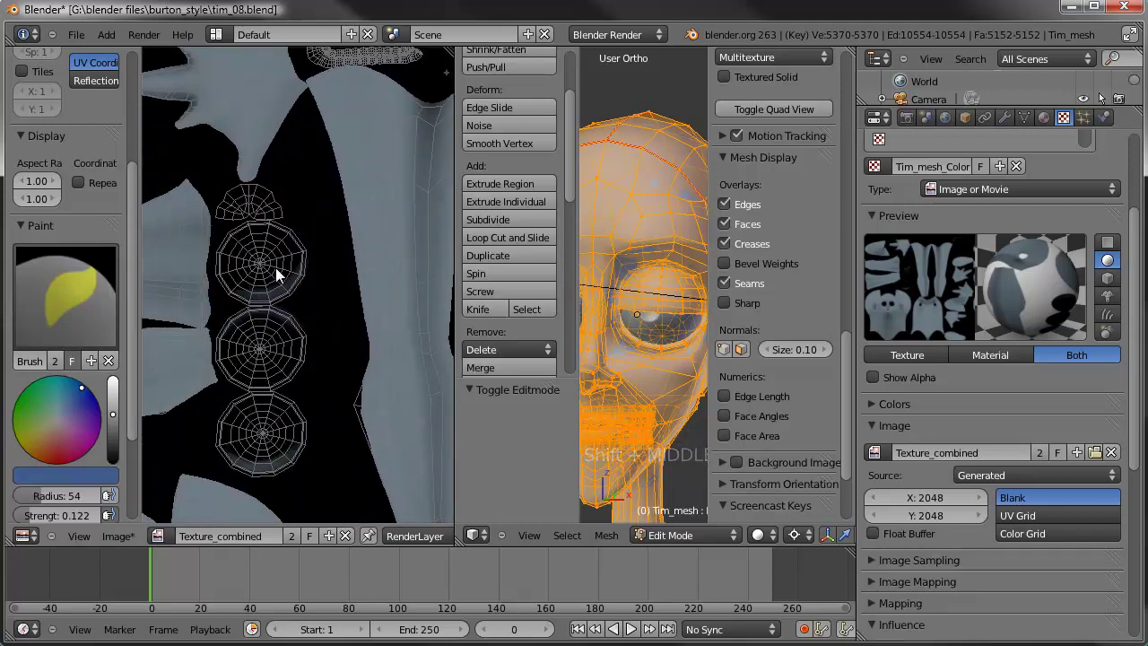
- Paint blue over most of the lowest round UV island in the column beside the arm pieces
middle_click_drag(320, 313, 309, 207, "shift")
scroll(311, 294, "up", 2)
scroll(283, 307, "down", 2, "shift")
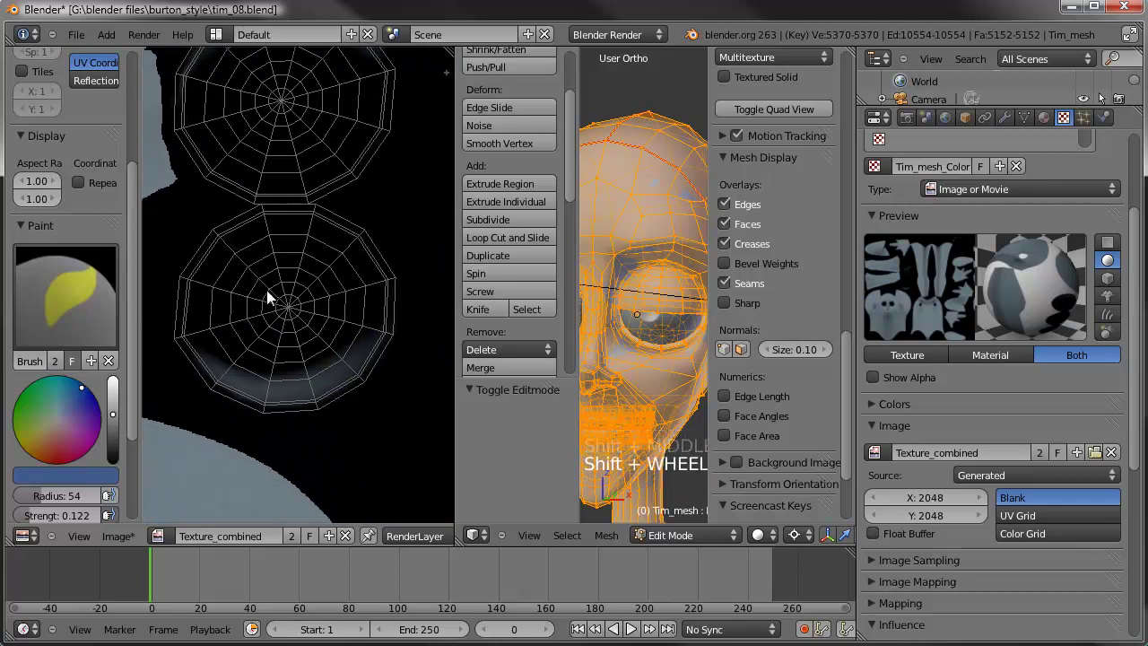
mouse_move(313, 323)
left_mouse_down()
mouse_move(287, 325)
mouse_move(273, 359)
mouse_move(256, 257)
mouse_move(191, 274)
mouse_move(183, 368)
left_mouse_up()
left_click(118, 536)
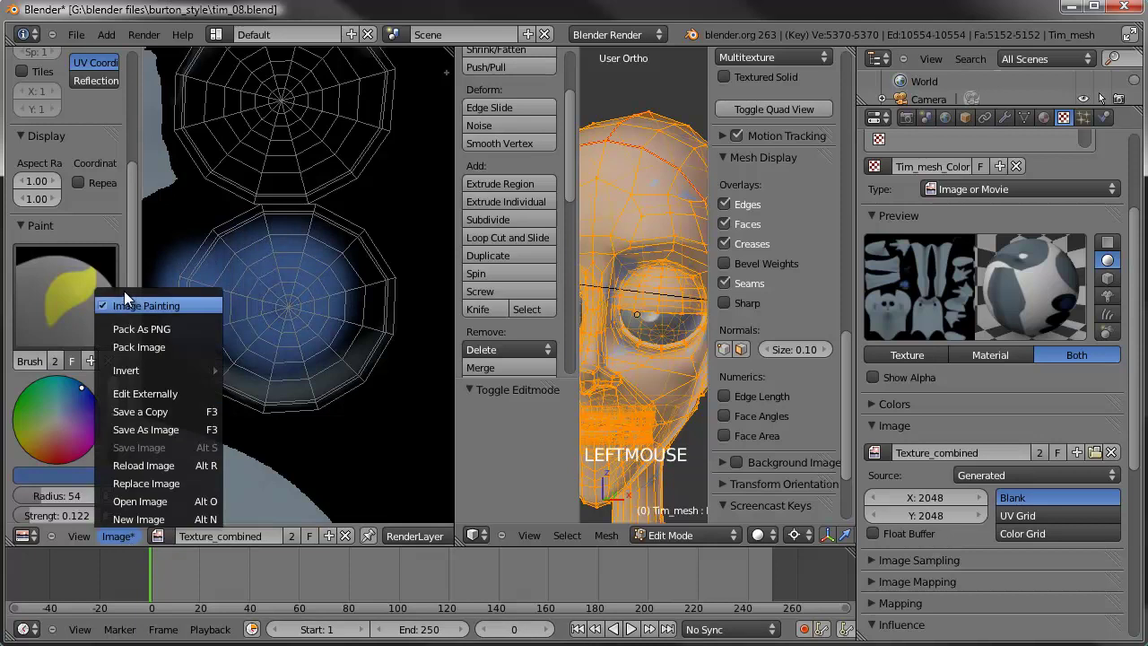
left_click(370, 272)
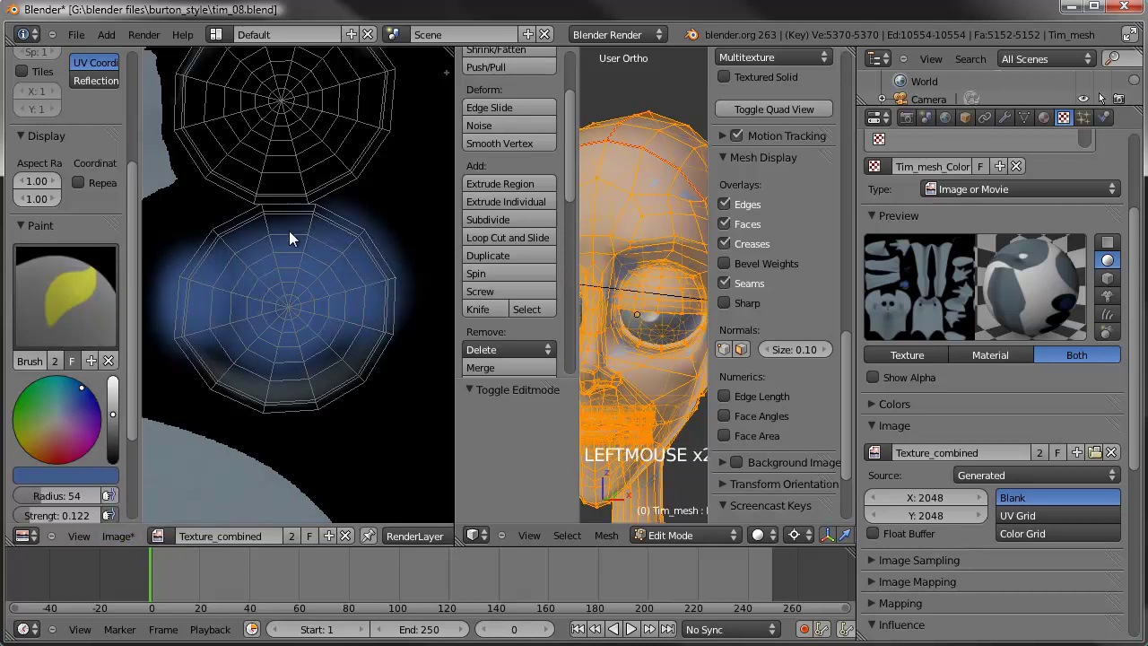
- Change the brush falloff to the rounded curve preset and paint the lower part of the lowest round island blue
scroll(81, 395, "down", 5)
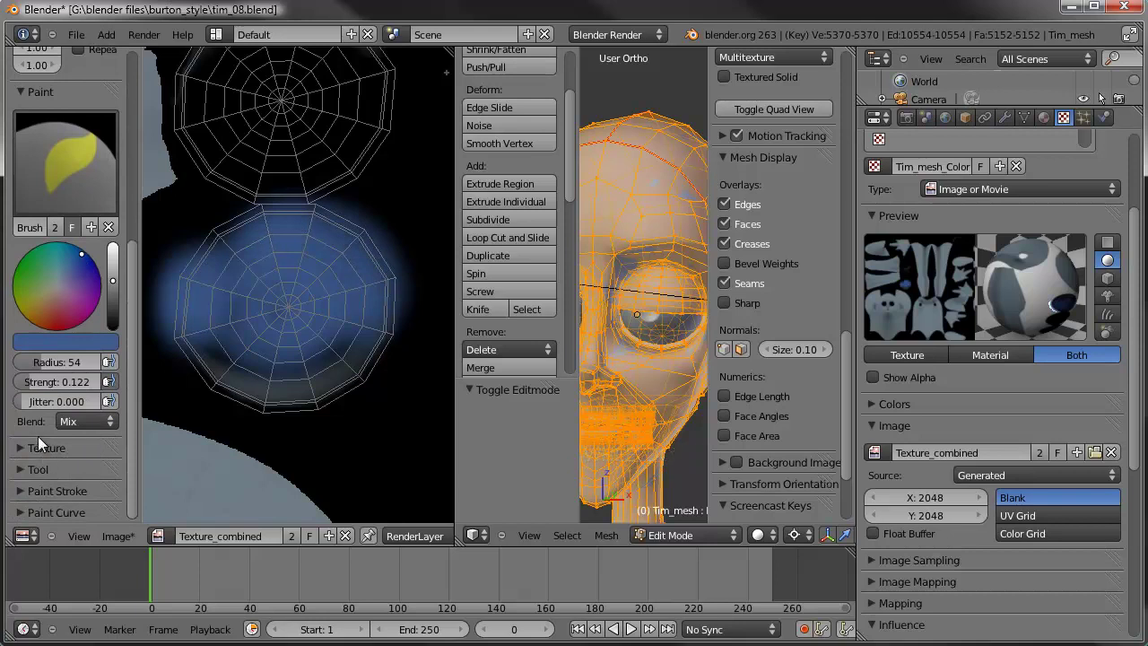
left_click(27, 511)
scroll(35, 487, "down", 5)
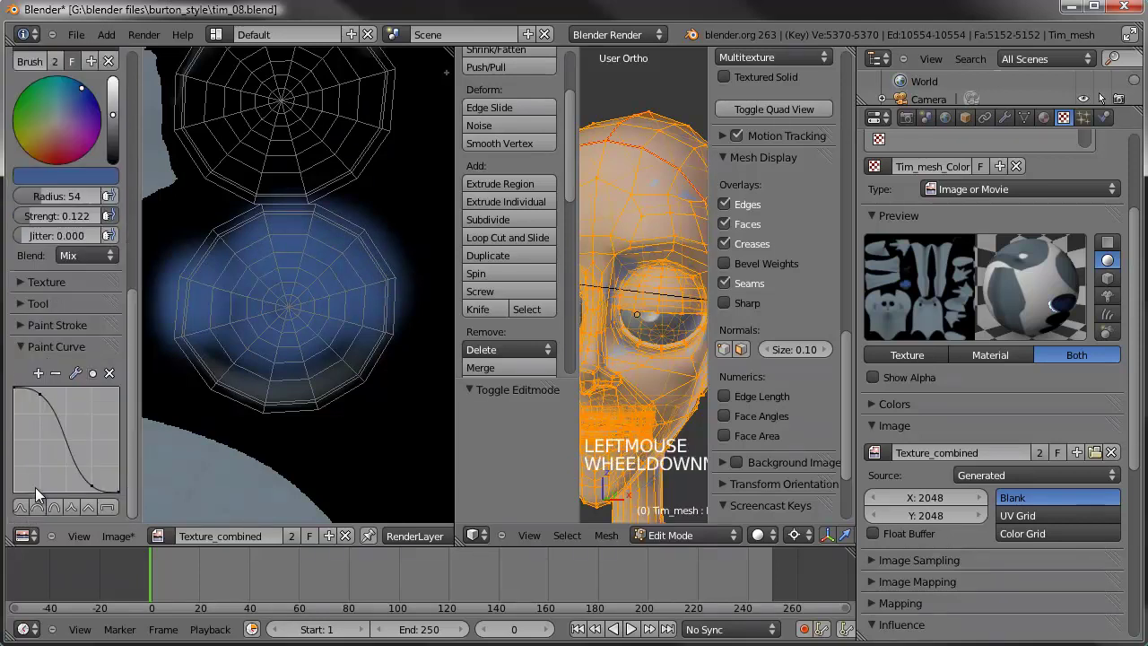
left_click(59, 507)
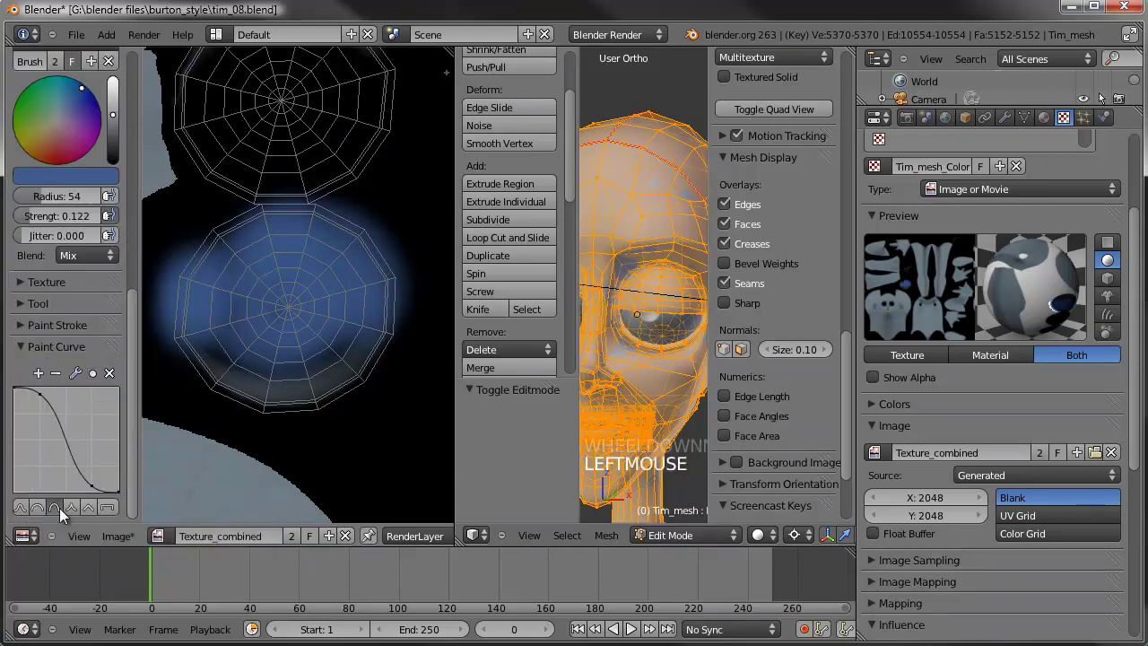
left_click(36, 507)
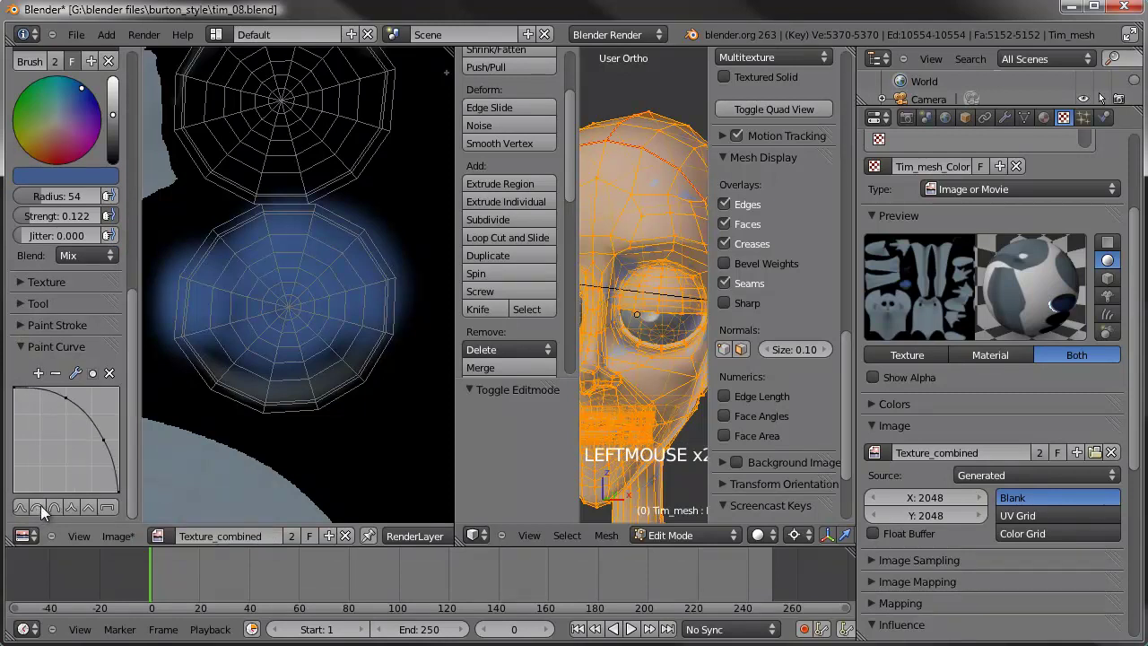
mouse_move(251, 316)
left_mouse_down()
mouse_move(219, 330)
mouse_move(251, 357)
mouse_move(302, 349)
mouse_move(287, 359)
left_mouse_up()
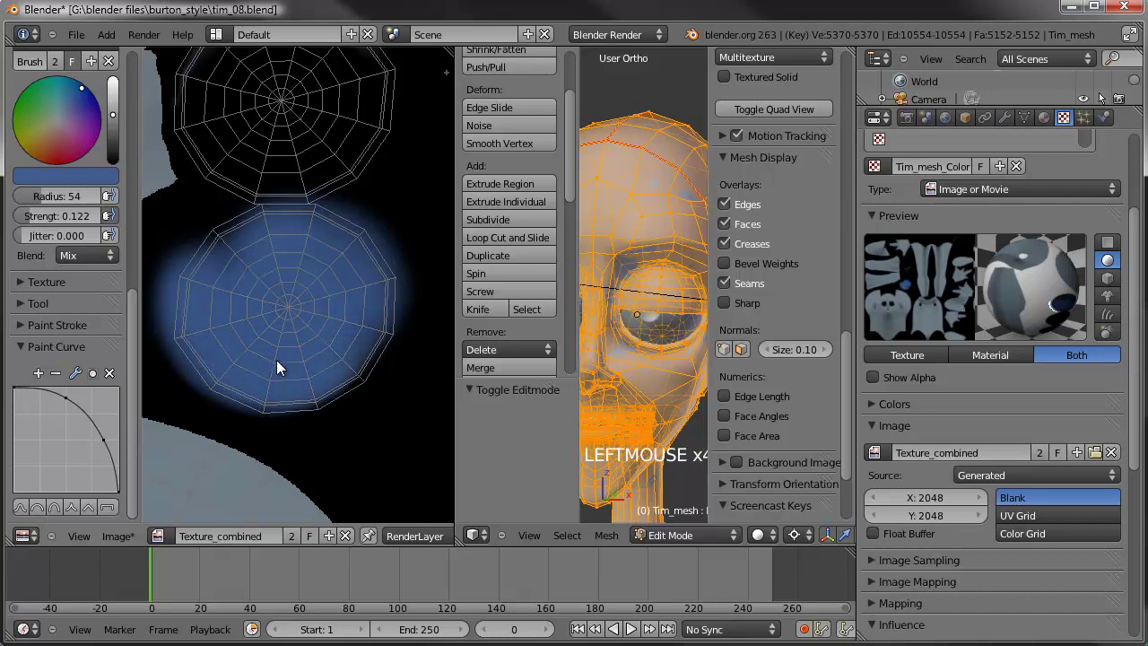
- Reshape the brush falloff into a nearly flat curve with a sharp edge, and set the radius to 41 and strength to 0.899
mouse_move(108, 439)
left_mouse_down()
mouse_move(105, 396)
mouse_move(69, 389)
mouse_move(109, 390)
left_mouse_up()
left_click(68, 395)
left_click(224, 306)
mouse_move(224, 306)
left_mouse_down()
mouse_move(271, 250)
mouse_move(328, 259)
mouse_move(333, 320)
mouse_move(281, 358)
left_mouse_up()
mouse_move(46, 220)
left_mouse_down()
mouse_move(65, 219)
mouse_move(40, 194)
left_mouse_up()
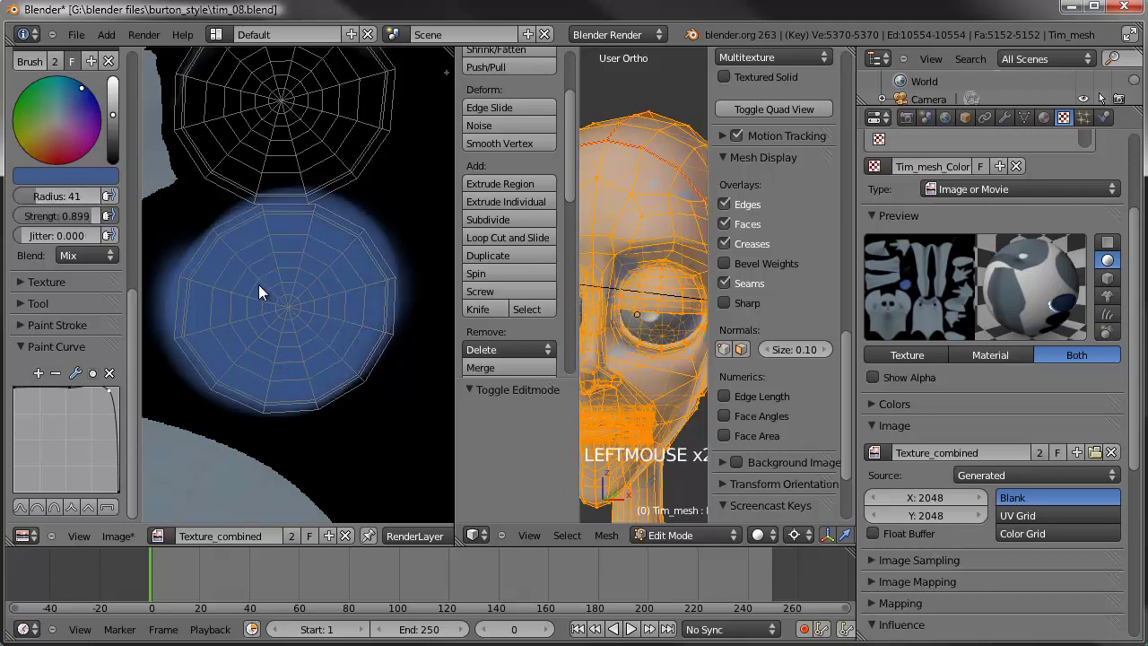
- Fill the lowest round UV island with solid blue and paint the round island directly above it
mouse_move(280, 355)
left_mouse_down()
mouse_move(327, 359)
mouse_move(341, 251)
mouse_move(299, 244)
mouse_move(203, 285)
mouse_move(244, 369)
mouse_move(316, 348)
left_mouse_up()
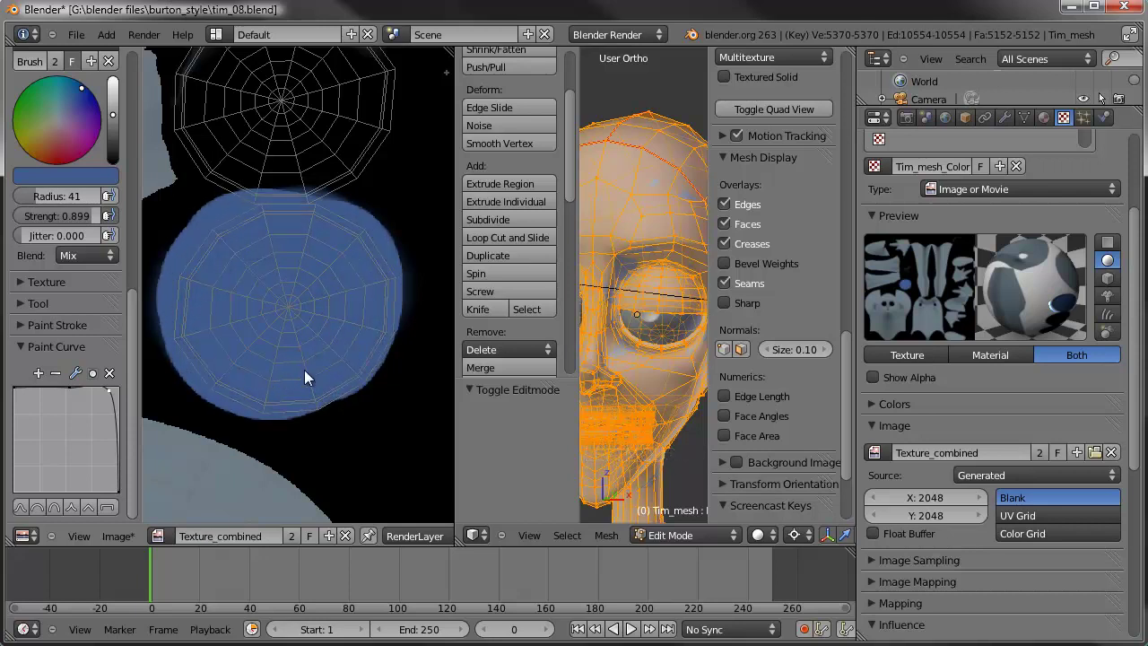
mouse_move(292, 204)
middle_mouse_down("shift")
mouse_move(294, 315)
mouse_move(287, 203)
middle_mouse_up("shift")
mouse_move(287, 203)
left_mouse_down()
mouse_move(231, 230)
mouse_move(211, 279)
mouse_move(256, 321)
mouse_move(316, 312)
mouse_move(363, 267)
mouse_move(324, 189)
mouse_move(249, 199)
left_mouse_up()
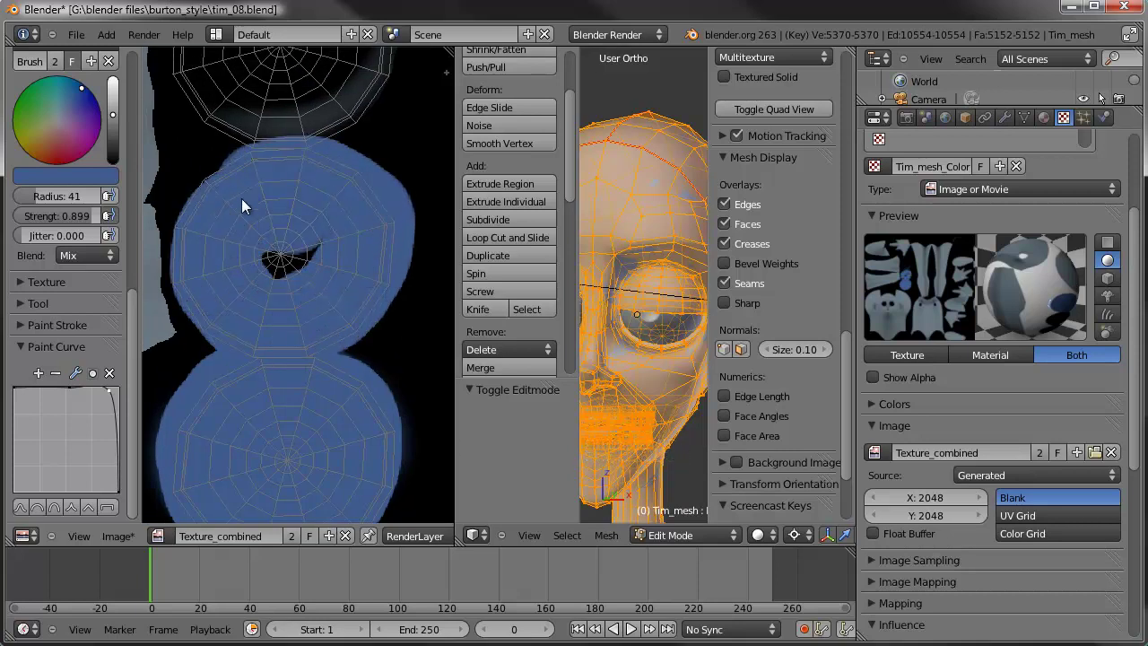
- Paint the uppermost full round island of the column blue, undoing a stroke and repainting at closer zoom
mouse_move(274, 252)
middle_mouse_down("shift")
mouse_move(313, 323)
mouse_move(296, 462)
middle_mouse_up("shift")
mouse_move(284, 194)
left_mouse_down()
mouse_move(271, 225)
mouse_move(323, 214)
left_mouse_up()
left_click(327, 204)
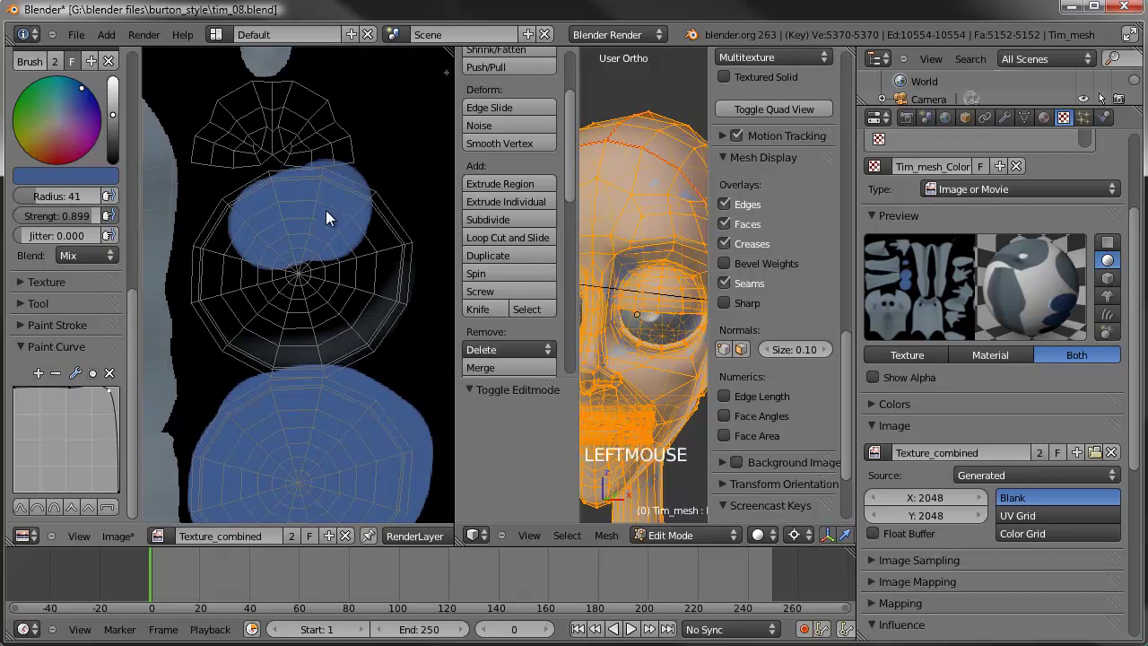
key("ctrl+z")
scroll(352, 223, "up", 3)
middle_click_drag(351, 223, 296, 323, "shift")
mouse_move(296, 322)
left_mouse_down()
mouse_move(351, 350)
mouse_move(379, 270)
mouse_move(353, 223)
mouse_move(319, 212)
left_mouse_up()
mouse_move(199, 232)
left_mouse_down()
mouse_move(210, 237)
mouse_move(232, 217)
left_mouse_up()
scroll(263, 317, "down", 1)
middle_click_drag(262, 316, 253, 234, "shift")
mouse_move(253, 234)
left_mouse_down()
mouse_move(202, 240)
mouse_move(243, 246)
mouse_move(231, 328)
mouse_move(385, 314)
mouse_move(298, 256)
left_mouse_up()
- Paint the isolated round UV island near the texture's upper edge solid blue
scroll(265, 236, "down", 1)
right_click(298, 315)
scroll(299, 315, "down", 1)
mouse_move(325, 313)
middle_mouse_down("shift")
mouse_move(299, 248)
mouse_move(390, 200)
mouse_move(259, 248)
mouse_move(289, 260)
middle_mouse_up("shift")
scroll(389, 200, "down", 1)
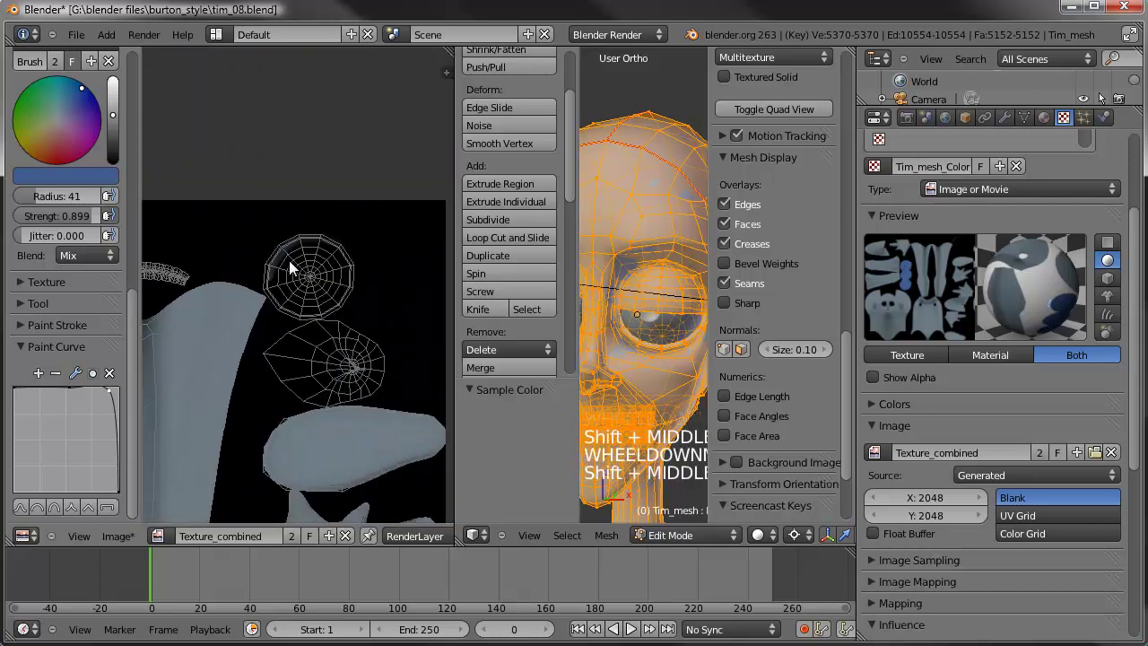
scroll(289, 260, "up", 1)
mouse_move(326, 243)
left_mouse_down()
mouse_move(258, 259)
mouse_move(265, 249)
mouse_move(272, 290)
left_mouse_up()
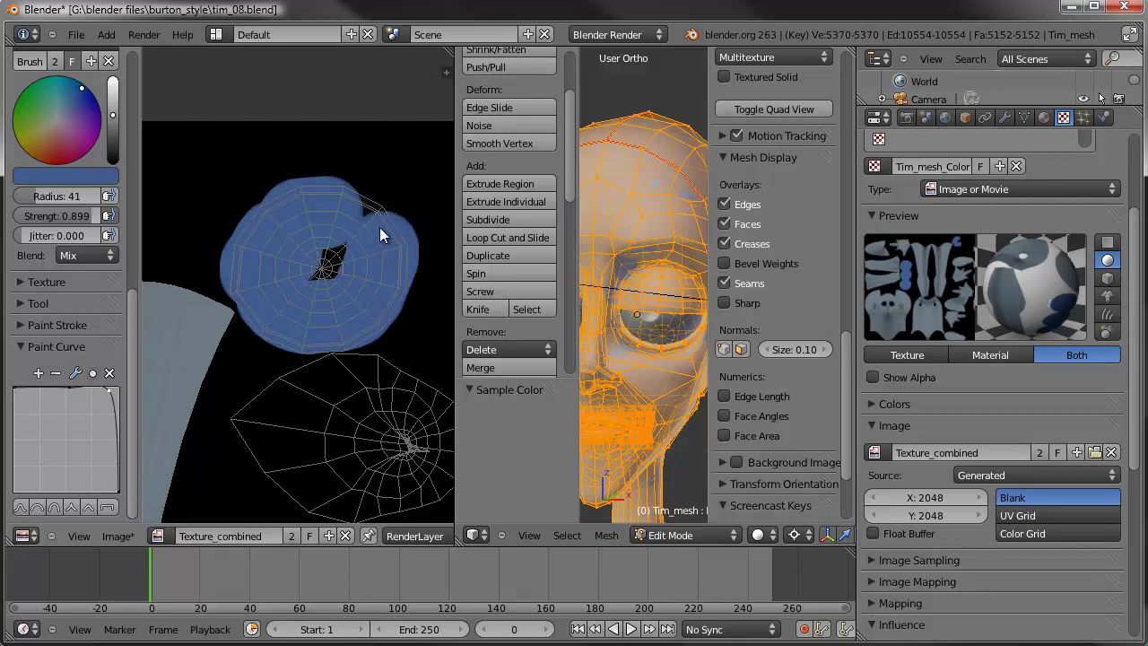
- Return the character from Edit Mode to Texture Paint and enlarge the 3D view to inspect the blue eyelids
key("Tab")
scroll(605, 325, "down", 1)
scroll(628, 315, "up", 1)
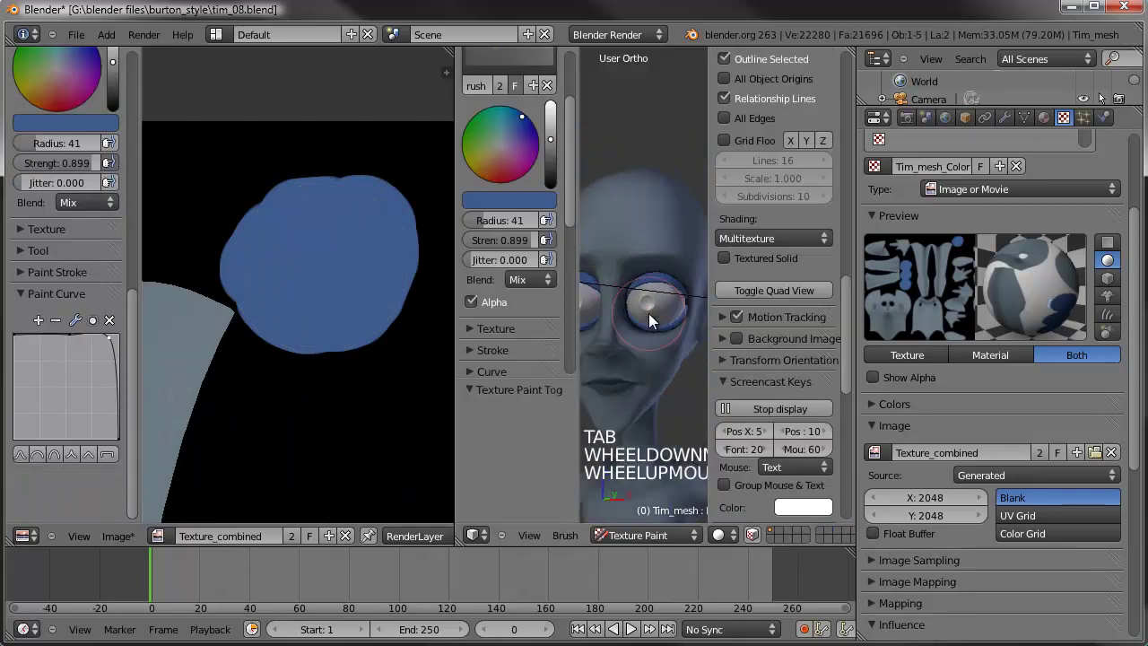
left_click(454, 428)
left_click_drag(453, 429, 257, 415)
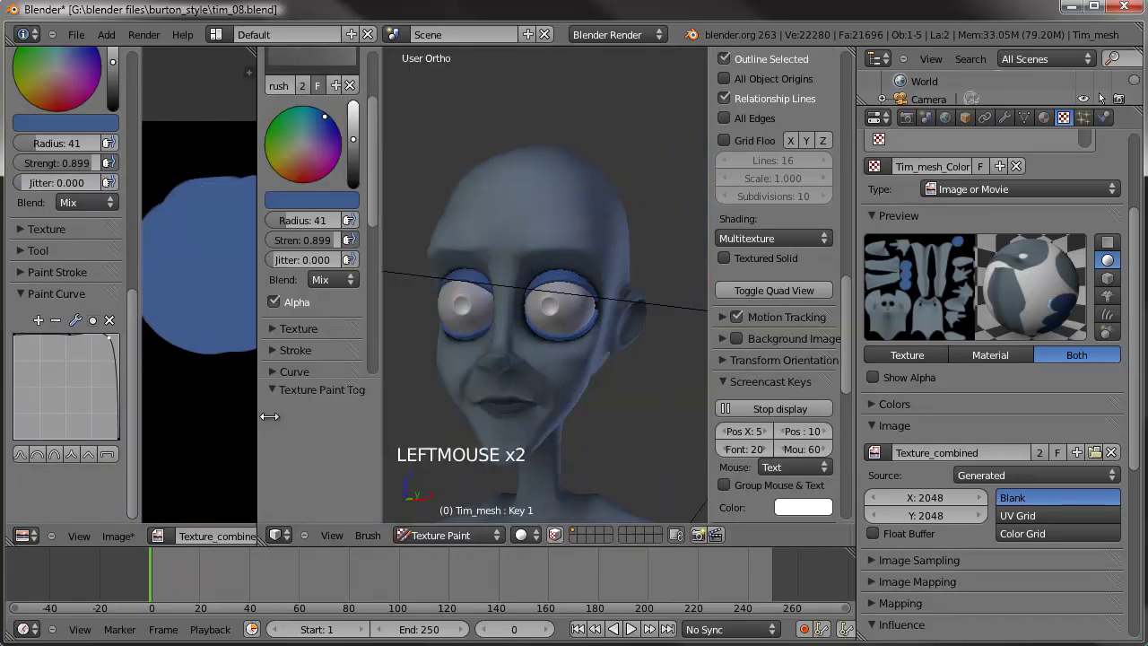
scroll(504, 374, "down", 3)
middle_click_drag(503, 374, 528, 339, "shift")
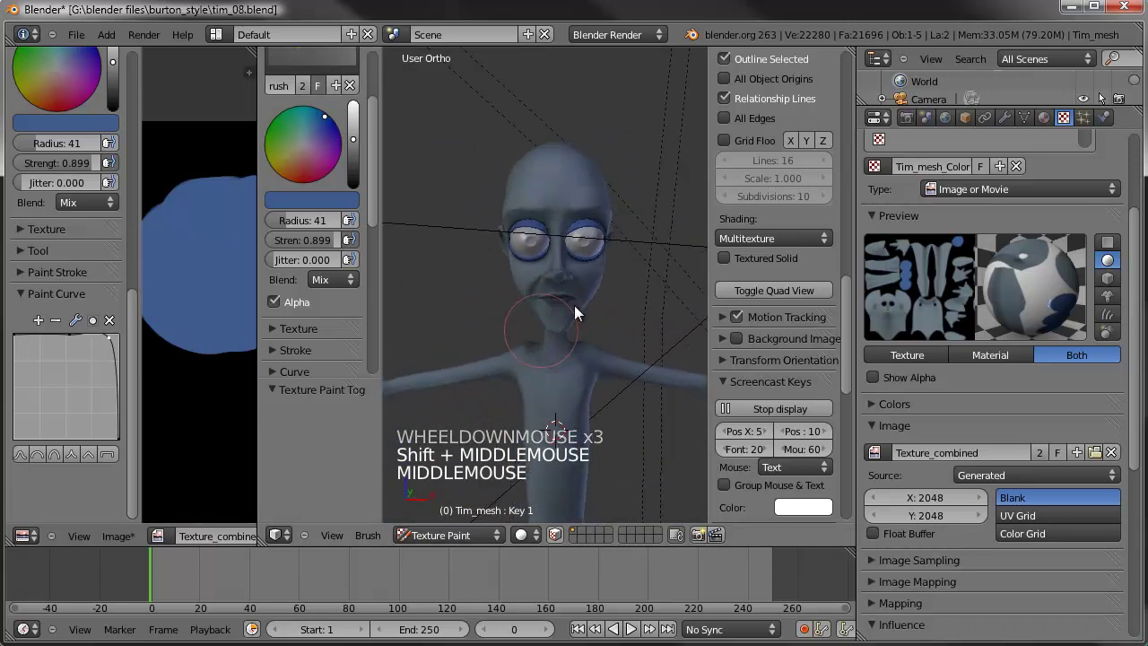
scroll(590, 160, "up", 4)
- Enlarge the image editor around the face texture and change the brush colour to a darker indigo blue
left_click_drag(257, 368, 537, 377)
middle_click_drag(266, 408, 281, 135, "shift")
scroll(324, 384, "down", 2)
middle_click_drag(332, 394, 497, 231, "shift")
scroll(497, 231, "up", 5)
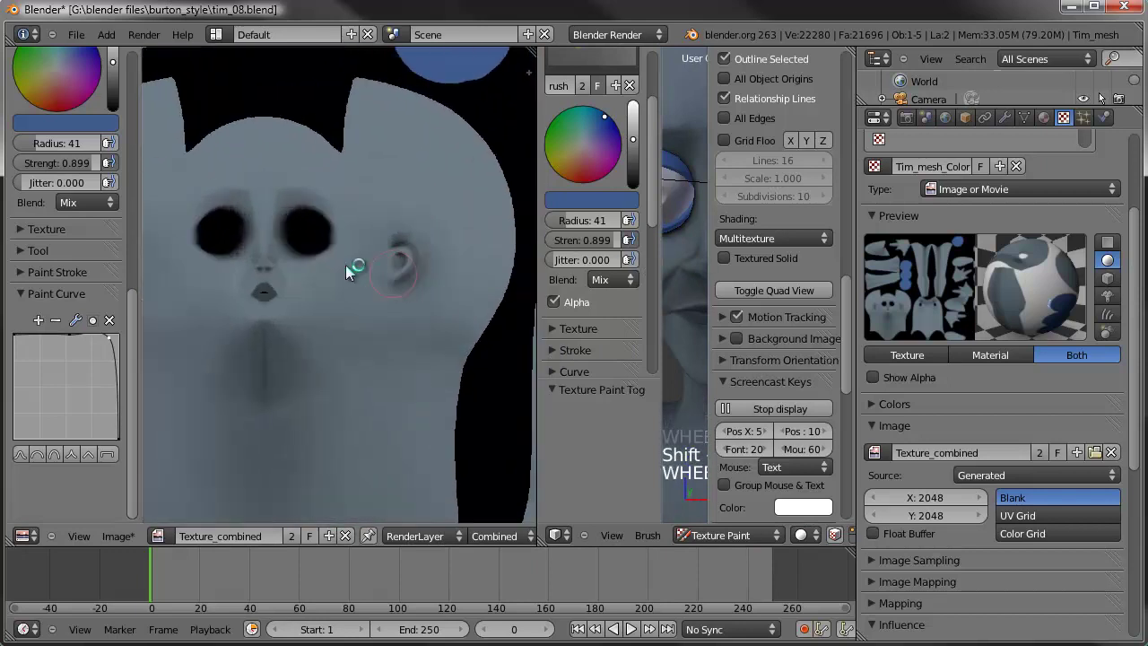
scroll(406, 272, "up", 2, "shift")
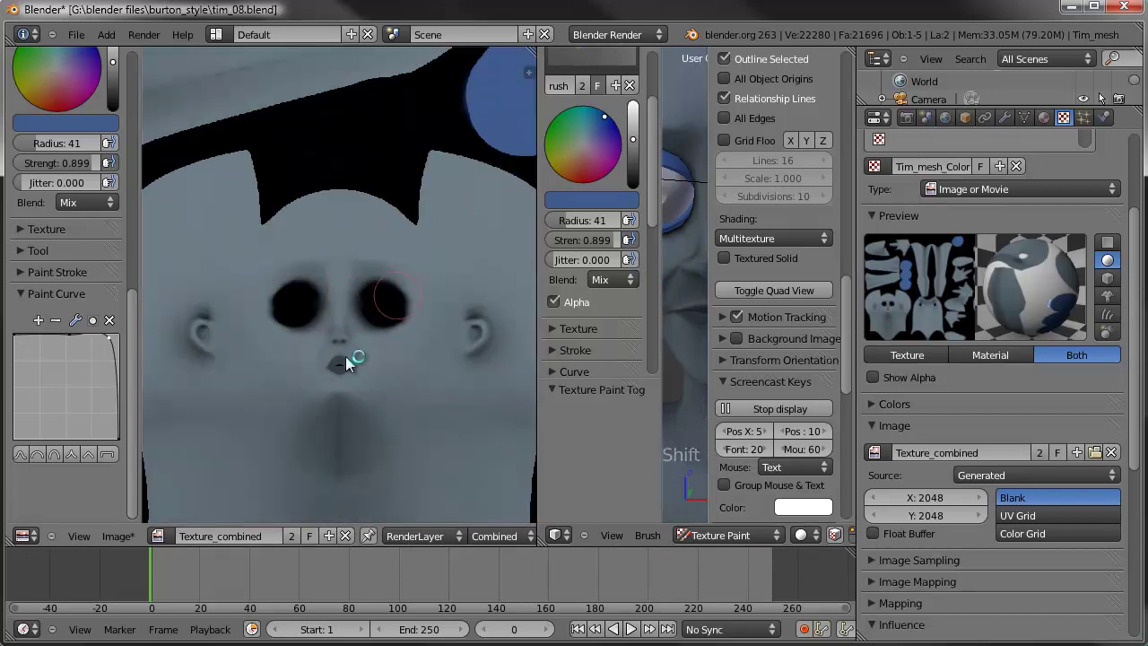
left_click(113, 67)
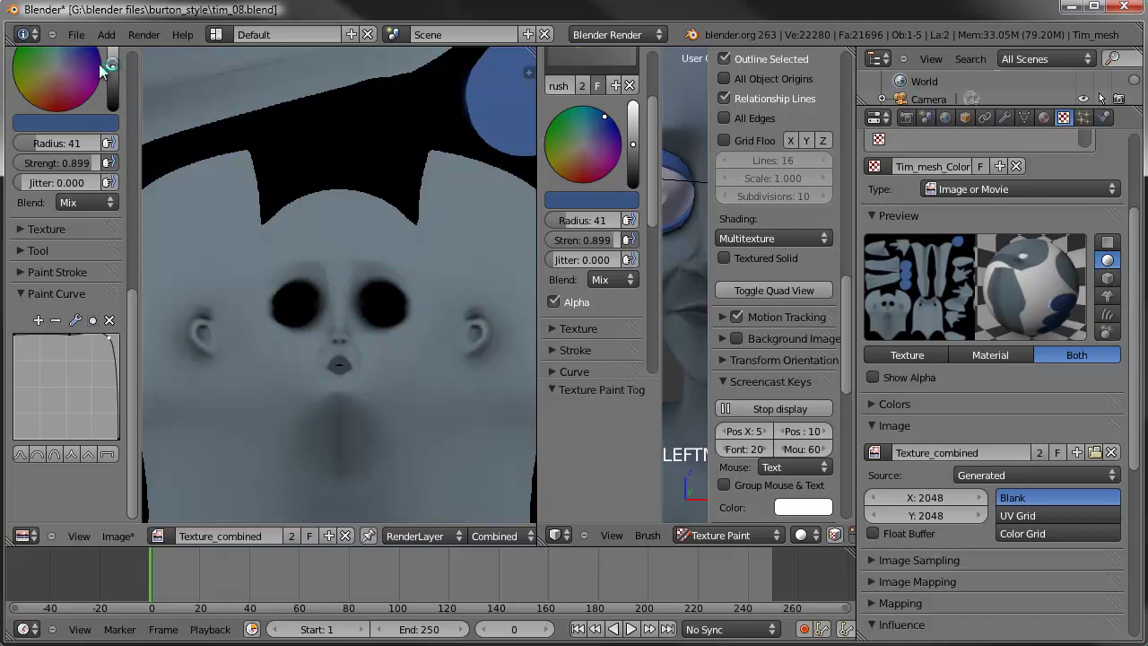
scroll(104, 62, "up", 3)
left_click(87, 151)
left_click_drag(88, 154, 90, 157)
left_click(114, 177)
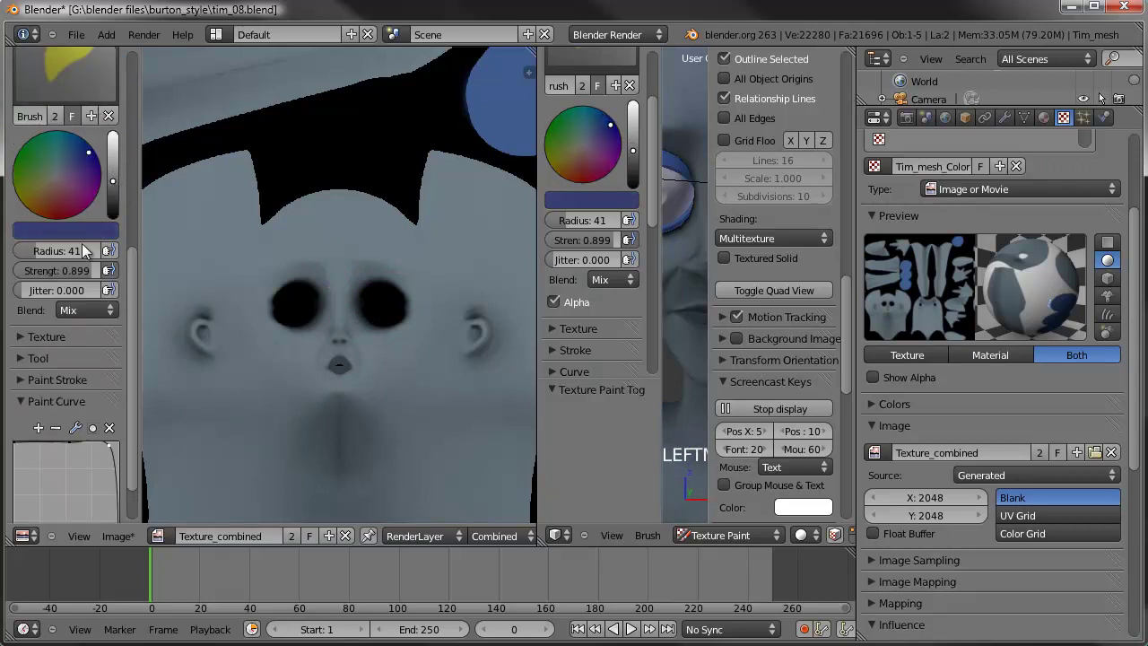
- Give the brush the smooth falloff preset and a radius of 73, trying a stroke over one eye socket and undoing it
left_click_drag(42, 252, 49, 265)
scroll(78, 471, "down", 3)
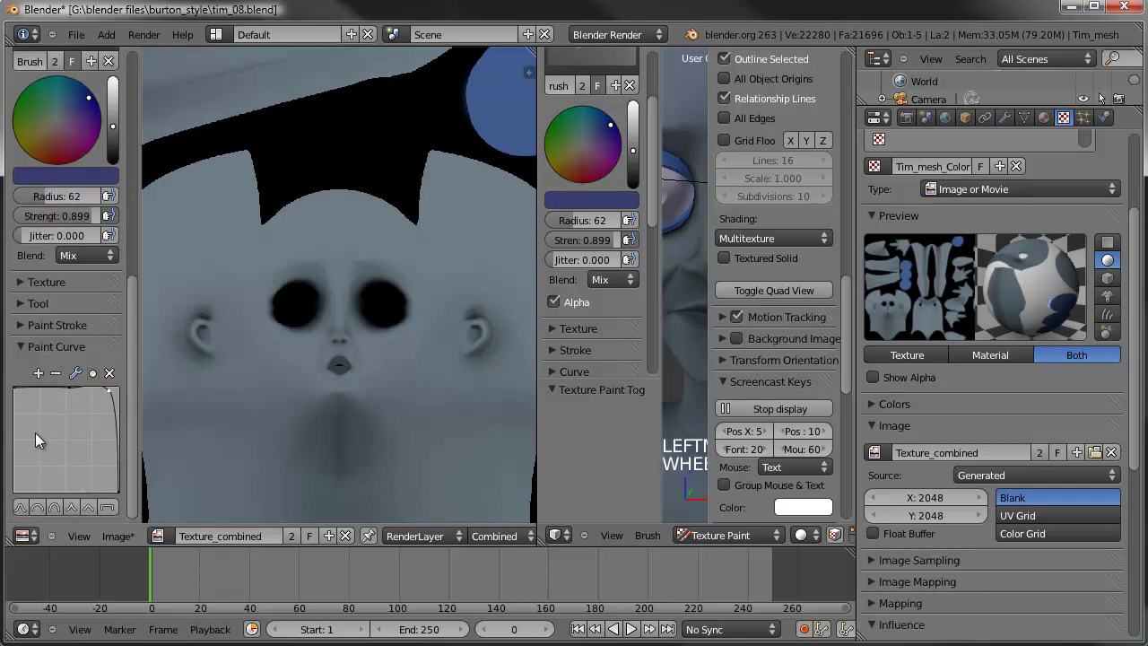
left_click(22, 508)
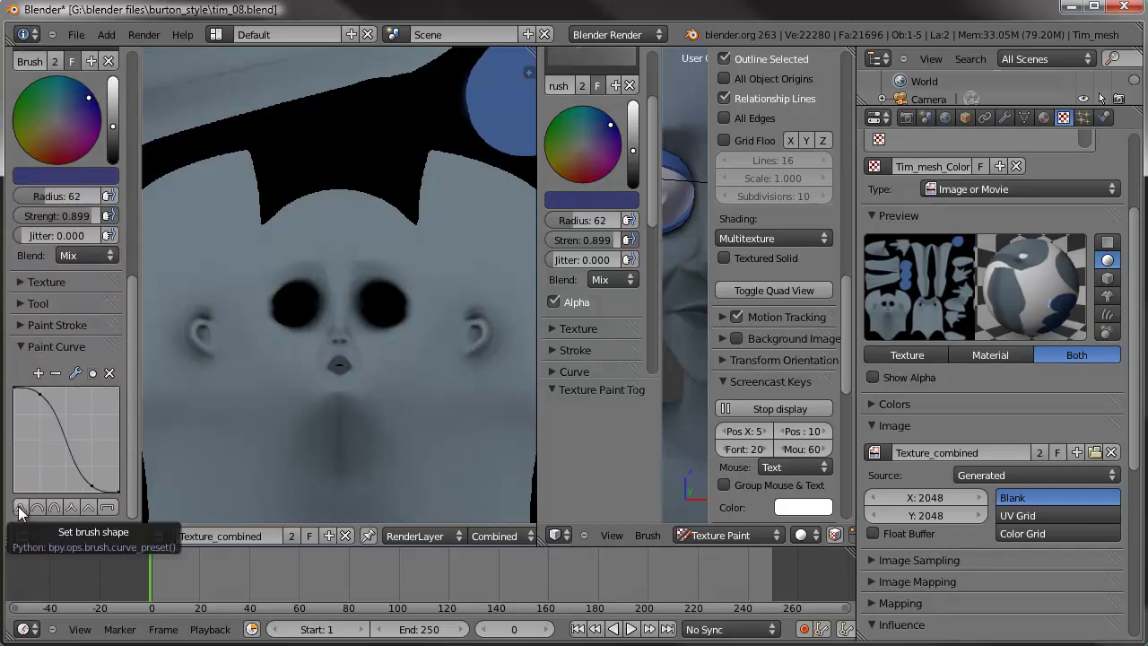
mouse_move(39, 192)
left_mouse_down()
mouse_move(414, 336)
mouse_move(385, 298)
mouse_move(416, 289)
left_mouse_up()
scroll(383, 309, "up", 1)
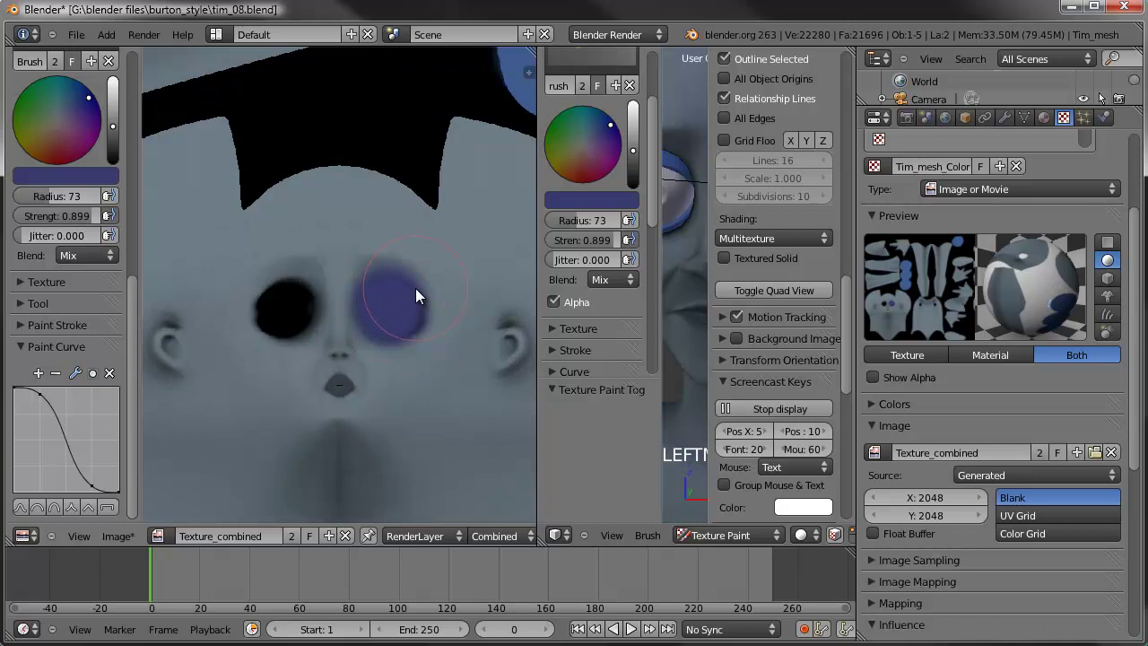
key("ctrl+z")
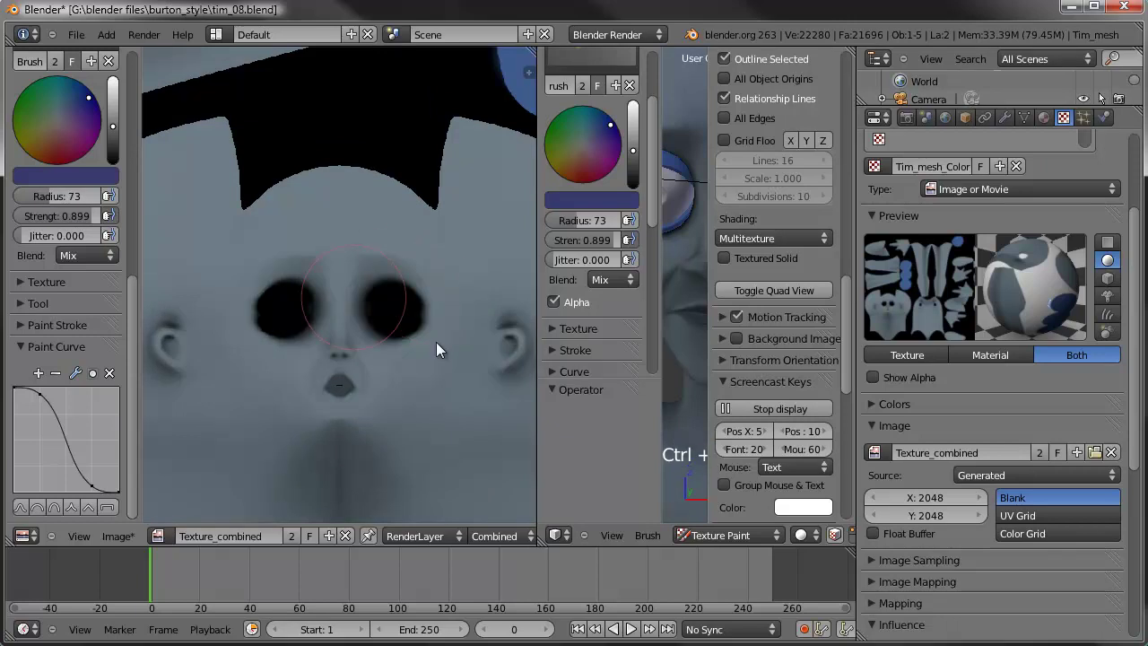
- Try painting the eye socket with Multiply blending, undo the stroke and restore the Mix blend mode
left_click(88, 255)
left_click(98, 176)
left_click_drag(383, 299, 442, 345)
key("ctrl+z")
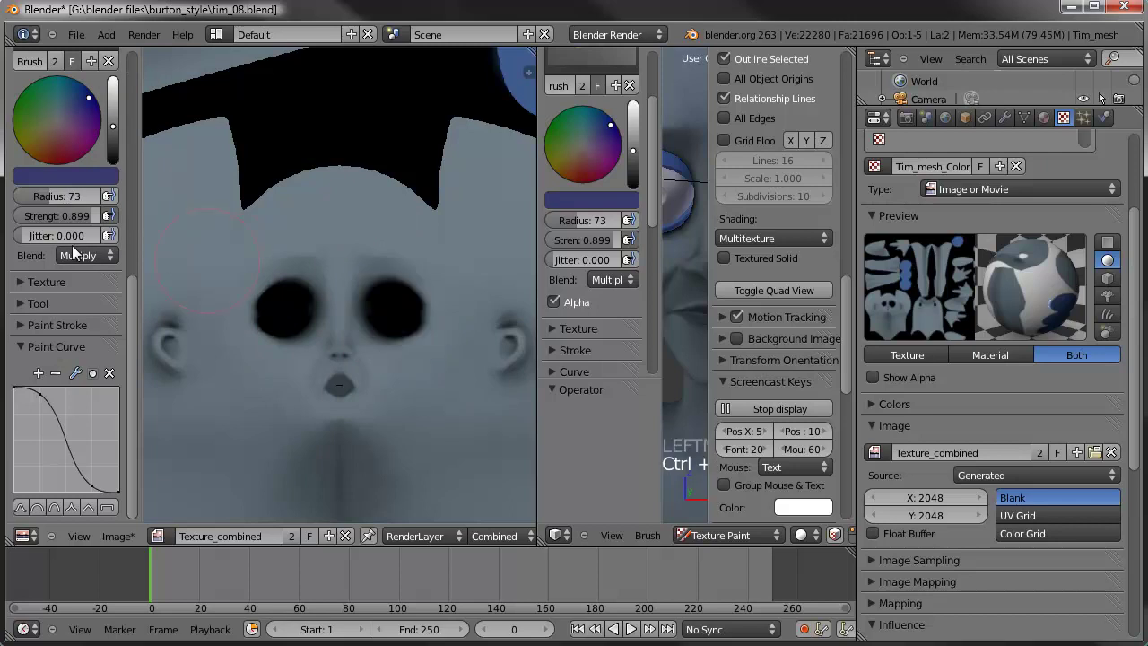
left_click(78, 256)
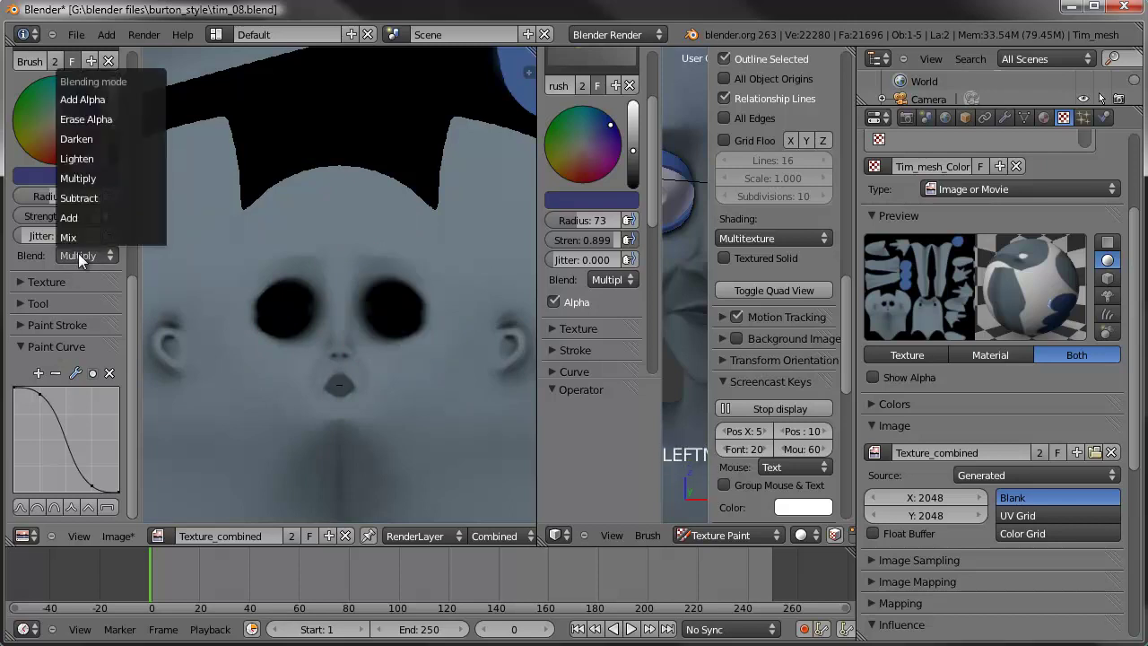
left_click(82, 237)
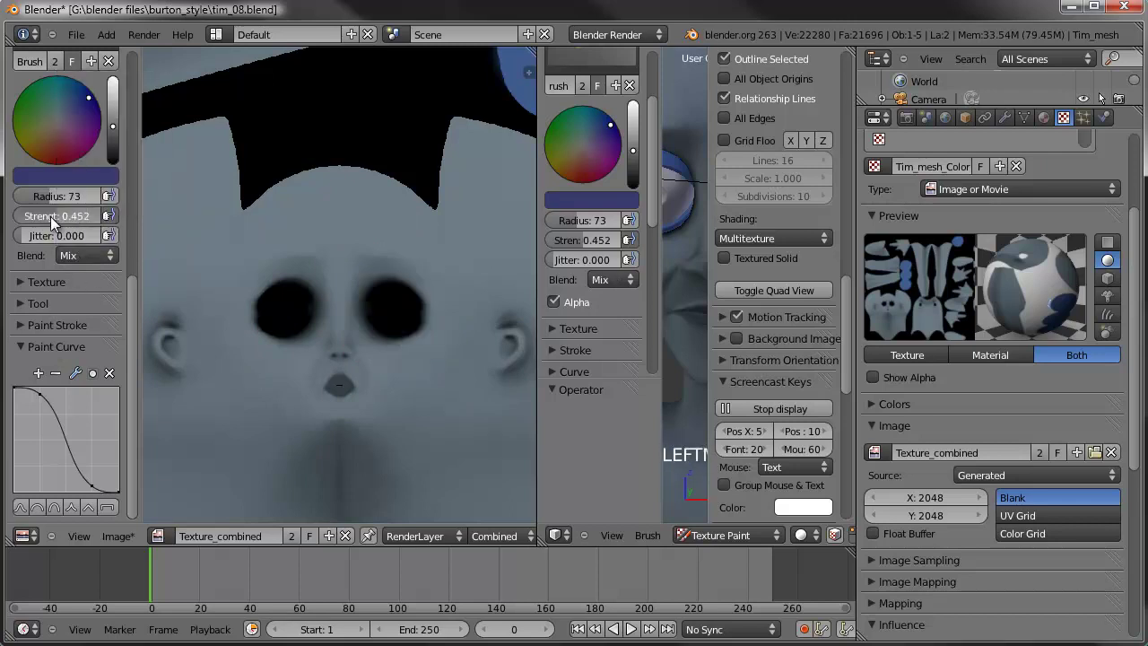
- Undo a trial stroke at strength 0.452, lower the strength to 0.175 and paint both eye sockets indigo
left_click(376, 297)
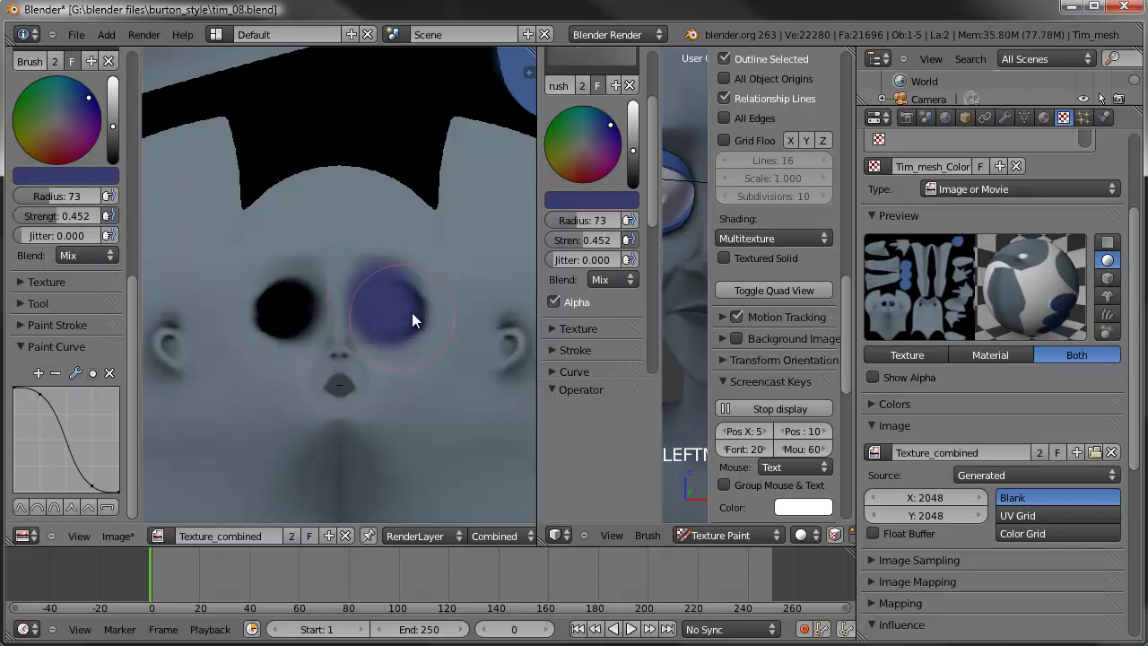
key("ctrl+z")
mouse_move(53, 211)
left_mouse_down("ctrl")
mouse_move(40, 215)
mouse_move(69, 229)
left_mouse_up("ctrl")
left_click_drag(397, 293, 394, 315)
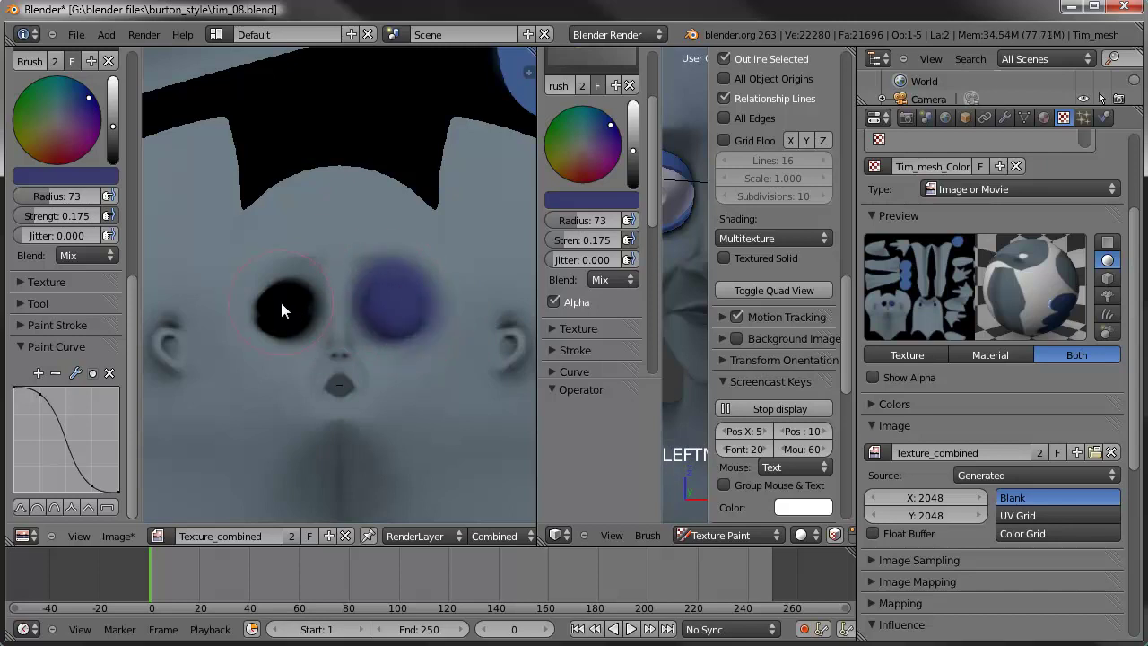
left_click_drag(271, 323, 305, 315)
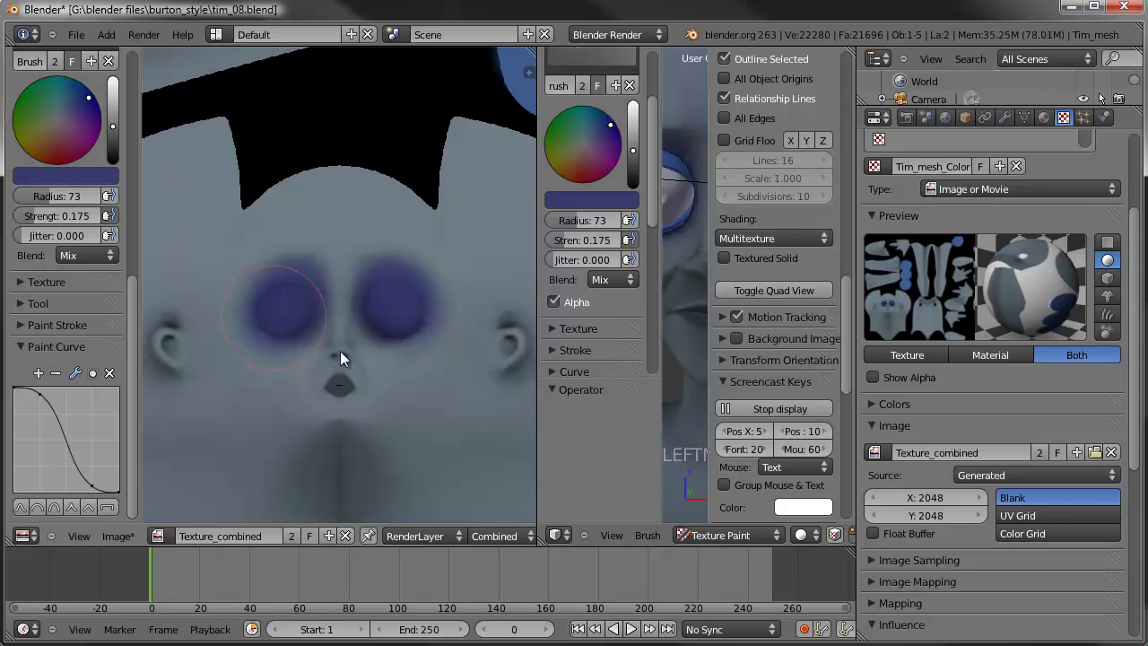
- Enlarge the 3D view with its side regions hidden and turn the head to check the painted eye sockets
left_click_drag(538, 361, 368, 361)
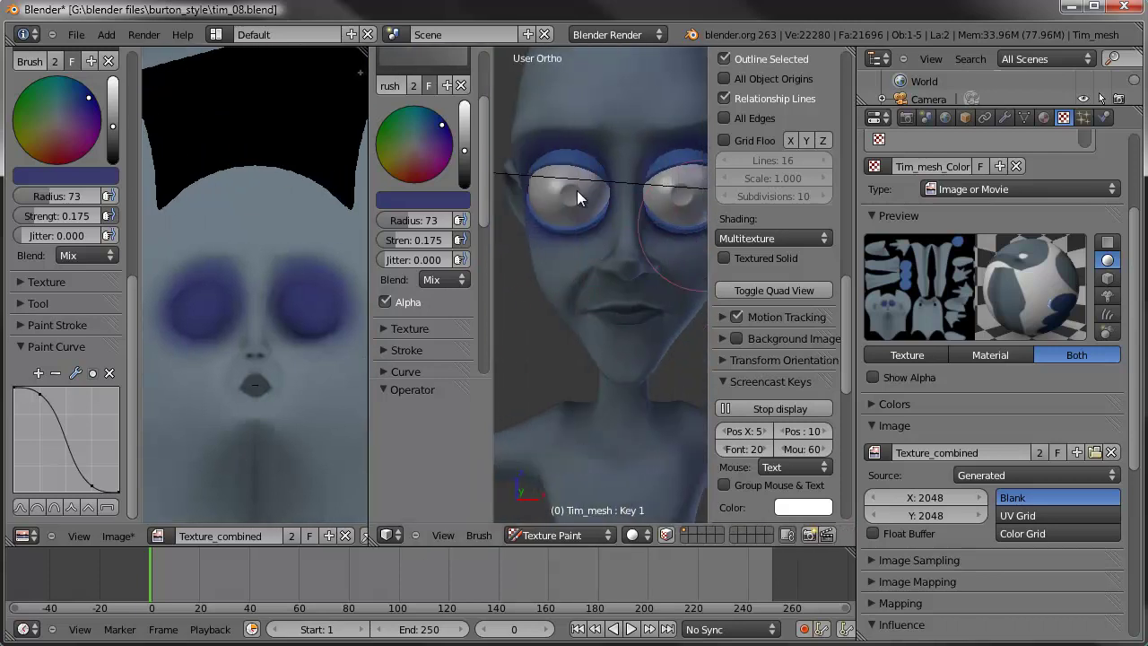
key("n")
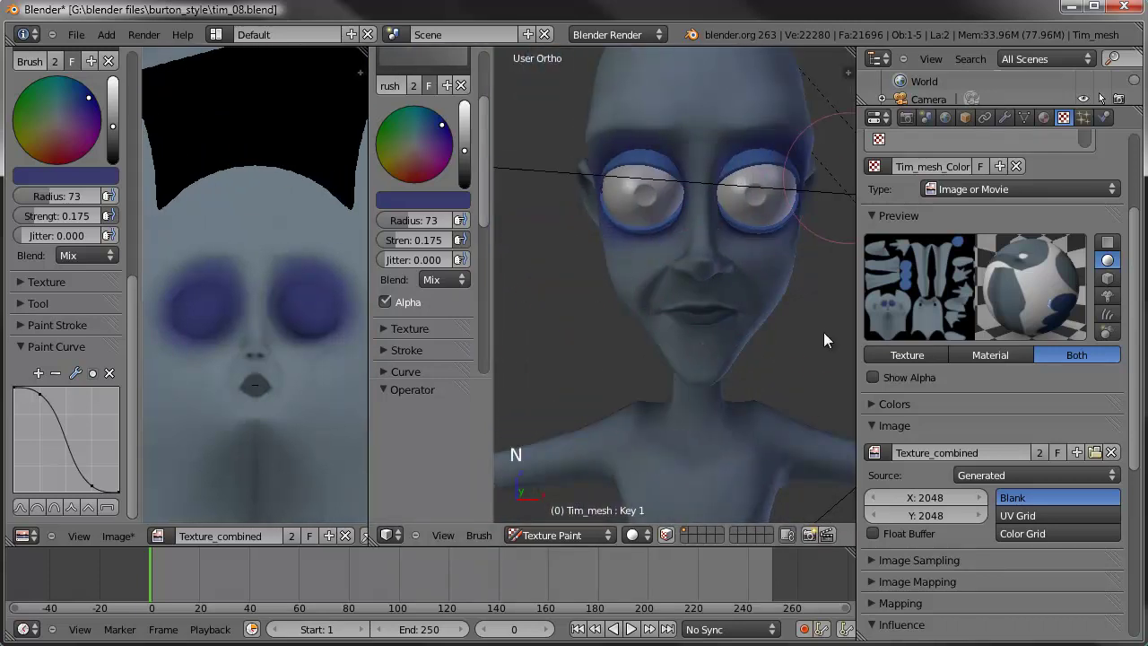
key("t")
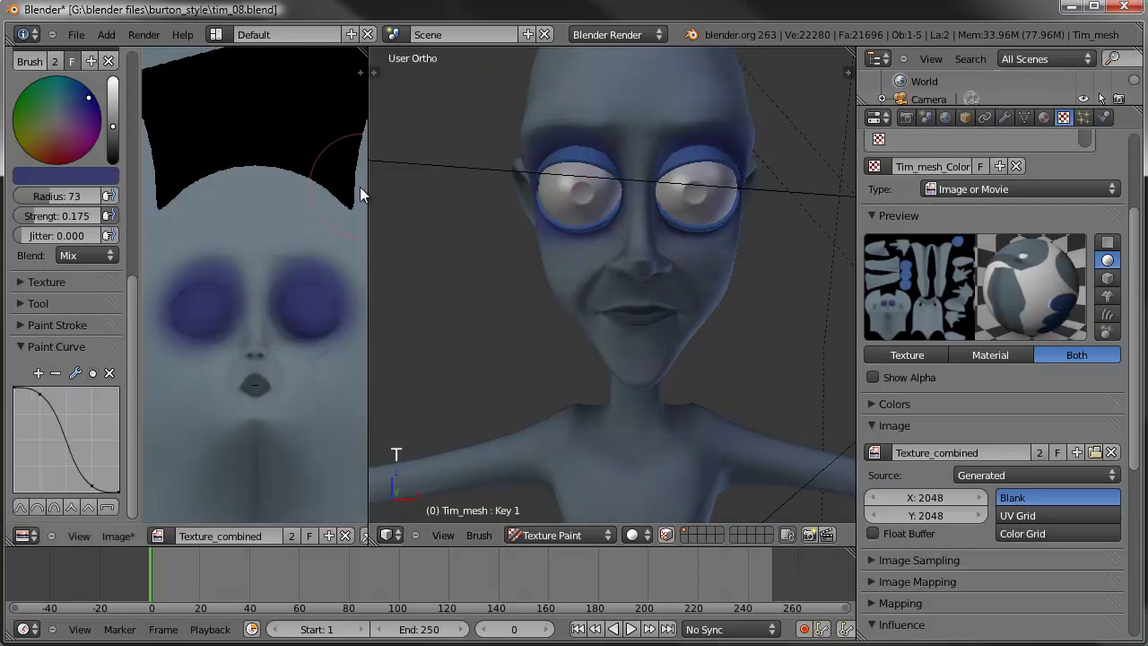
left_click_drag(368, 181, 468, 180)
mouse_move(694, 328)
middle_mouse_down()
mouse_move(636, 296)
mouse_move(640, 339)
mouse_move(698, 386)
middle_mouse_up()
scroll(309, 333, "up", 1)
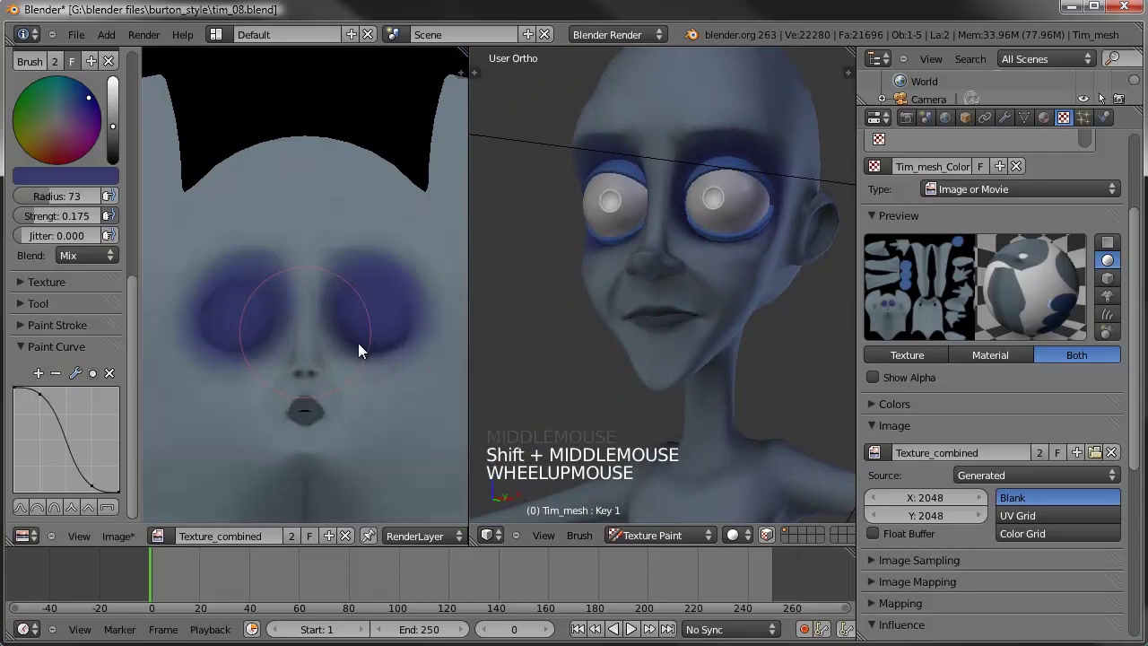
- Deepen the indigo shading over both eye sockets on the face texture with repeated light strokes
left_click(383, 343)
left_click(365, 328)
left_click(349, 317)
left_click(337, 315)
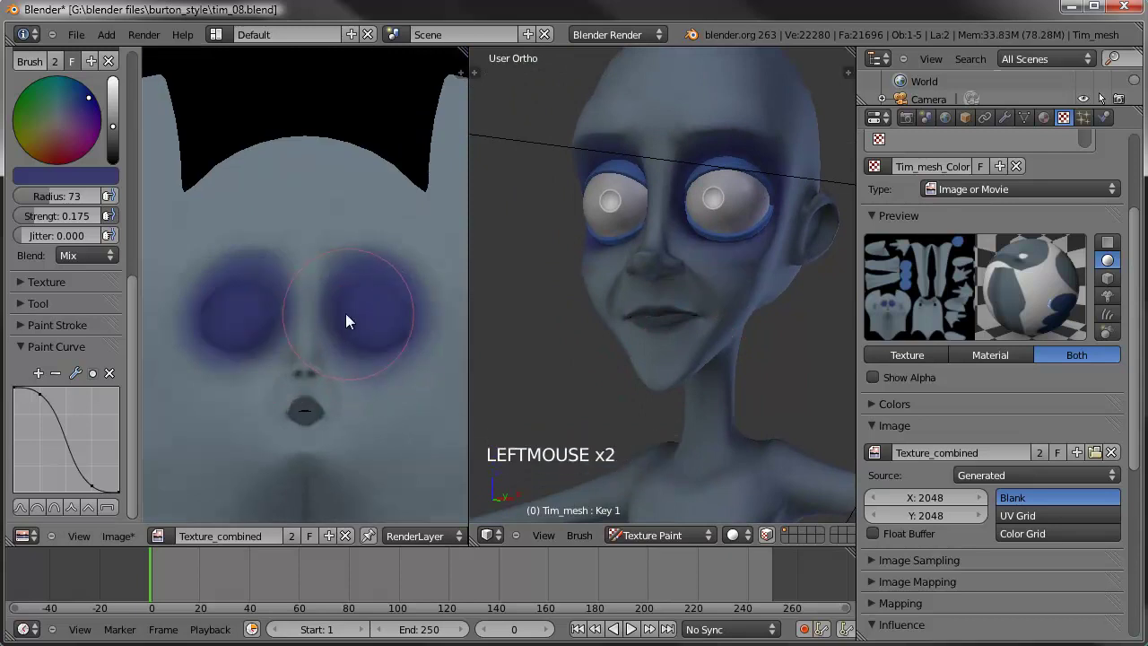
left_click(257, 320)
left_click(257, 309)
left_click(215, 302)
left_click(223, 291)
left_click(359, 305)
scroll(374, 317, "down", 1)
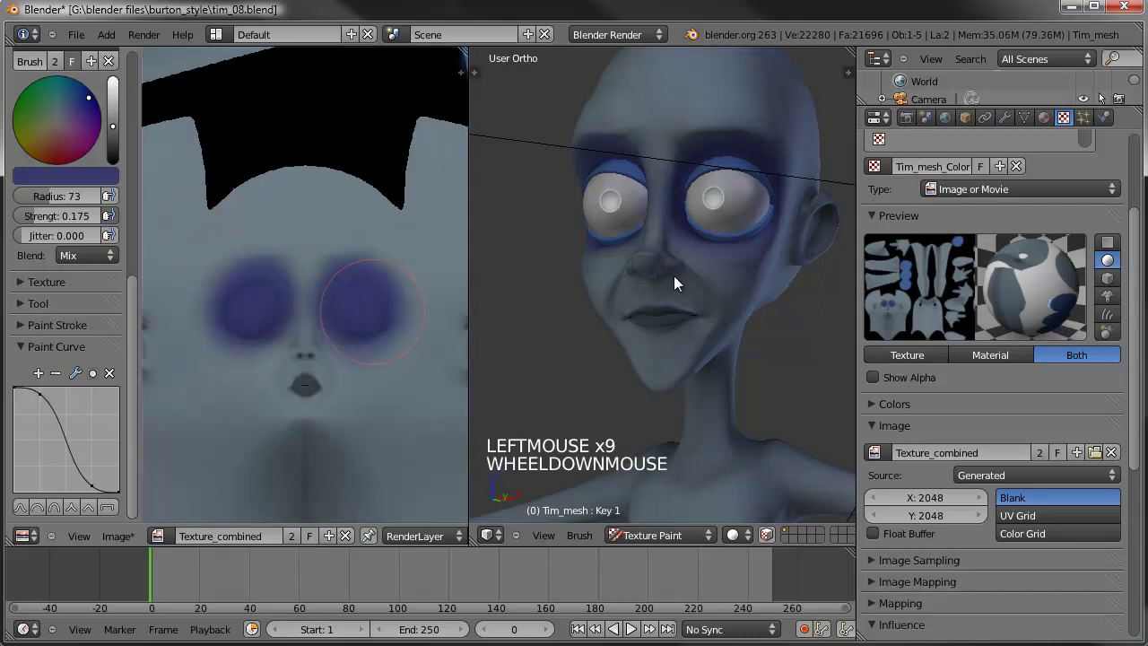
- Shift the brush colour to a dark blue and shade the column of round eyelid islands with it
middle_click_drag(328, 251, 225, 351, "shift")
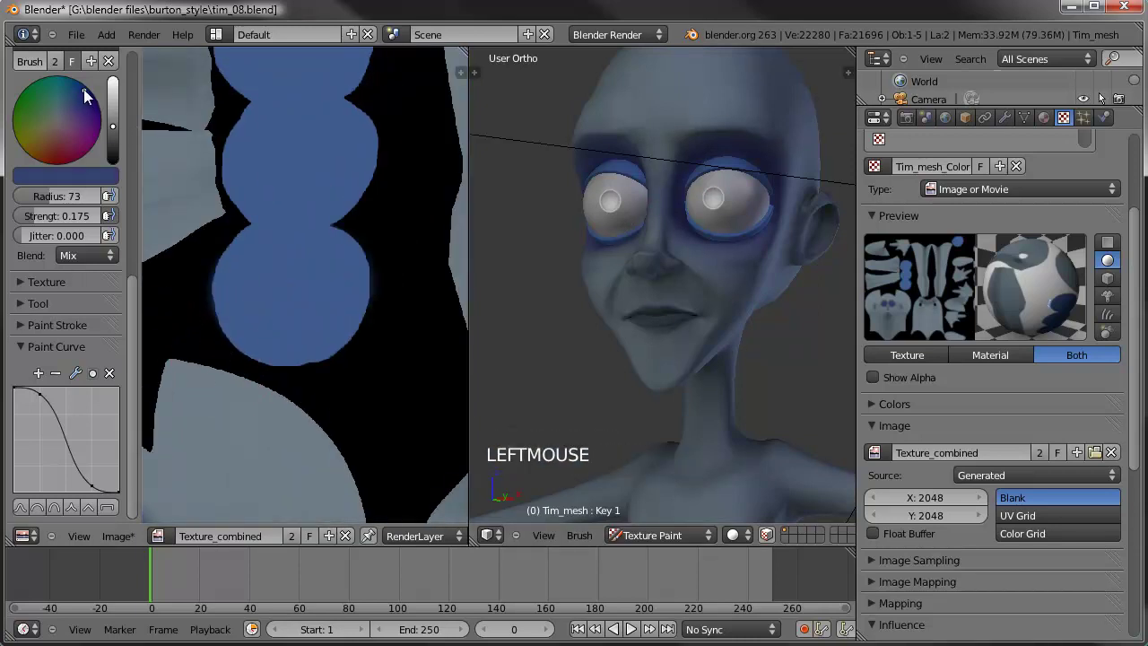
left_click(280, 302)
mouse_move(281, 302)
left_mouse_down()
mouse_move(300, 286)
mouse_move(278, 269)
mouse_move(265, 322)
mouse_move(315, 252)
left_mouse_up()
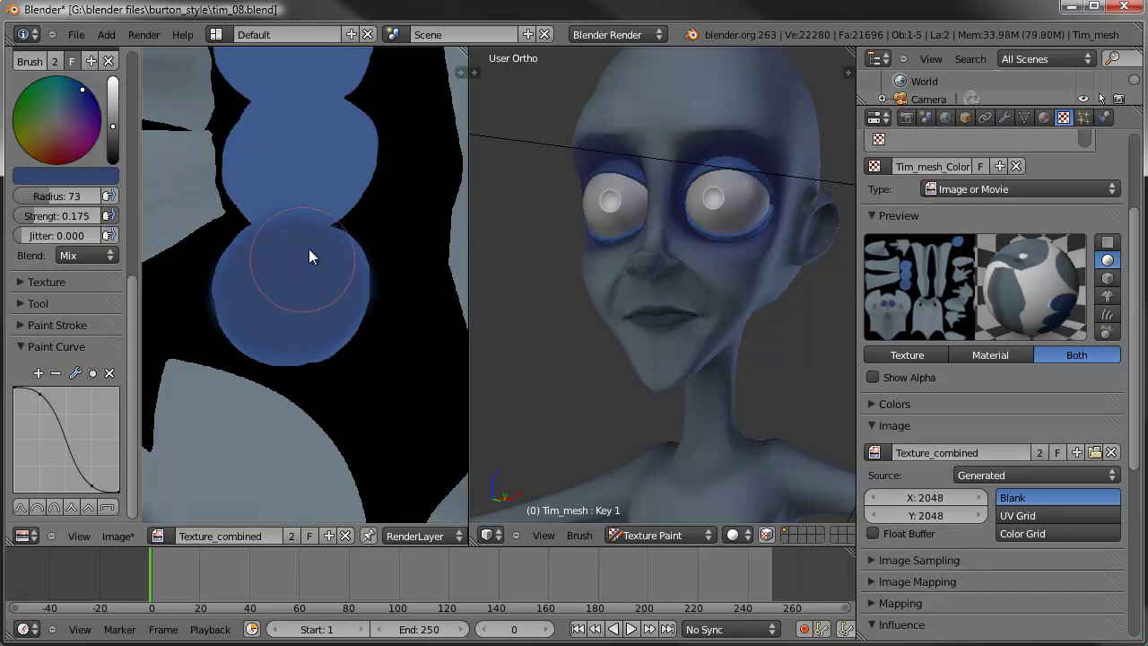
middle_click_drag(302, 259, 302, 340, "shift")
mouse_move(311, 235)
left_mouse_down()
mouse_move(335, 217)
mouse_move(259, 238)
mouse_move(279, 255)
mouse_move(313, 224)
mouse_move(283, 289)
mouse_move(343, 232)
mouse_move(346, 200)
left_mouse_up()
middle_click_drag(346, 200, 336, 231, "shift")
mouse_move(336, 232)
left_mouse_down()
mouse_move(254, 220)
mouse_move(248, 174)
mouse_move(296, 199)
mouse_move(238, 186)
mouse_move(308, 195)
mouse_move(305, 272)
left_mouse_up()
- Shade the isolated round island near the texture's upper edge dark blue and check the eyelids on the model
scroll(303, 268, "down", 4)
mouse_move(381, 250)
middle_mouse_down("shift")
mouse_move(383, 275)
mouse_move(326, 278)
middle_mouse_up("shift")
scroll(325, 279, "up", 3)
mouse_move(255, 149)
left_mouse_down()
mouse_move(182, 136)
mouse_move(236, 174)
mouse_move(214, 120)
mouse_move(228, 154)
left_mouse_up()
scroll(720, 347, "down", 2)
mouse_move(720, 347)
middle_mouse_down()
mouse_move(800, 356)
mouse_move(708, 350)
middle_mouse_up()
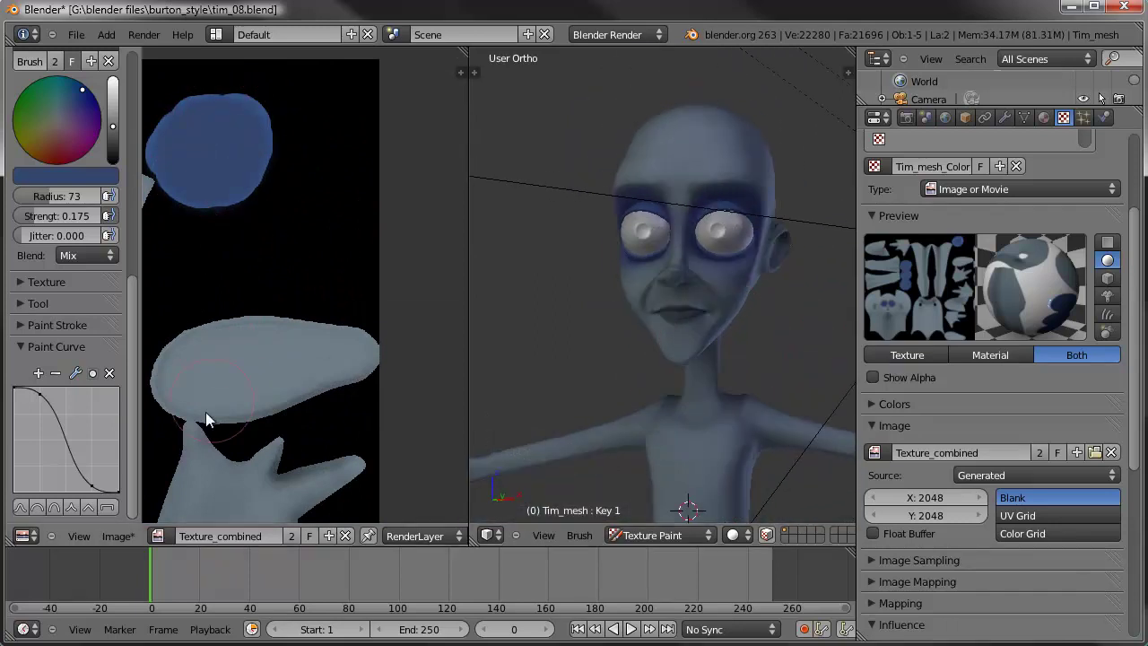
- Set the brush radius to 5 and paint the outer rim of the lips dark blue
middle_click_drag(205, 444, 474, 277, "shift")
scroll(398, 422, "down", 1, "shift")
scroll(397, 423, "down", 2)
middle_click_drag(397, 422, 308, 418, "shift")
scroll(285, 311, "up", 6)
scroll(307, 418, "up", 6)
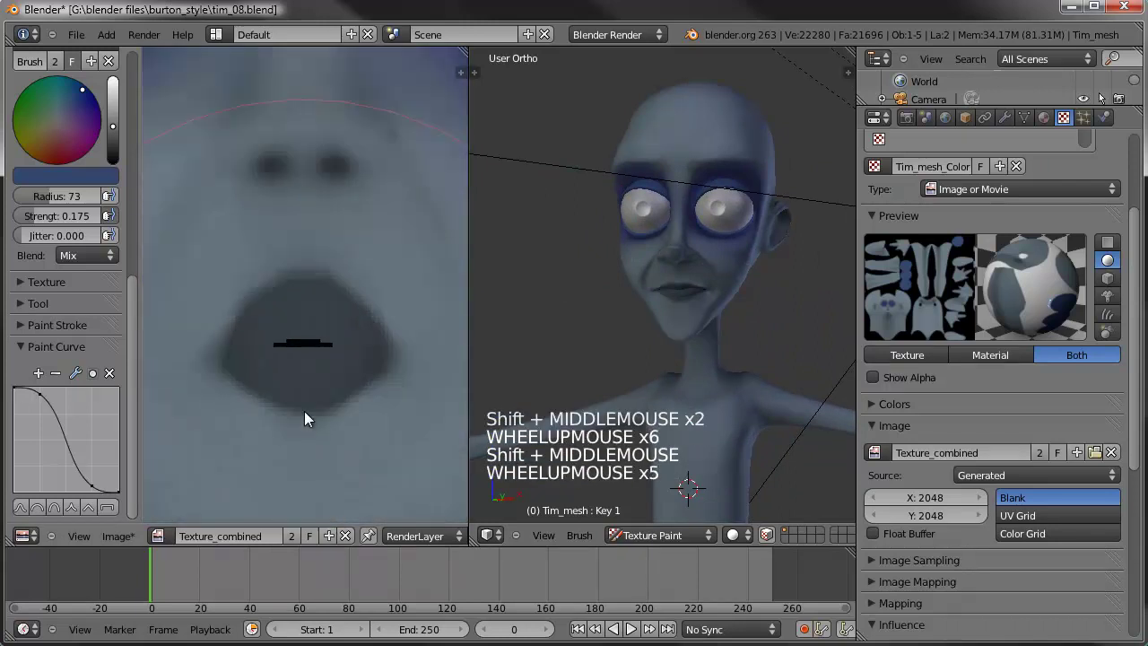
left_click_drag(50, 195, 36, 199)
left_click(257, 338)
left_click(242, 331)
left_click(247, 328)
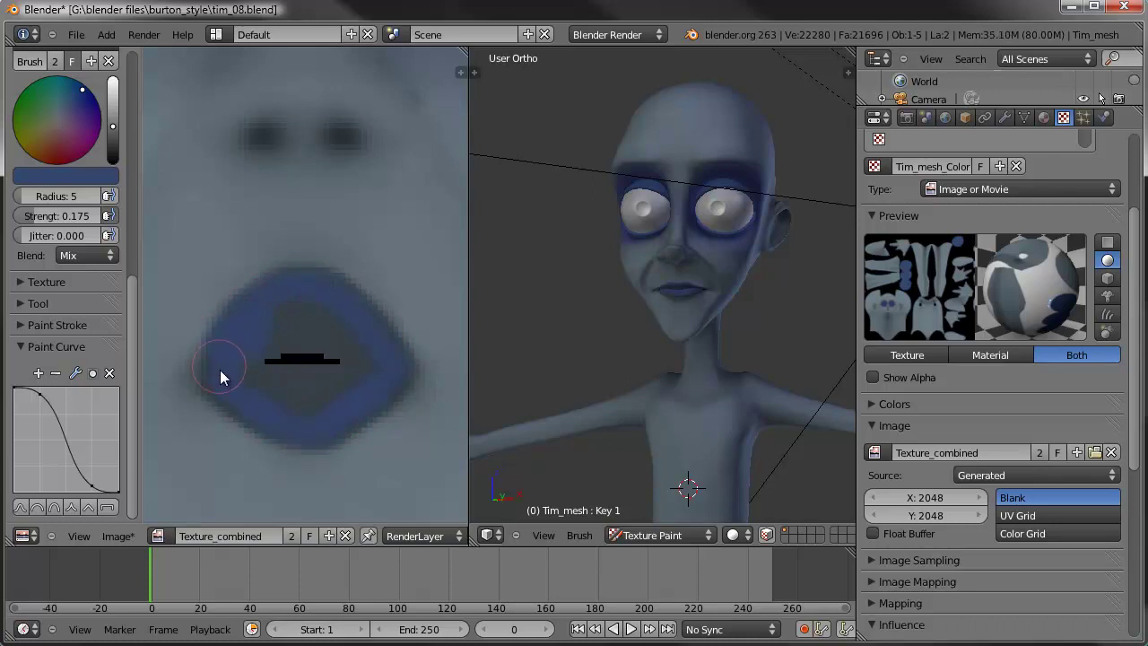
- Fill the inner area of the lips with dark blue and check the mouth on the model
mouse_move(304, 399)
left_mouse_down()
mouse_move(376, 366)
mouse_move(278, 311)
mouse_move(328, 354)
mouse_move(273, 385)
mouse_move(349, 375)
mouse_move(355, 350)
left_mouse_up()
left_click_drag(216, 373, 216, 381)
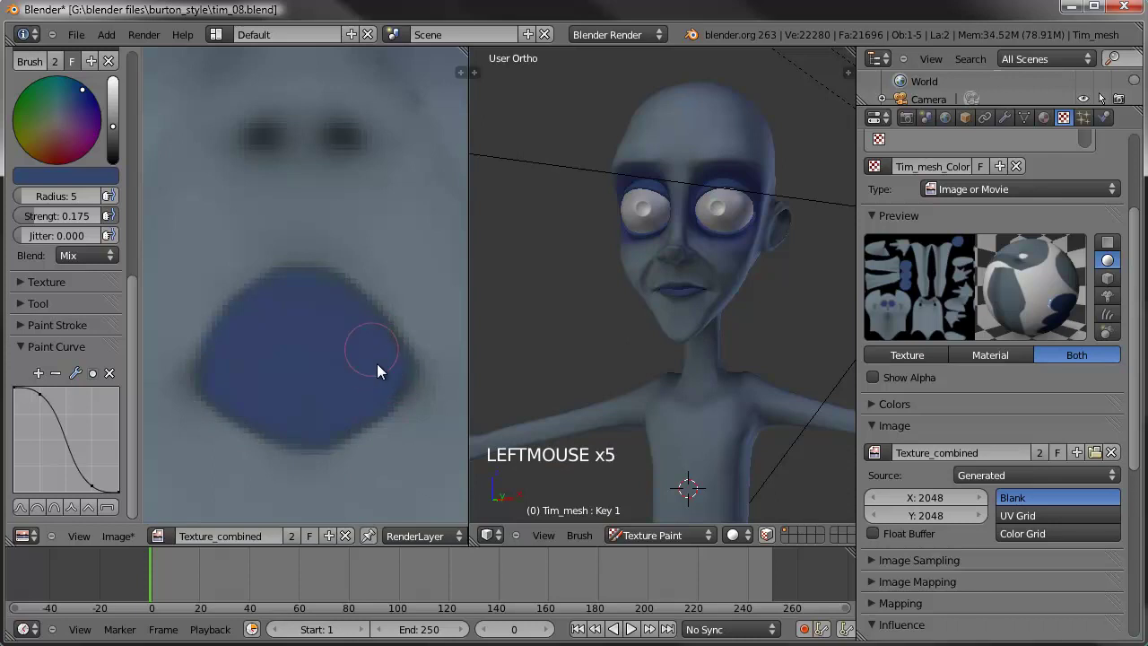
left_click(328, 341)
left_click(290, 354)
middle_click_drag(576, 401, 623, 359)
scroll(686, 355, "down", 3)
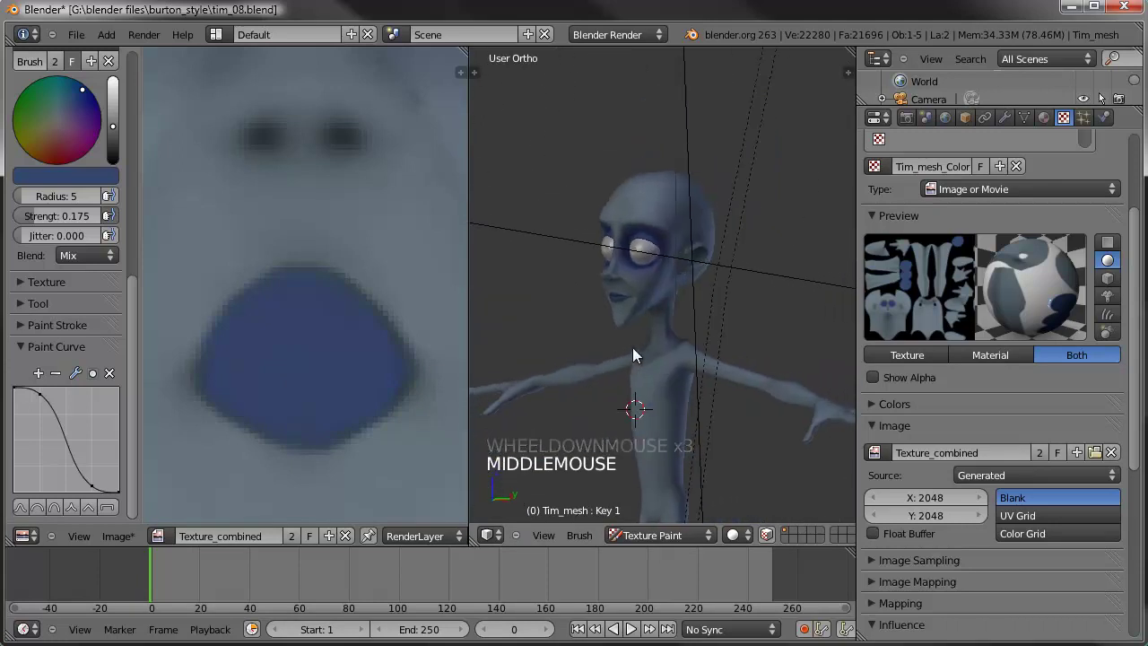
- Set the brush strength to 0.165 and radius to 81, and tint both ears lightly blue
scroll(285, 350, "down", 10)
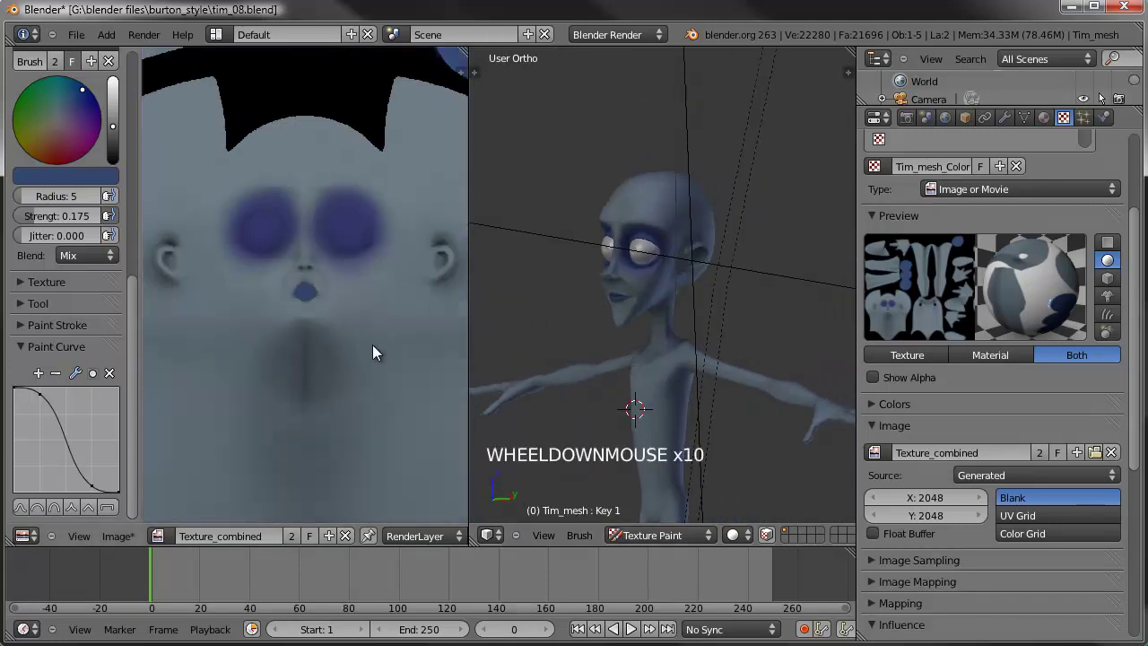
left_click_drag(34, 218, 32, 221)
left_click_drag(40, 203, 66, 208)
middle_click_drag(418, 265, 378, 267)
left_click_drag(378, 267, 393, 277)
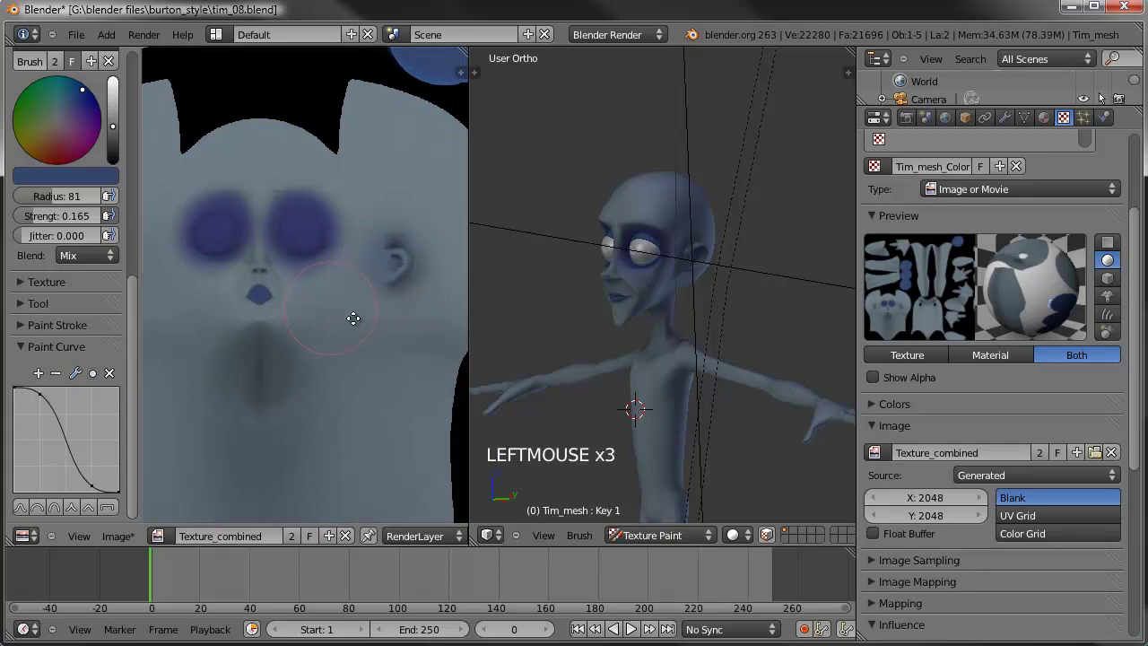
middle_click_drag(269, 285, 350, 292, "shift")
mouse_move(203, 265)
left_mouse_down()
mouse_move(214, 281)
mouse_move(209, 248)
mouse_move(207, 259)
left_mouse_up()
- Set the brush colour to very pale blue and the strength to 0.05818, and lighten the forehead on the face texture
left_click_drag(113, 126, 111, 83)
left_click(66, 106)
left_click(67, 107)
left_click(67, 108)
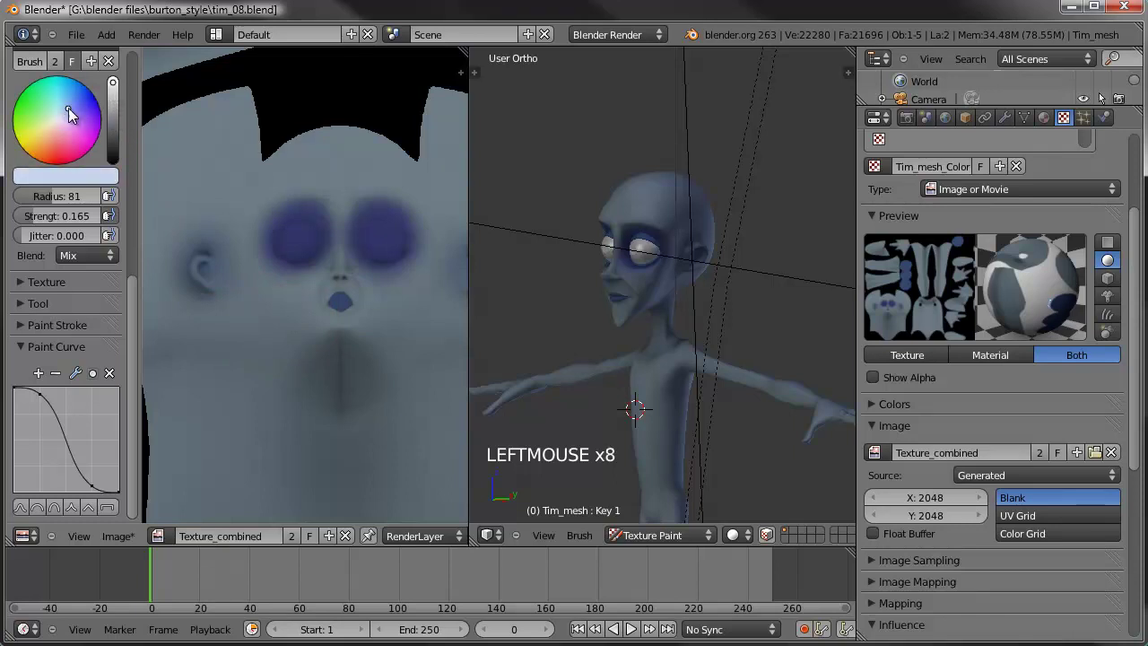
left_click(64, 109)
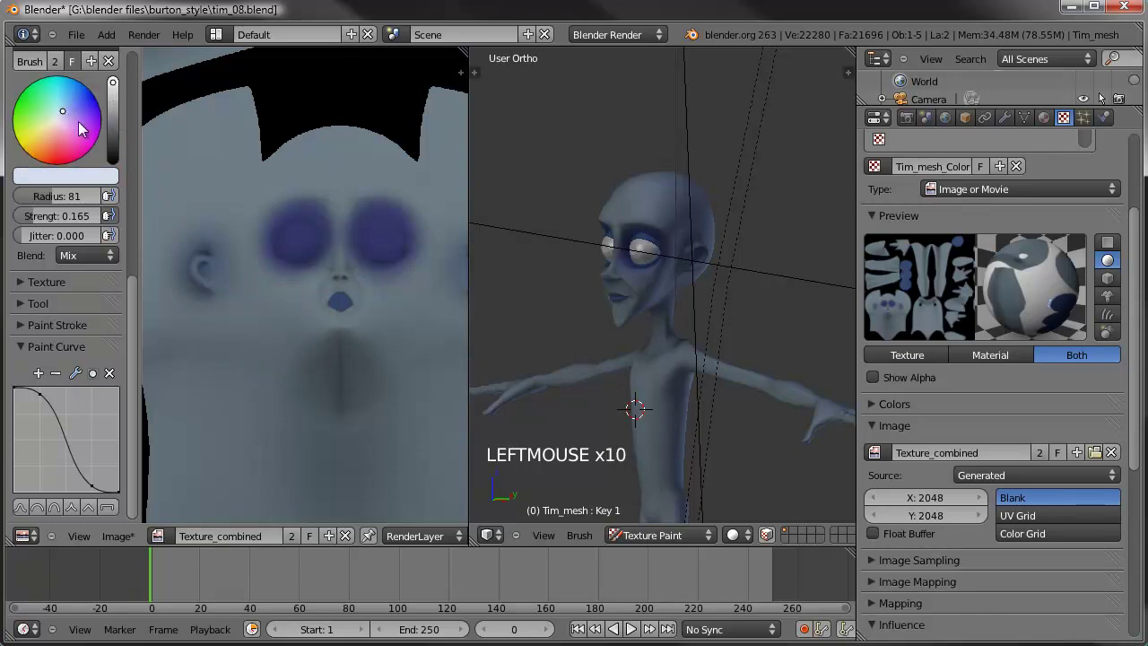
middle_click_drag(378, 248, 315, 326, "shift")
left_click_drag(43, 218, 37, 218)
mouse_move(289, 280)
left_mouse_down()
mouse_move(314, 277)
mouse_move(242, 278)
mouse_move(321, 275)
mouse_move(294, 266)
left_mouse_up()
- Paint soft pale highlights onto both cheeks of the face texture
scroll(379, 399, "up", 3)
middle_click_drag(379, 399, 344, 377, "shift")
left_click(336, 349)
left_click(336, 349)
left_click_drag(336, 349, 337, 374)
left_click(337, 373)
middle_click_drag(337, 374, 392, 395, "shift")
left_click(255, 365)
left_click(240, 366)
left_click(241, 367)
- Set the brush radius to 24 and add pale highlights to the chin and the nose
scroll(346, 430, "up", 3)
middle_click_drag(346, 431, 323, 310, "shift")
left_click(55, 202)
left_click_drag(54, 199, 29, 198)
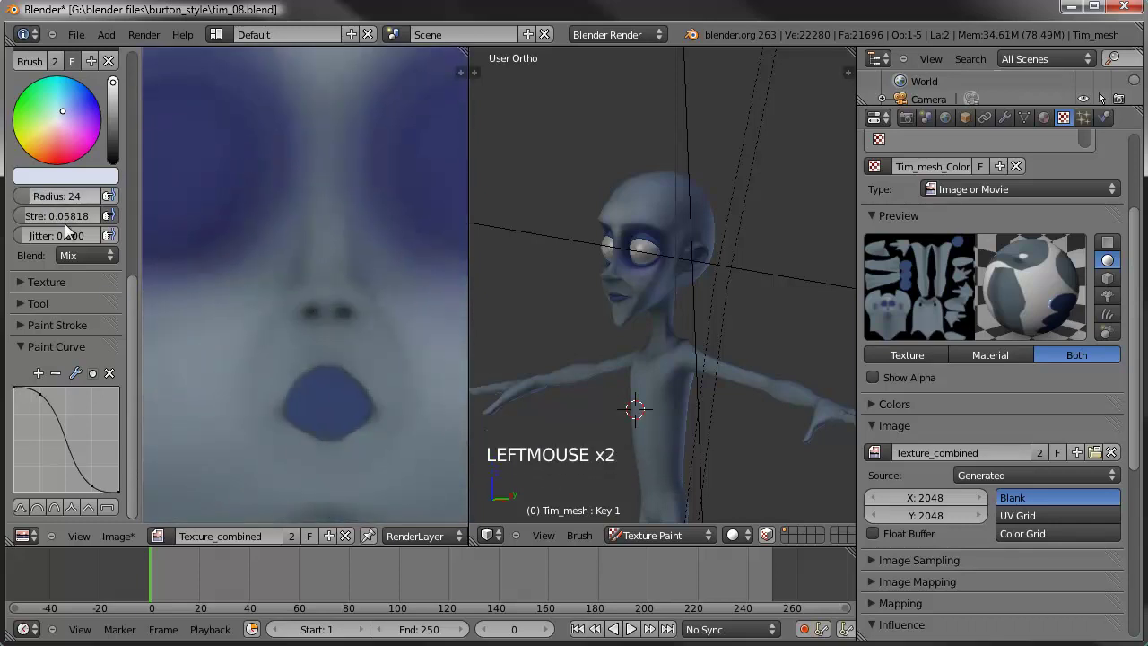
left_click(302, 488)
scroll(365, 361, "up", 1)
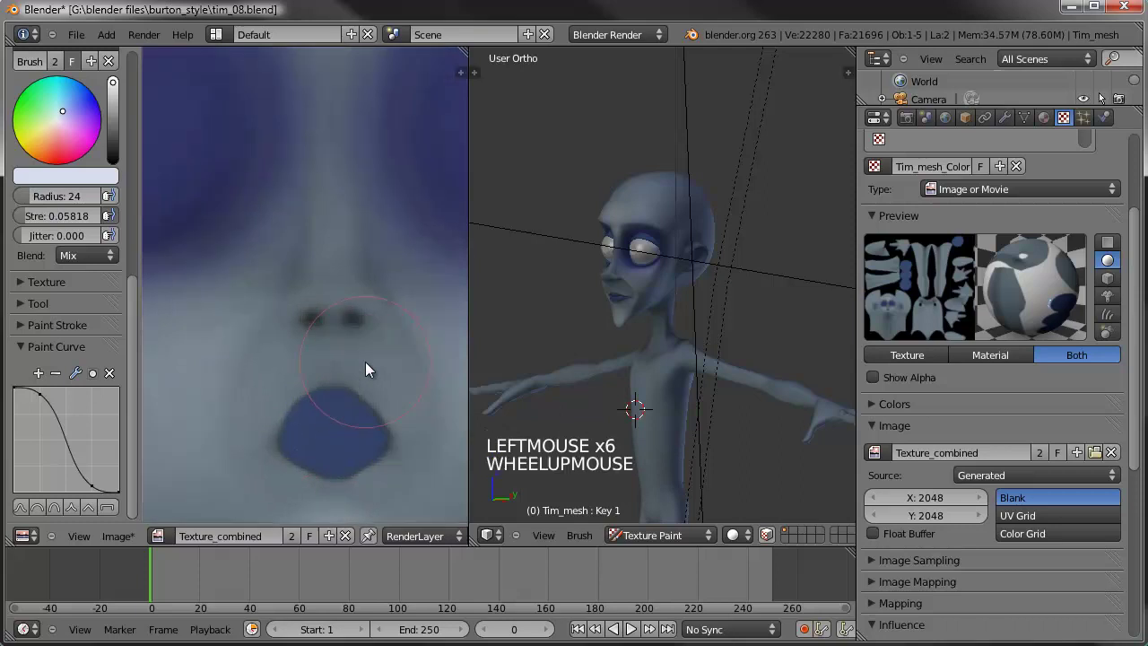
left_click(335, 239)
left_click(326, 165)
left_click(326, 166)
left_click(344, 227)
left_click(326, 269)
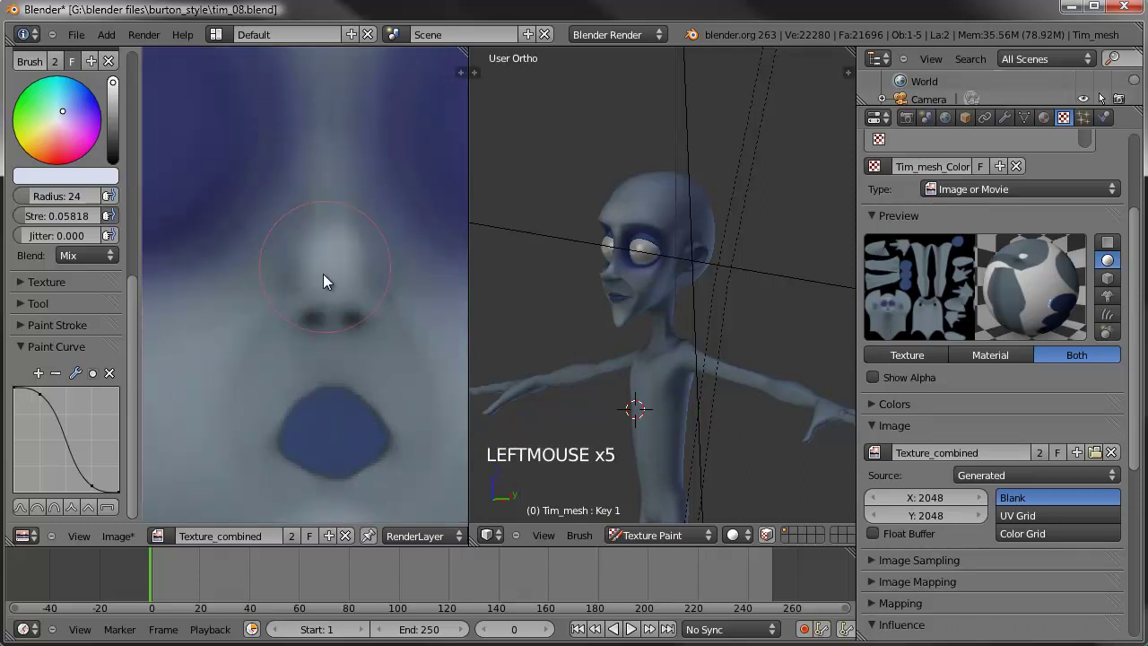
left_click(330, 296)
- Try to strengthen the pale highlight on the nose bridge and undo the latest strokes
mouse_move(589, 332)
middle_mouse_down()
mouse_move(717, 338)
mouse_move(730, 326)
mouse_move(508, 259)
middle_mouse_up()
left_click(333, 204)
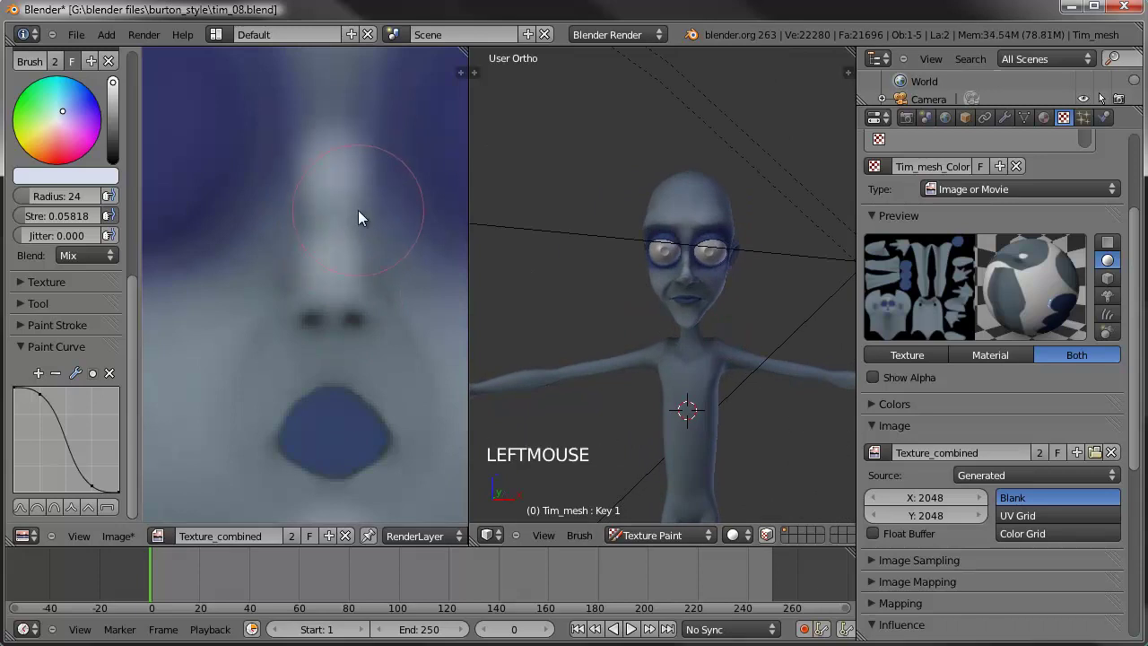
middle_click_drag(359, 215, 358, 375, "shift")
key("ctrl+z")
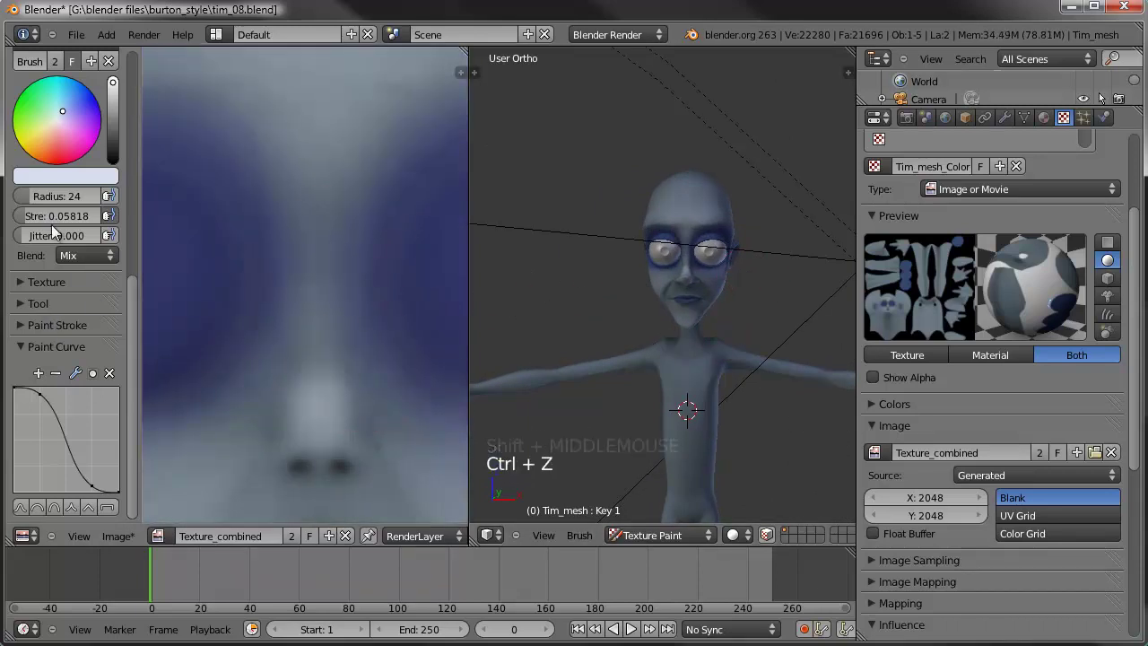
key("ctrl+z")
- Set the brush strength to 0.0369 and radius to 45, softly lighten the nose bridge, brow and cheek, and check the face on the model
mouse_move(43, 214)
left_mouse_down()
mouse_move(86, 196)
mouse_move(66, 206)
left_mouse_up()
scroll(311, 262, "down", 3)
mouse_move(309, 280)
left_mouse_down()
mouse_move(310, 330)
mouse_move(318, 262)
left_mouse_up()
left_click(316, 201)
left_click(313, 185)
middle_click_drag(668, 301, 627, 305)
left_click(370, 366)
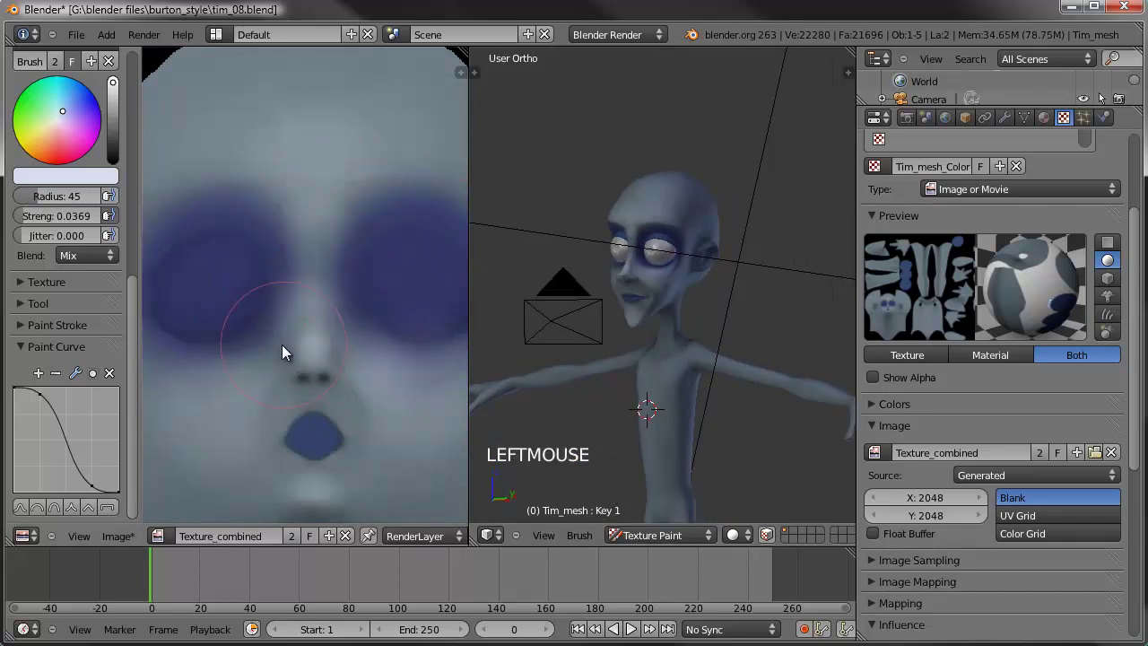
left_click(323, 372)
mouse_move(672, 394)
middle_mouse_down()
mouse_move(720, 384)
mouse_move(682, 389)
mouse_move(689, 405)
middle_mouse_up()
scroll(765, 342, "up", 4)
middle_click_drag(765, 341, 681, 346)
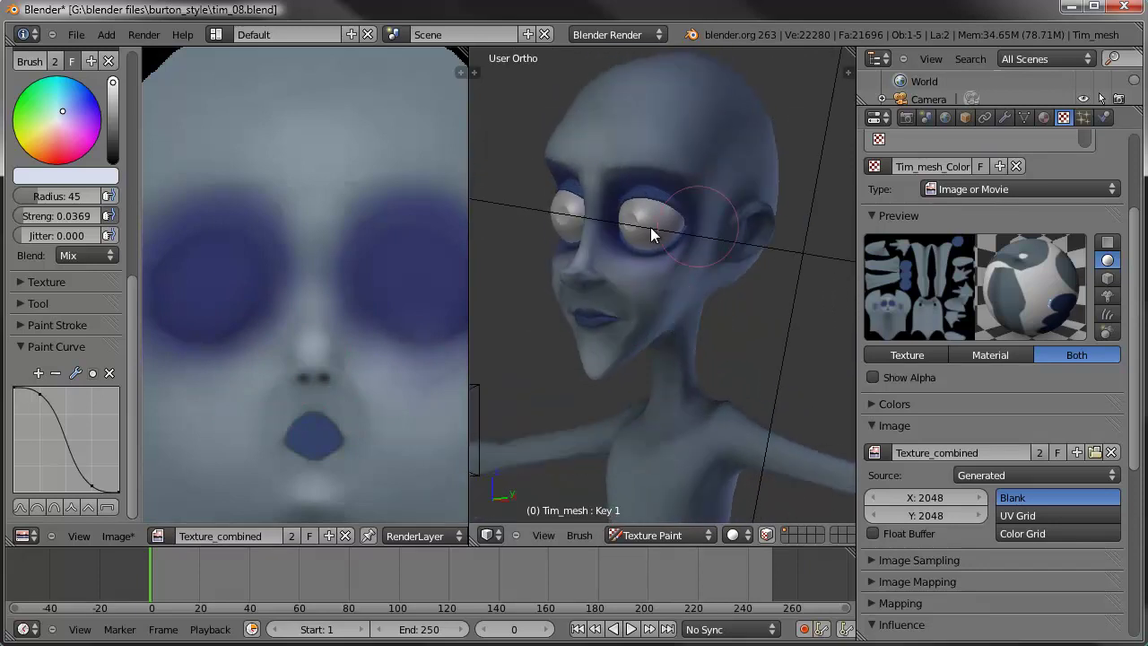
- Mix a muted medium blue brush colour for lightening the round eyelid islands
scroll(334, 320, "down", 4)
scroll(333, 320, "down", 2)
middle_click_drag(334, 320, 351, 264, "shift")
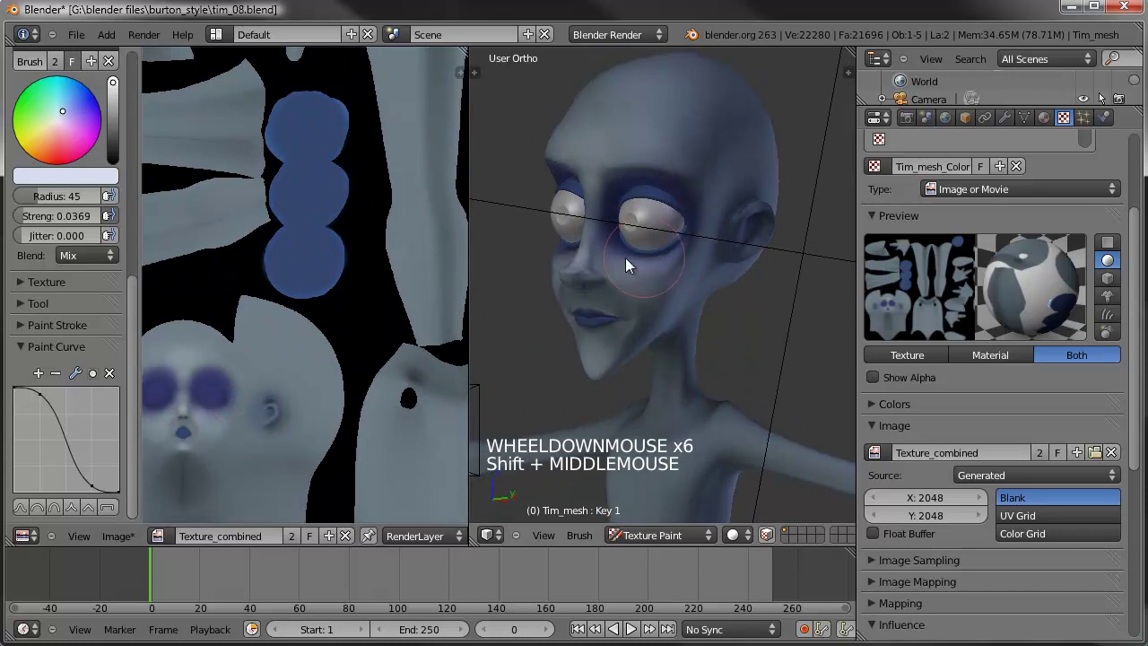
middle_click_drag(599, 259, 644, 315)
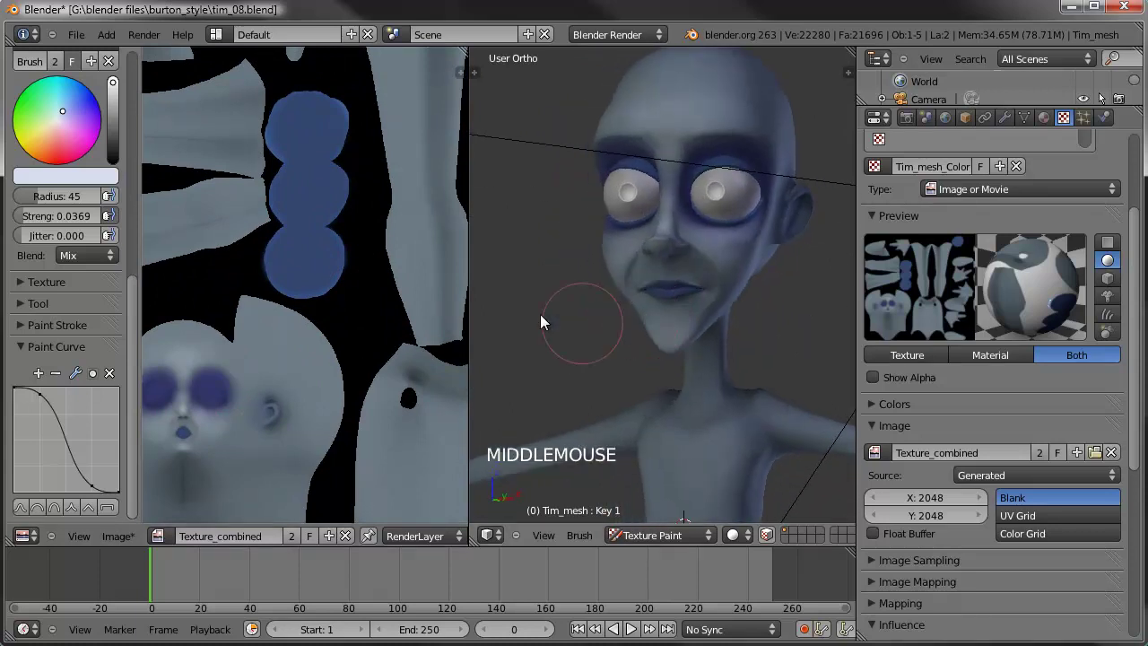
scroll(358, 278, "up", 1)
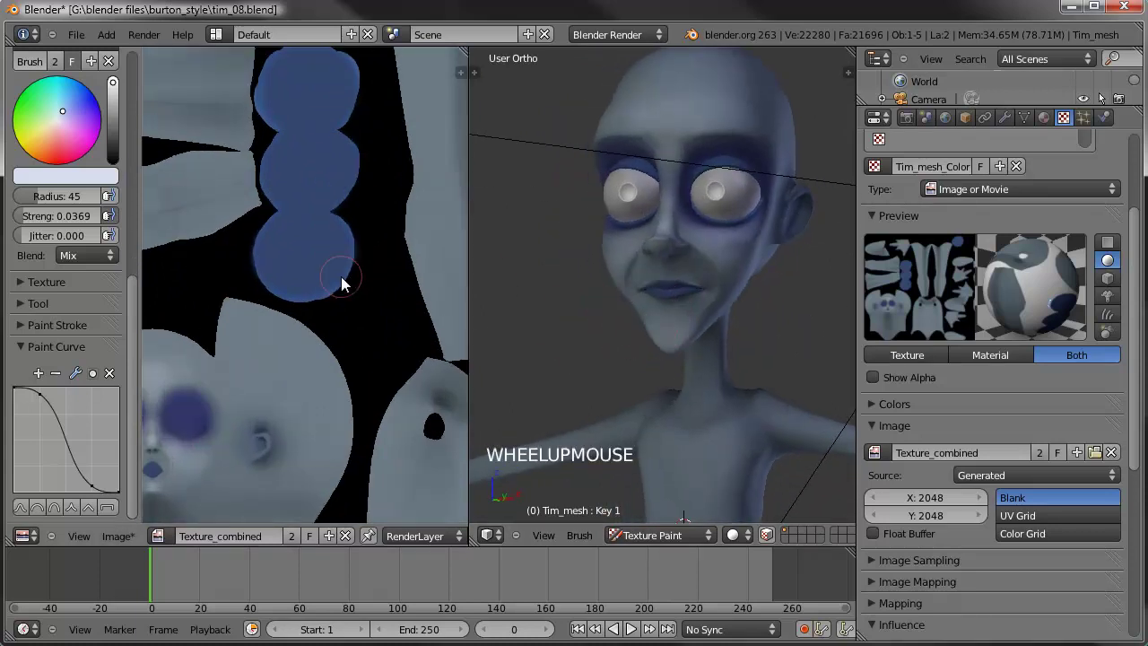
left_click(72, 102)
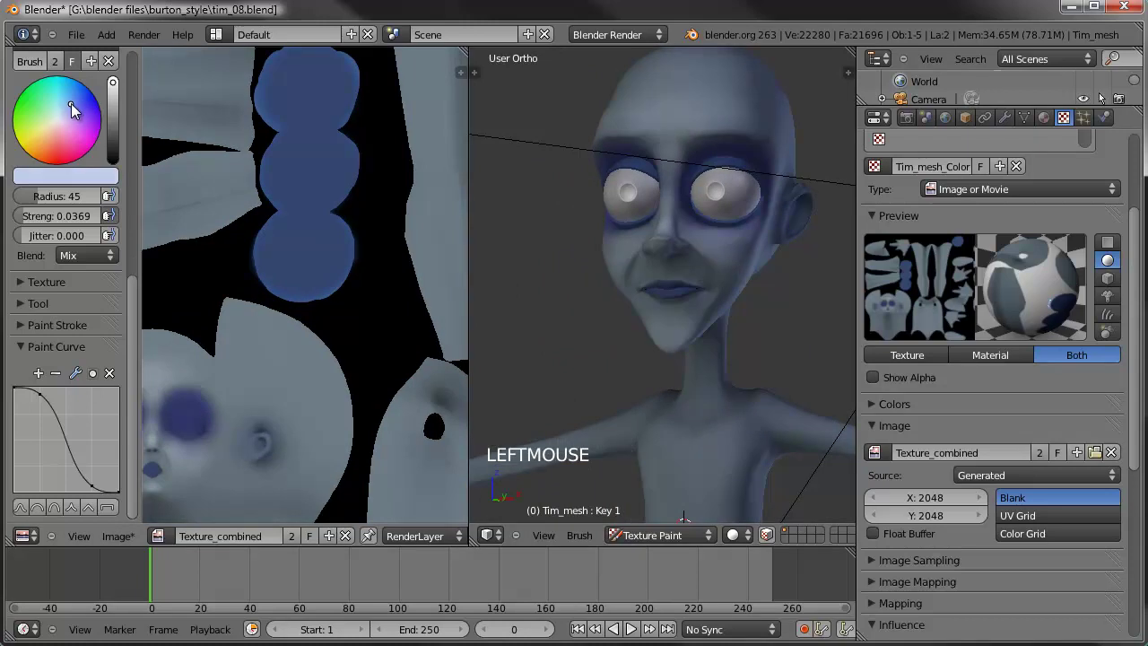
left_click(113, 95)
left_click(81, 94)
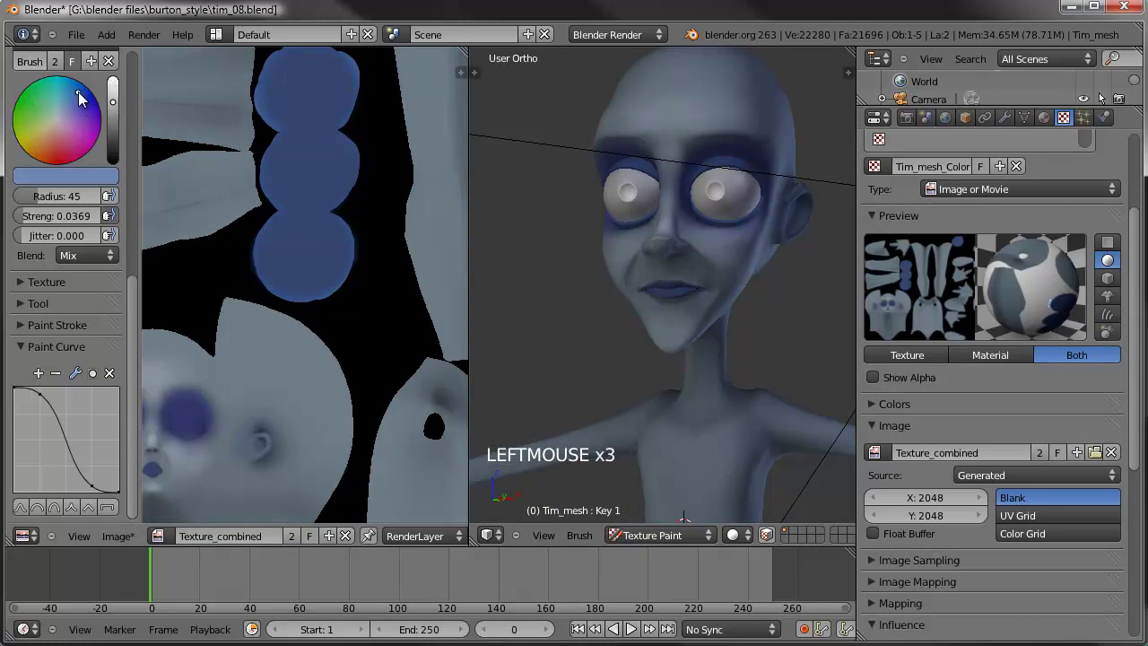
left_click(113, 106)
left_click(73, 97)
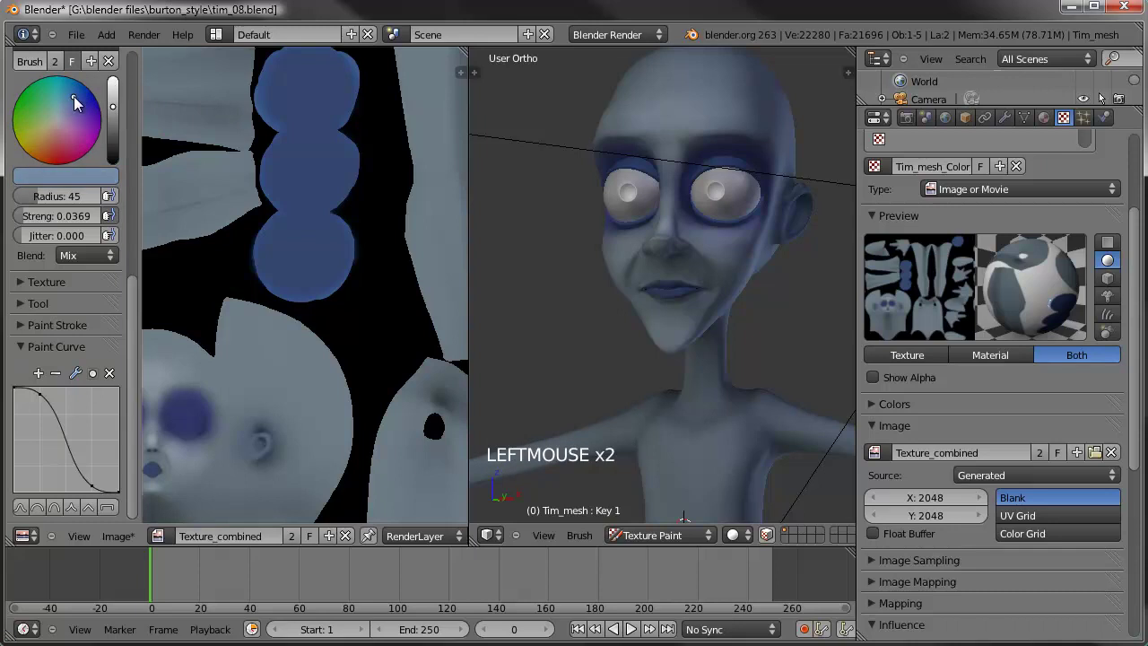
left_click(113, 111)
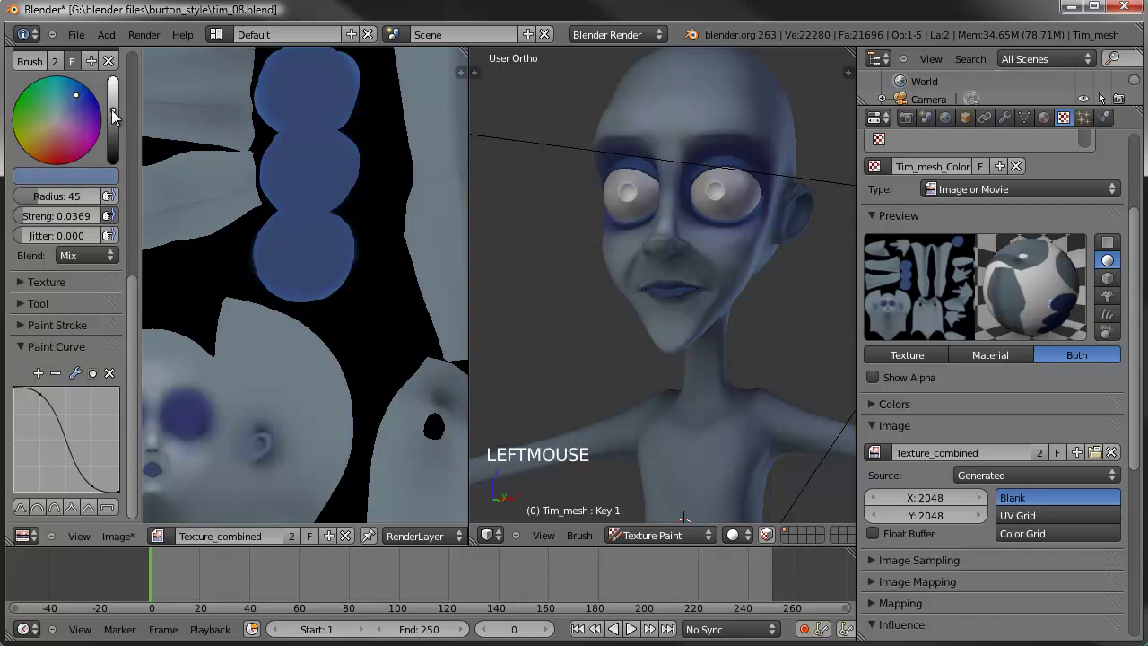
- Lighten the lower two stacked eyelid islands, raising the brush radius to 79 and the strength to 0.165
left_click(288, 233)
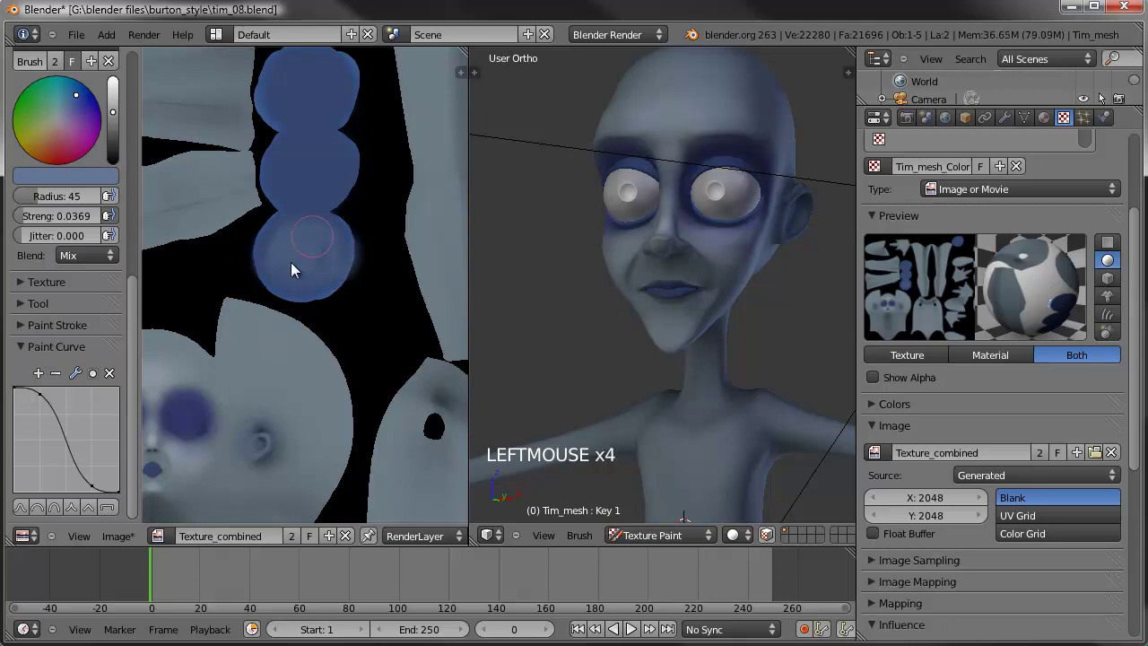
left_click(325, 210)
middle_click_drag(325, 210, 323, 218, "shift")
left_click(313, 211)
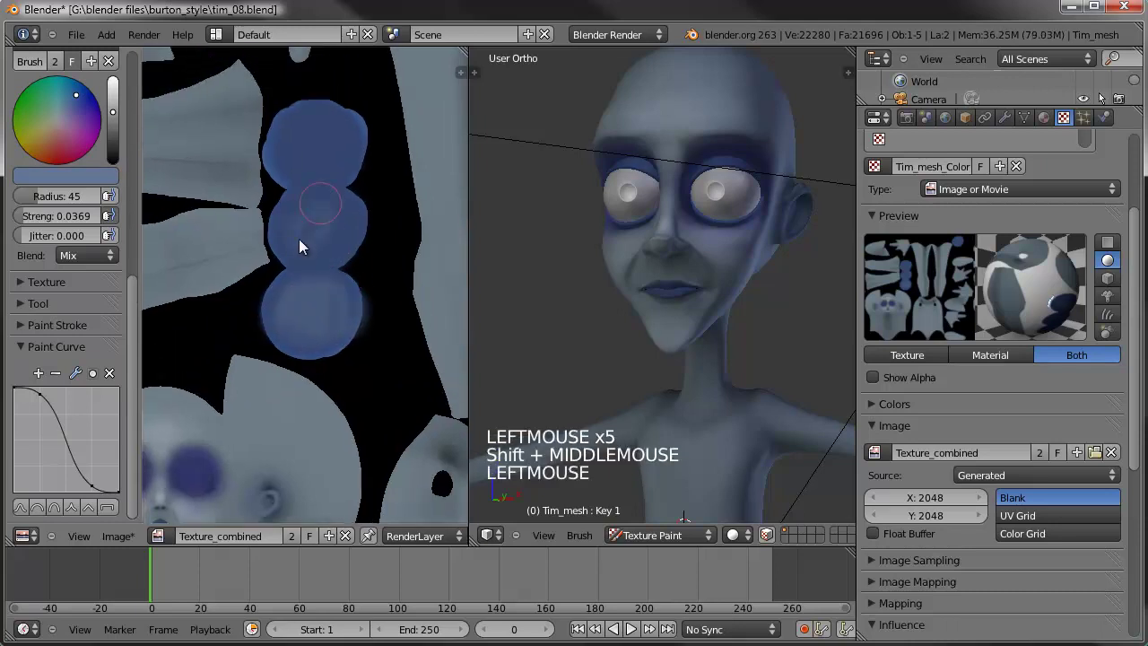
mouse_move(33, 198)
left_mouse_down()
mouse_move(60, 201)
mouse_move(34, 217)
mouse_move(55, 195)
left_mouse_up()
left_click(300, 304)
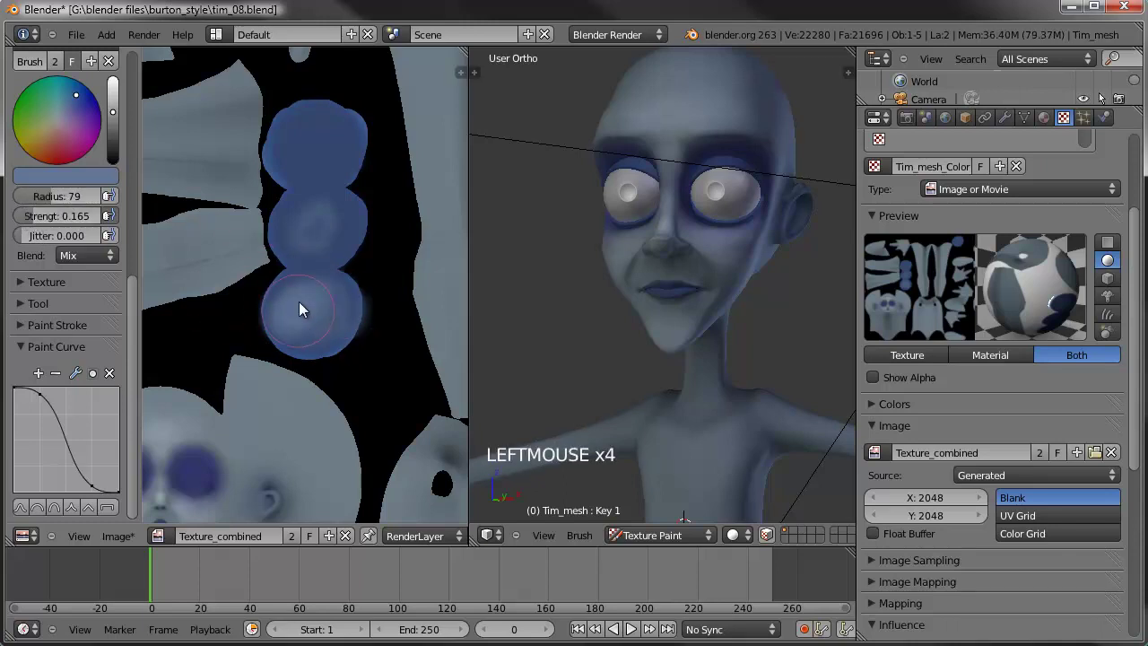
middle_click_drag(601, 238, 641, 278)
left_click(321, 339)
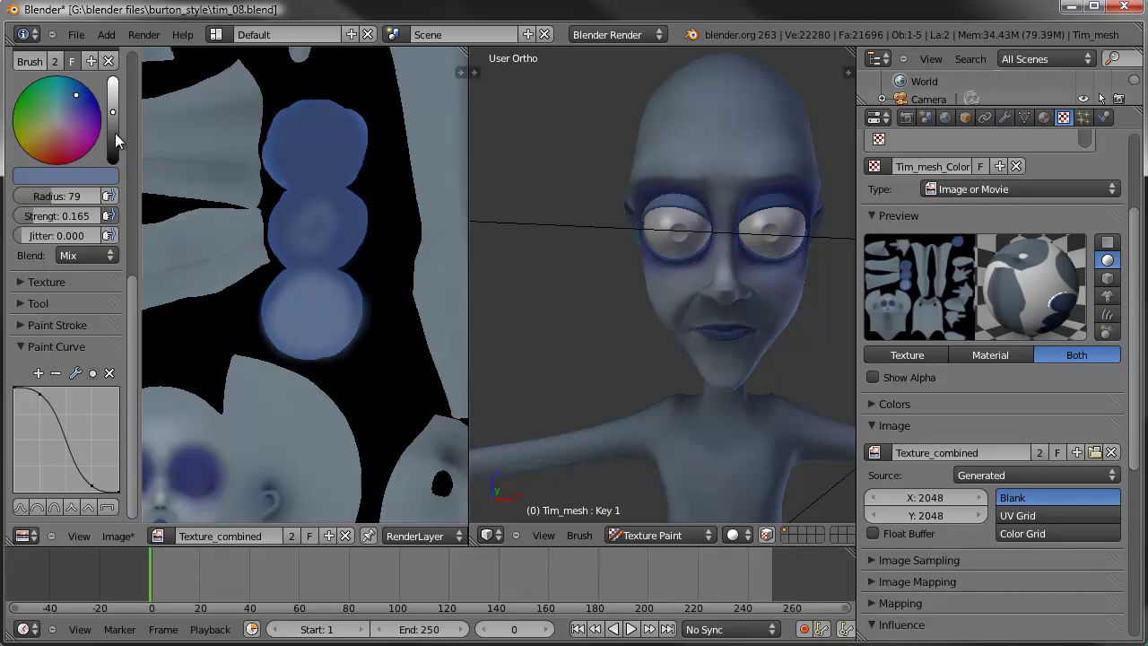
- Darken the brush colour to a muted slate blue and paint over the three stacked eyelid islands
left_click_drag(112, 117, 113, 129)
mouse_move(291, 318)
left_mouse_down()
mouse_move(334, 299)
mouse_move(282, 323)
mouse_move(354, 313)
mouse_move(334, 262)
mouse_move(275, 230)
mouse_move(325, 254)
mouse_move(321, 226)
left_mouse_up()
left_click_drag(337, 124, 286, 158)
- Paint the isolated round island in the texture's upper corner with the same slate blue
middle_click_drag(353, 128, 150, 262, "shift")
scroll(341, 318, "down", 2)
scroll(222, 240, "up", 2)
middle_click_drag(222, 240, 284, 299, "shift")
mouse_move(280, 262)
left_mouse_down()
mouse_move(333, 230)
mouse_move(270, 220)
left_mouse_up()
left_click_drag(302, 269, 334, 249)
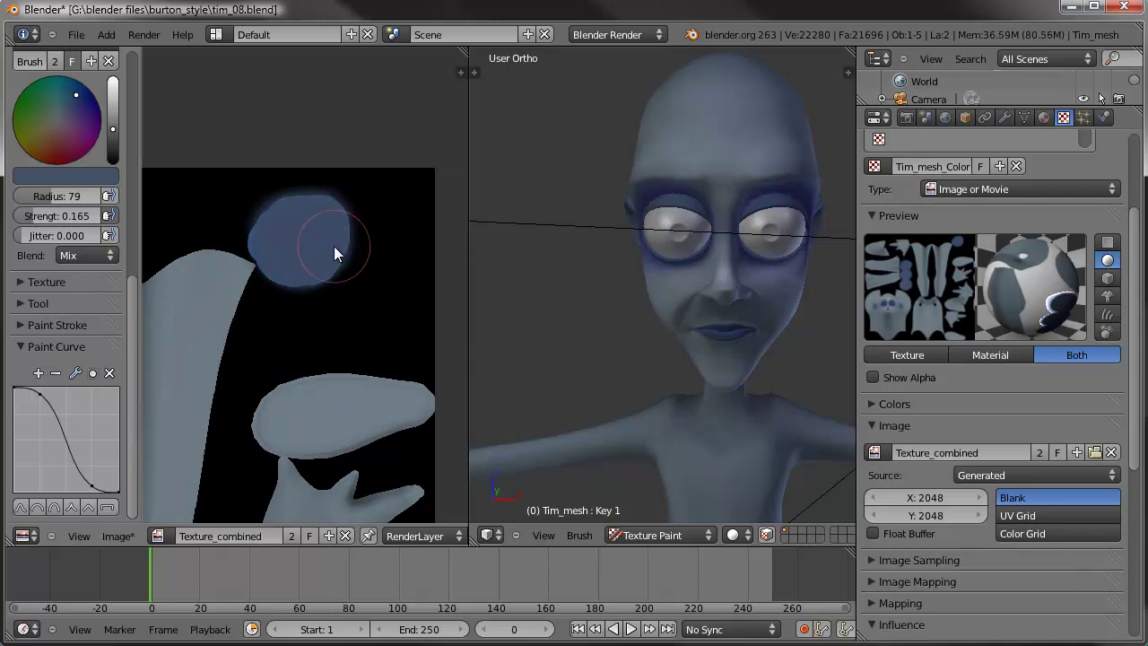
- Enter Edit Mode on the character, select the linked skin mesh from a cheek vertex and hide it
scroll(228, 399, "down", 2)
middle_click_drag(228, 394, 359, 277, "shift")
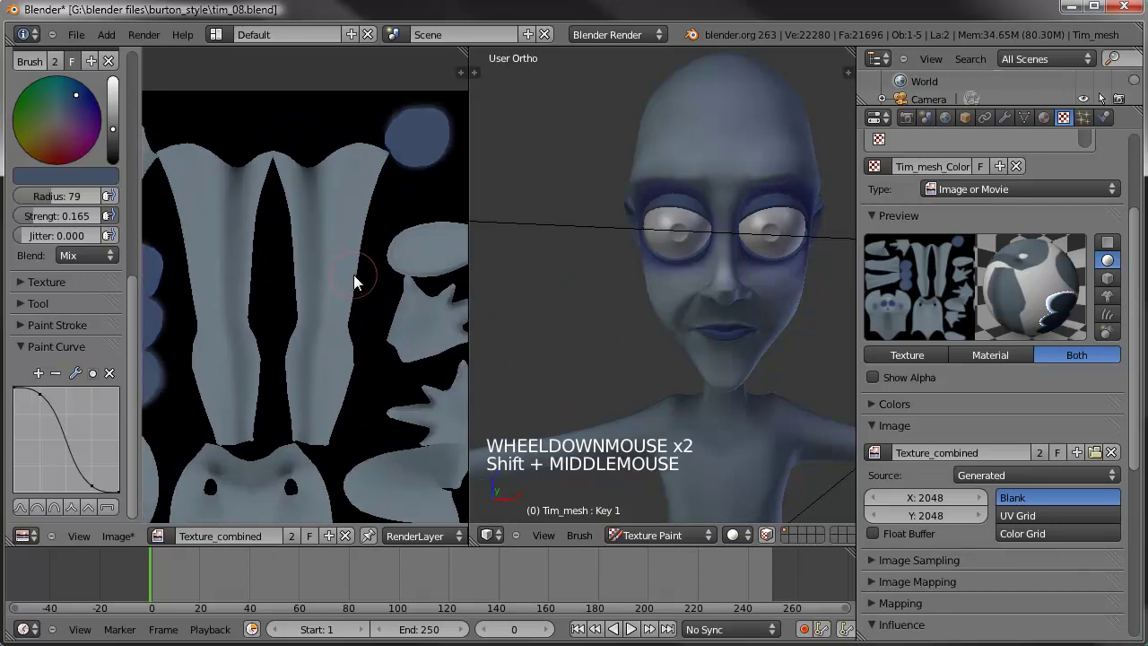
scroll(236, 266, "down", 4)
middle_click_drag(236, 266, 341, 261, "shift")
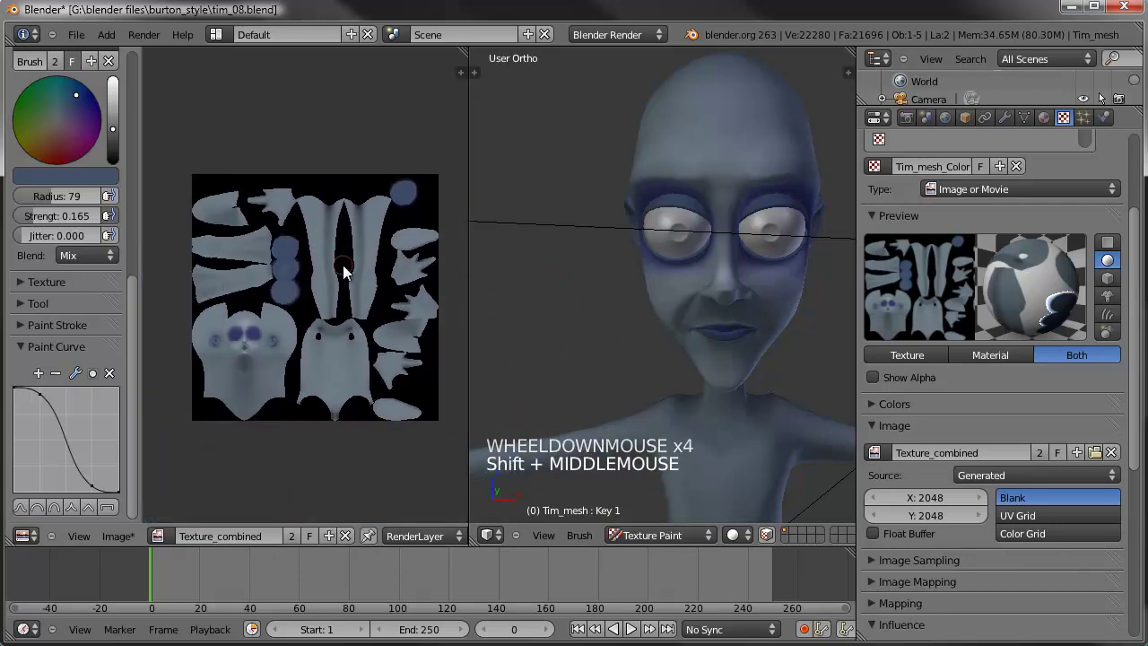
key("Tab")
scroll(768, 371, "up", 2)
middle_click_drag(768, 371, 651, 328, "shift")
scroll(651, 328, "up", 3)
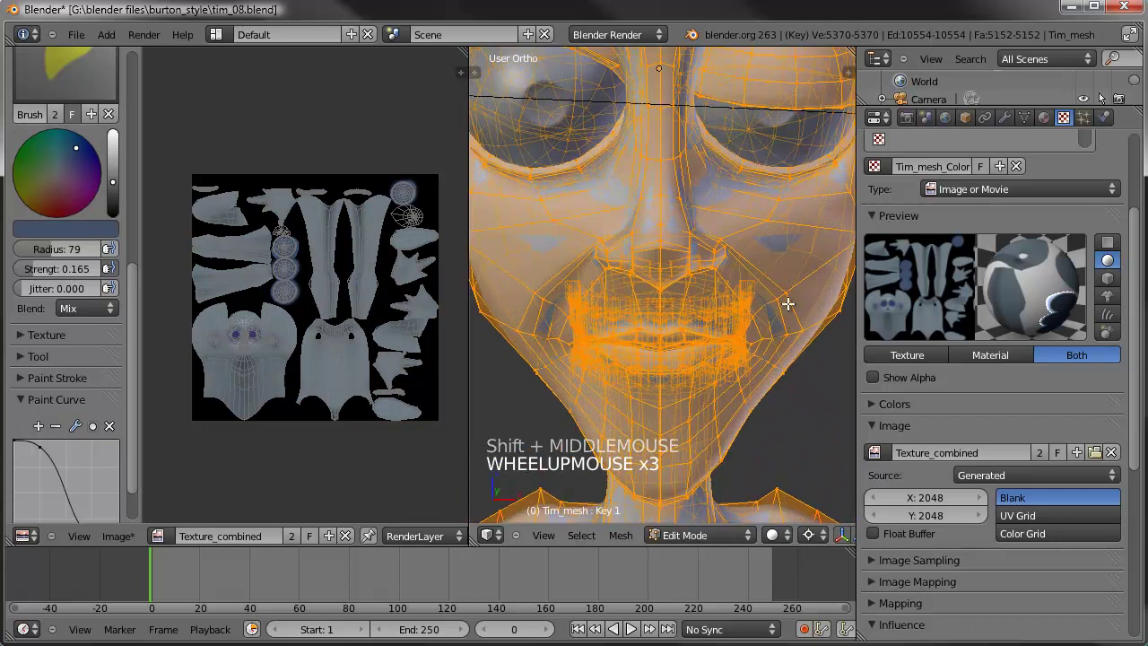
right_click(791, 296)
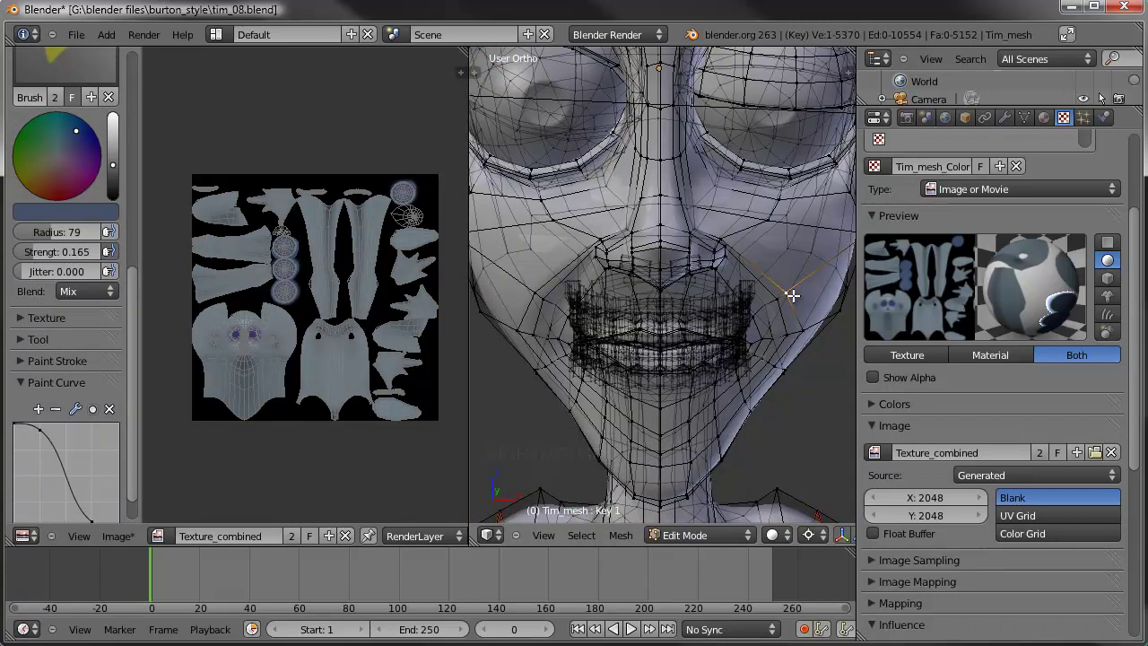
key("ctrl+l")
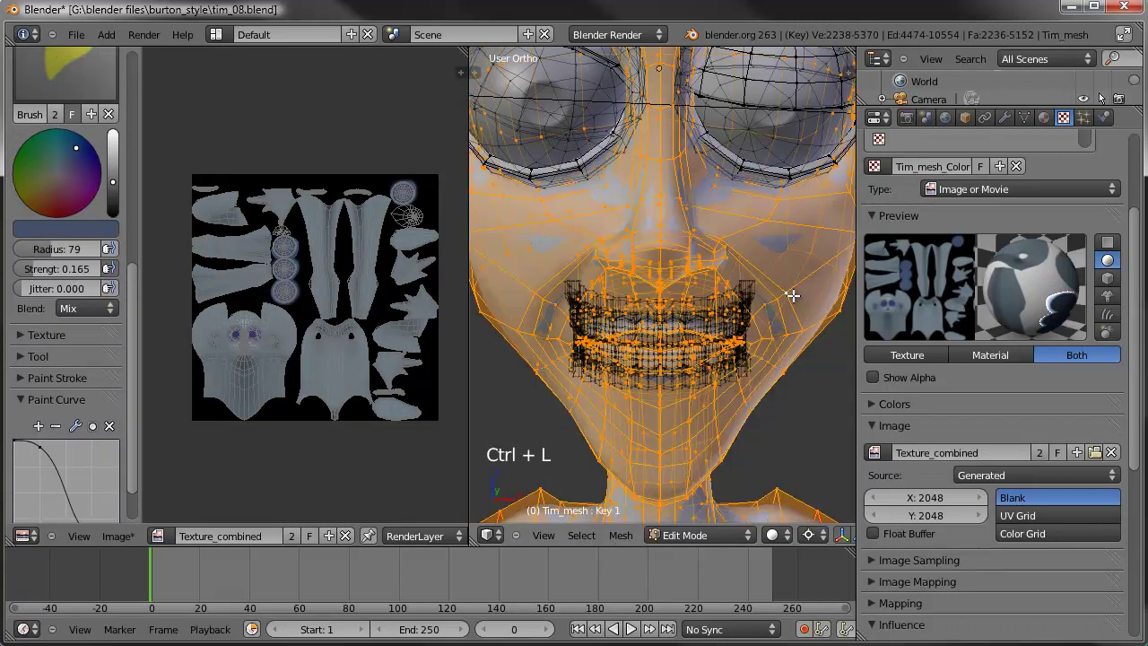
key("h")
- Select the complete upper and lower gum meshes through their linked geometry
middle_click_drag(748, 335, 737, 317)
scroll(769, 160, "up", 2)
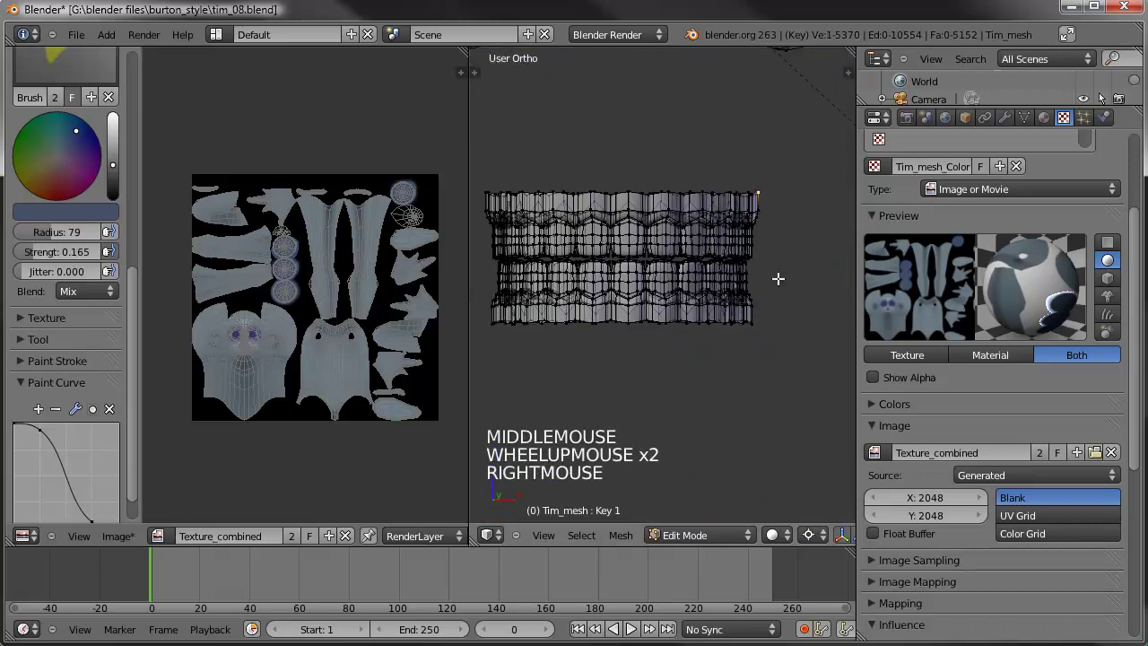
right_click(756, 320, "shift")
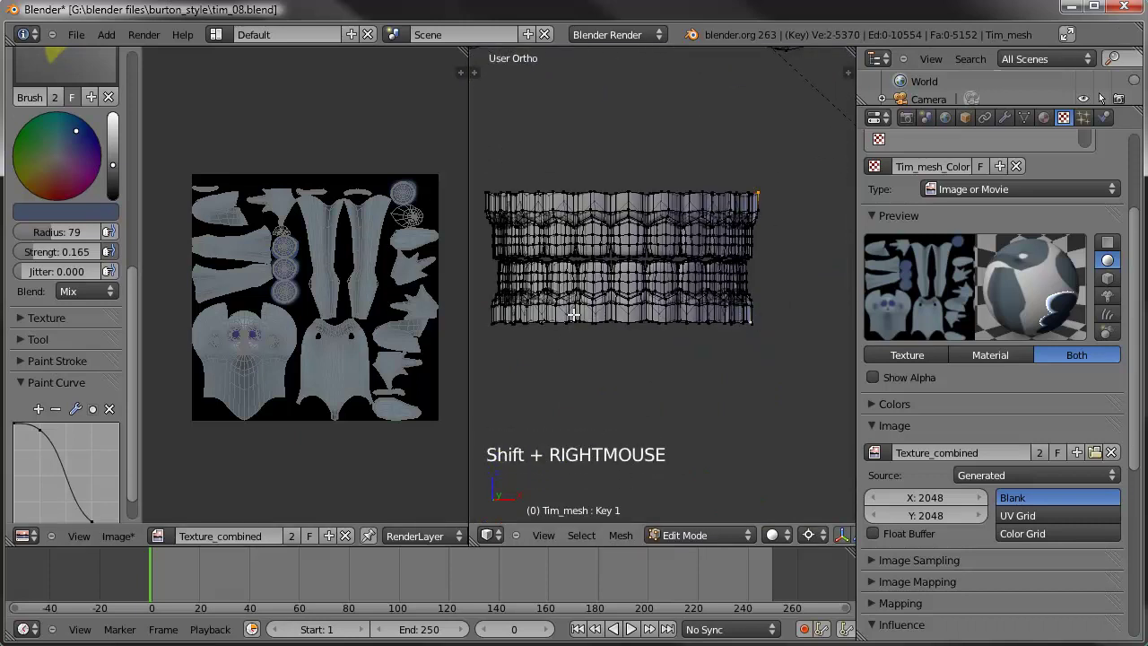
key("ctrl+l")
scroll(325, 263, "up", 2)
scroll(324, 263, "down", 1)
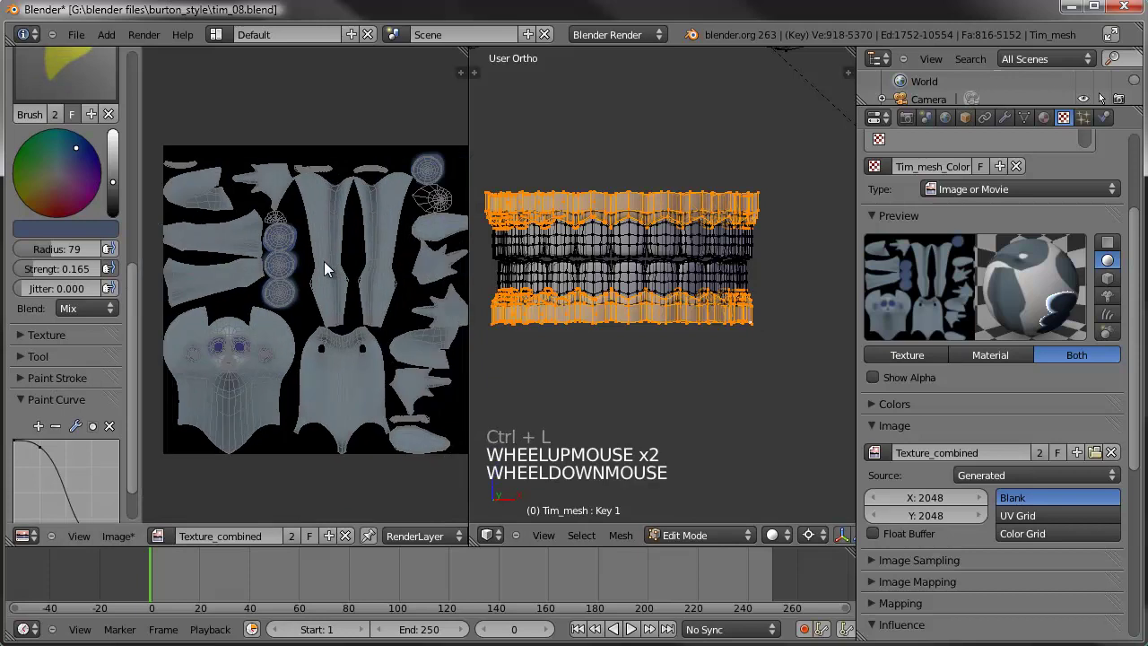
- Turn off image painting in the image editor and locate the selected gums' UV islands on the texture
scroll(374, 394, "up", 2)
middle_click_drag(374, 393, 342, 346, "shift")
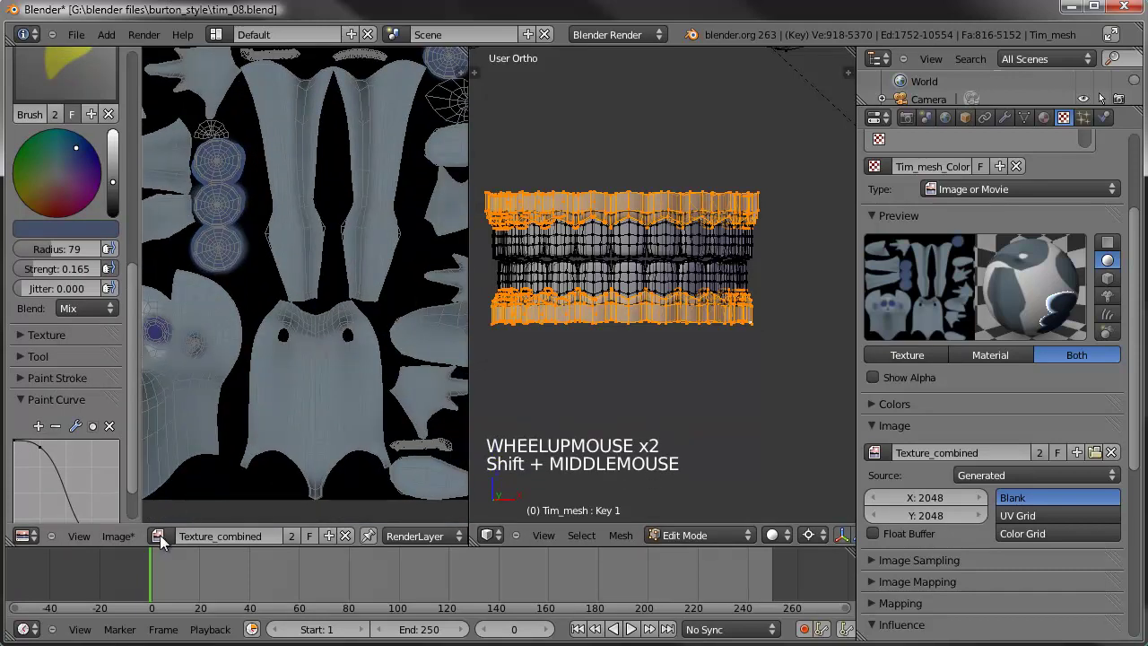
left_click(117, 535)
left_click(104, 307)
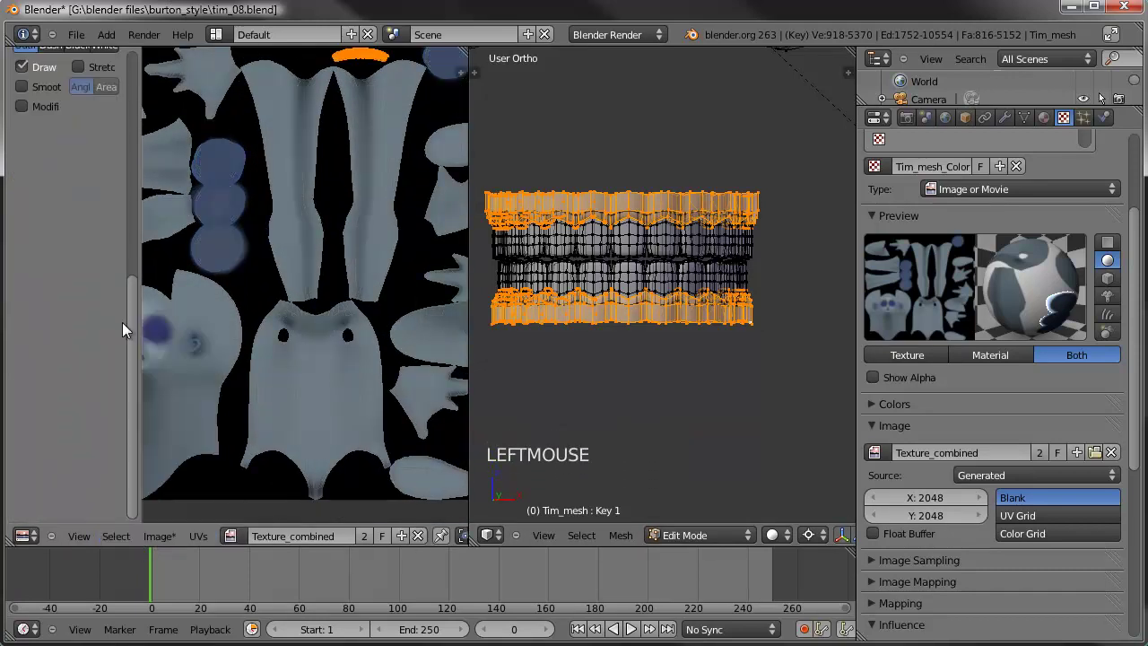
middle_click_drag(337, 205, 357, 347, "shift")
scroll(323, 320, "down", 3)
scroll(422, 272, "up", 2)
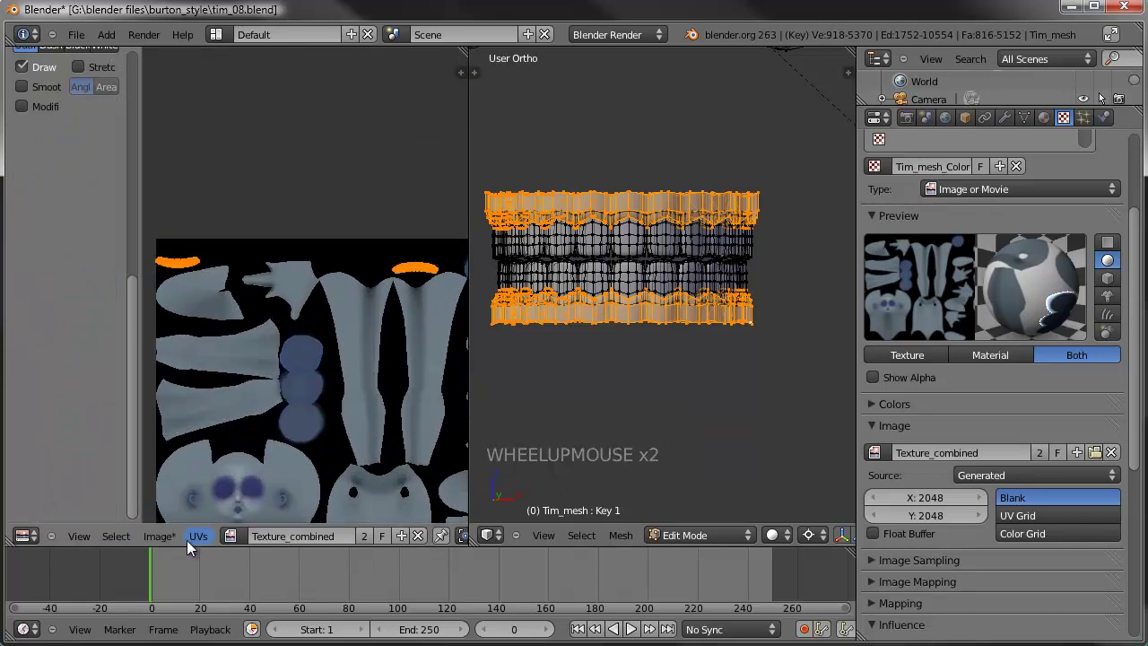
- Replace the selection with the linked upper and lower teeth and locate their UV islands on the texture
key("a")
key("b")
left_click_drag(771, 255, 680, 280)
key("ctrl+l")
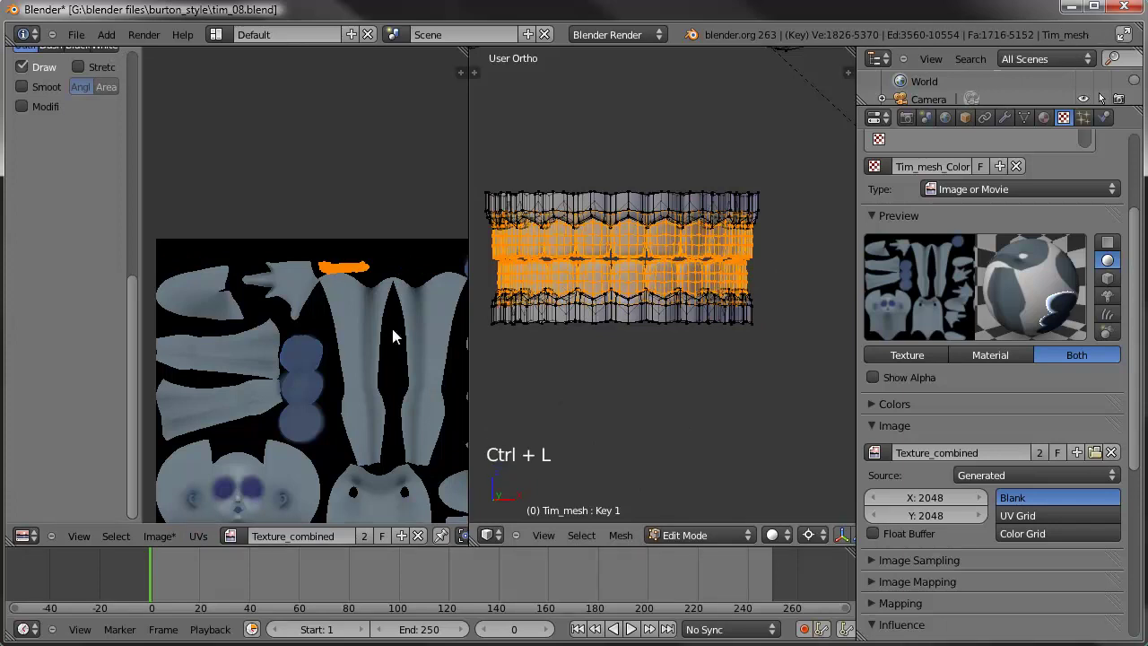
scroll(377, 377, "down", 1)
middle_click_drag(376, 376, 316, 259, "shift")
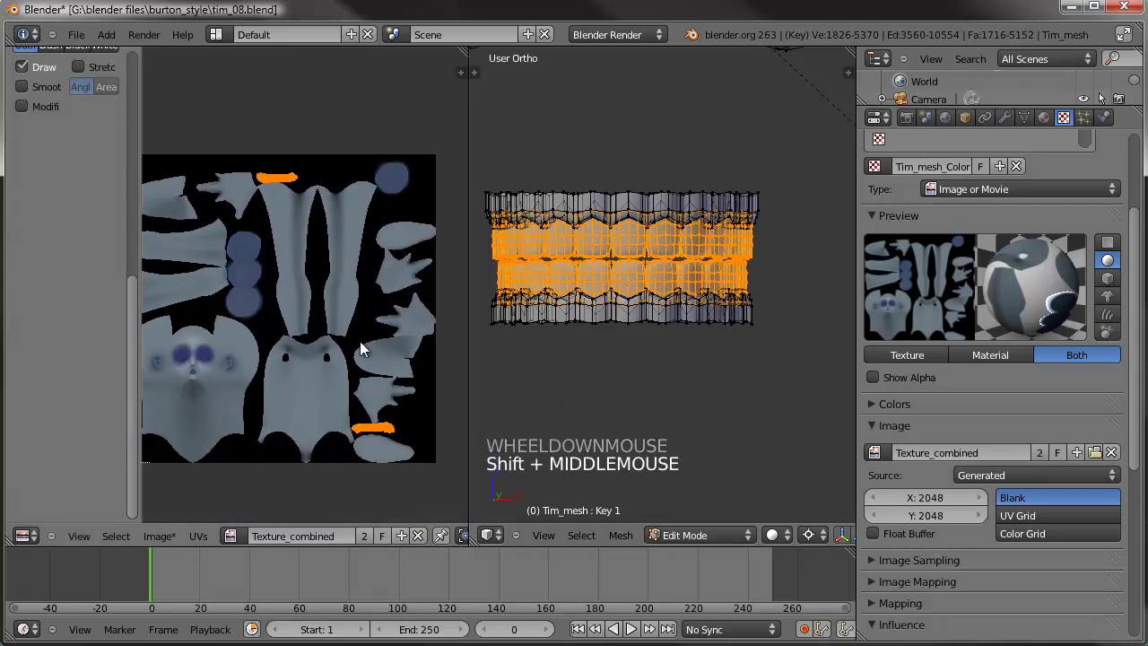
- Circle-select vertices across both gums and teeth and extend the selection to all their linked geometry
right_click(706, 194)
key("a")
key("c")
right_click(765, 197)
key("a")
key("a")
key("c")
left_click_drag(767, 188, 721, 301)
right_click(721, 301)
key("ctrl+l")
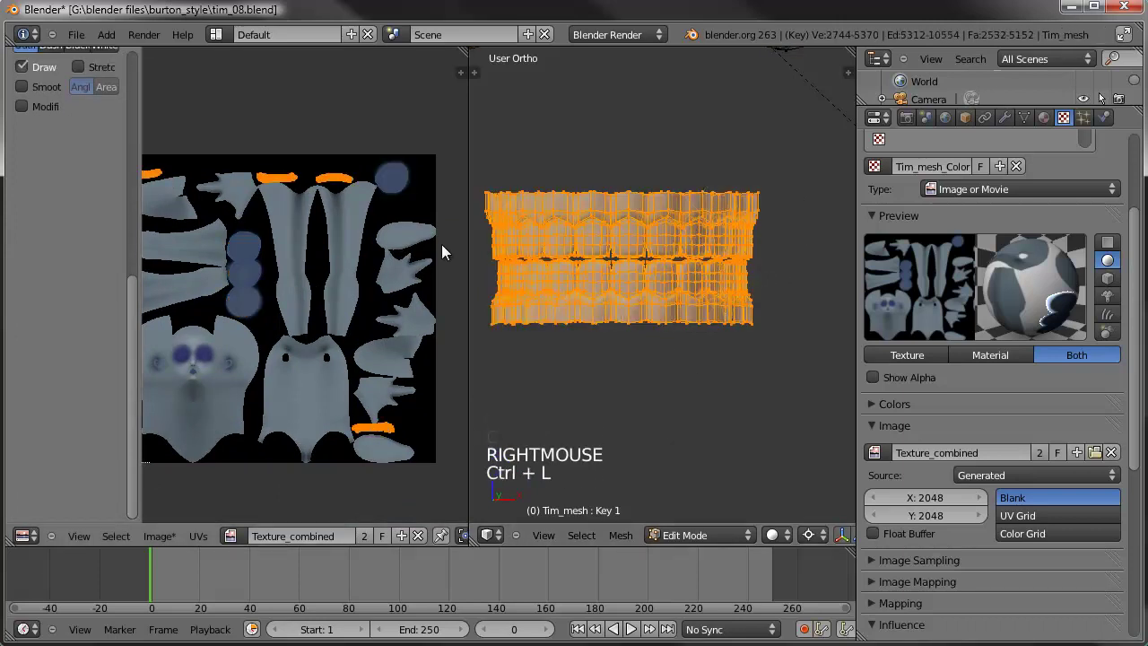
- Deselect all the geometry and look over the painted face in Texture Paint mode before returning to Edit Mode
key("a")
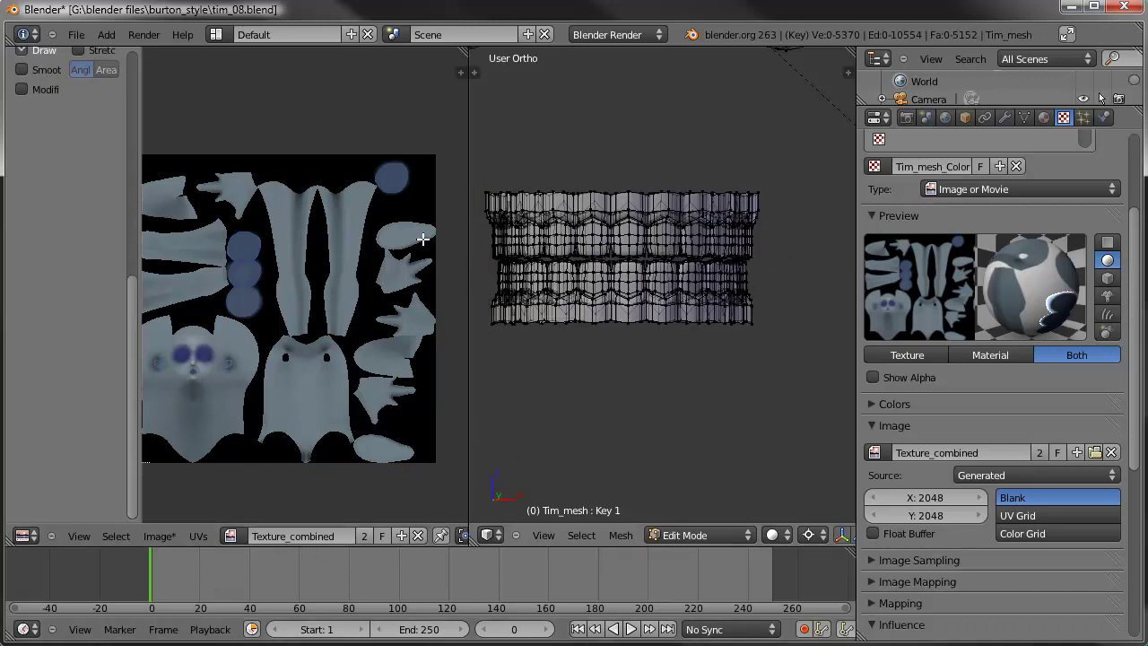
left_click(490, 534)
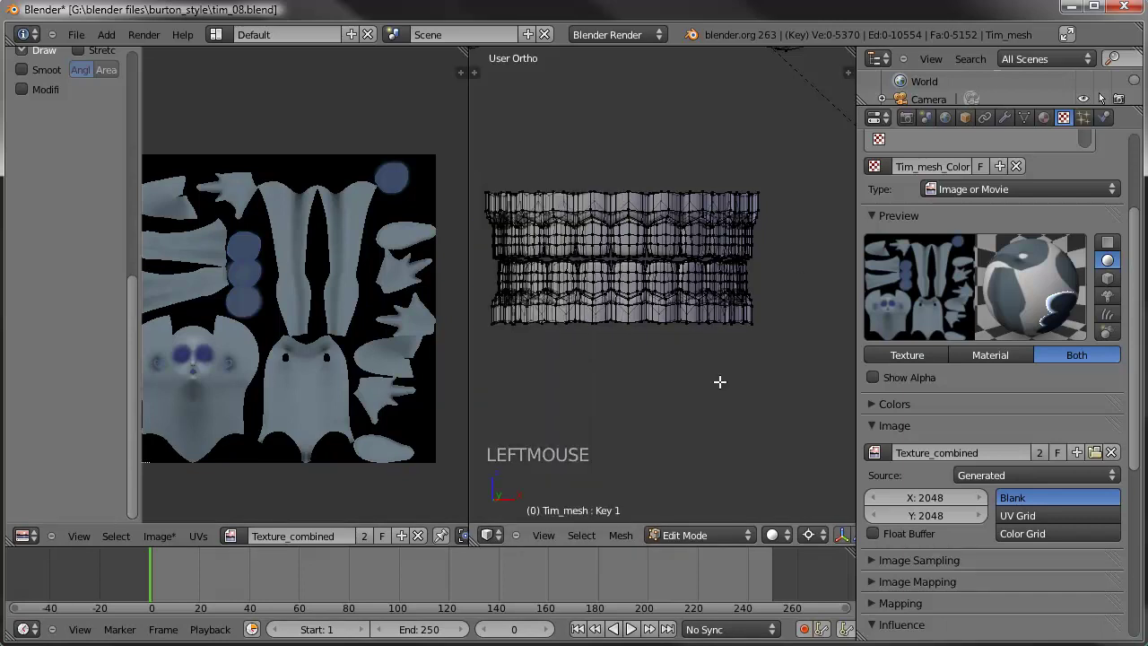
left_click(698, 534)
left_click(703, 435)
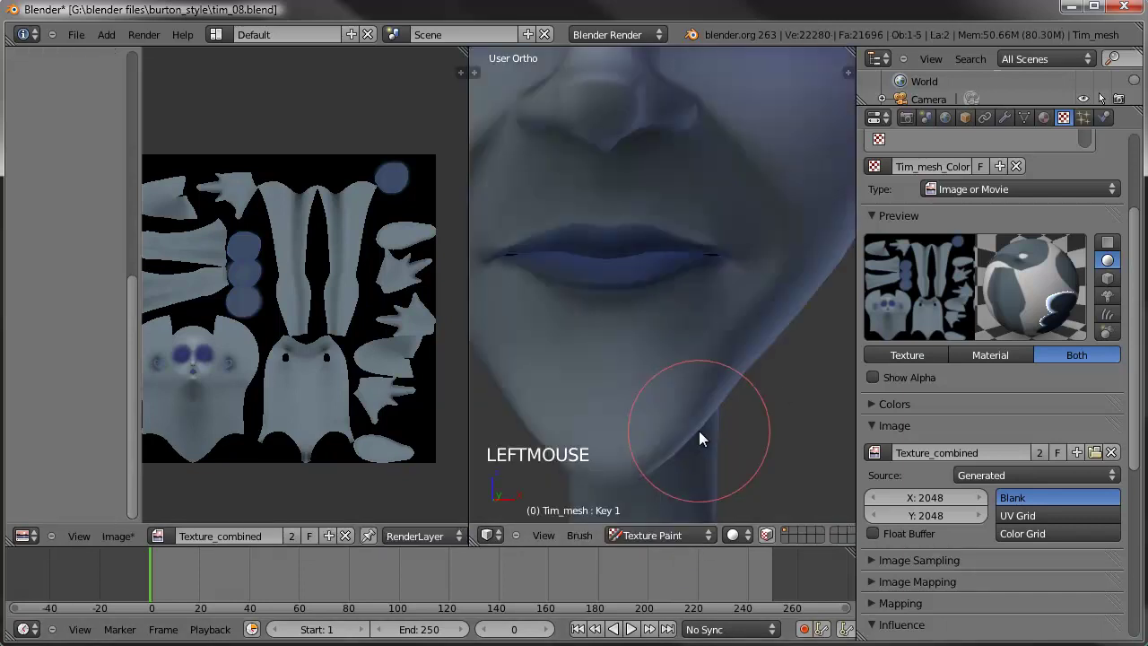
scroll(690, 380, "down", 4)
middle_click_drag(626, 312, 677, 444, "shift")
scroll(289, 174, "up", 2)
middle_click_drag(289, 174, 296, 301, "shift")
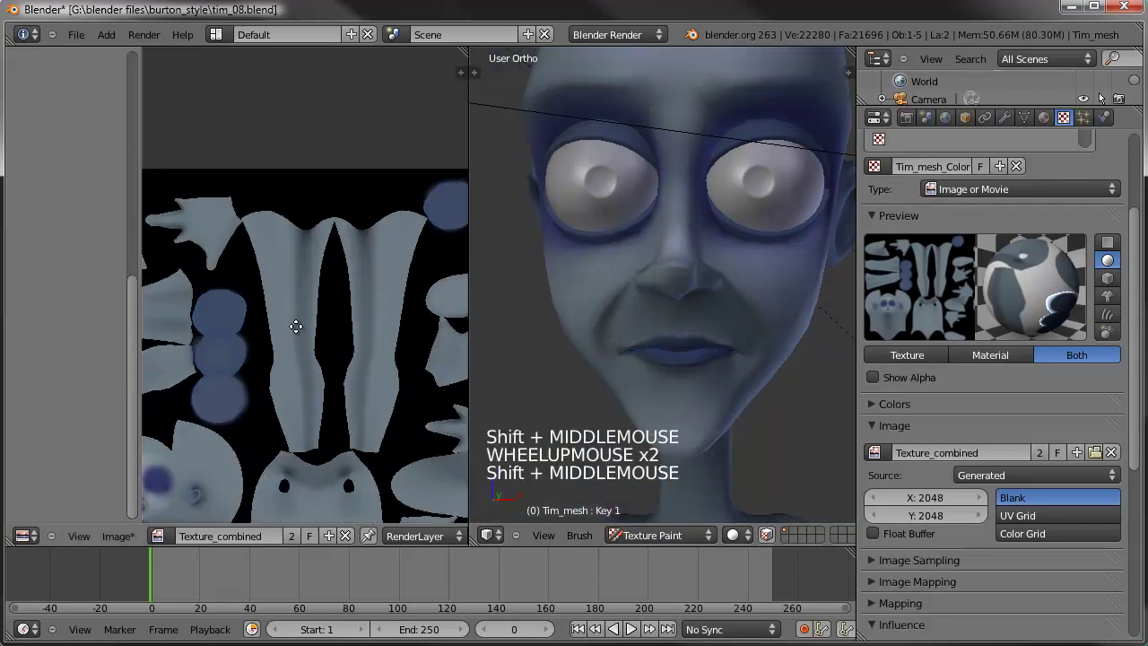
scroll(296, 301, "up", 1)
key("Tab")
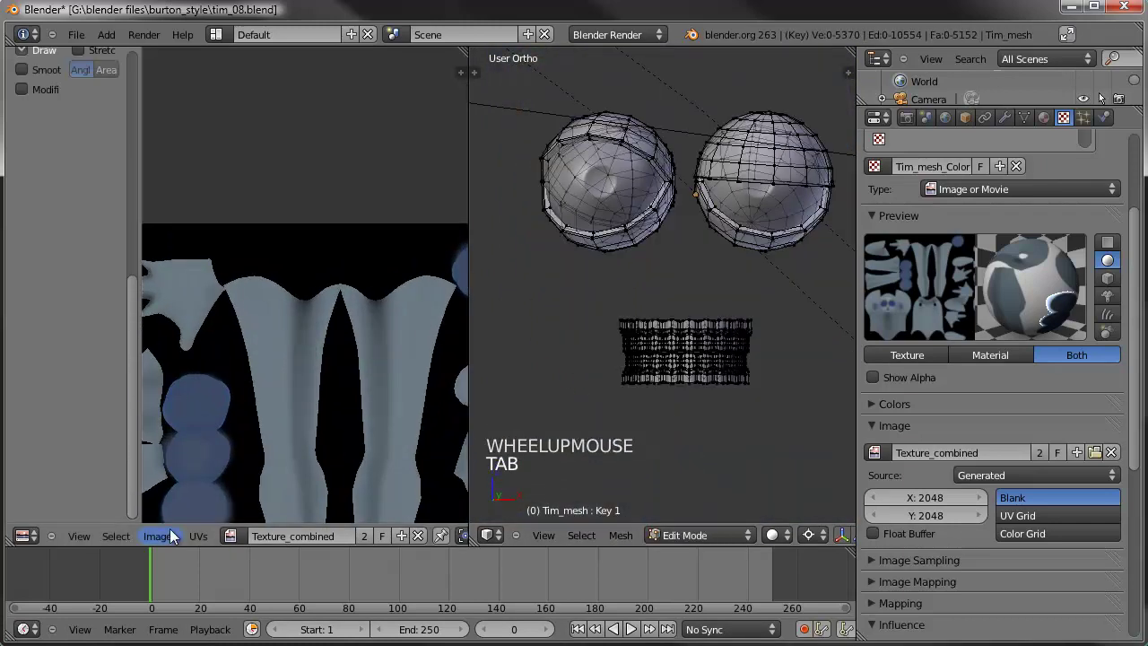
- Select the upper and lower gums with all their linked geometry and locate their UV islands on the texture
right_click(741, 386)
right_click(741, 388, "shift")
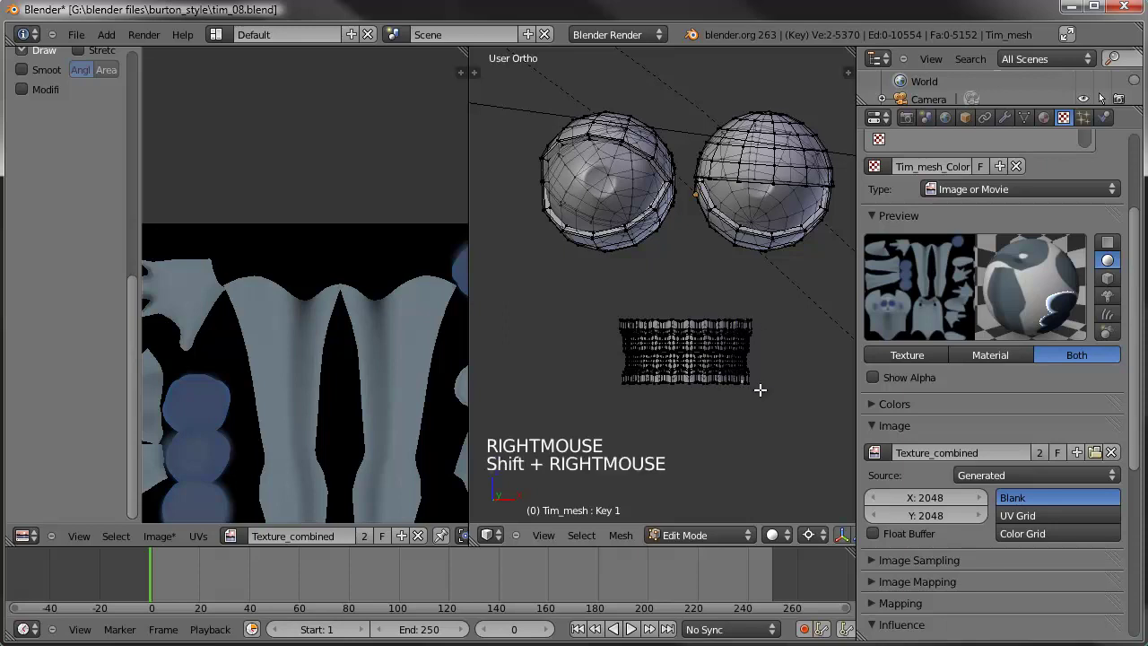
key("ctrl+l")
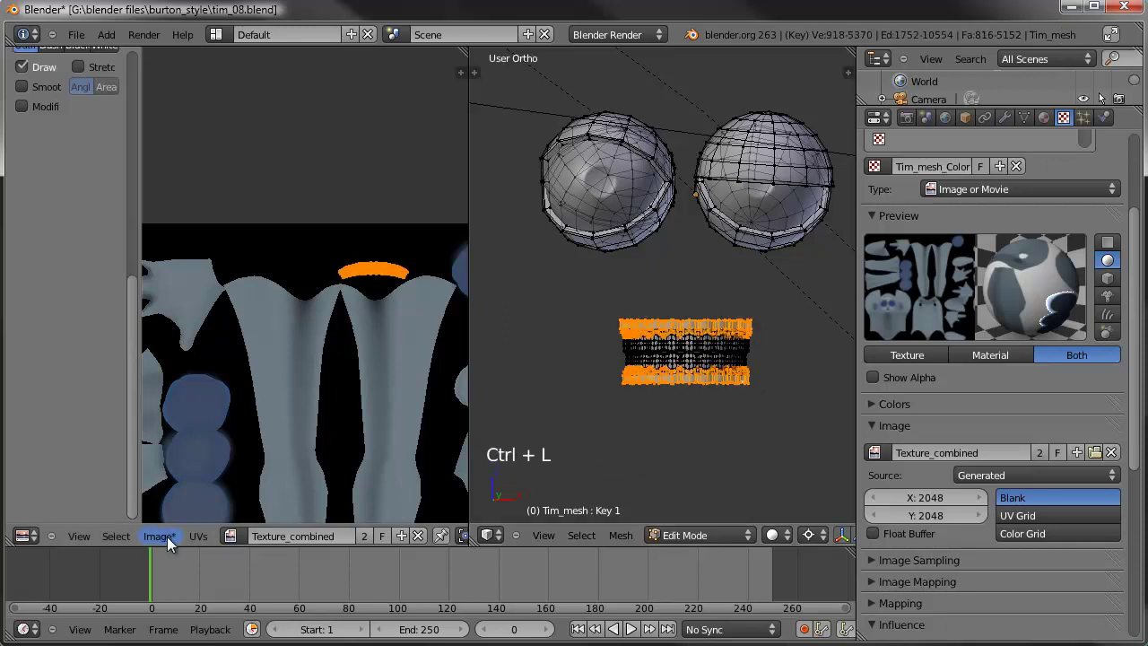
scroll(346, 366, "down", 2)
middle_click_drag(346, 366, 401, 381, "shift")
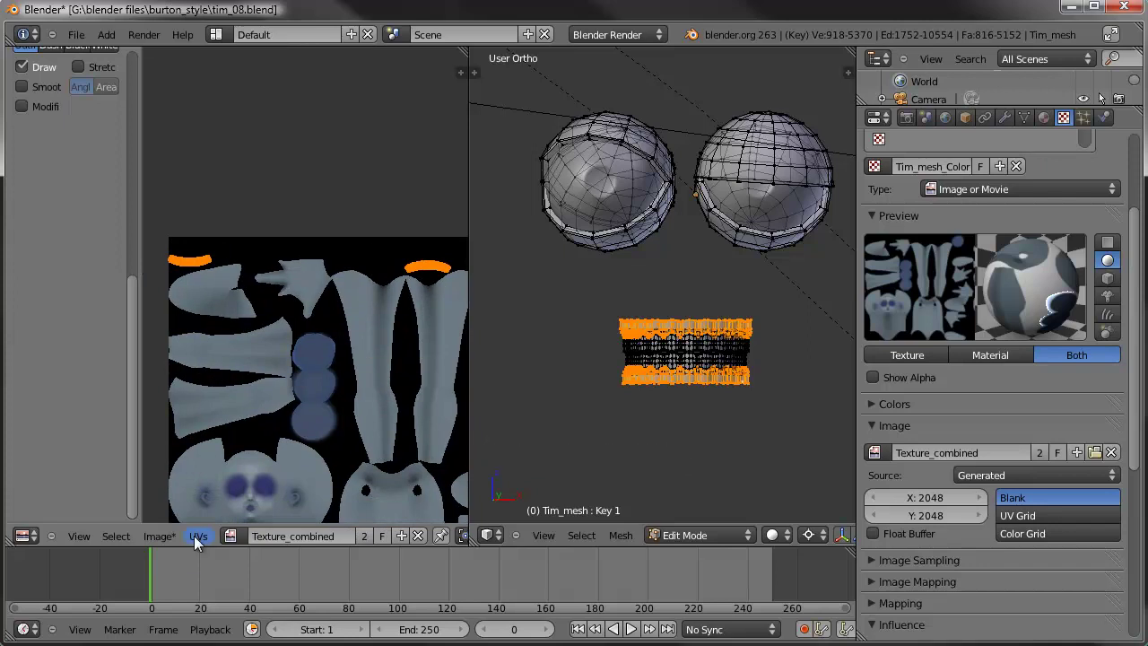
- Turn on image painting in the image editor and sample the dark blue of the lips as the brush colour
left_click(162, 536)
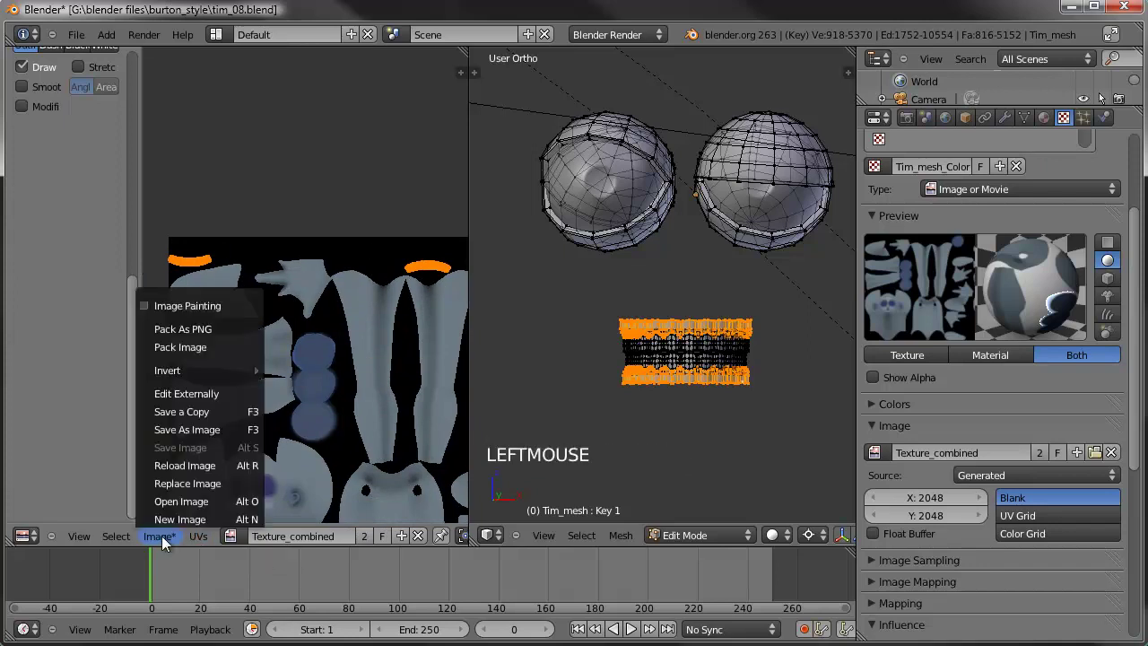
left_click(149, 301)
middle_click_drag(215, 309, 338, 342, "shift")
scroll(235, 327, "up", 3)
scroll(338, 339, "down", 1)
scroll(338, 358, "up", 7)
middle_click_drag(338, 383, 292, 254, "shift")
scroll(333, 280, "up", 3)
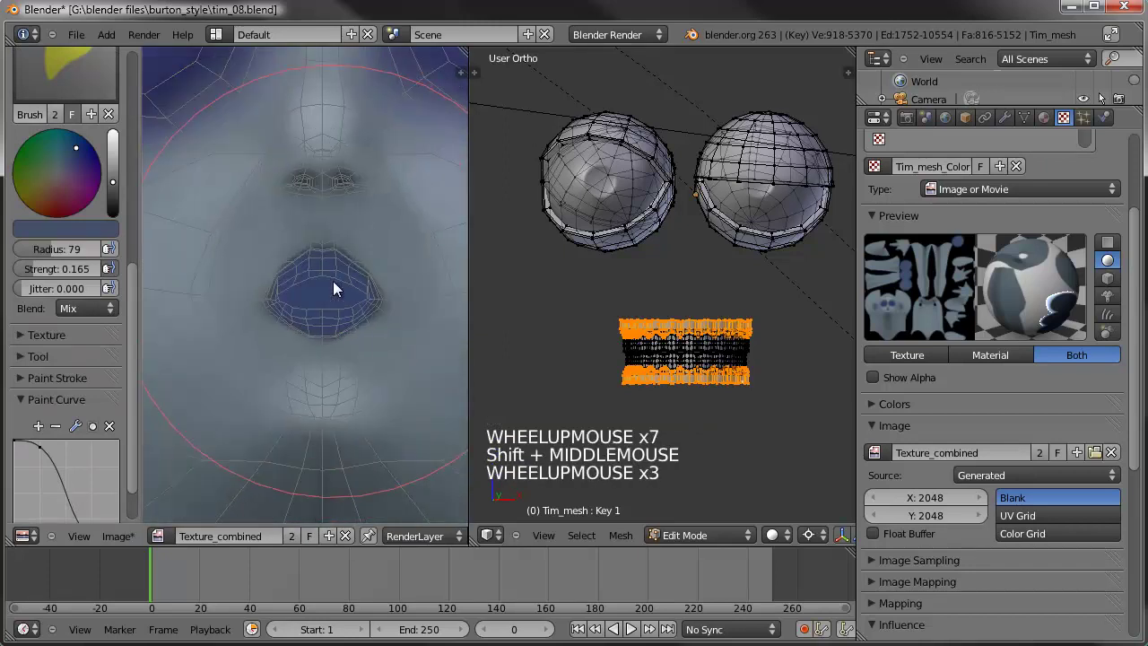
right_click(321, 291)
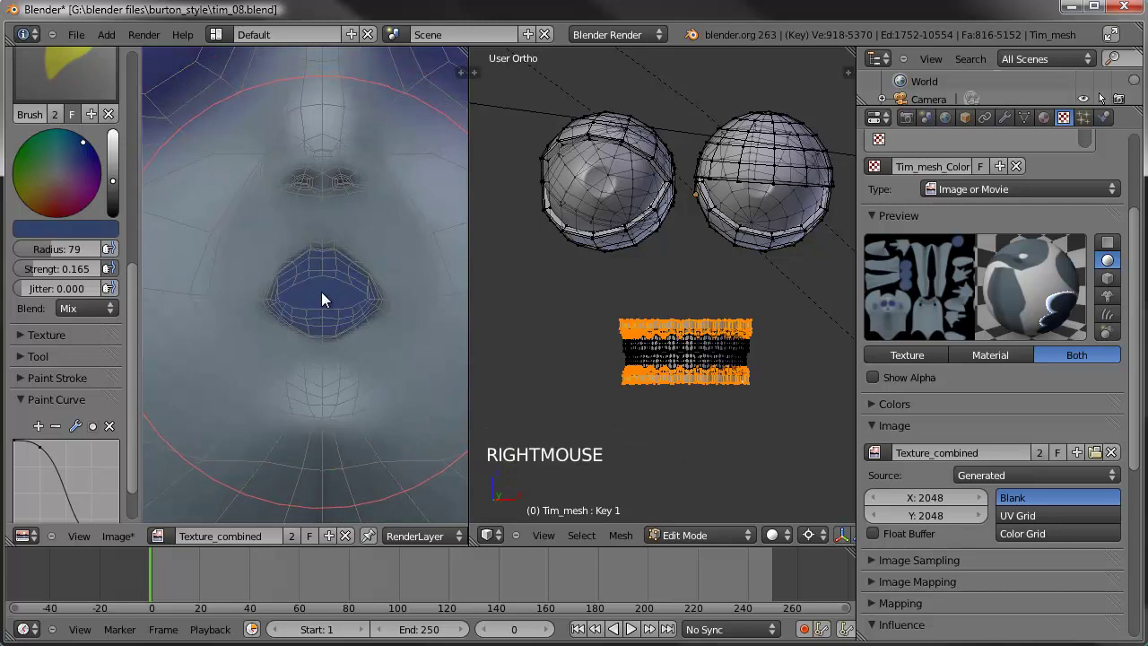
scroll(321, 291, "down", 1)
right_click(319, 292)
- Set the brush strength to 0.899 and radius to 60, and paint dark blue onto the gum UV island in the texture's upper-left corner
left_click_drag(43, 250, 48, 250)
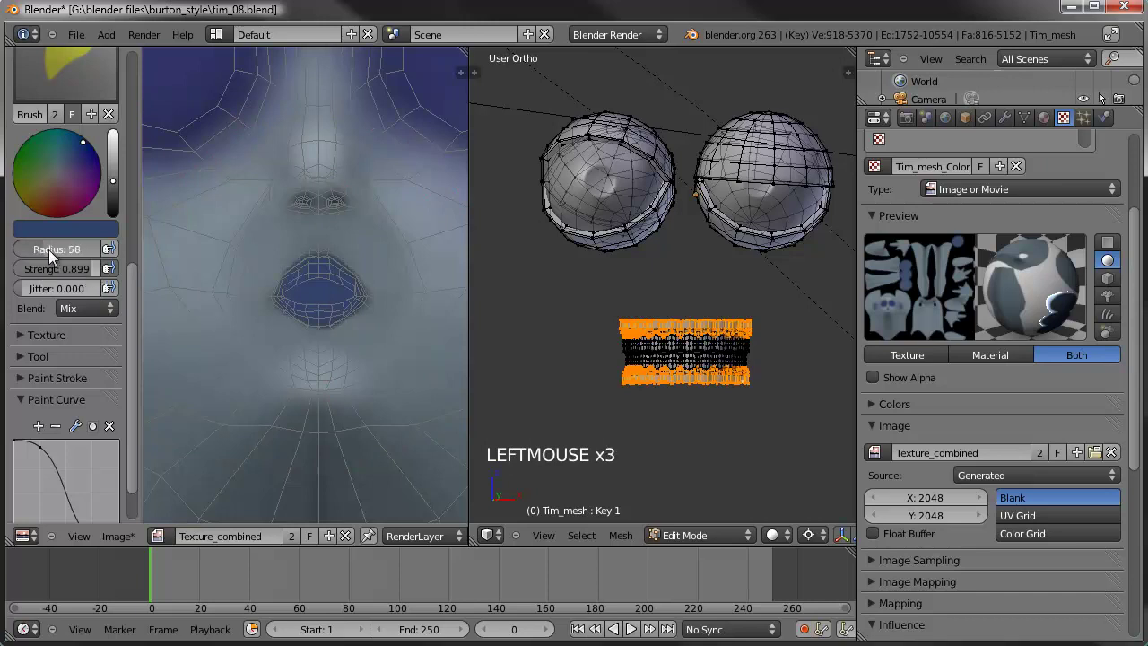
scroll(269, 166, "down", 2)
mouse_move(269, 166)
middle_mouse_down("shift")
mouse_move(289, 219)
mouse_move(278, 218)
mouse_move(450, 397)
mouse_move(325, 159)
mouse_move(302, 392)
mouse_move(269, 285)
mouse_move(305, 341)
middle_mouse_up("shift")
scroll(278, 218, "down", 1)
scroll(277, 223, "down", 2)
scroll(325, 153, "down", 2)
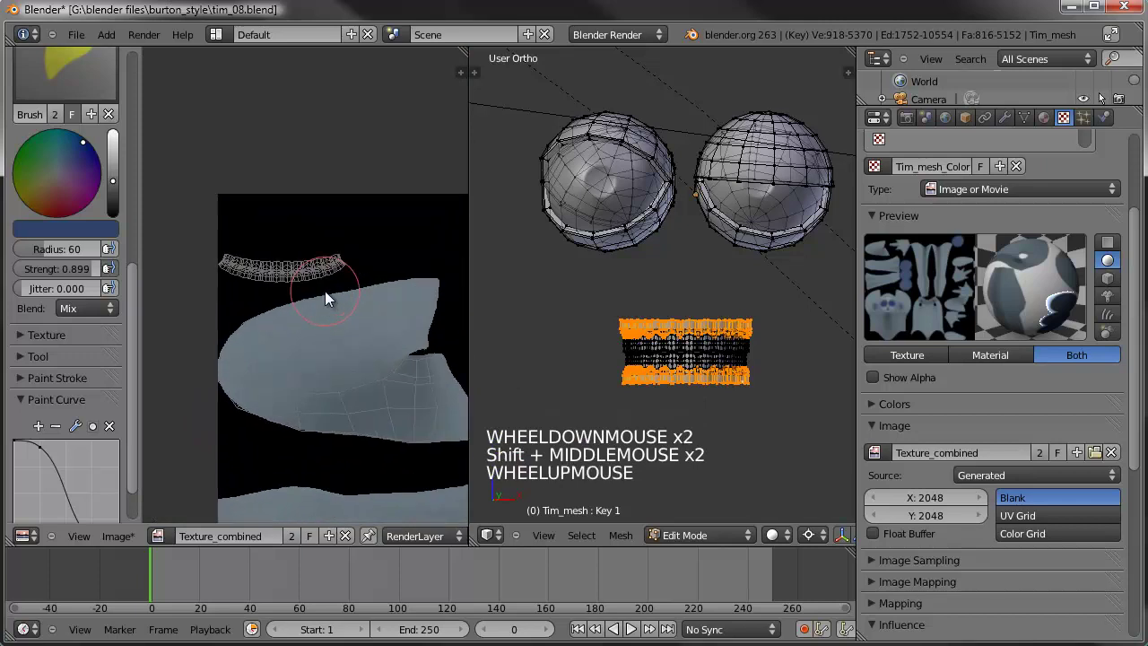
scroll(243, 239, "up", 5)
mouse_move(243, 239)
left_mouse_down()
mouse_move(314, 217)
mouse_move(260, 221)
left_mouse_up()
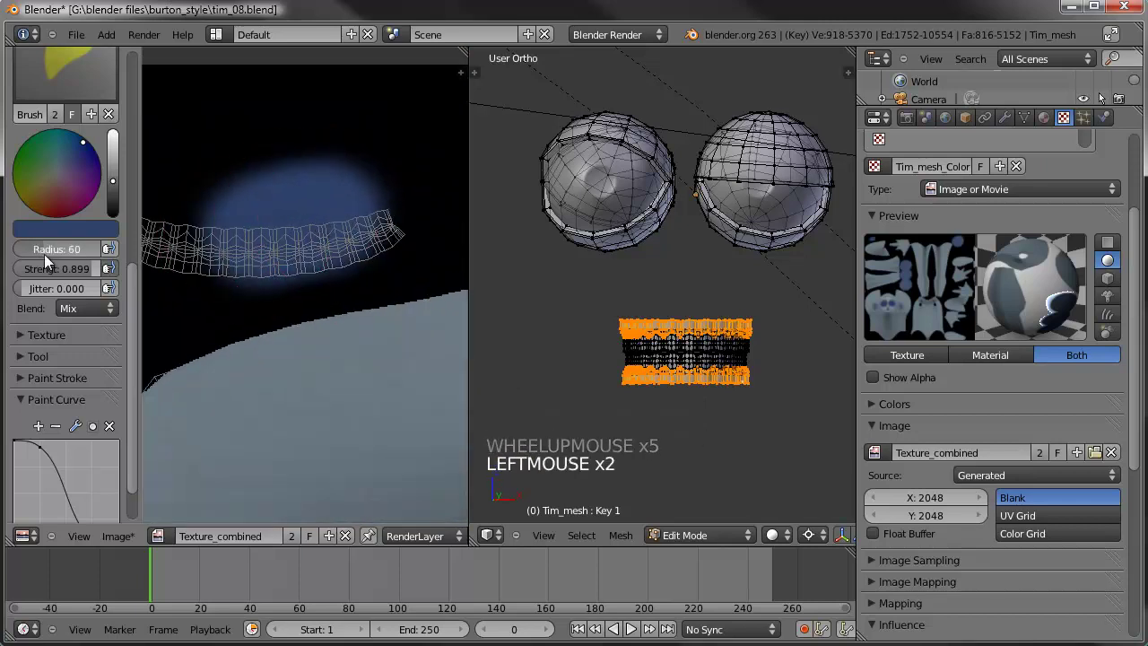
- Reduce the brush radius to 24 and cover the rest of the upper-left gum island with dark blue
middle_click_drag(233, 278, 264, 256, "shift")
left_click(179, 224)
middle_click_drag(182, 229, 225, 230, "shift")
left_click(231, 227)
left_click_drag(231, 221, 325, 247)
middle_click_drag(230, 251, 124, 258, "shift")
left_click_drag(184, 265, 257, 267)
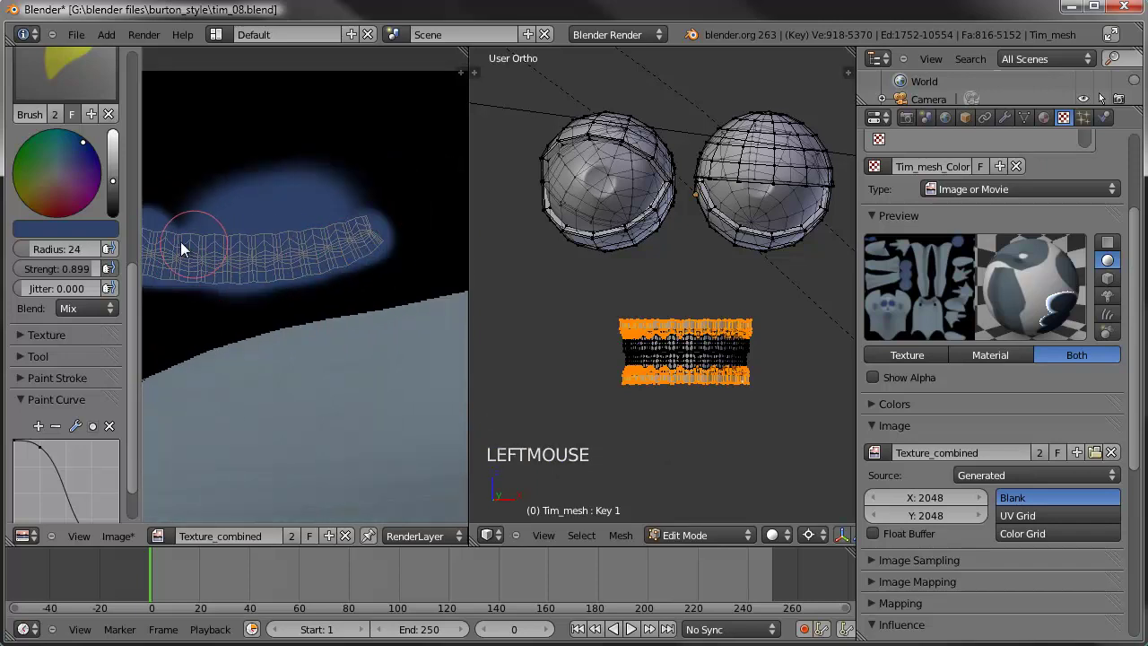
- Paint the second gum UV island, above the right leg-shaped island, completely dark blue
scroll(187, 242, "down", 3)
middle_click_drag(308, 256, 103, 284, "shift")
mouse_move(318, 287)
middle_mouse_down("shift")
mouse_move(230, 266)
mouse_move(300, 254)
middle_mouse_up("shift")
scroll(282, 269, "up", 3)
left_click(204, 252)
mouse_move(205, 249)
left_mouse_down()
mouse_move(203, 272)
mouse_move(390, 260)
left_mouse_up()
middle_click_drag(368, 252, 299, 258, "shift")
mouse_move(309, 260)
left_mouse_down()
mouse_move(361, 270)
mouse_move(326, 243)
mouse_move(215, 247)
left_mouse_up()
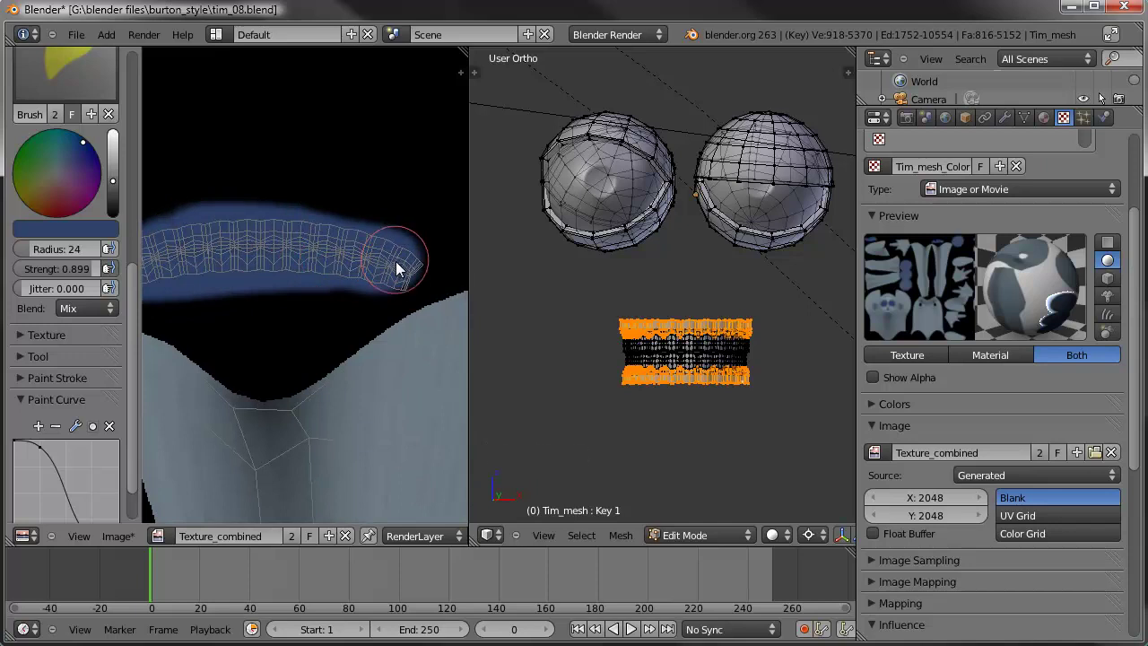
- Set the brush colour to white and paint the right part of the teeth UV island above the left leg-shaped island
scroll(303, 254, "down", 3)
middle_click_drag(303, 254, 430, 255, "shift")
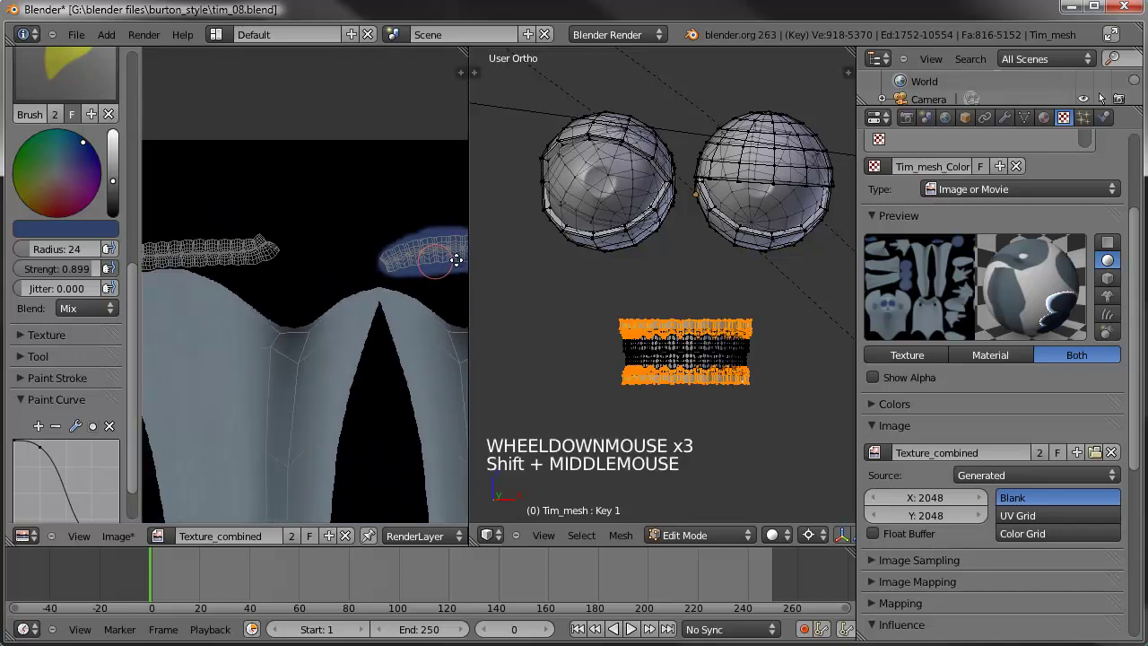
middle_click_drag(253, 256, 325, 271, "shift")
scroll(263, 279, "up", 2)
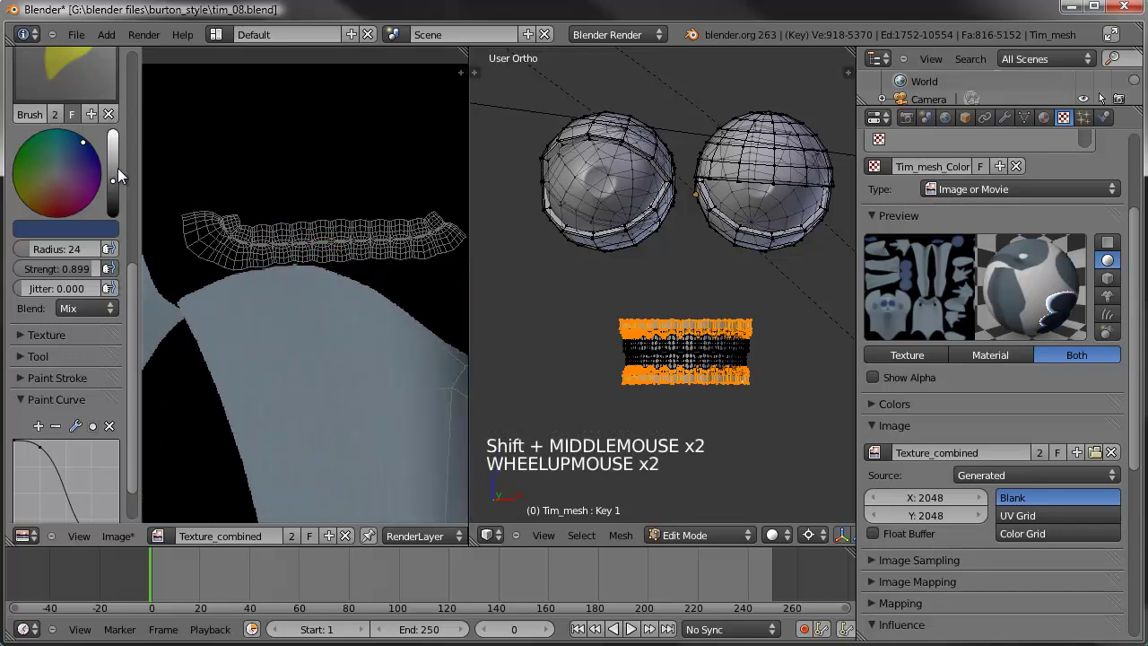
left_click_drag(115, 182, 117, 143)
left_click(58, 170)
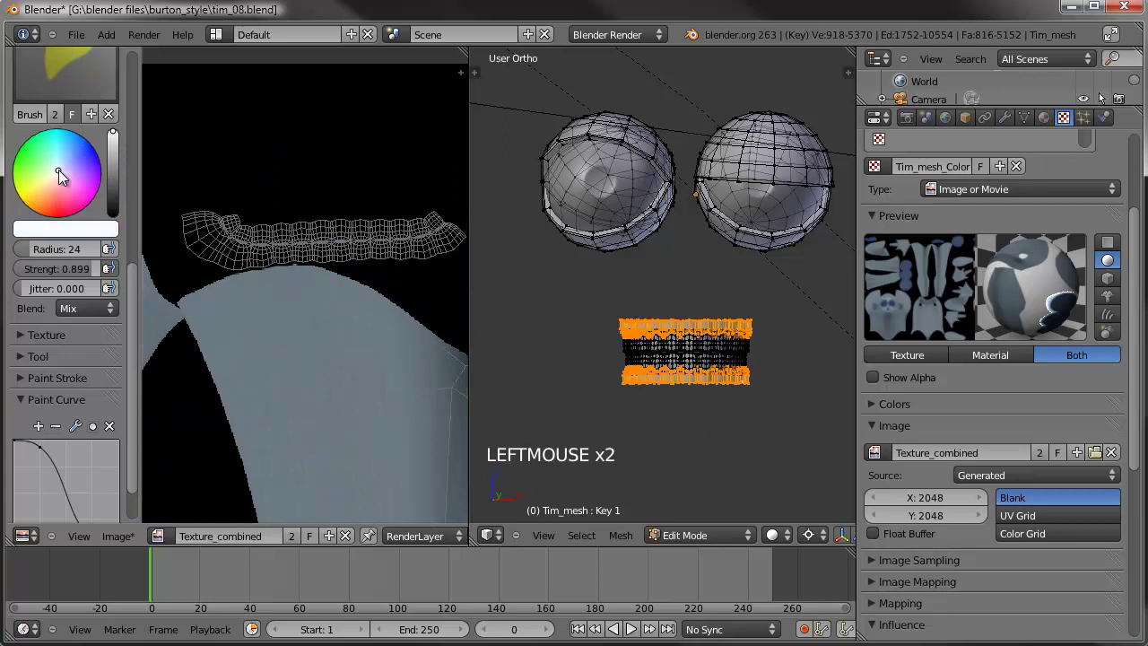
mouse_move(350, 225)
left_mouse_down()
mouse_move(423, 240)
mouse_move(434, 221)
mouse_move(371, 241)
left_mouse_up()
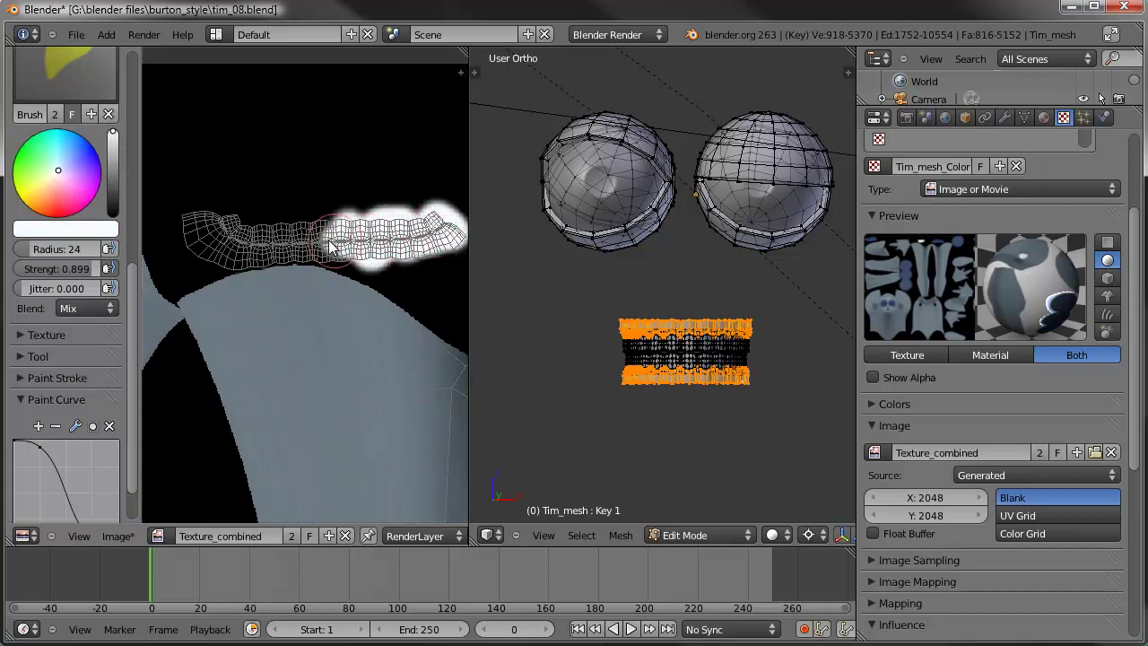
- Apply the round falloff preset to the brush's paint curve and paint the rest of the same teeth island white
scroll(108, 446, "down", 4)
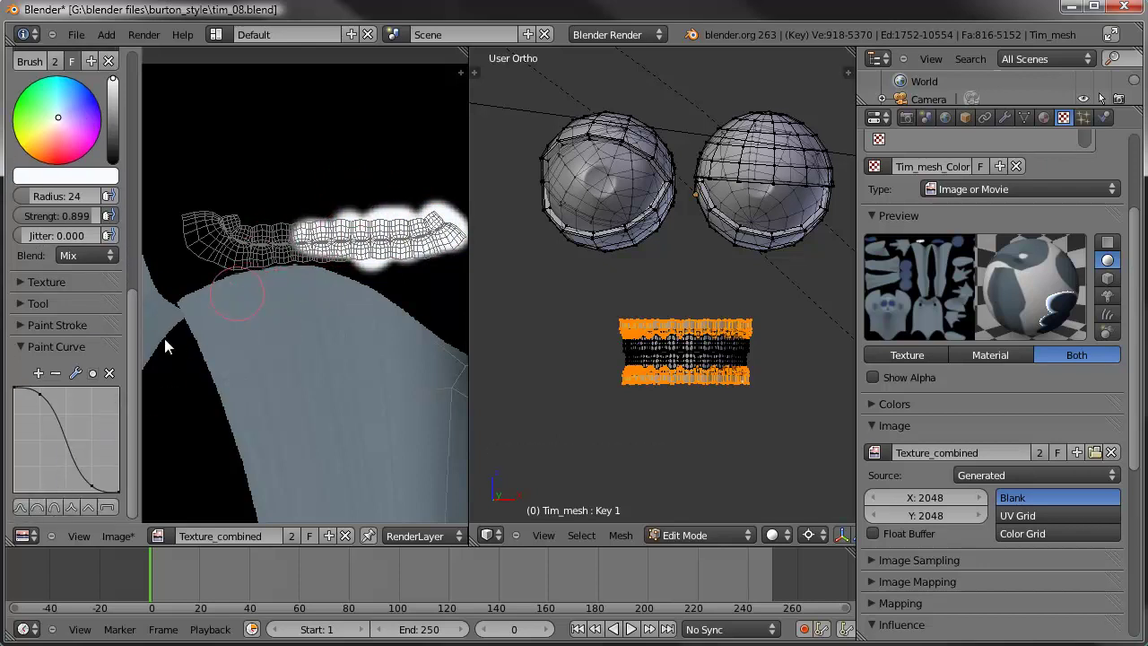
left_click(39, 507)
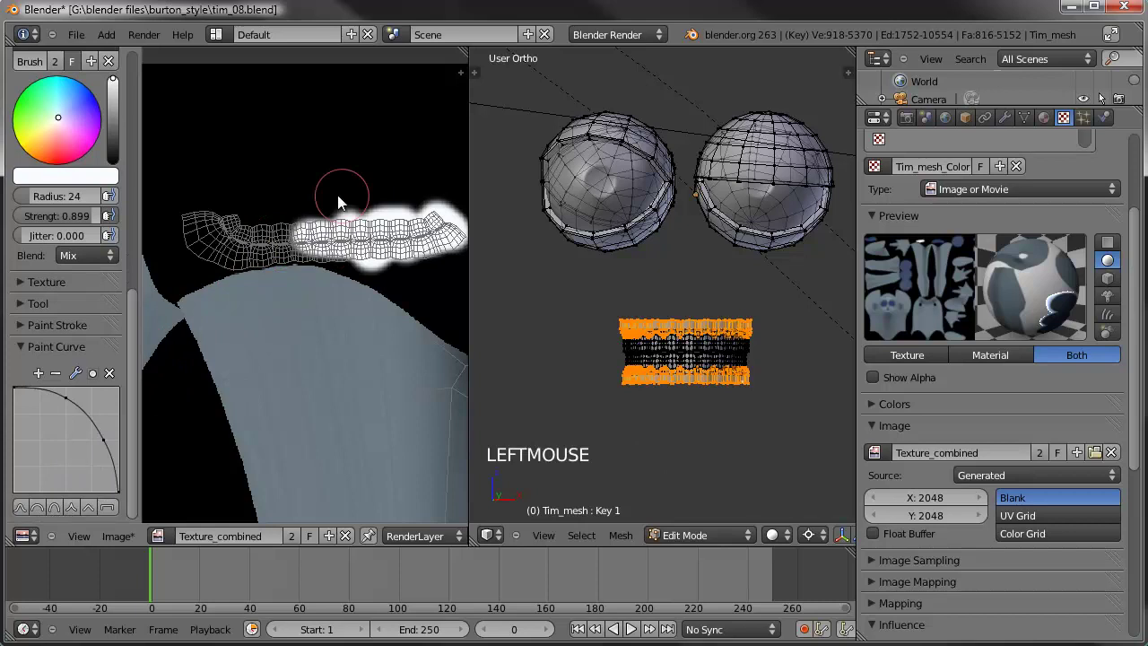
left_click_drag(292, 233, 284, 241)
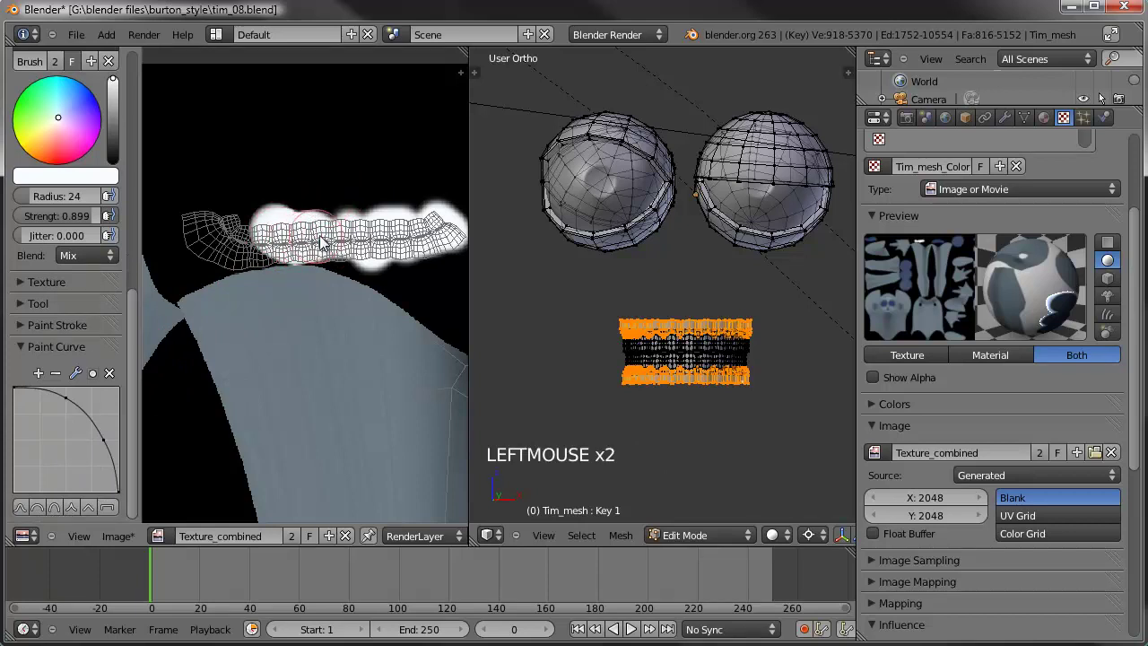
left_click(194, 228)
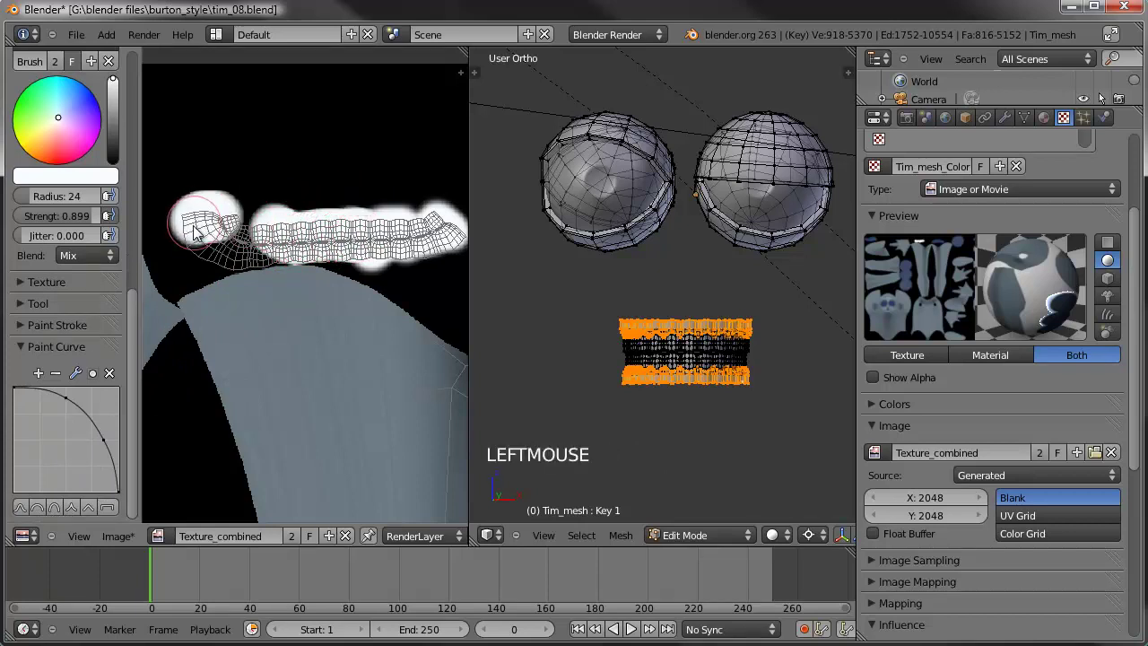
left_click(240, 234)
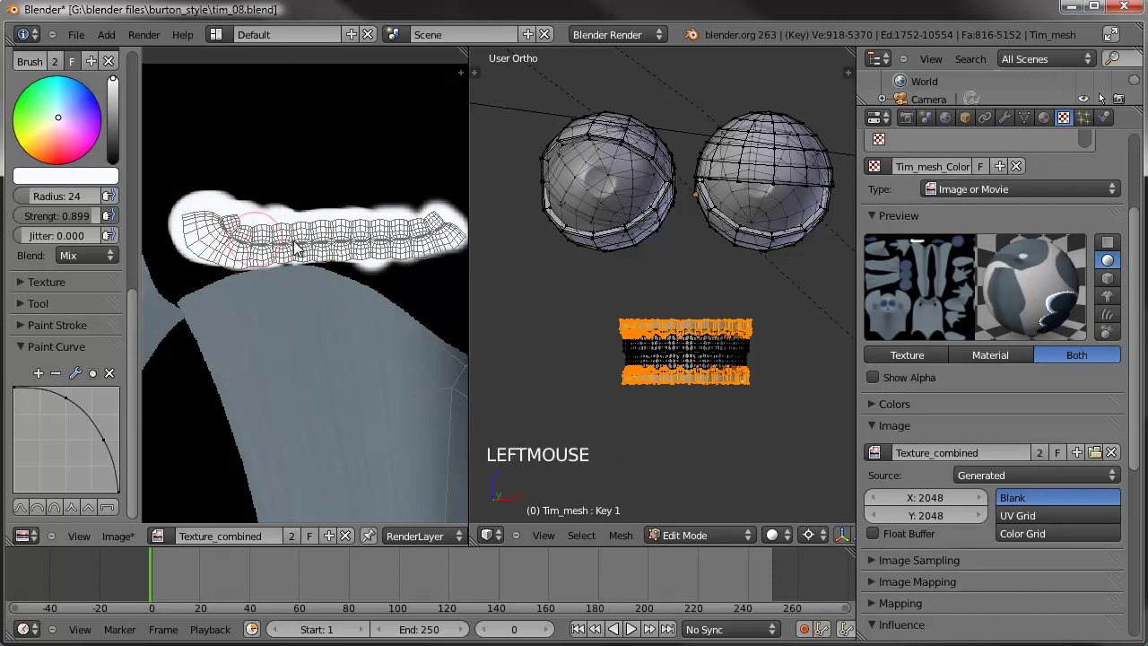
- Paint the other teeth UV island, near the texture's lower-right corner, completely white
scroll(380, 352, "down", 5)
mouse_move(381, 352)
middle_mouse_down("shift")
mouse_move(419, 290)
mouse_move(395, 144)
mouse_move(422, 263)
middle_mouse_up("shift")
scroll(307, 397, "up", 5)
middle_click_drag(308, 397, 237, 331, "shift")
scroll(237, 331, "down", 1, "shift")
mouse_move(179, 321)
left_mouse_down()
mouse_move(414, 321)
mouse_move(446, 342)
left_mouse_up()
scroll(397, 251, "down", 6)
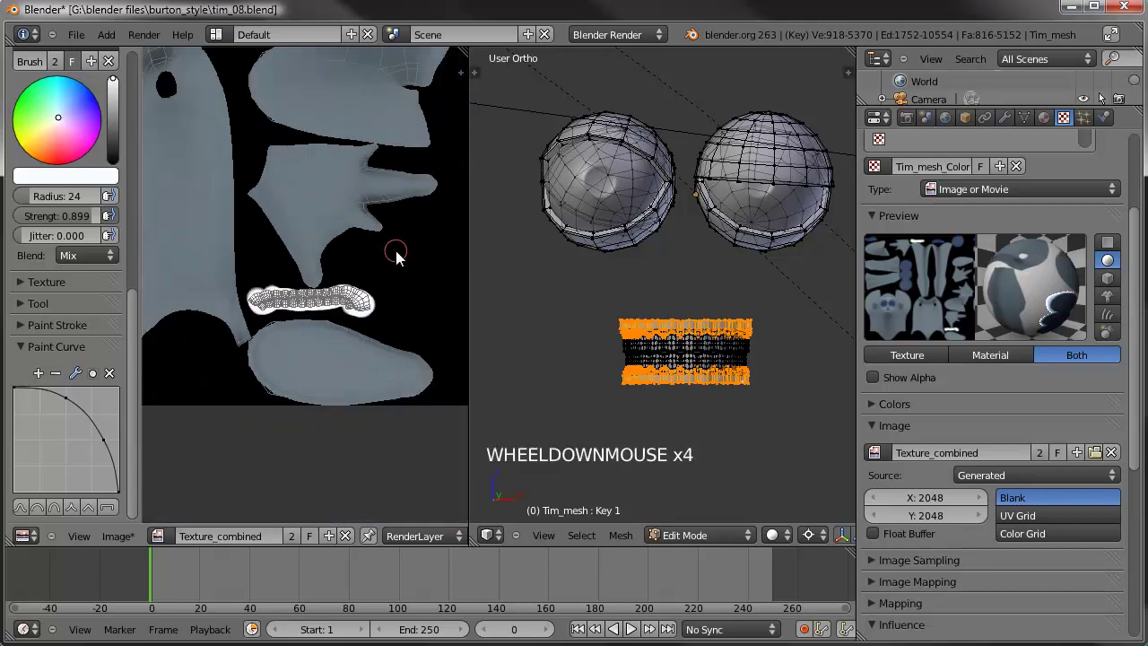
- Sample the dark blue of the painted upper-left gum island as the brush colour
mouse_move(377, 269)
middle_mouse_down("shift")
mouse_move(412, 494)
mouse_move(283, 317)
mouse_move(269, 408)
mouse_move(360, 259)
mouse_move(375, 255)
middle_mouse_up("shift")
middle_click_drag(189, 381, 290, 180, "shift")
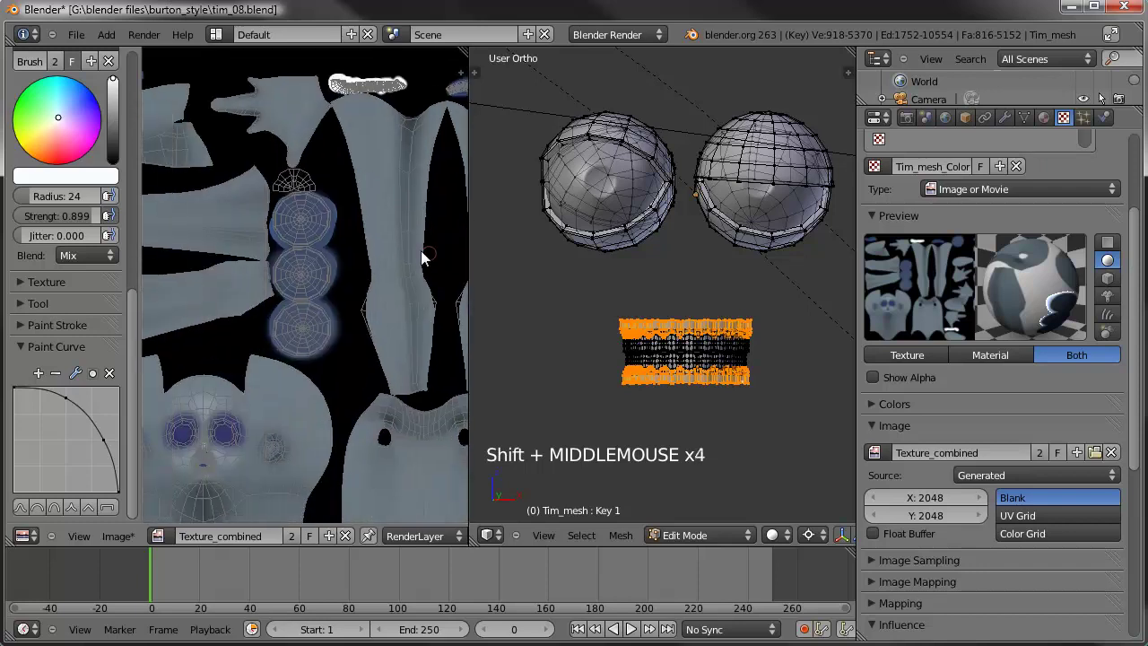
middle_click_drag(323, 520, 329, 440, "shift")
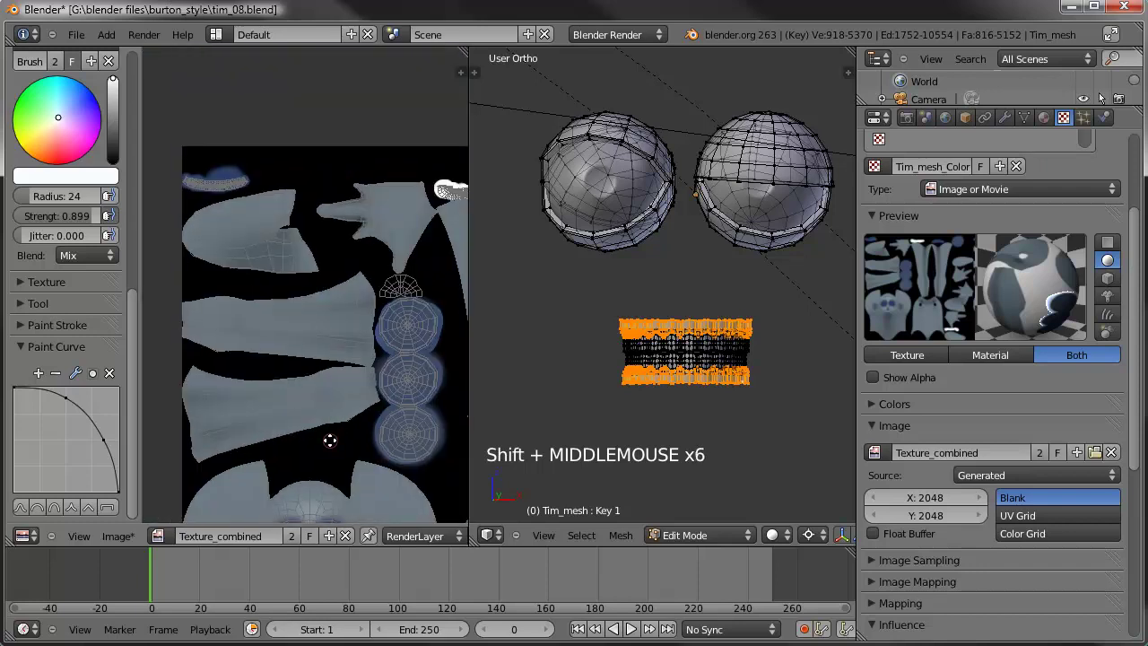
middle_click_drag(235, 200, 339, 316, "shift")
scroll(339, 315, "up", 8)
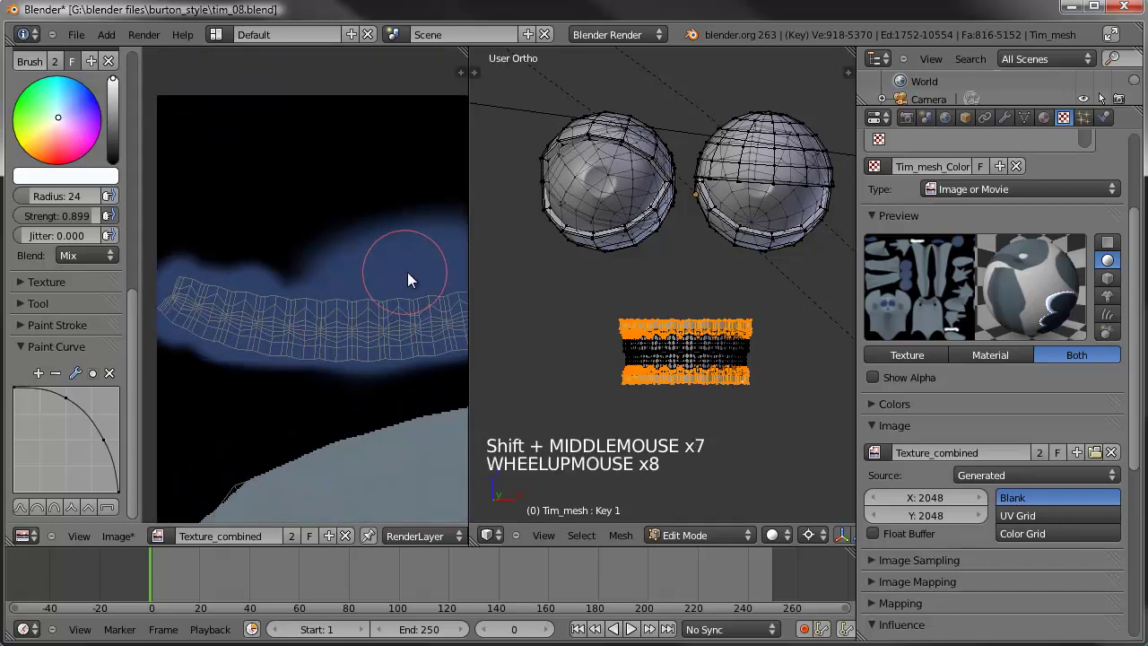
right_click(404, 274)
scroll(382, 314, "down", 7)
scroll(357, 309, "up", 4)
scroll(357, 304, "up", 5)
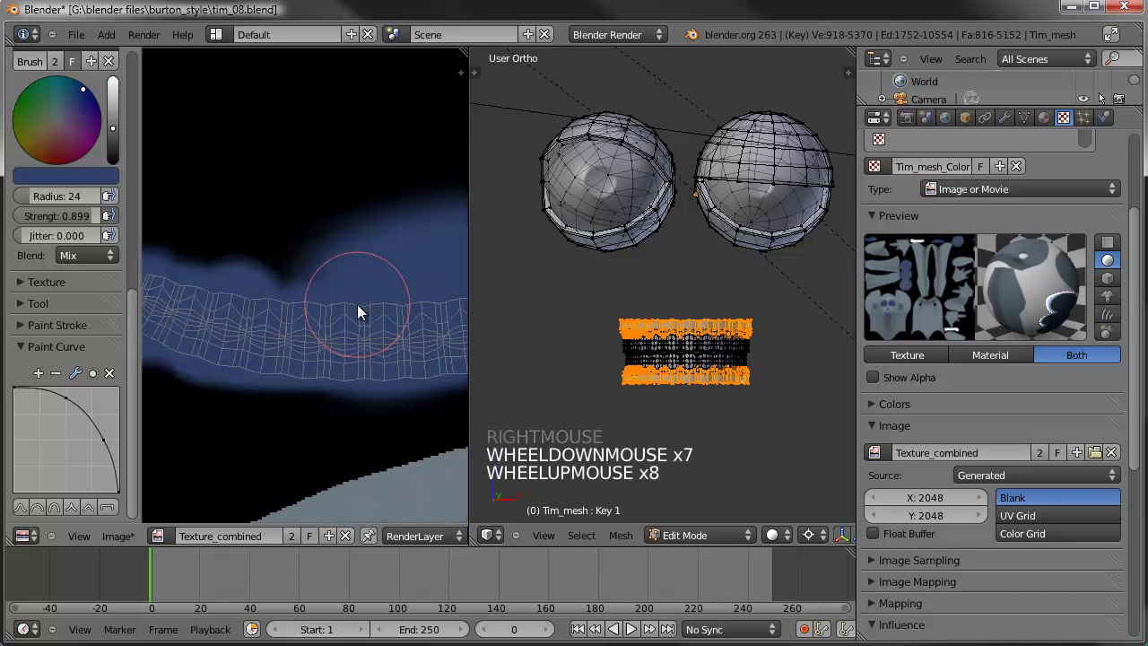
right_click(347, 332)
scroll(351, 330, "down", 7)
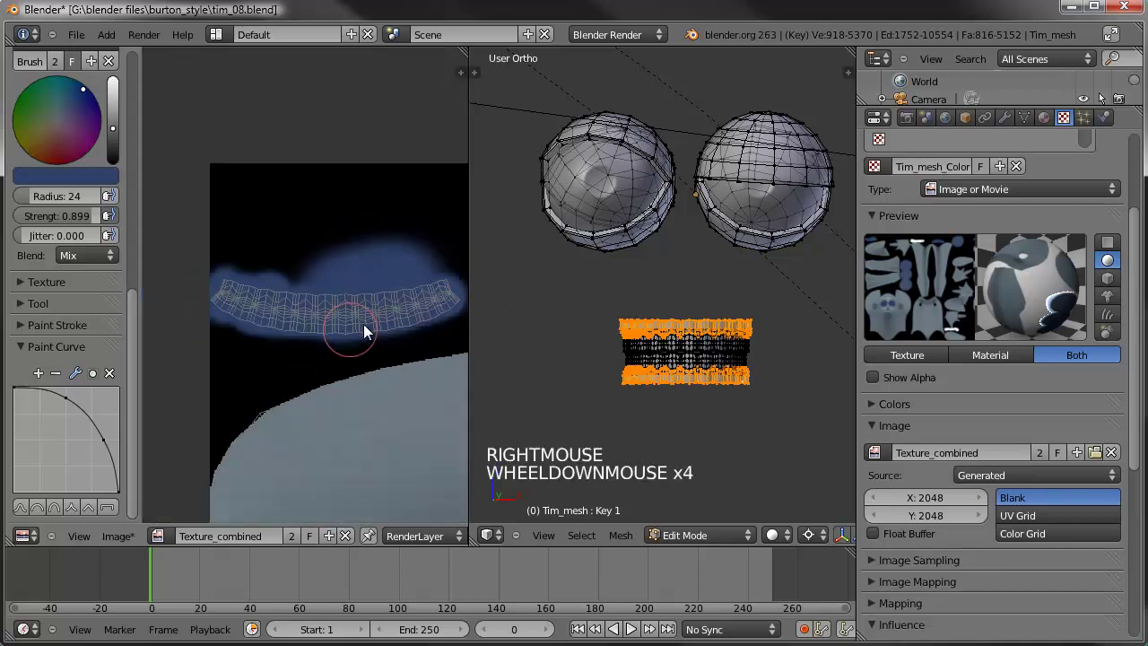
- Paint the half-disc UV island above the column of blue discs completely dark blue
middle_click_drag(410, 307, 320, 285, "shift")
scroll(338, 326, "up", 5)
left_click(259, 311)
left_click_drag(252, 333, 382, 324)
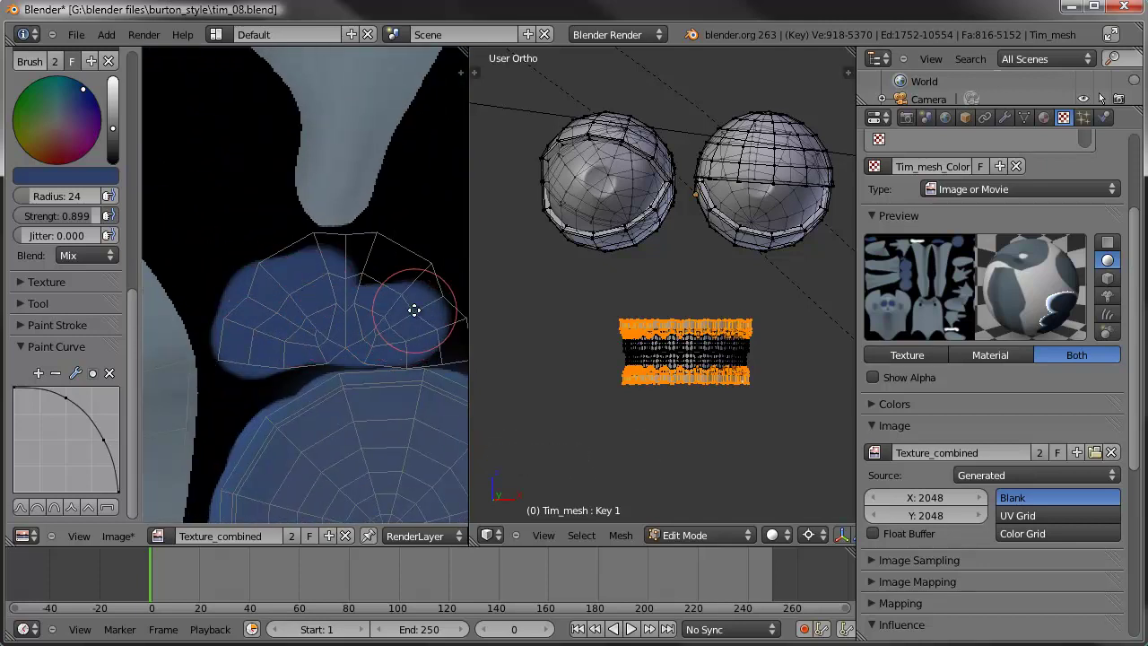
middle_click_drag(414, 310, 354, 319, "shift")
mouse_move(351, 321)
left_mouse_down()
mouse_move(408, 322)
mouse_move(329, 276)
left_mouse_up()
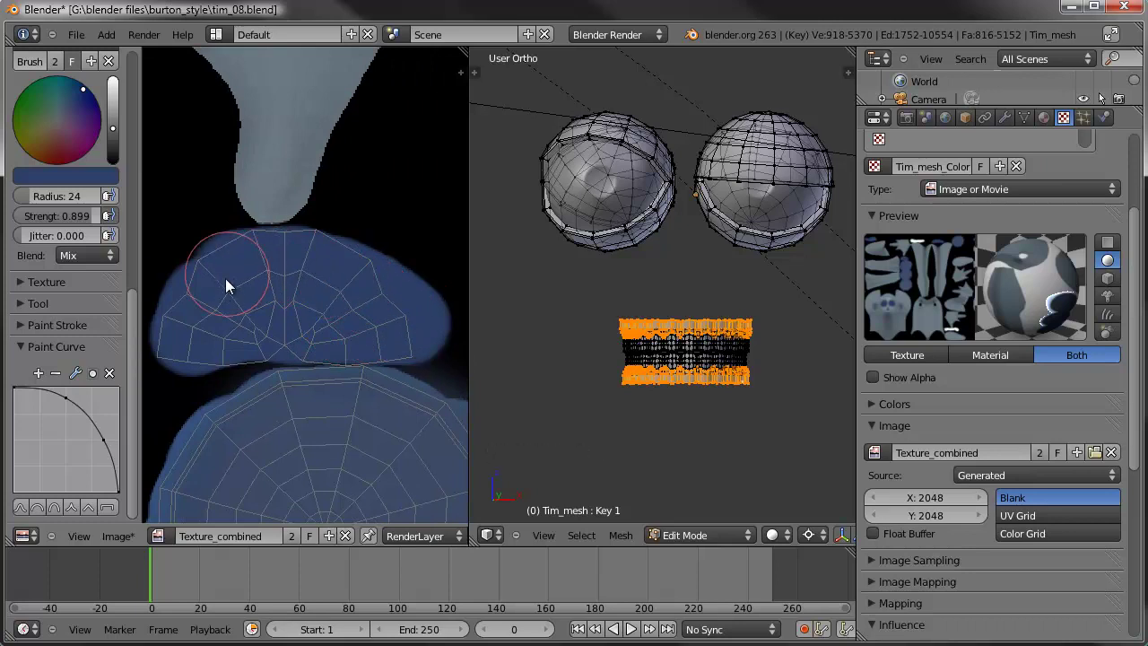
scroll(315, 290, "down", 1)
left_click(316, 268)
- Paint the unpainted web-shaped UV island between the blue disc and the grey oval island on the texture's right side completely dark blue
scroll(315, 269, "down", 3)
scroll(358, 306, "down", 2)
middle_click_drag(359, 307, 178, 342, "shift")
middle_click_drag(296, 287, 171, 328, "shift")
scroll(377, 296, "up", 2)
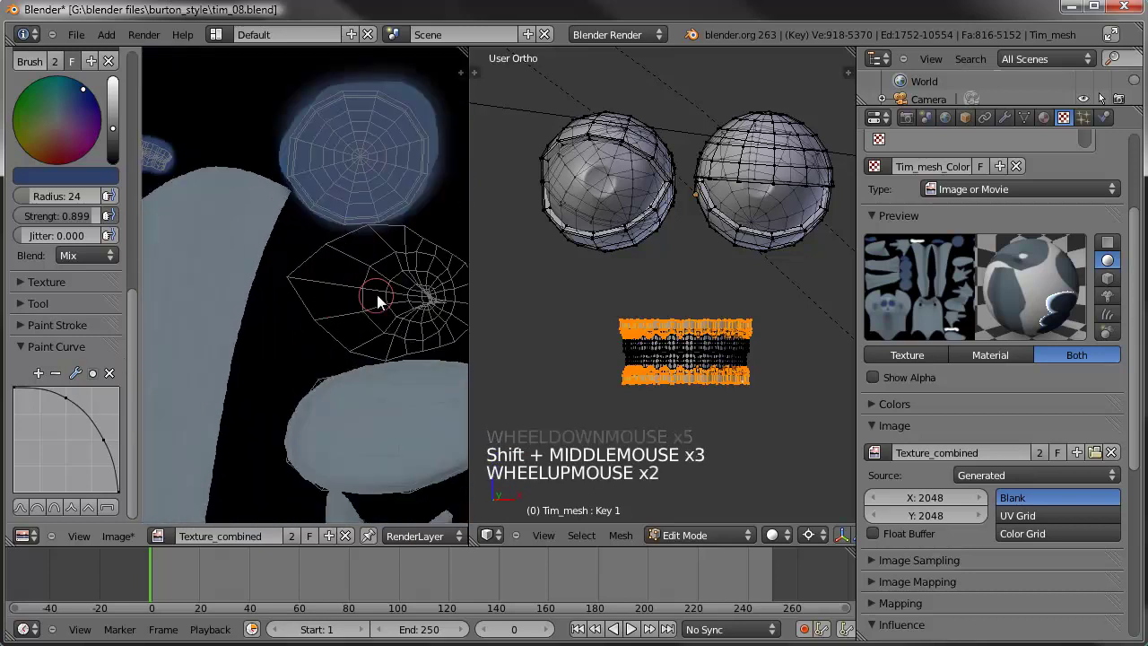
middle_click_drag(377, 296, 327, 283, "shift")
mouse_move(327, 283)
left_mouse_down()
mouse_move(251, 272)
mouse_move(219, 298)
mouse_move(280, 358)
left_mouse_up()
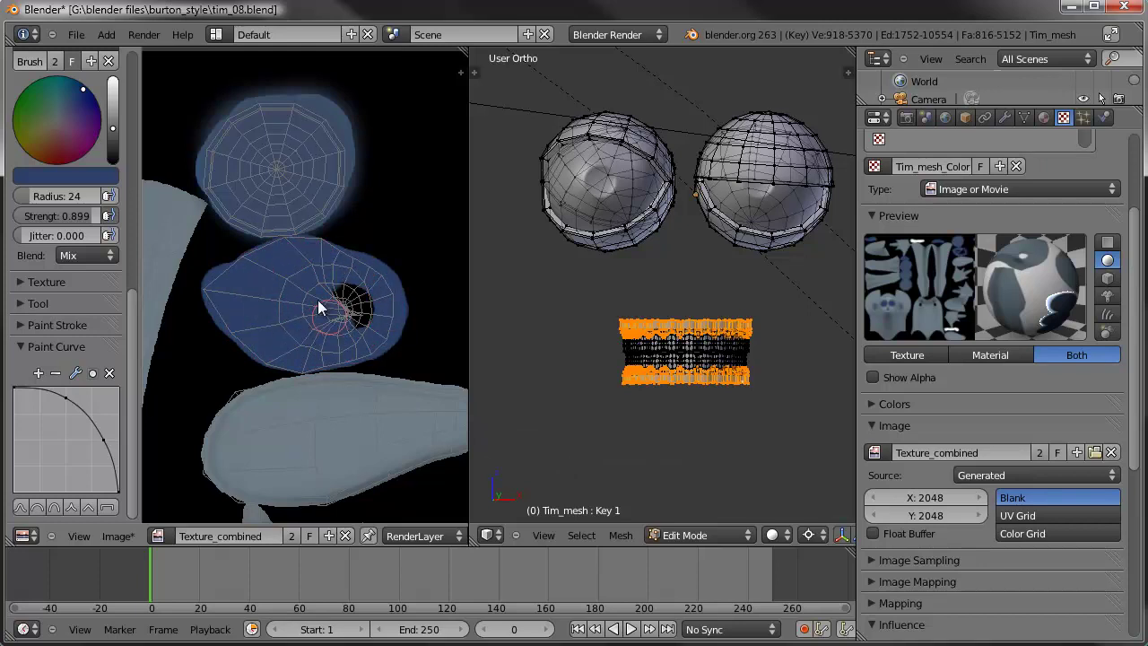
left_click(322, 337)
scroll(317, 337, "down", 2)
middle_click_drag(317, 337, 290, 326, "shift")
scroll(305, 269, "up", 4)
middle_click_drag(315, 249, 294, 299, "shift")
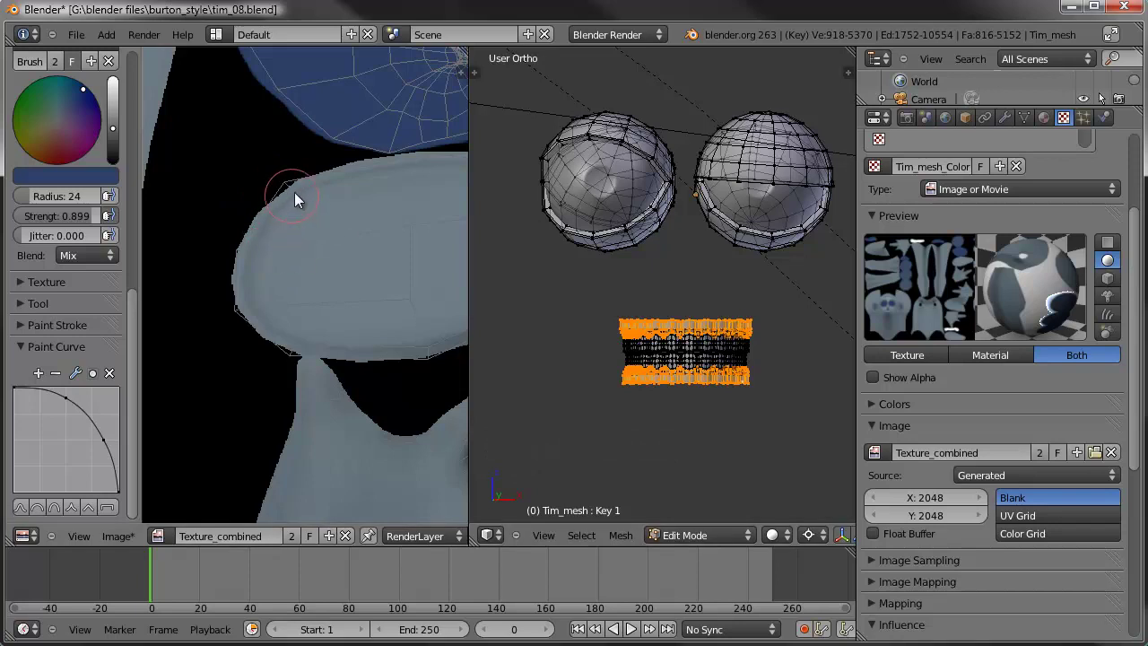
scroll(281, 228, "down", 2)
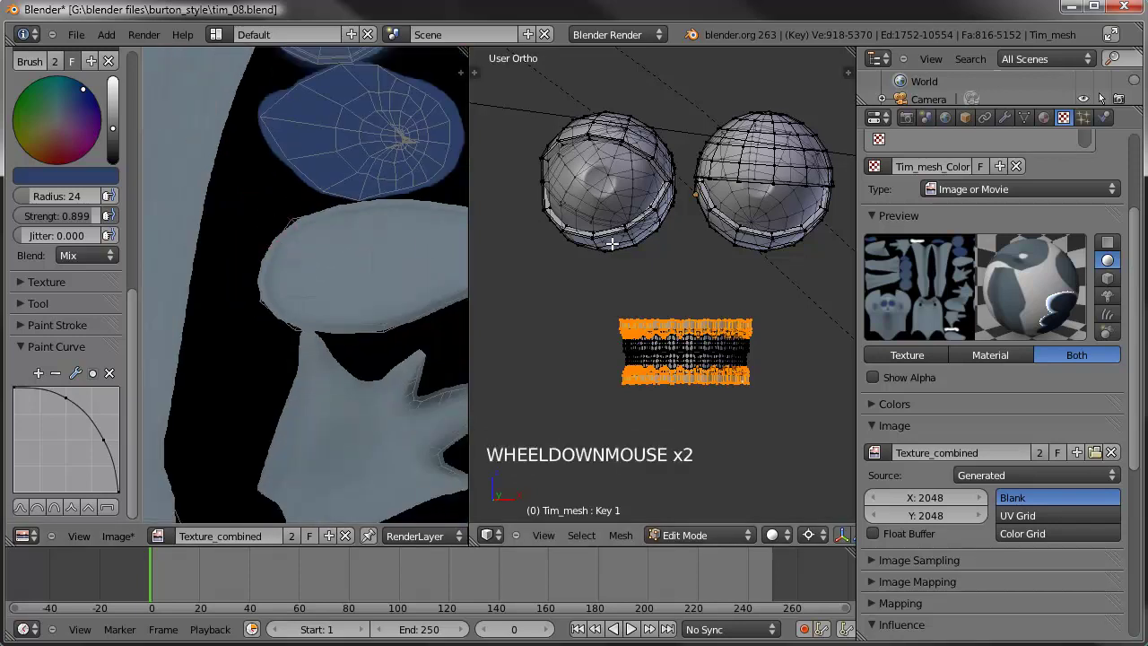
- Return the mesh from Edit Mode to Texture Paint mode and examine the arm and wrist for texture seams
key("Tab")
scroll(687, 248, "down", 4)
mouse_move(761, 460)
middle_mouse_down("shift")
mouse_move(687, 290)
mouse_move(605, 261)
mouse_move(648, 326)
middle_mouse_up("shift")
scroll(687, 289, "down", 3)
scroll(648, 326, "up", 9)
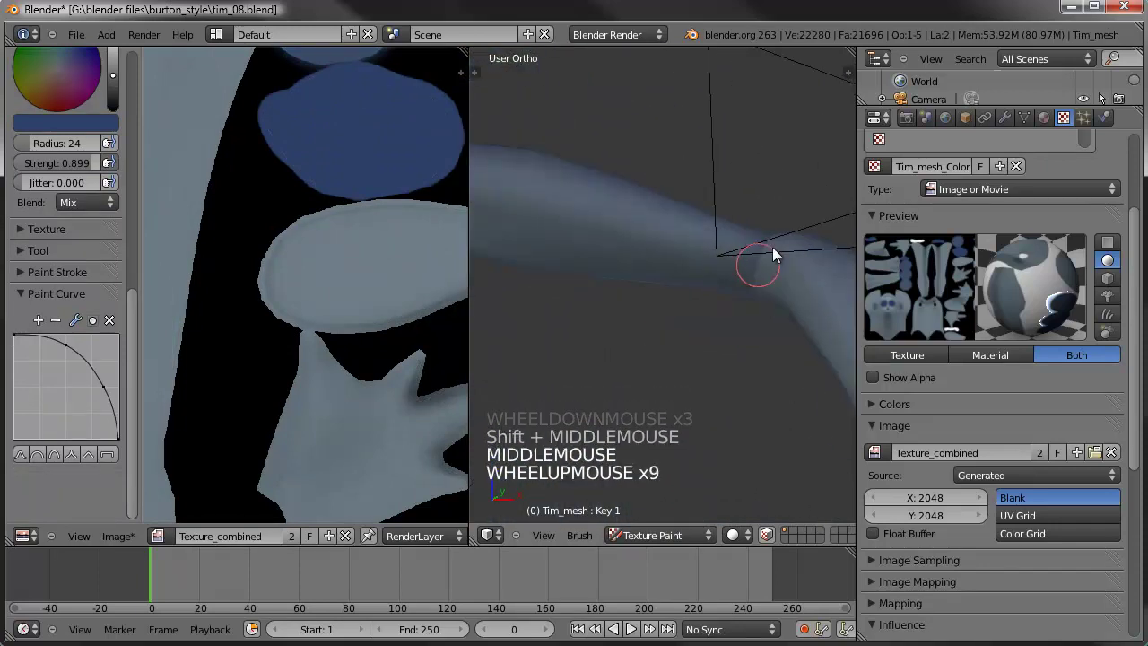
scroll(759, 274, "down", 2)
scroll(760, 273, "down", 1)
middle_click_drag(760, 273, 663, 431)
scroll(228, 287, "down", 6)
- Sample the blue-grey of the arm UV island beside the column of blue discs and dab it over the island's wrist edge
middle_click_drag(228, 287, 318, 267, "shift")
scroll(299, 249, "up", 2)
scroll(299, 248, "up", 3)
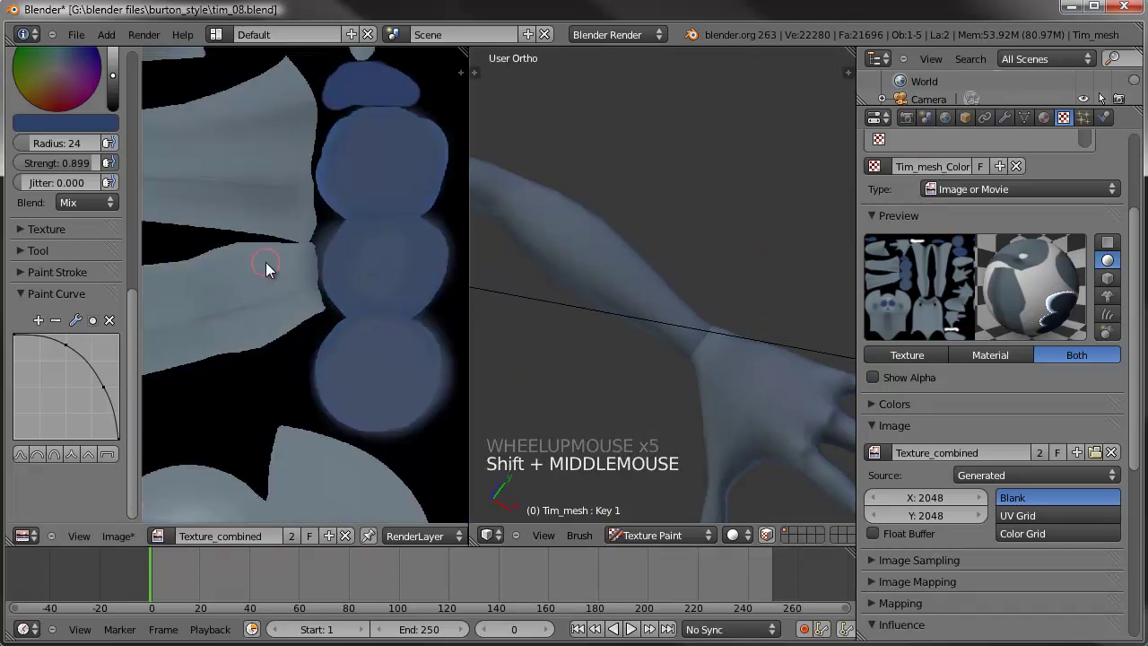
right_click(269, 268)
scroll(309, 249, "up", 3)
left_click(307, 243)
left_click(305, 269)
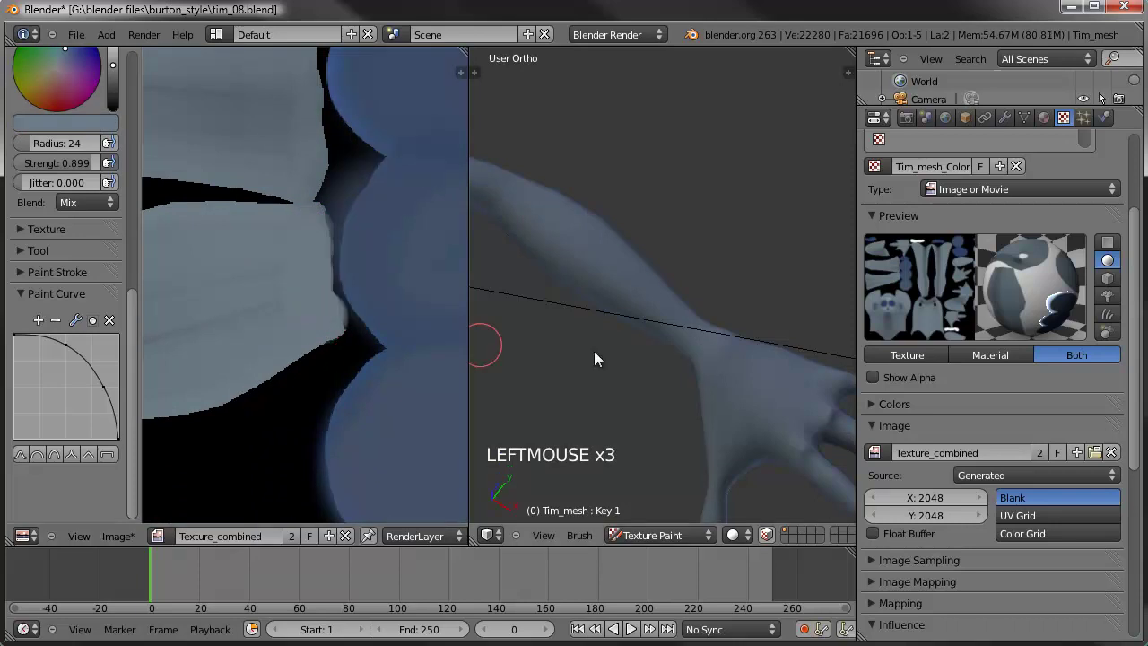
- Set the brush radius to 16 and extend the blue-grey along the same arm island's wrist edge without touching the blue discs
scroll(699, 330, "down", 3)
middle_click_drag(673, 326, 711, 241)
scroll(711, 242, "down", 2)
scroll(692, 285, "up", 5)
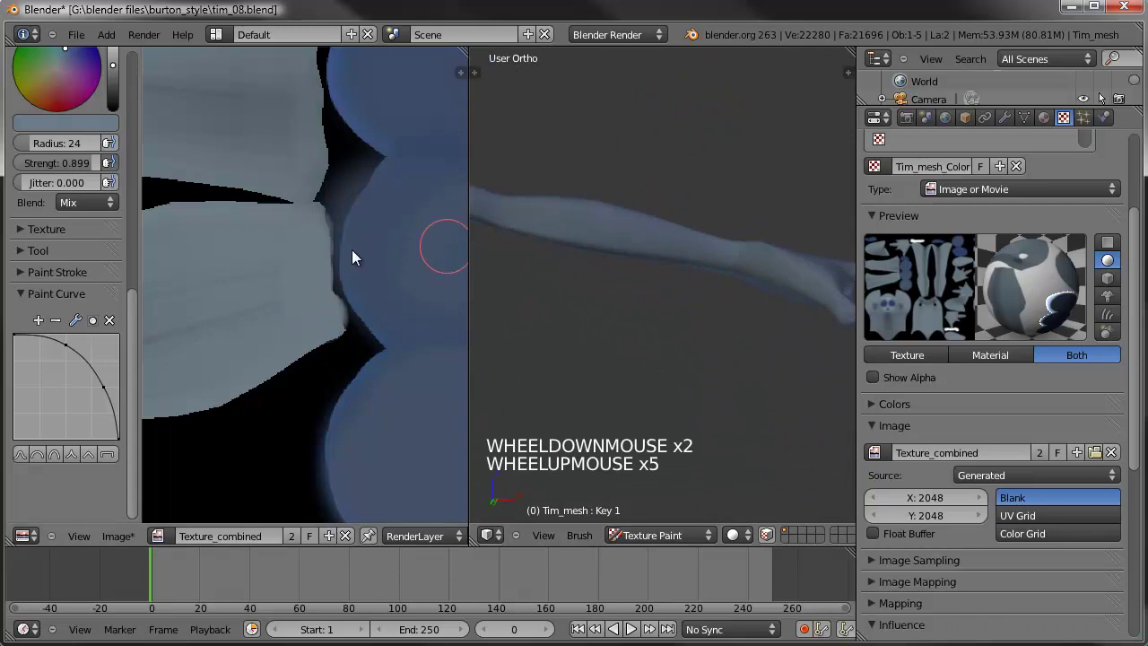
scroll(316, 221, "up", 3)
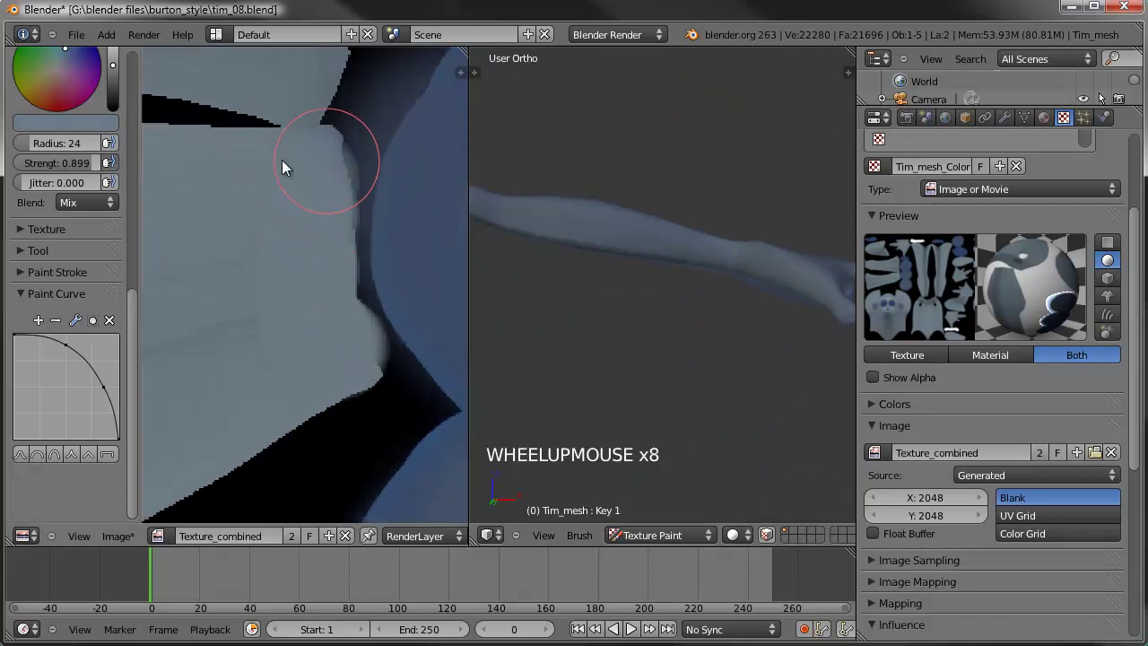
left_click_drag(58, 142, 225, 183)
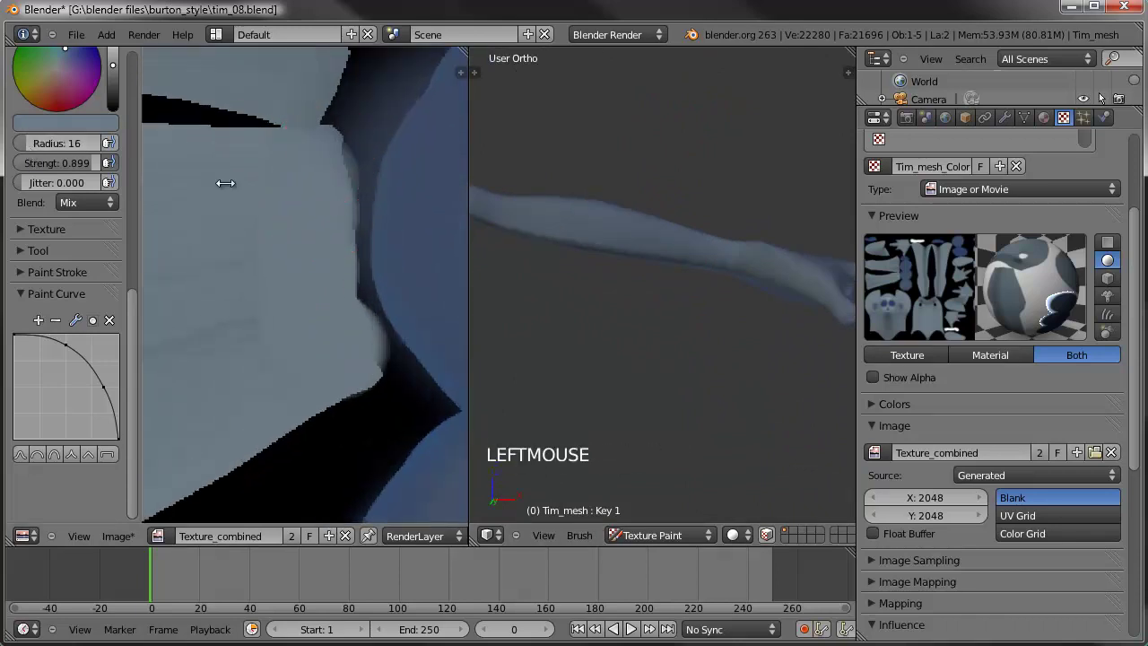
left_click(332, 161)
left_click(329, 158)
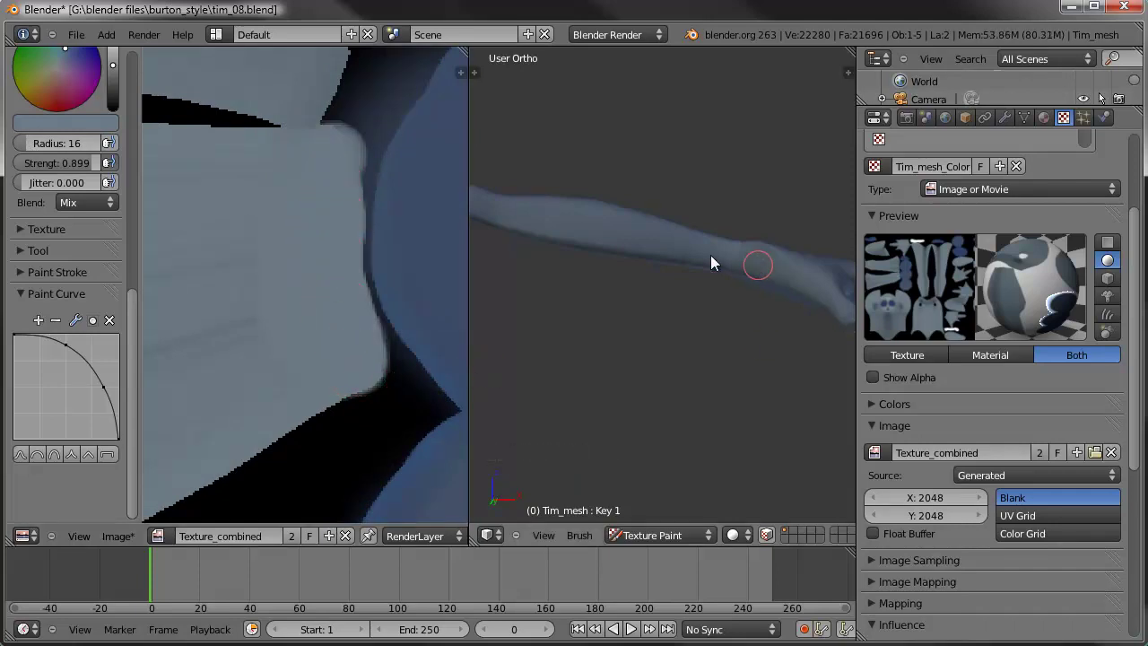
- Show the 3D view's brush settings, widen that view and choose the Soften brush
scroll(354, 230, "down", 9)
scroll(388, 262, "down", 1)
mouse_move(388, 263)
middle_mouse_down("shift")
mouse_move(405, 238)
mouse_move(399, 269)
middle_mouse_up("shift")
scroll(400, 272, "up", 1)
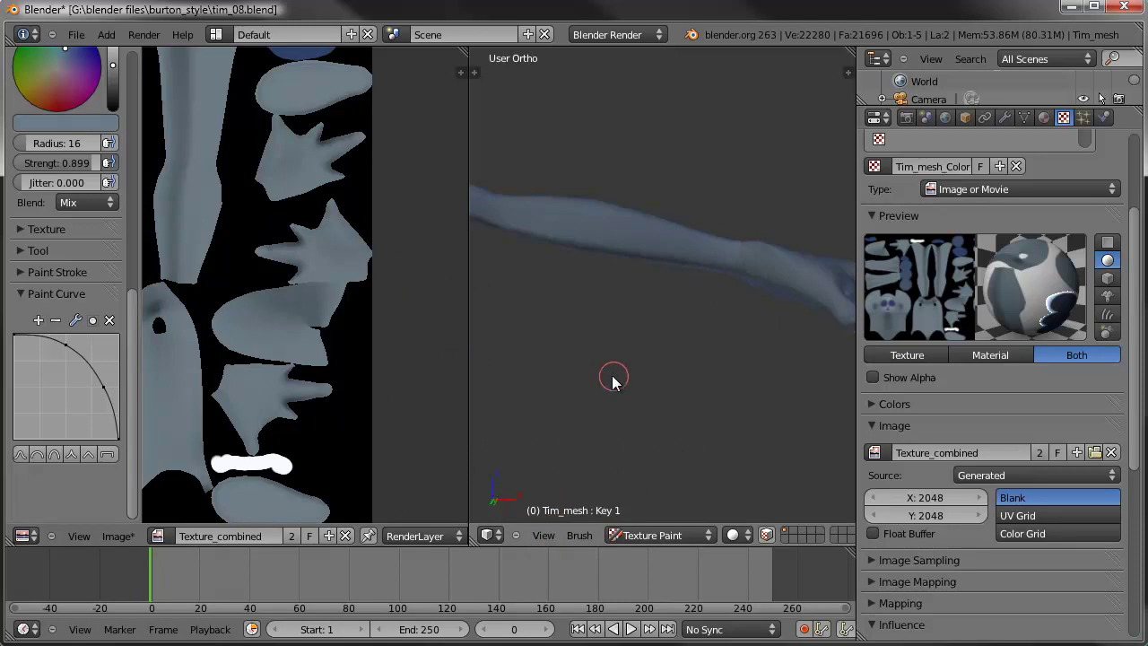
key("t")
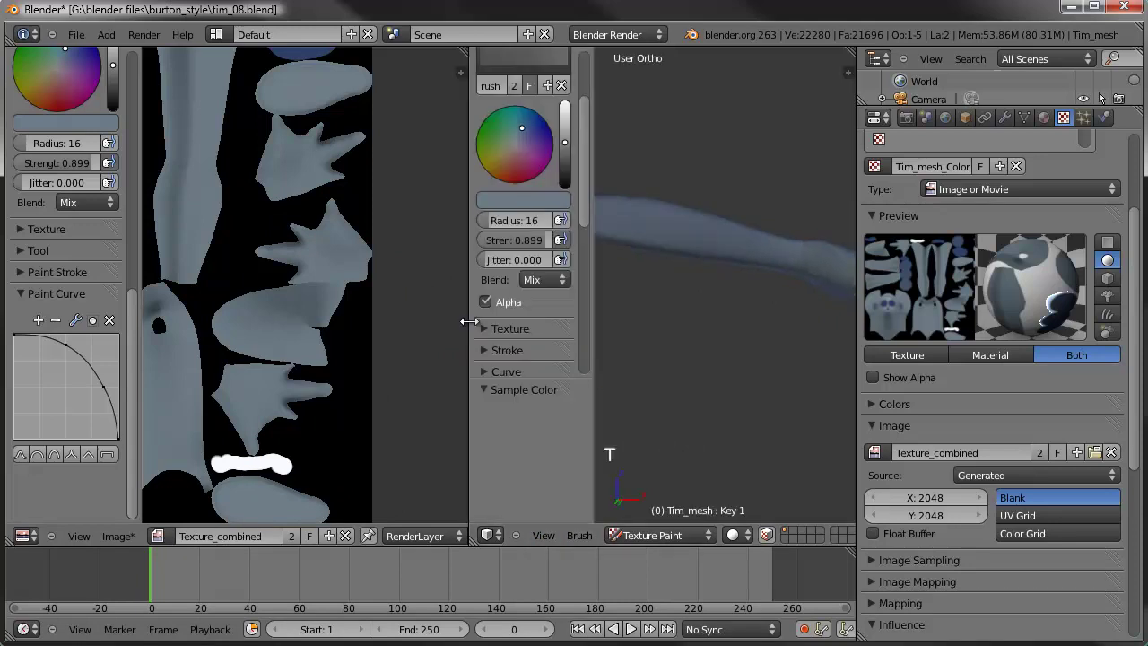
left_click_drag(470, 321, 405, 269)
scroll(453, 181, "up", 9)
left_click(481, 120)
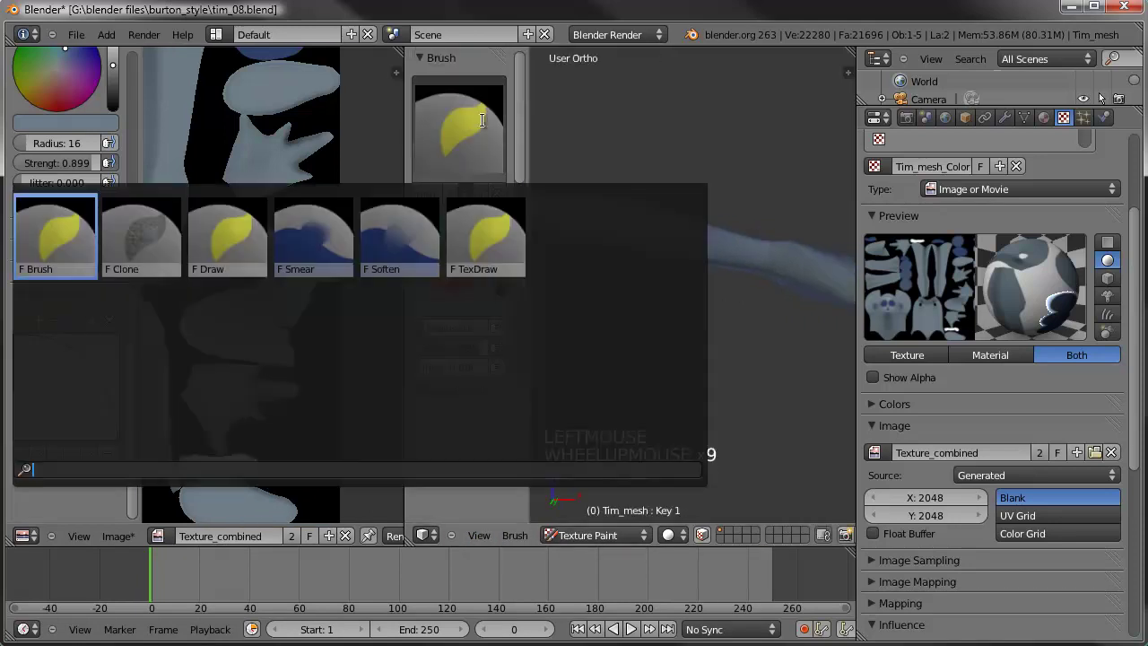
left_click(399, 232)
- Soften the texture seam around the wrist on the 3D model
mouse_move(802, 255)
middle_mouse_down("shift")
mouse_move(807, 294)
mouse_move(731, 288)
middle_mouse_up("shift")
scroll(709, 268, "up", 3)
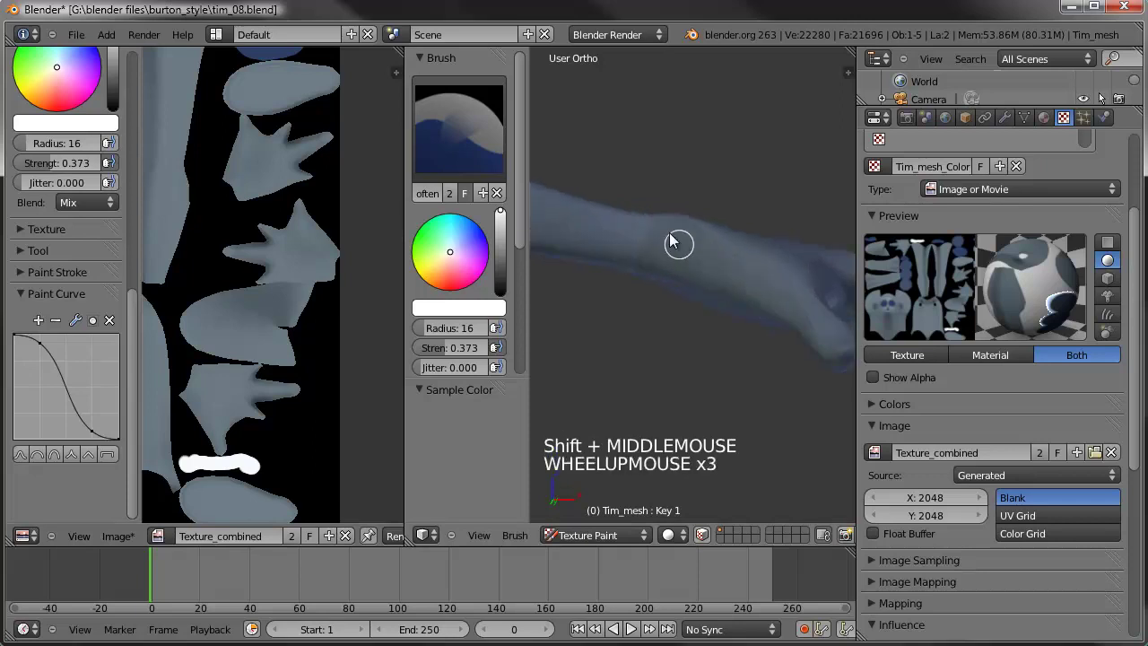
left_click(659, 245)
left_click(637, 226)
middle_click_drag(678, 193, 672, 358)
left_click(628, 309)
- Set the Soften brush to radius 55 and strength 1.000 and blur the wrist seam further from several sides
mouse_move(453, 329)
left_mouse_down()
mouse_move(434, 330)
mouse_move(447, 351)
left_mouse_up()
left_click(596, 303)
left_click_drag(625, 337, 624, 303)
left_click_drag(644, 263, 633, 315)
scroll(642, 283, "down", 2)
middle_click_drag(643, 282, 650, 381)
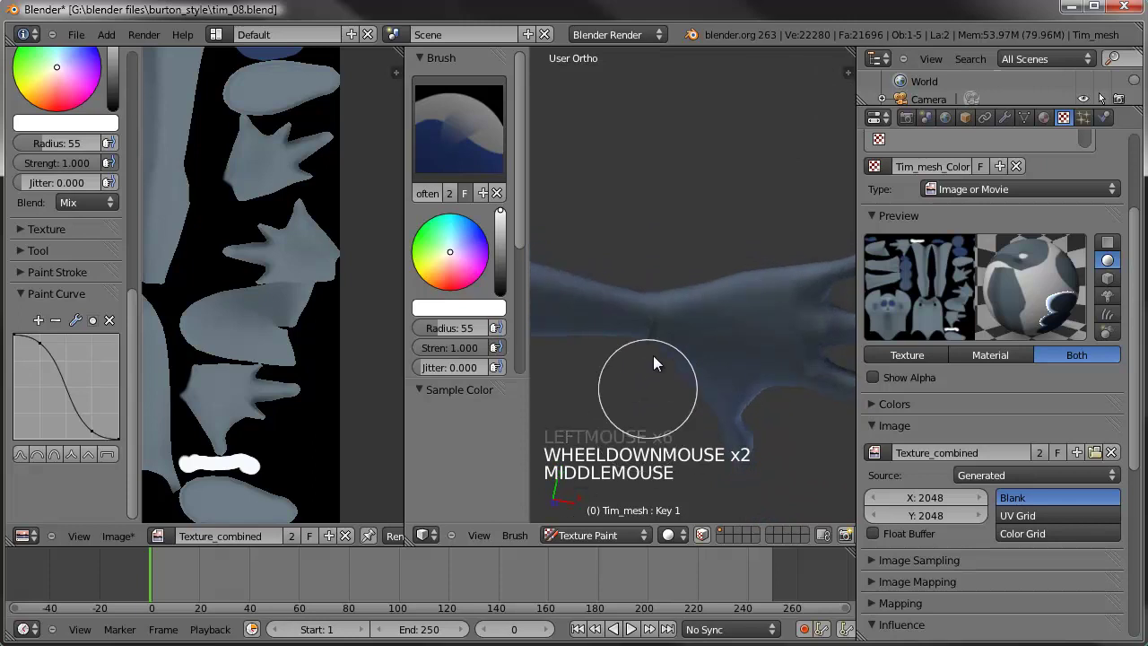
left_click_drag(650, 381, 651, 308)
middle_click_drag(632, 375, 627, 341)
- Sample the blue-grey of a hand UV island, switch back to the standard Brush, and set radius 105 and strength 0.377
middle_click_drag(212, 230, 289, 212)
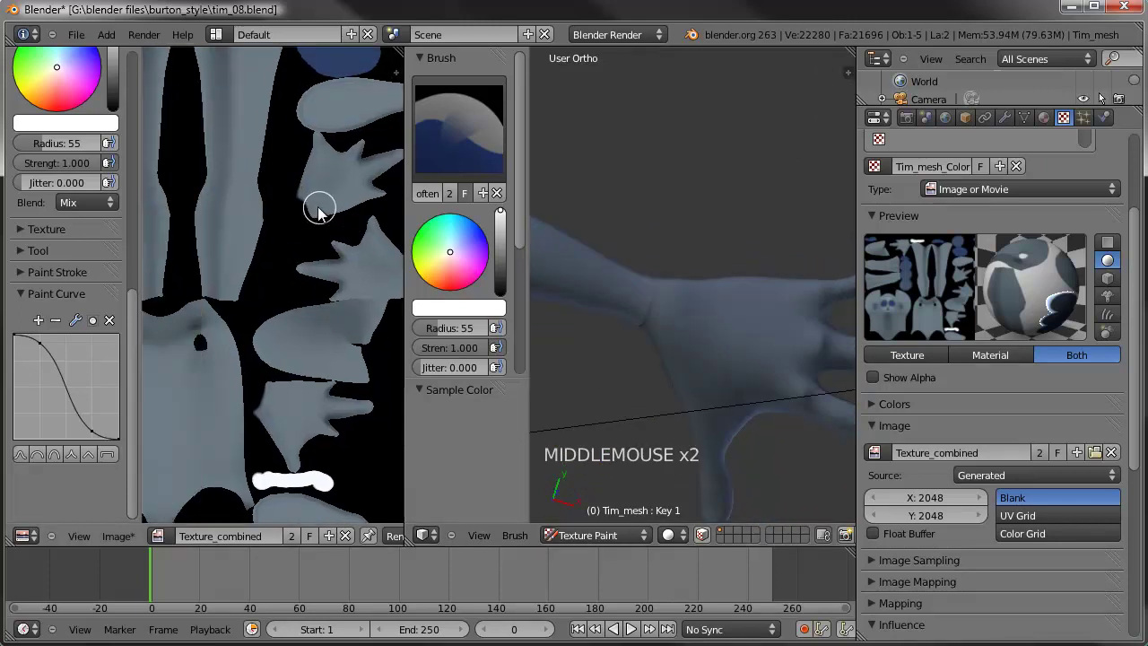
right_click(313, 211)
scroll(58, 82, "up", 7)
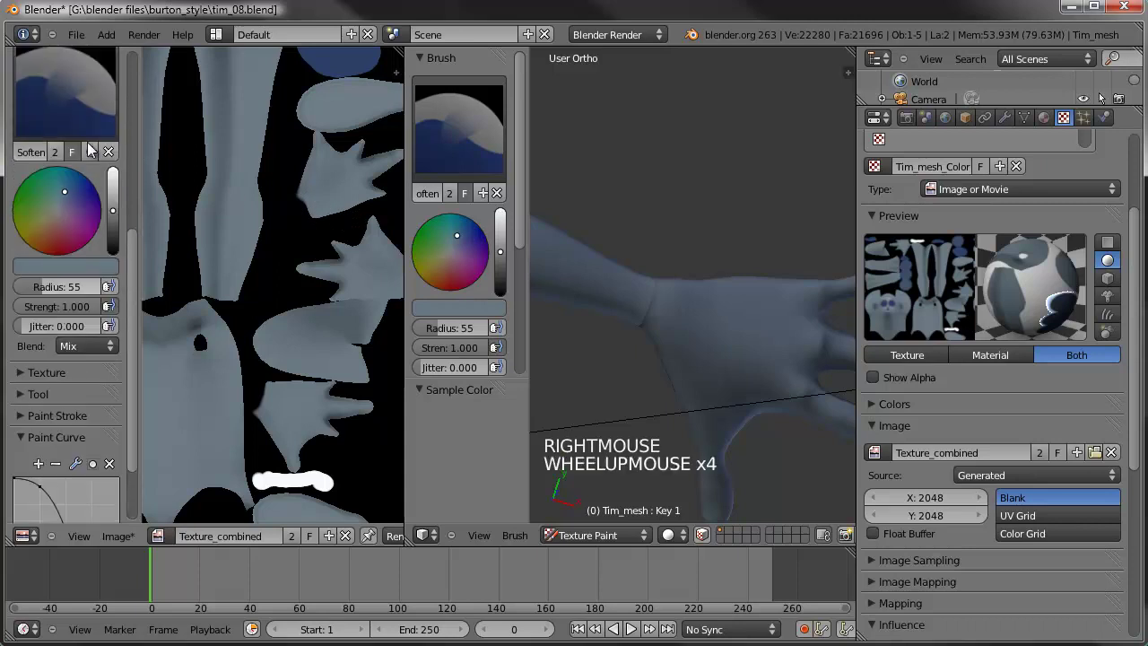
mouse_move(67, 171)
left_mouse_down()
mouse_move(401, 305)
mouse_move(54, 310)
left_mouse_up()
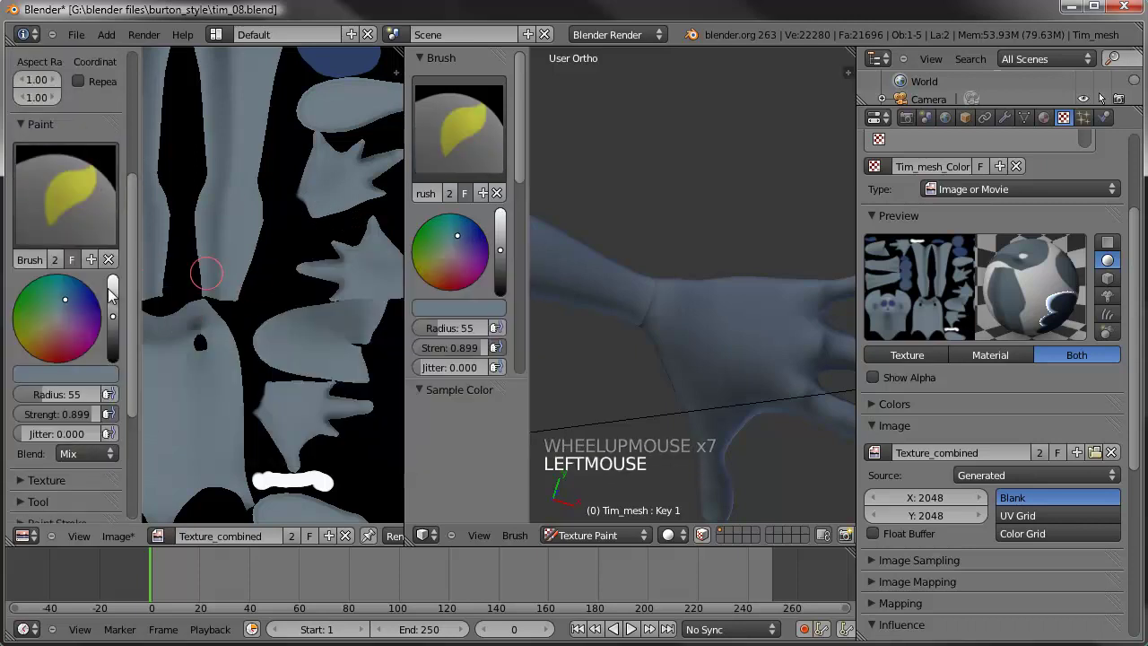
left_click_drag(54, 395, 313, 370)
- Set the brush radius to 61 and paint blue-grey over the wrist edge of the hand island above the lower teeth island
scroll(313, 369, "up", 2)
middle_click_drag(312, 369, 299, 267, "shift")
scroll(283, 173, "up", 1)
middle_click_drag(283, 173, 366, 230, "shift")
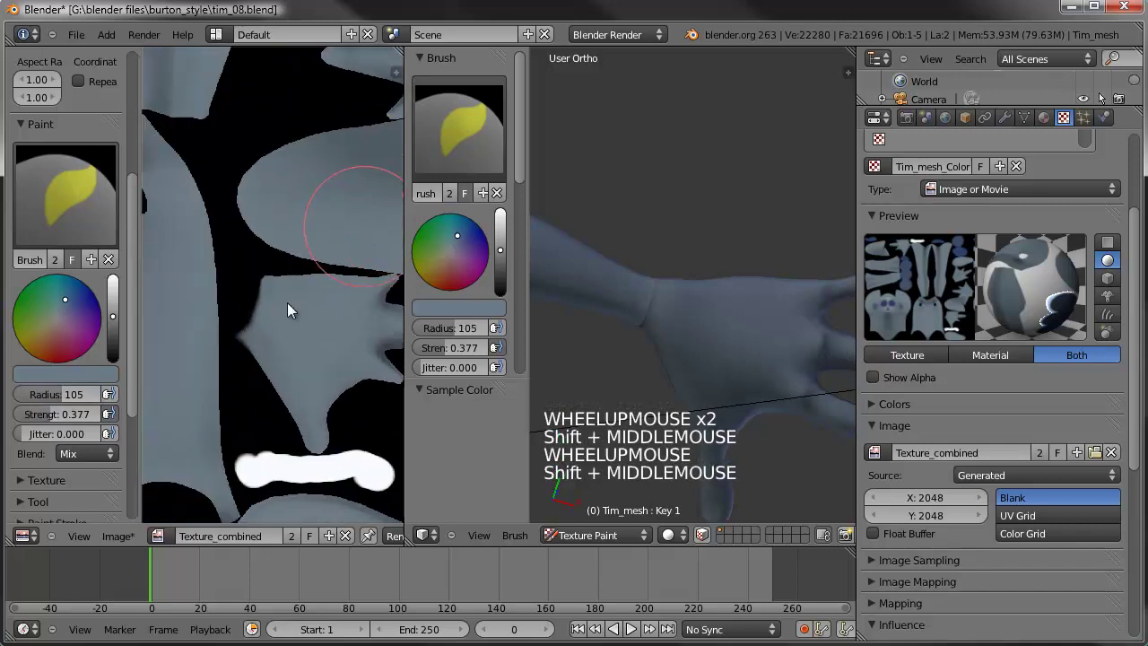
scroll(272, 321, "up", 2)
scroll(271, 321, "up", 1)
middle_click_drag(272, 321, 320, 332, "shift")
left_click_drag(71, 388, 46, 393)
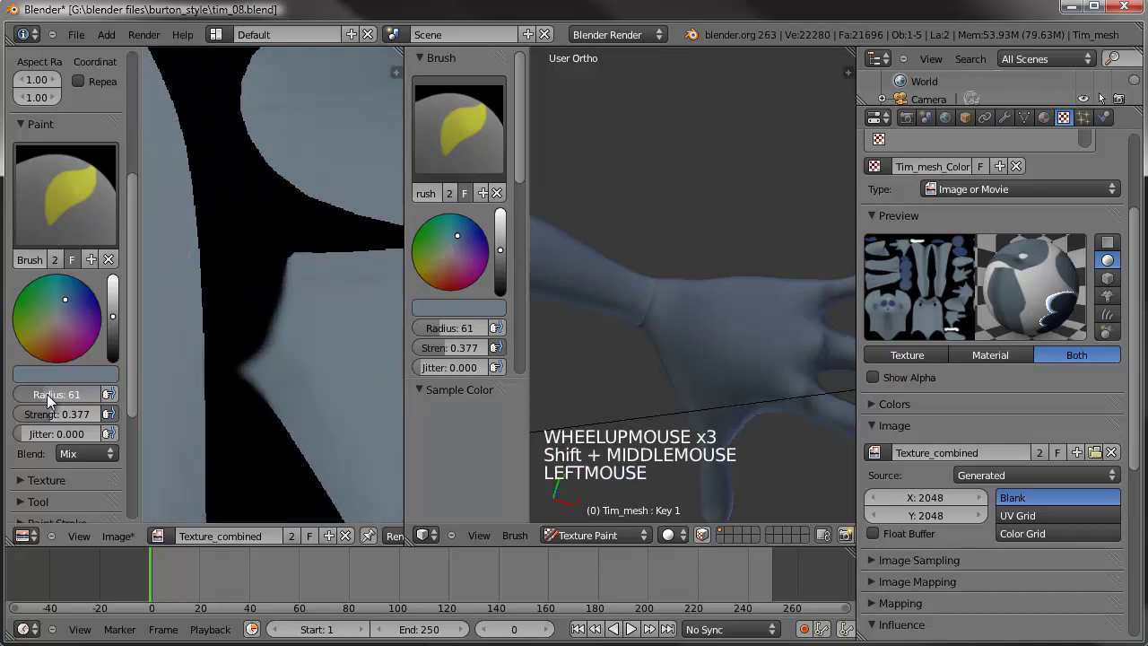
mouse_move(290, 279)
left_mouse_down()
mouse_move(267, 344)
mouse_move(283, 284)
left_mouse_up()
middle_click_drag(690, 339, 627, 224)
- Paint blue-grey past the wrist edges of the other hand UV islands on the texture's right side
scroll(338, 318, "down", 4)
mouse_move(338, 318)
middle_mouse_down("shift")
mouse_move(174, 370)
mouse_move(225, 353)
middle_mouse_up("shift")
scroll(323, 236, "up", 2)
left_click(328, 240)
middle_click_drag(331, 256, 346, 371, "shift")
scroll(206, 202, "down", 2)
middle_click_drag(205, 202, 284, 259, "shift")
scroll(307, 245, "up", 3)
left_click_drag(308, 245, 332, 303)
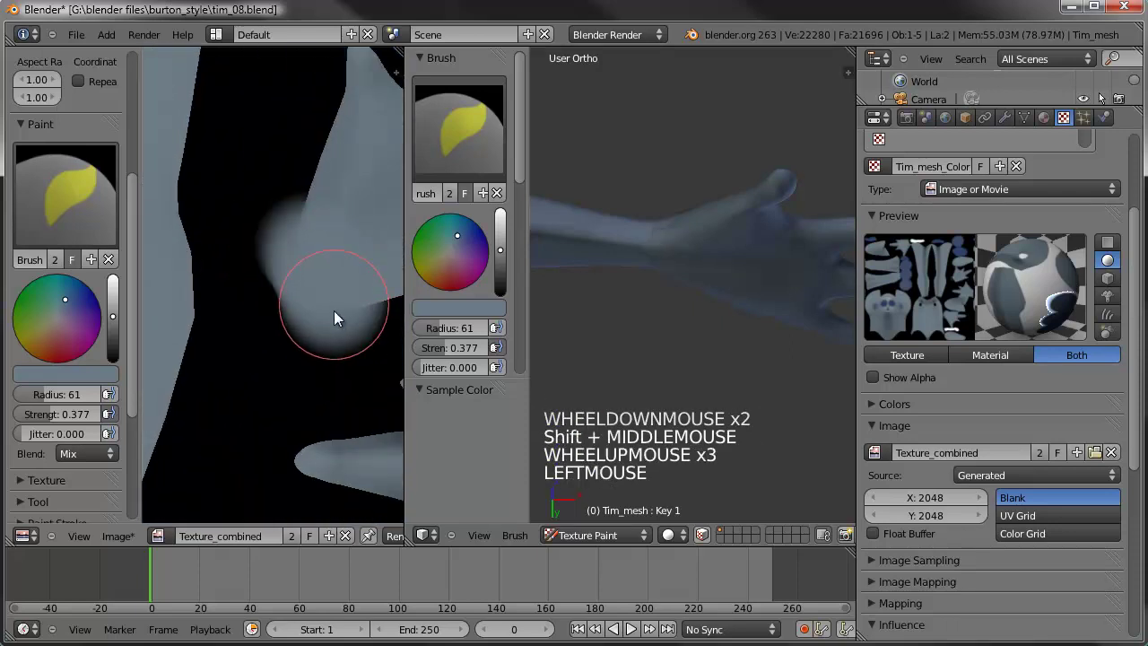
- Paint blue-grey past the wrist edge of the hand island beside the upper white teeth island
scroll(306, 250, "down", 2)
middle_click_drag(305, 250, 270, 373, "shift")
scroll(292, 284, "down", 3)
scroll(292, 284, "down", 2)
middle_click_drag(292, 284, 364, 325, "shift")
scroll(215, 220, "up", 3)
scroll(215, 220, "up", 1)
middle_click_drag(216, 219, 306, 350, "shift")
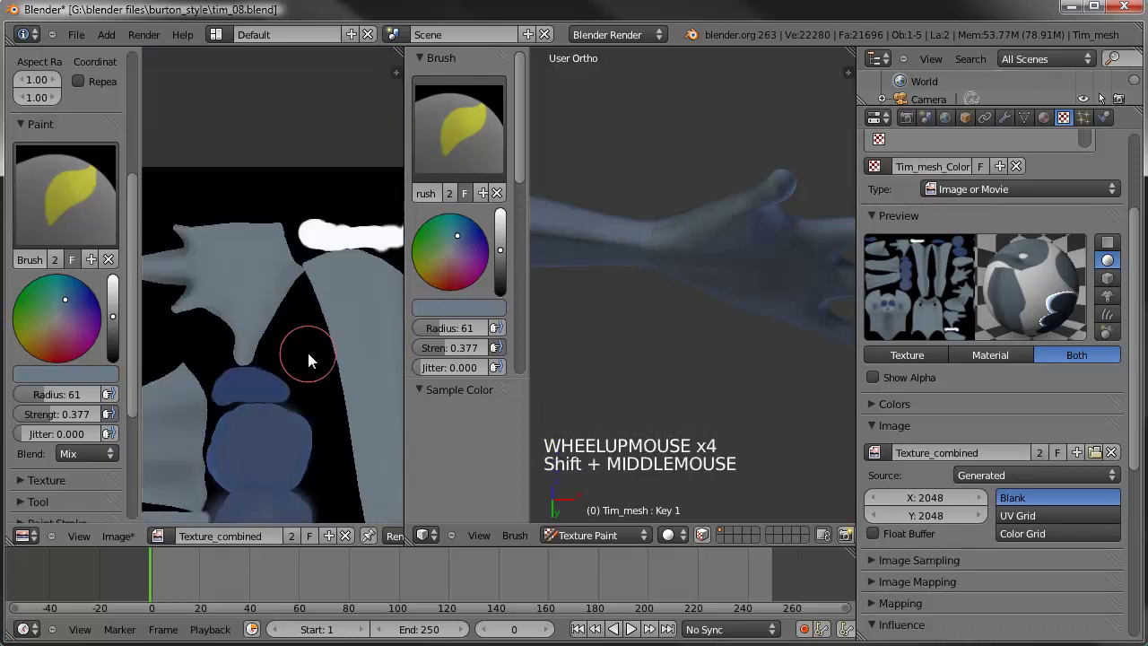
scroll(307, 350, "up", 4)
left_click(273, 187)
left_click(278, 211)
left_click(285, 233)
left_click(283, 236)
left_click(253, 181)
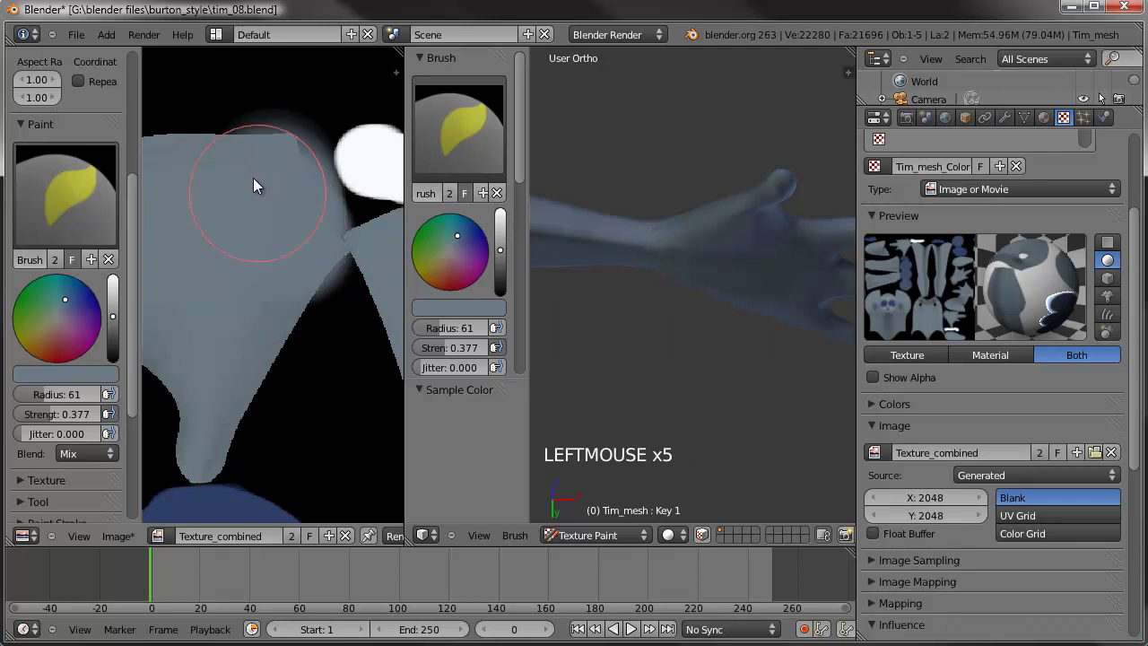
left_click(261, 164)
left_click(261, 164)
left_click(261, 164)
left_click(261, 164)
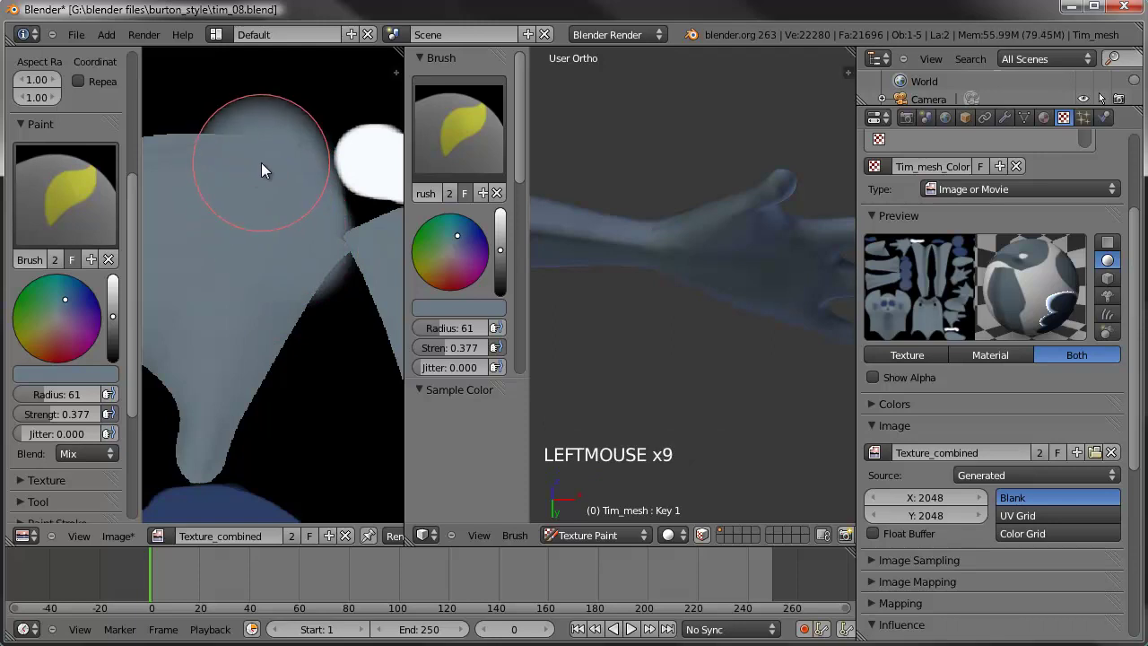
- Paint blue-grey over the remaining wrist seam directly on the 3D model, covering it from both sides
scroll(678, 277, "down", 4)
middle_click_drag(678, 278, 678, 331)
scroll(654, 238, "up", 4)
left_click(657, 251)
left_click(659, 256)
left_click(671, 245)
left_click(690, 236)
mouse_move(695, 236)
middle_mouse_down()
mouse_move(668, 448)
mouse_move(669, 285)
mouse_move(626, 347)
mouse_move(541, 341)
mouse_move(538, 355)
middle_mouse_up()
left_click(668, 285)
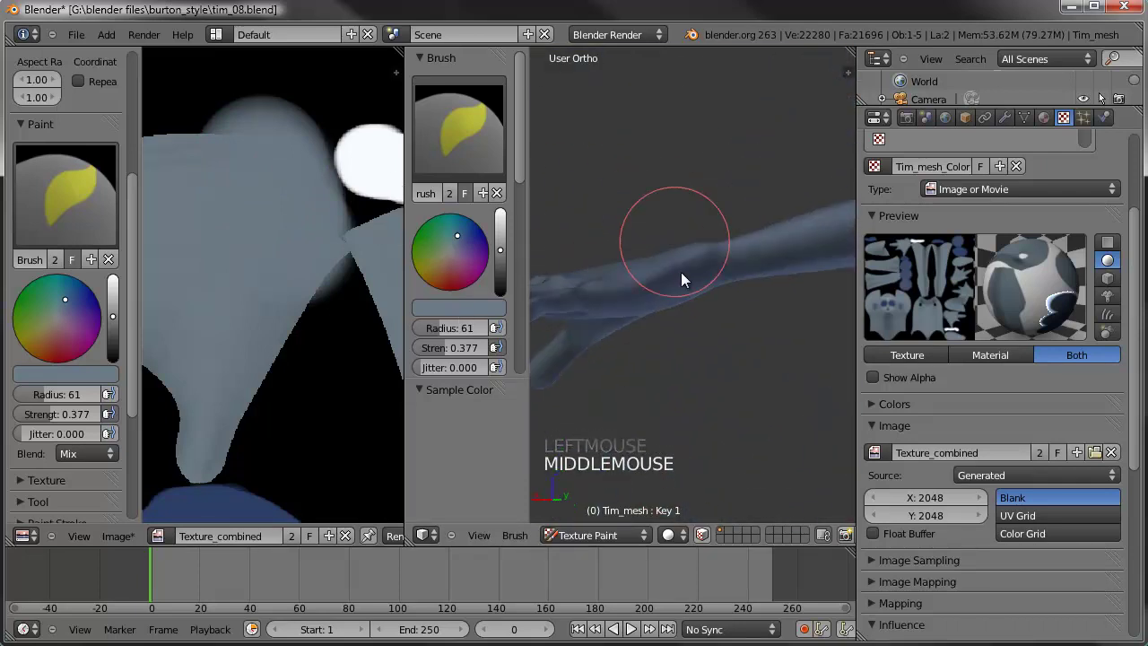
- Examine the painted texture on the character's body, neck and face, and over the whole UV layout
scroll(664, 228, "down", 3)
middle_click_drag(663, 228, 615, 164, "shift")
scroll(874, 305, "down", 4)
middle_click_drag(837, 307, 610, 323, "shift")
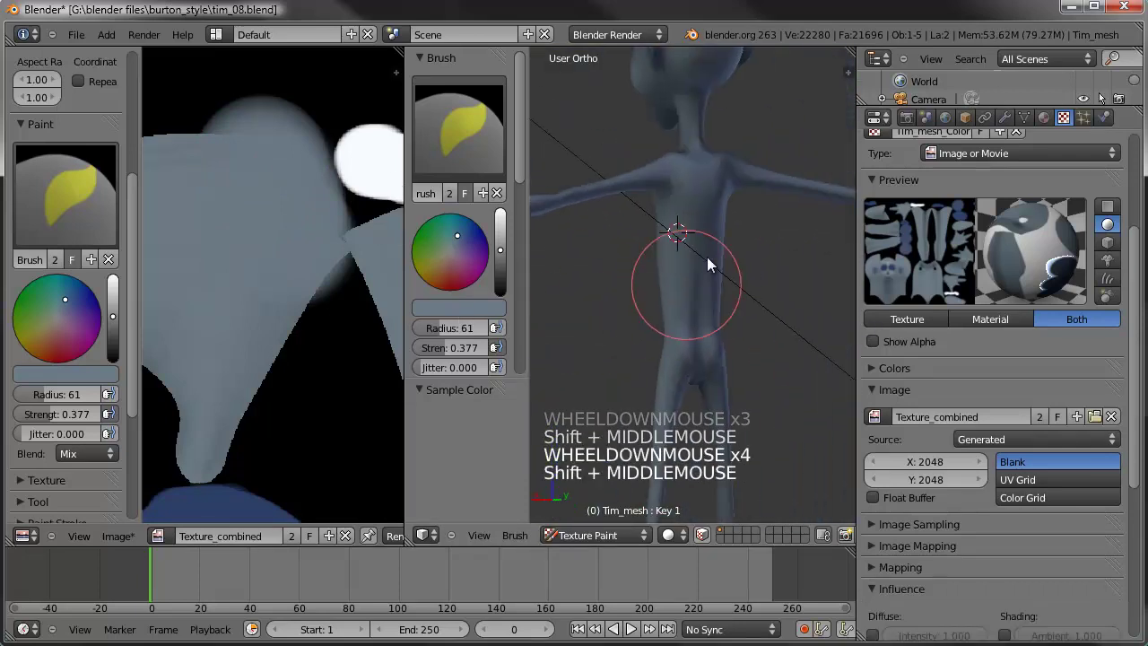
middle_click_drag(744, 404, 779, 89, "shift")
middle_click_drag(699, 262, 814, 417)
middle_click_drag(584, 410, 908, 348, "shift")
scroll(673, 313, "down", 2)
middle_click_drag(673, 313, 683, 370, "shift")
scroll(712, 279, "down", 1, "shift")
middle_click_drag(712, 279, 714, 319, "shift")
scroll(742, 387, "up", 7)
scroll(742, 387, "down", 4)
scroll(703, 233, "up", 3)
middle_click_drag(702, 233, 701, 392, "shift")
scroll(701, 392, "up", 5)
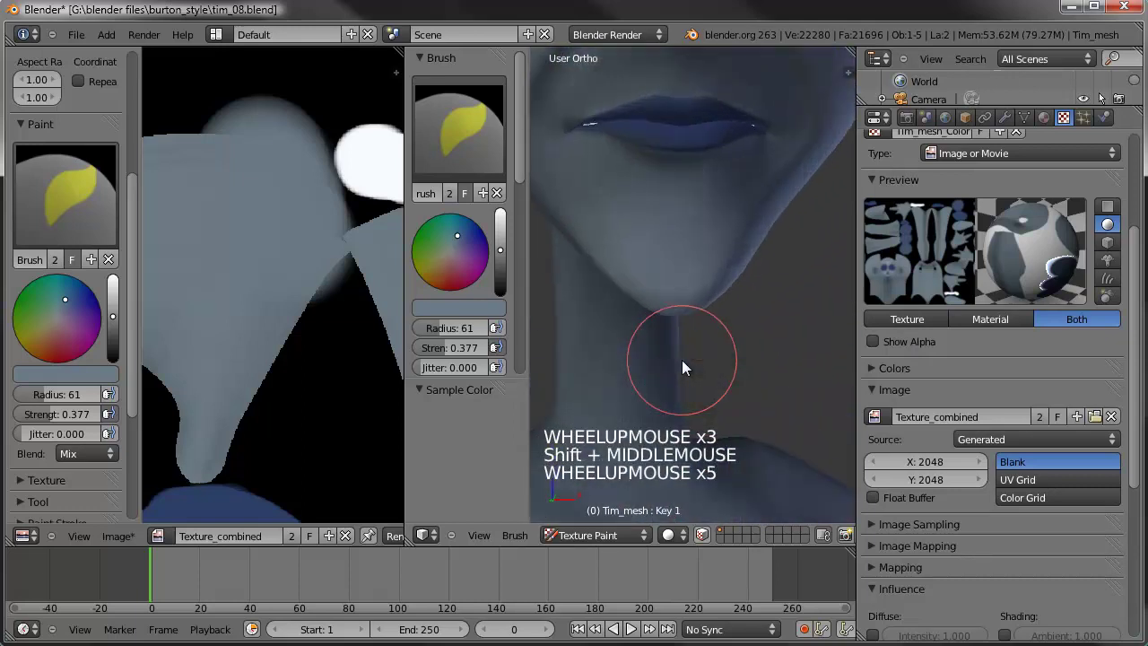
middle_click_drag(689, 244, 692, 357, "shift")
scroll(688, 210, "down", 6)
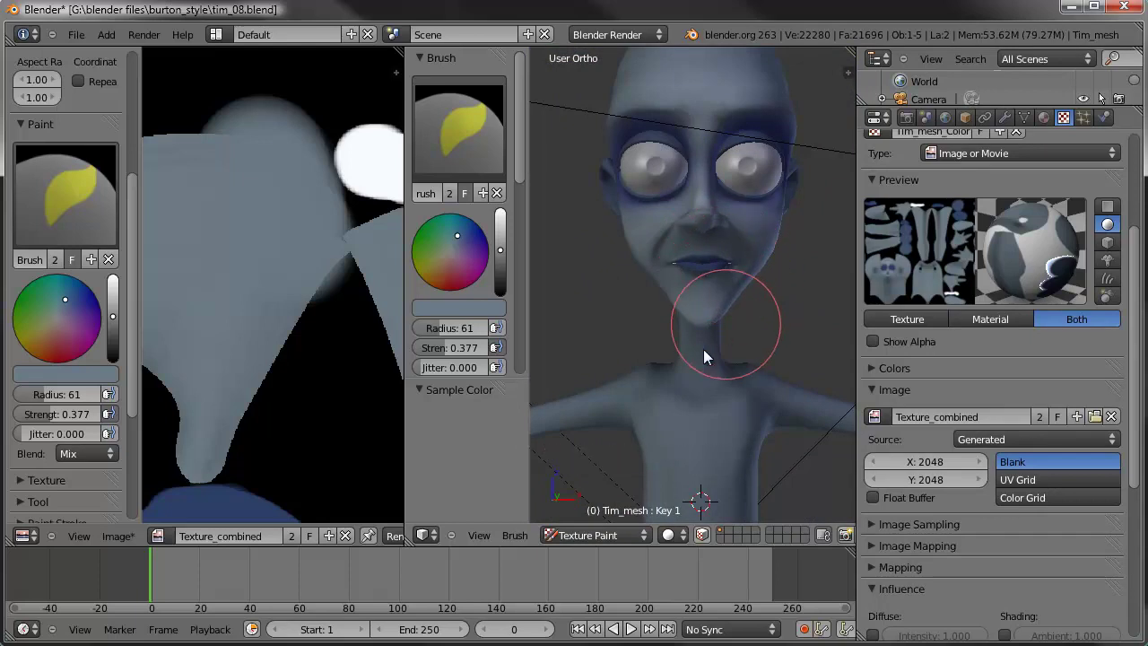
middle_click_drag(748, 379, 735, 377)
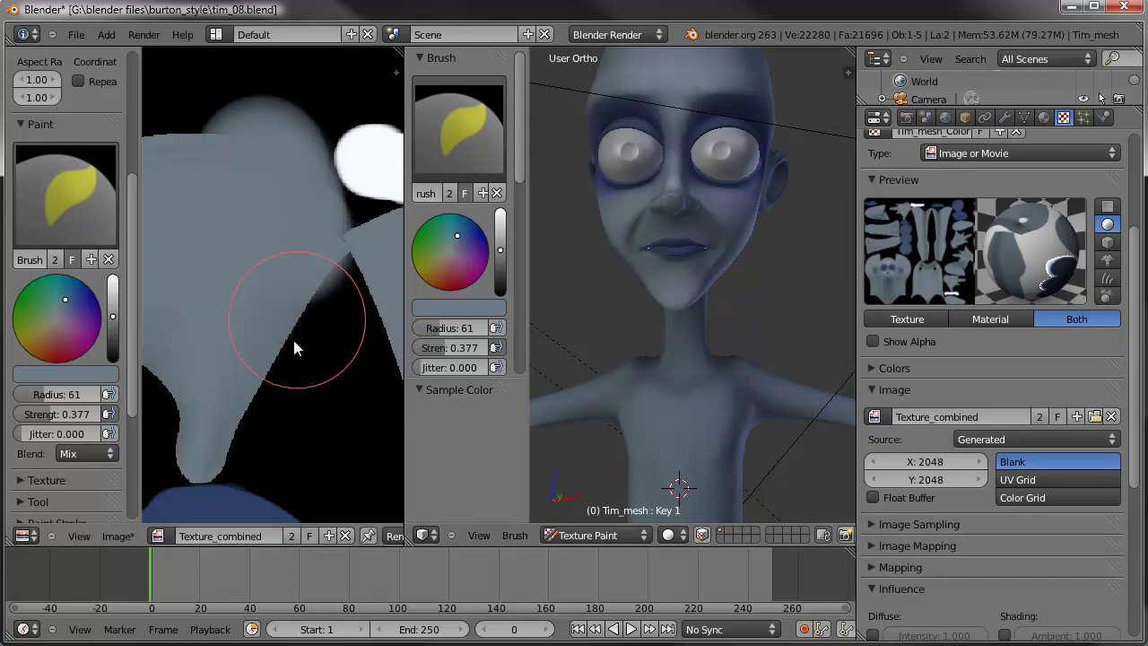
scroll(289, 346, "down", 8)
scroll(715, 381, "down", 4)
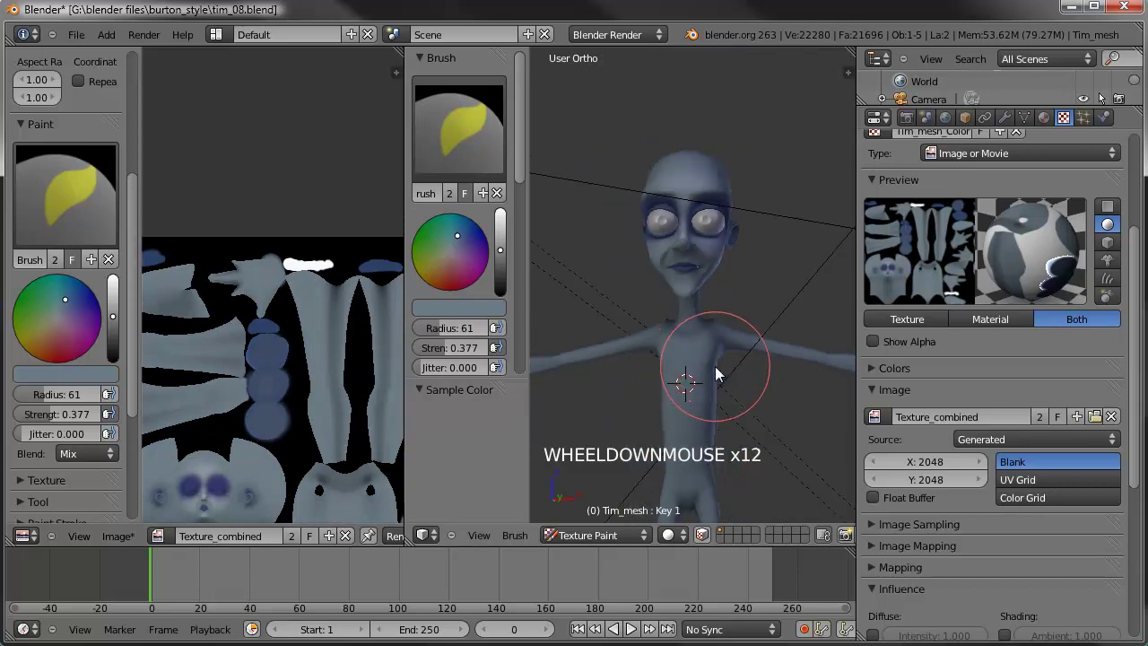
- Save all painted texture layers with the Texture Paint Layers add-on
key("n")
scroll(753, 296, "down", 10)
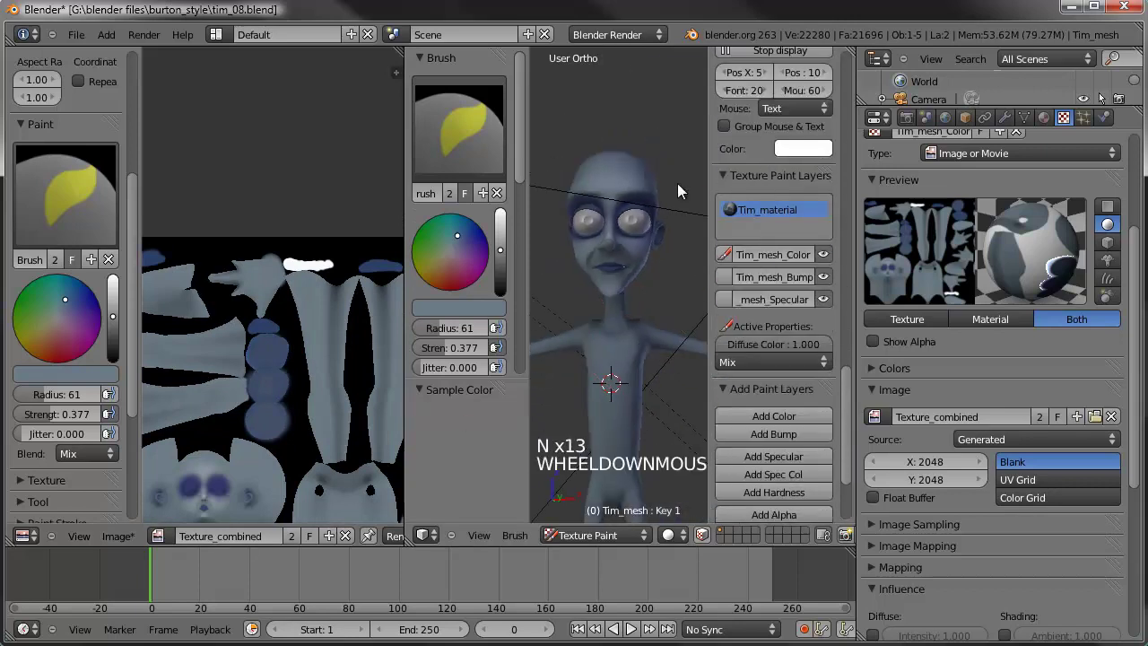
scroll(793, 433, "down", 1)
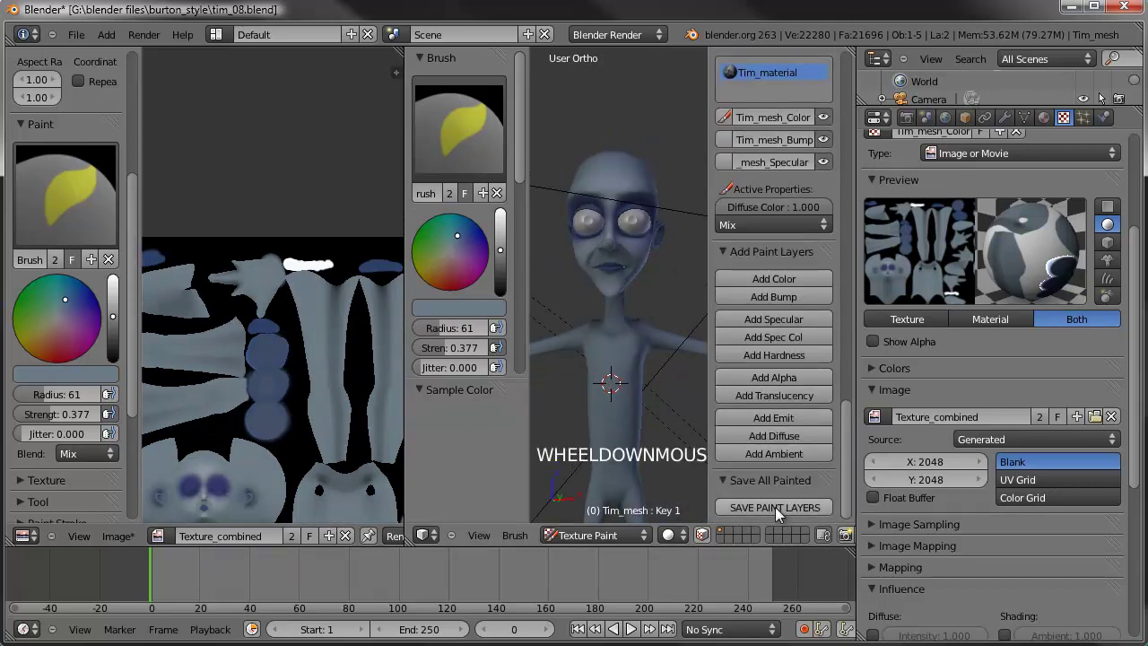
left_click(775, 507)
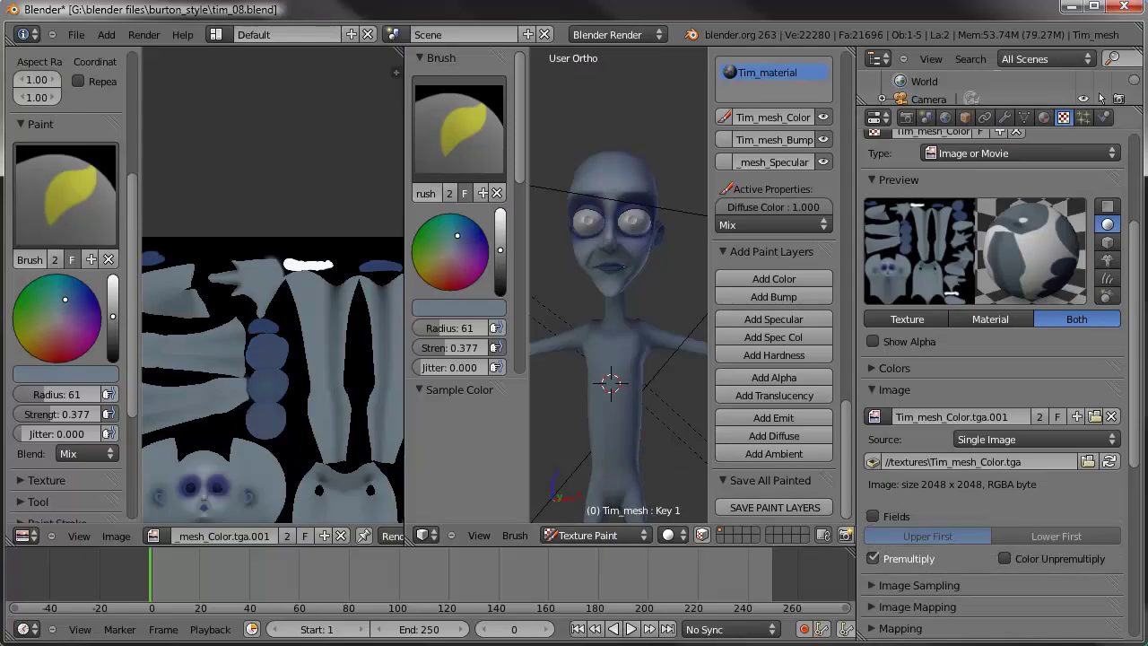
scroll(665, 447, "down", 1)
scroll(759, 348, "up", 1)
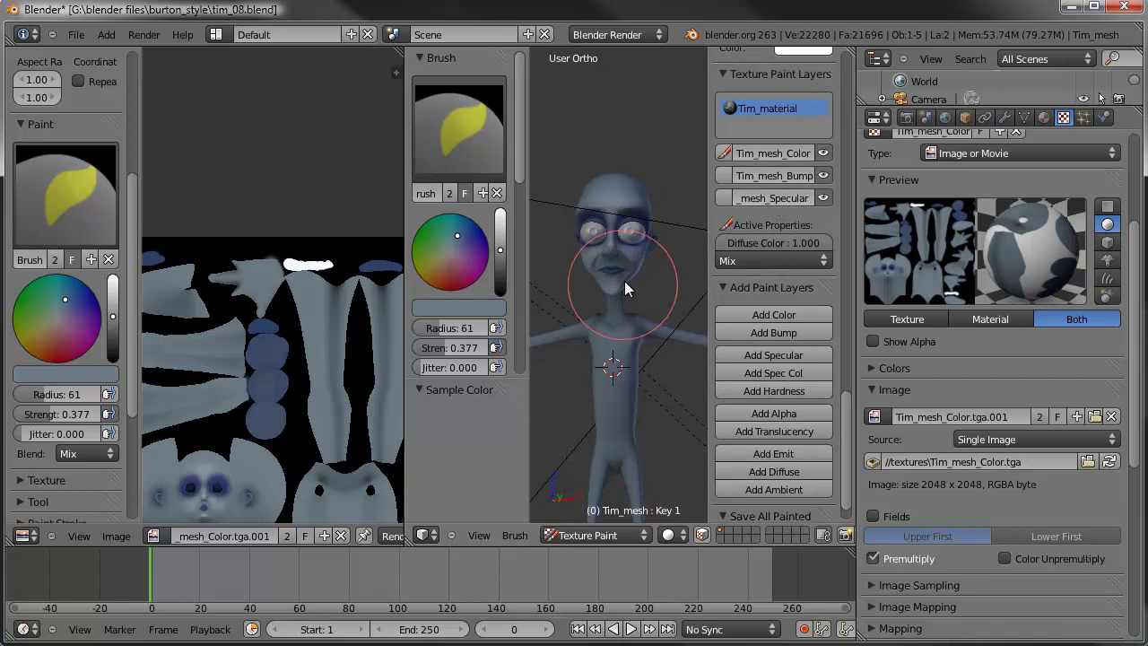
- Make Tim_mesh_Bump the active paint layer and widen the 3D view over the image editor, framing the face
scroll(624, 282, "up", 4)
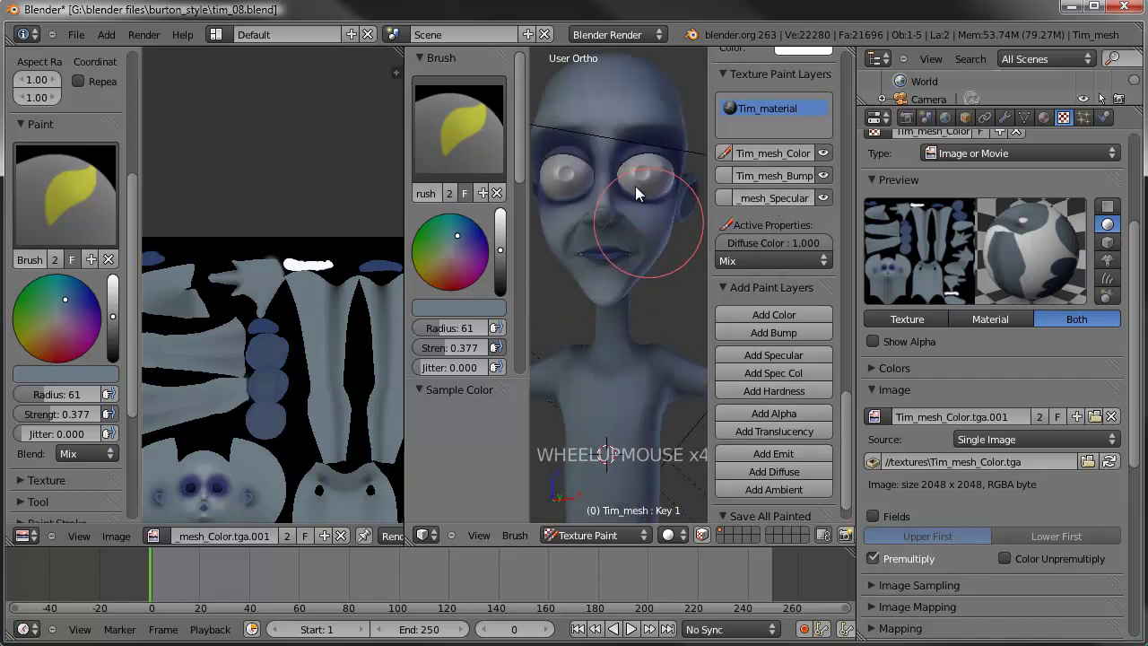
left_click(726, 180)
middle_click_drag(640, 235, 538, 340)
left_click_drag(404, 466, 336, 469)
scroll(418, 246, "up", 2)
middle_click_drag(419, 246, 545, 359, "shift")
scroll(476, 305, "up", 3)
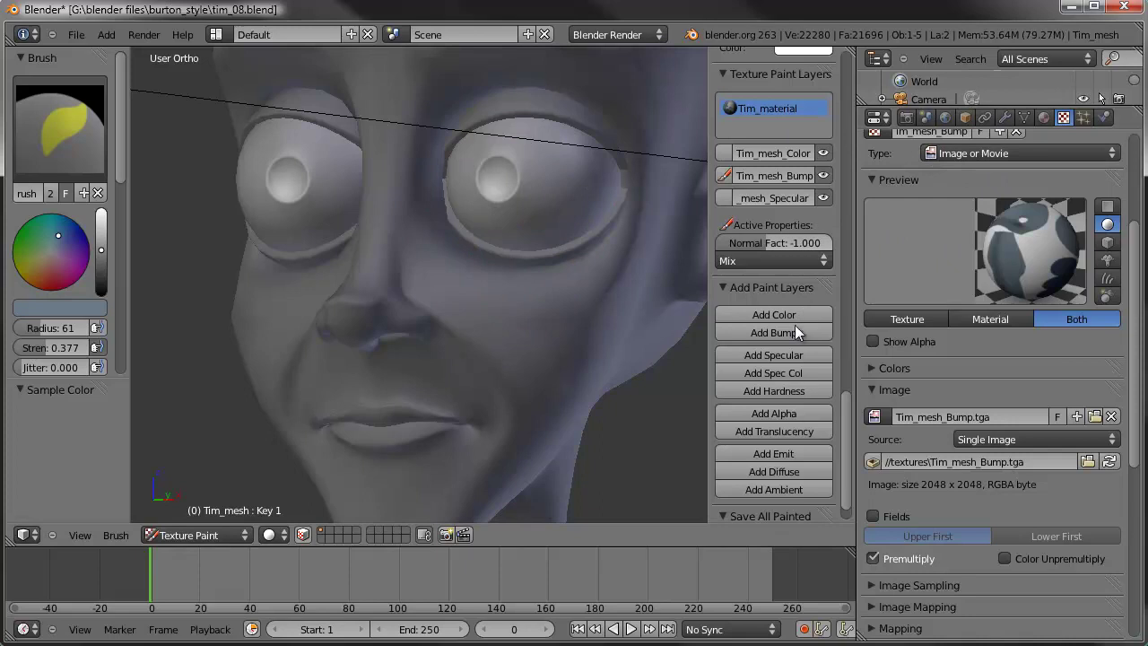
- Set the Normal influence of the Tim_mesh_Bump texture to 1
scroll(1071, 126, "up", 3)
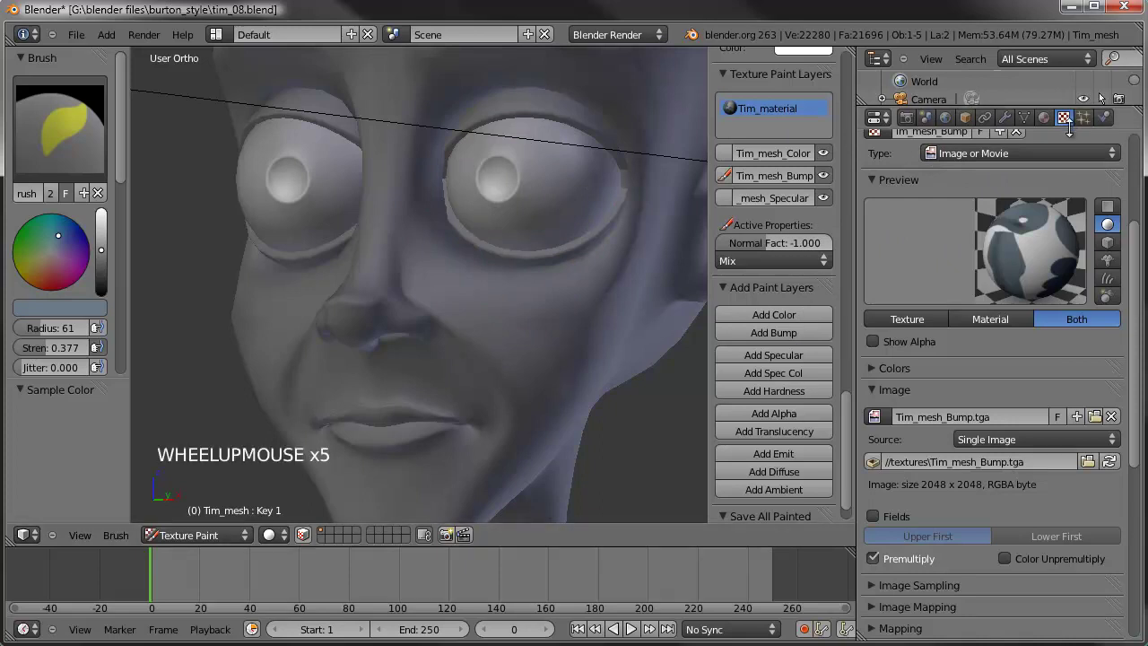
left_click(1065, 119)
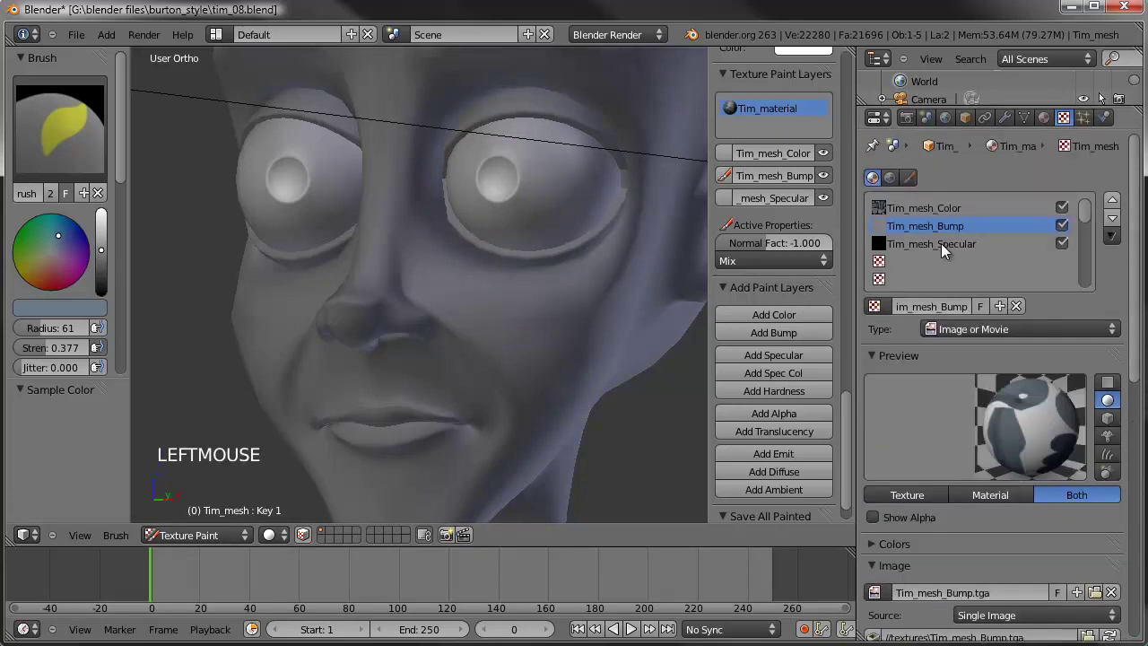
left_click(941, 243)
left_click(936, 225)
scroll(1006, 416, "down", 7)
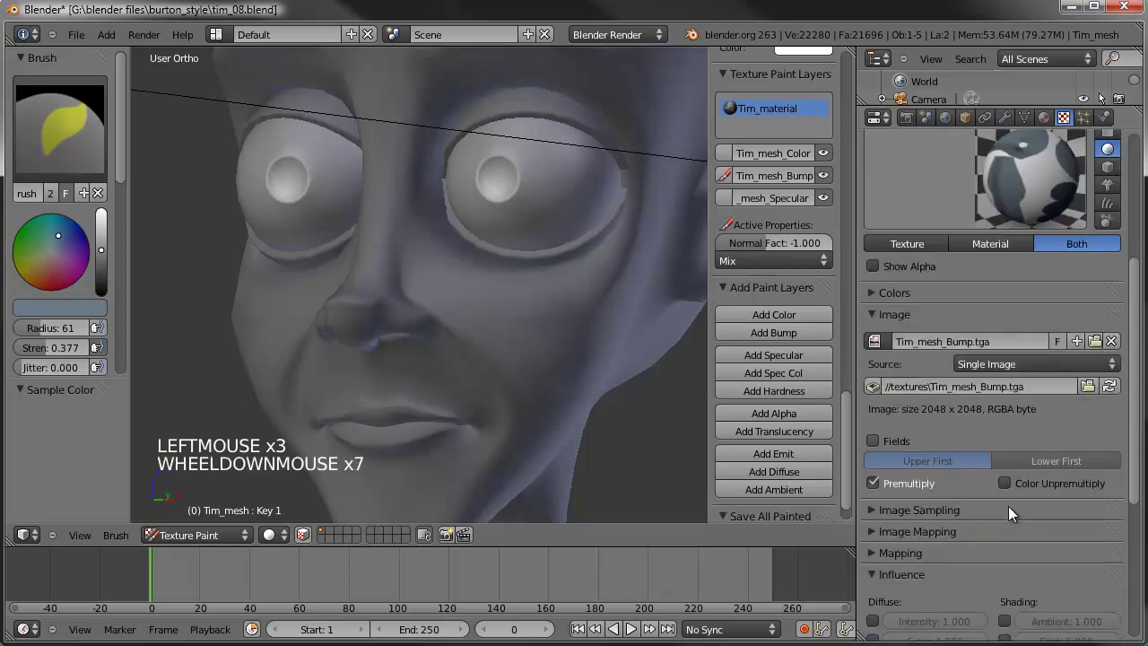
scroll(1007, 506, "down", 6)
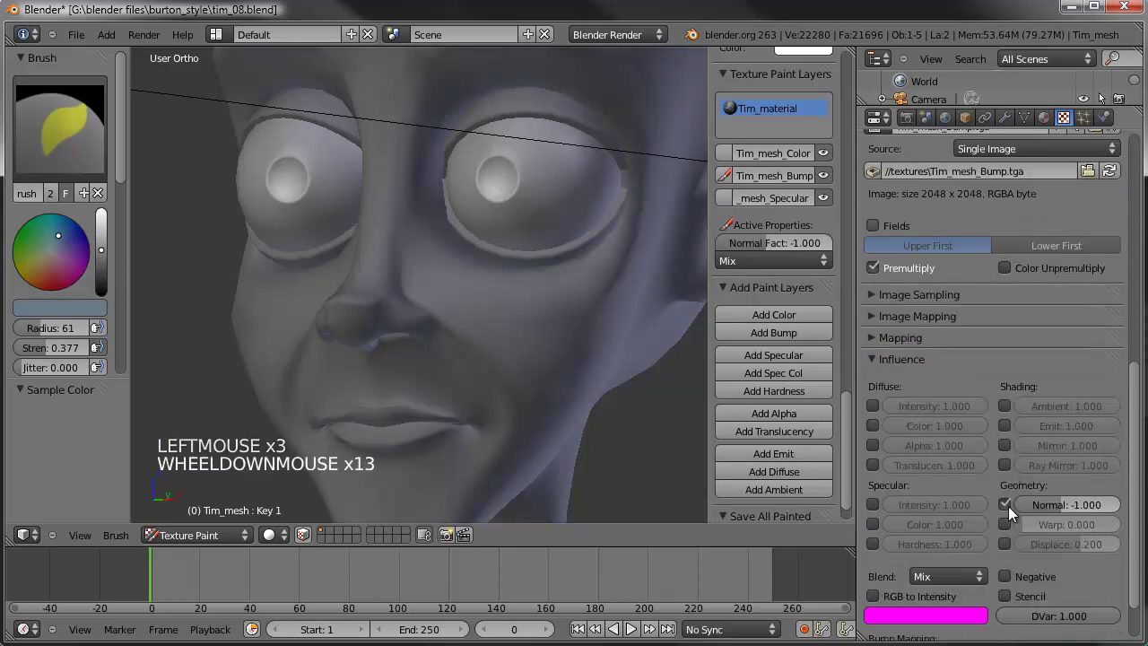
left_click(1065, 508)
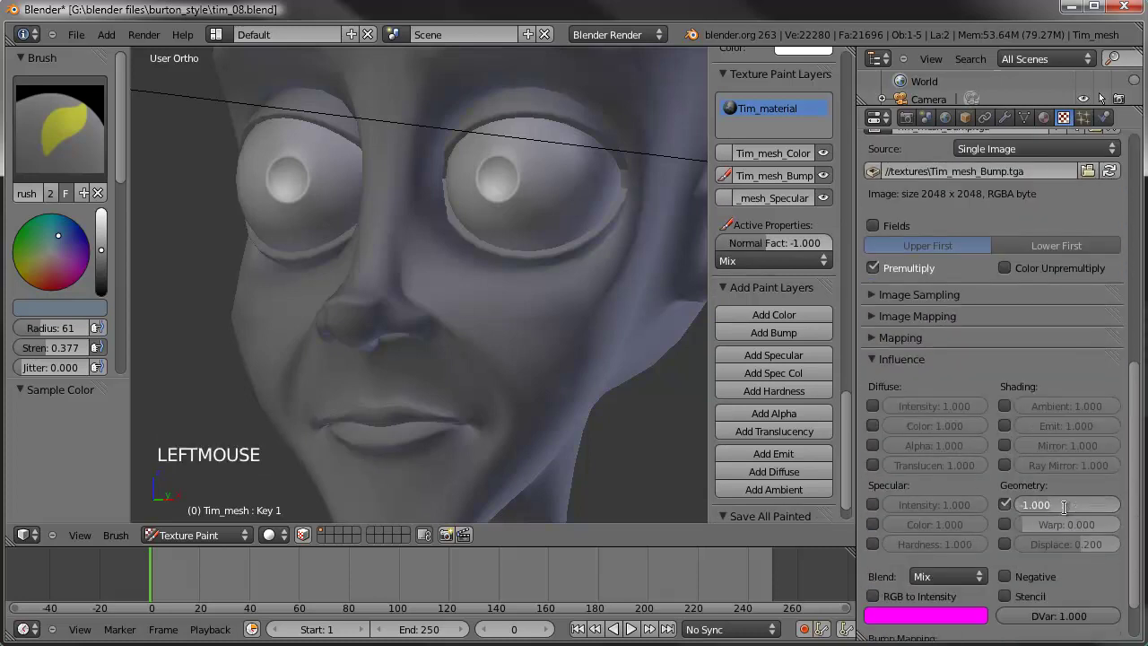
type("1")
key("Return")
scroll(1044, 423, "up", 6)
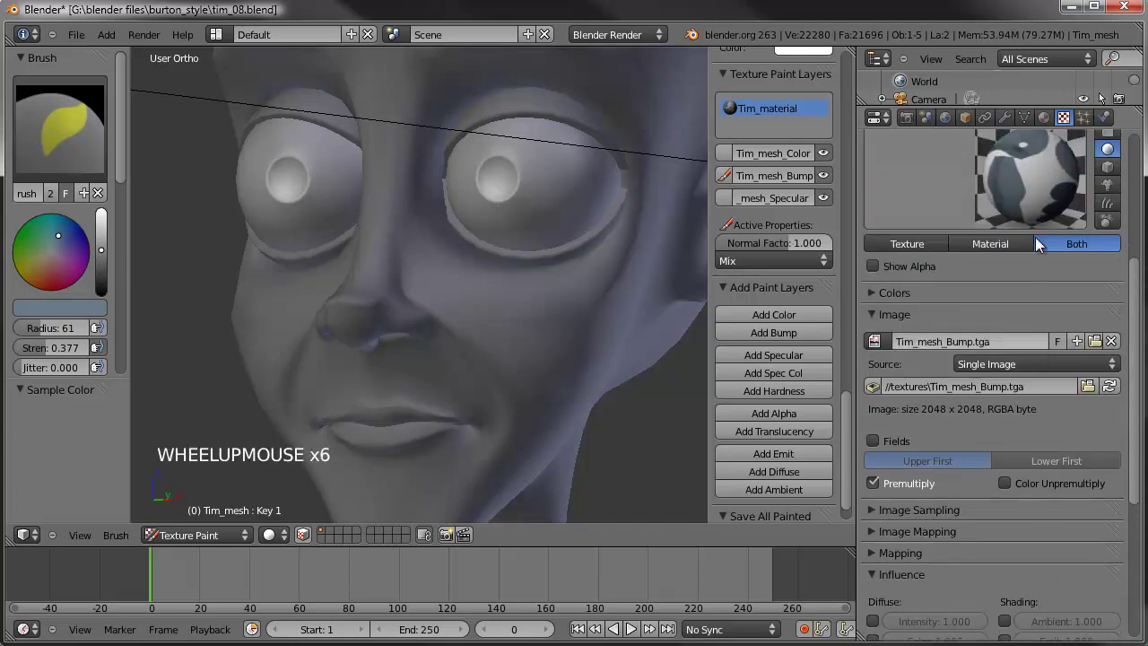
scroll(1034, 236, "up", 6)
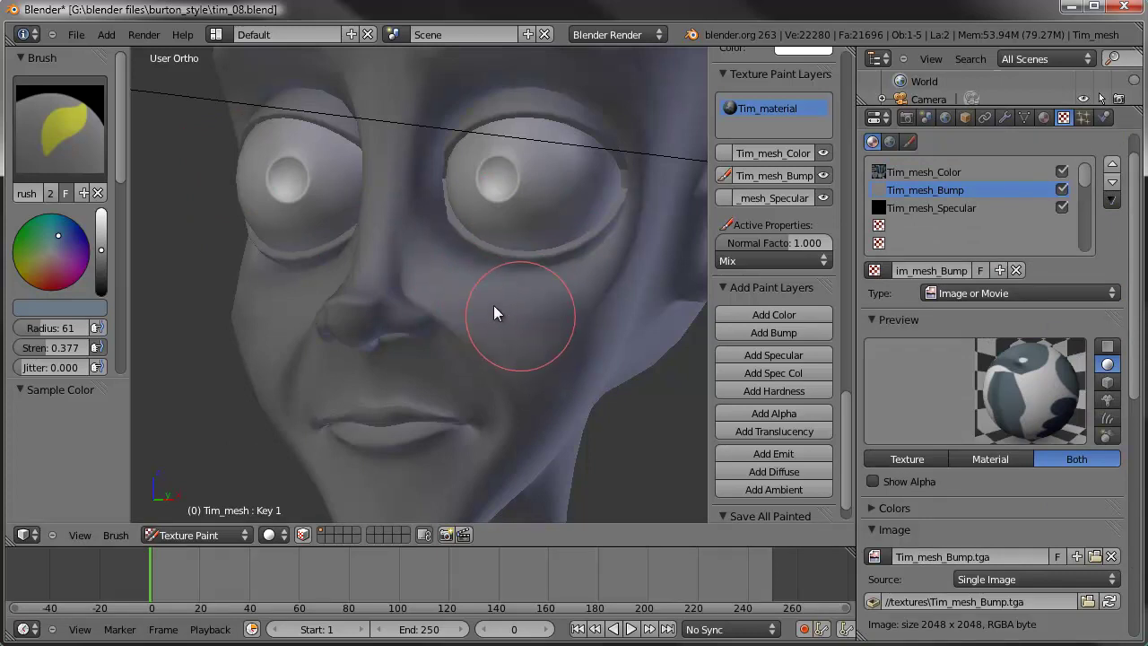
- Frame the eyes and forehead and set the brush colour to black
scroll(555, 309, "down", 1)
middle_click_drag(555, 268, 494, 332, "shift")
scroll(553, 376, "up", 1)
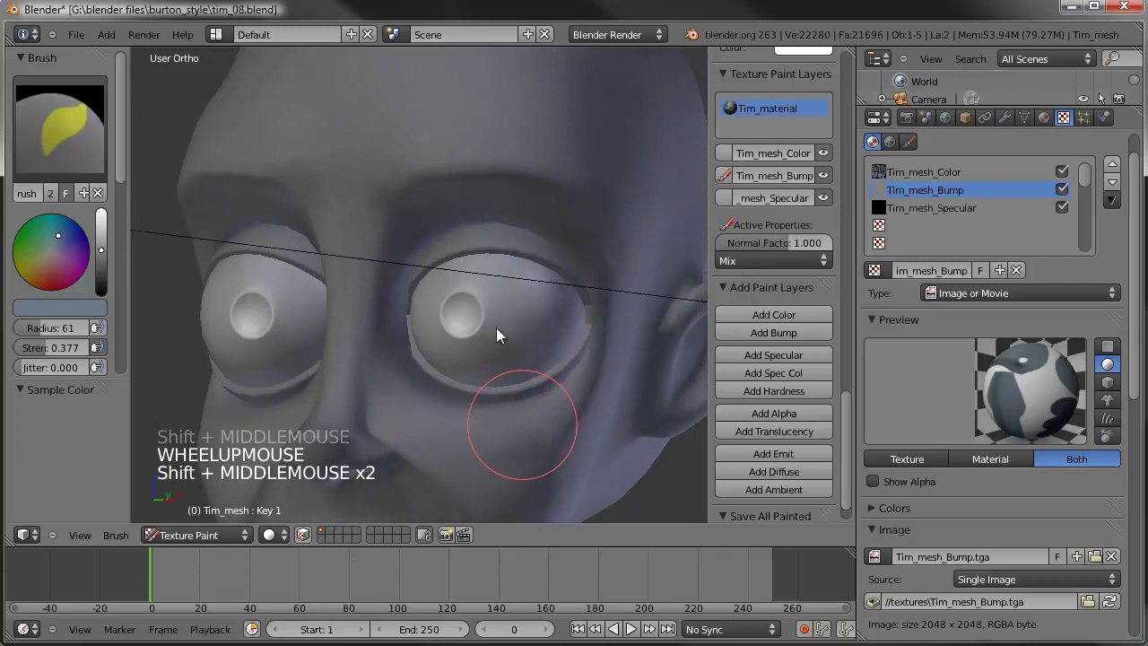
left_click(50, 252)
left_click_drag(100, 242, 101, 295)
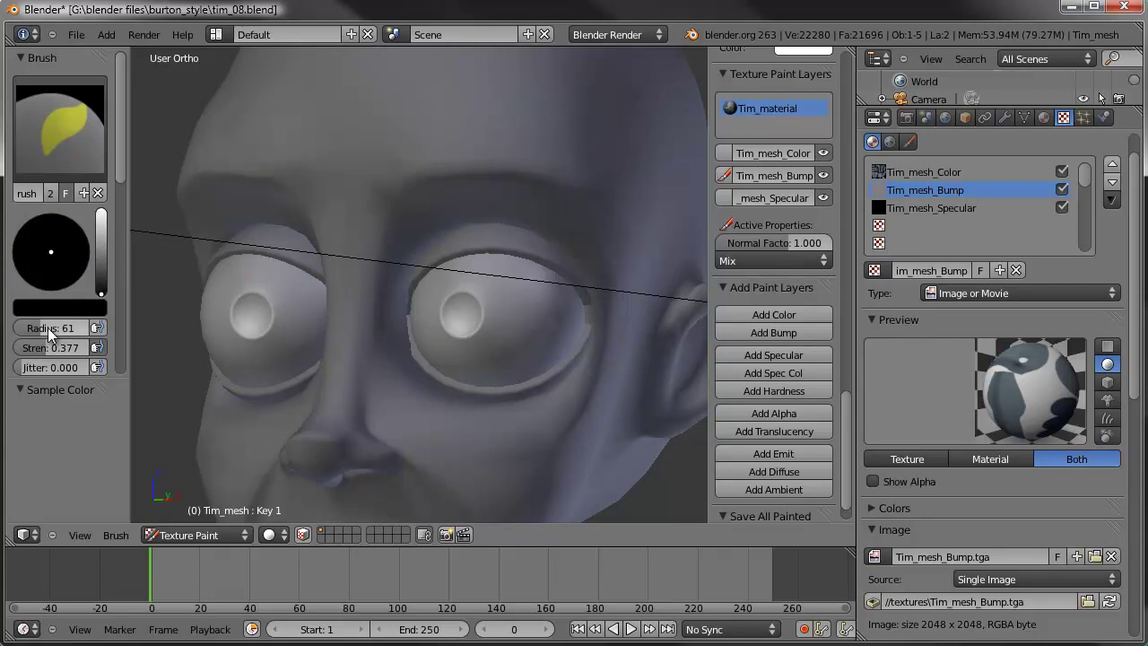
- Reshape the brush's falloff curve into a sharp, concave profile by lowering its middle points
scroll(61, 373, "down", 7)
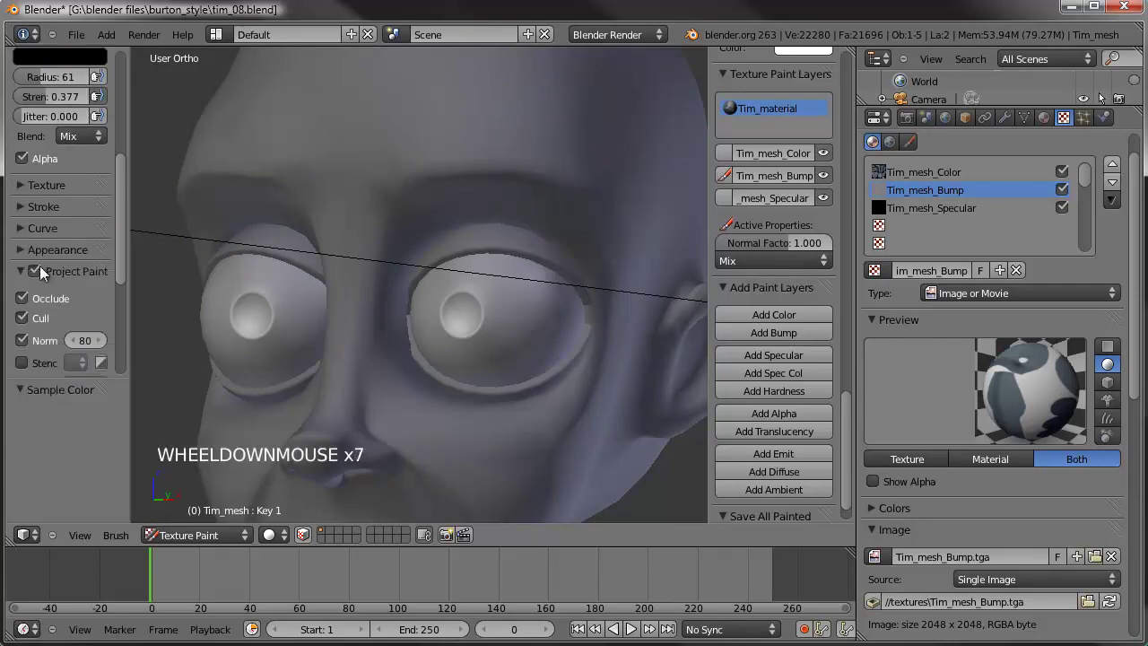
left_click(22, 230)
scroll(36, 300, "down", 2)
left_click(21, 306)
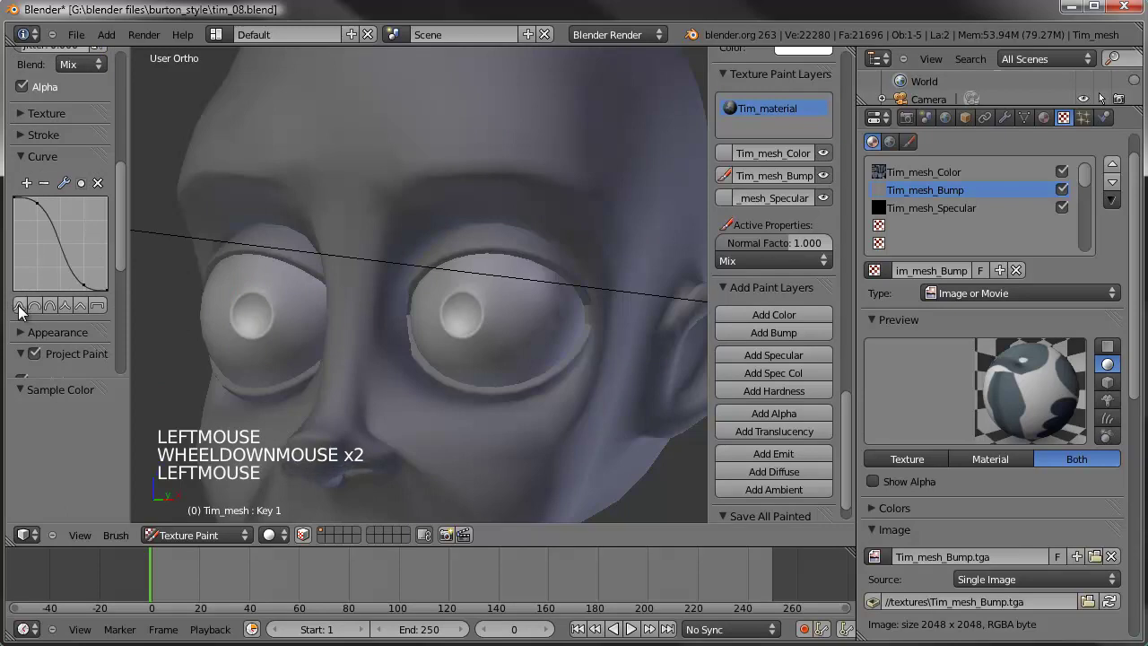
left_click(66, 307)
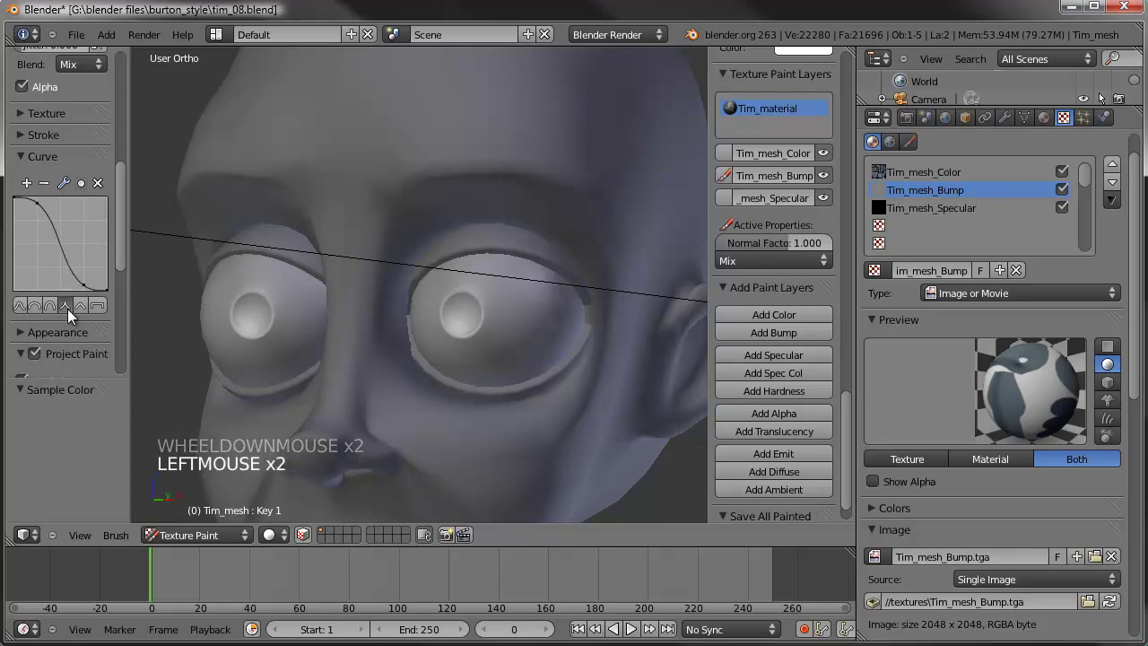
left_click_drag(83, 286, 75, 284)
left_click(37, 272)
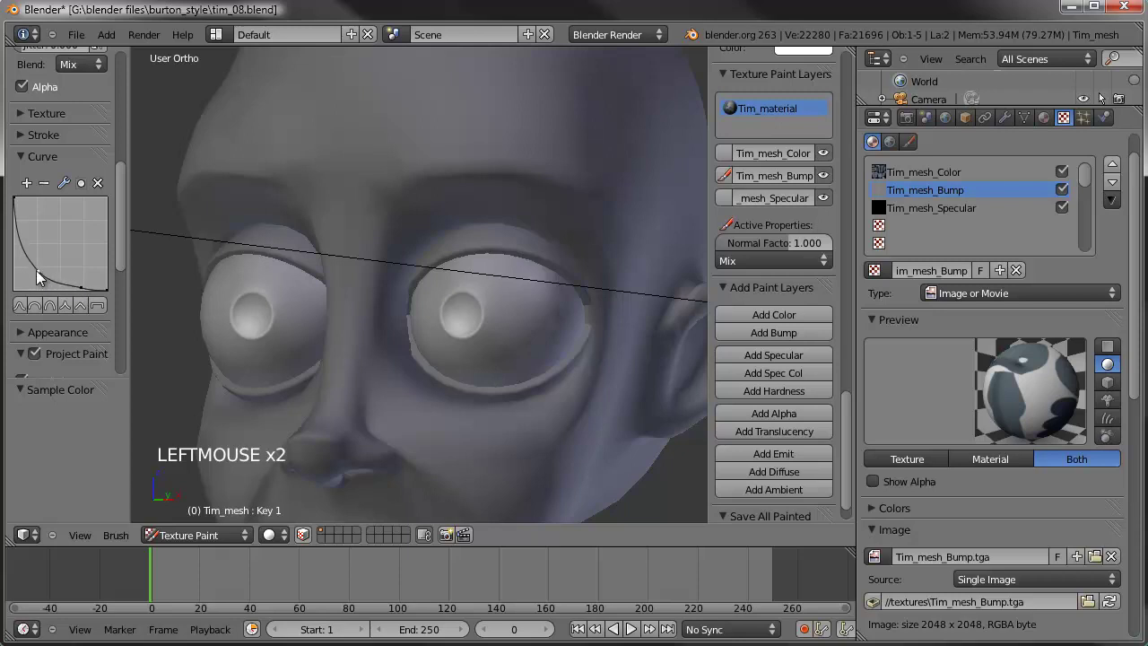
- Try a black bump stroke across the forehead, inspect it from the side and undo it
middle_click_drag(447, 91, 448, 268, "shift")
scroll(372, 221, "up", 2)
mouse_move(372, 221)
left_mouse_down()
mouse_move(499, 210)
mouse_move(599, 228)
left_mouse_up()
scroll(599, 233, "down", 2)
middle_click_drag(595, 289, 507, 353)
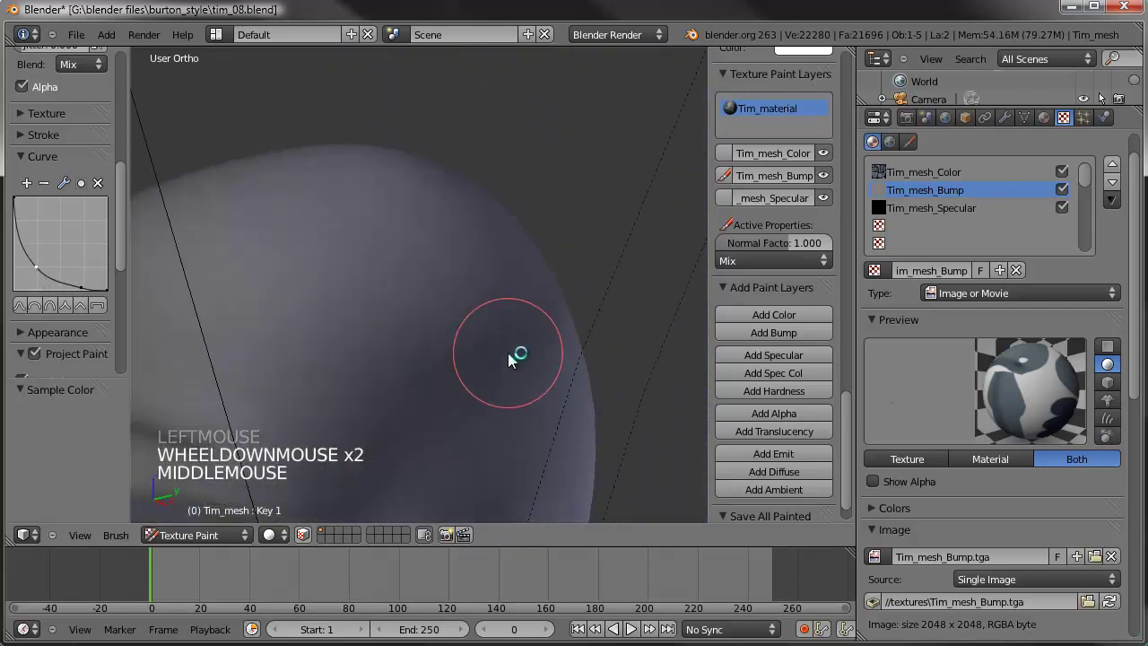
key("ctrl+z")
middle_click_drag(326, 395, 553, 246, "shift")
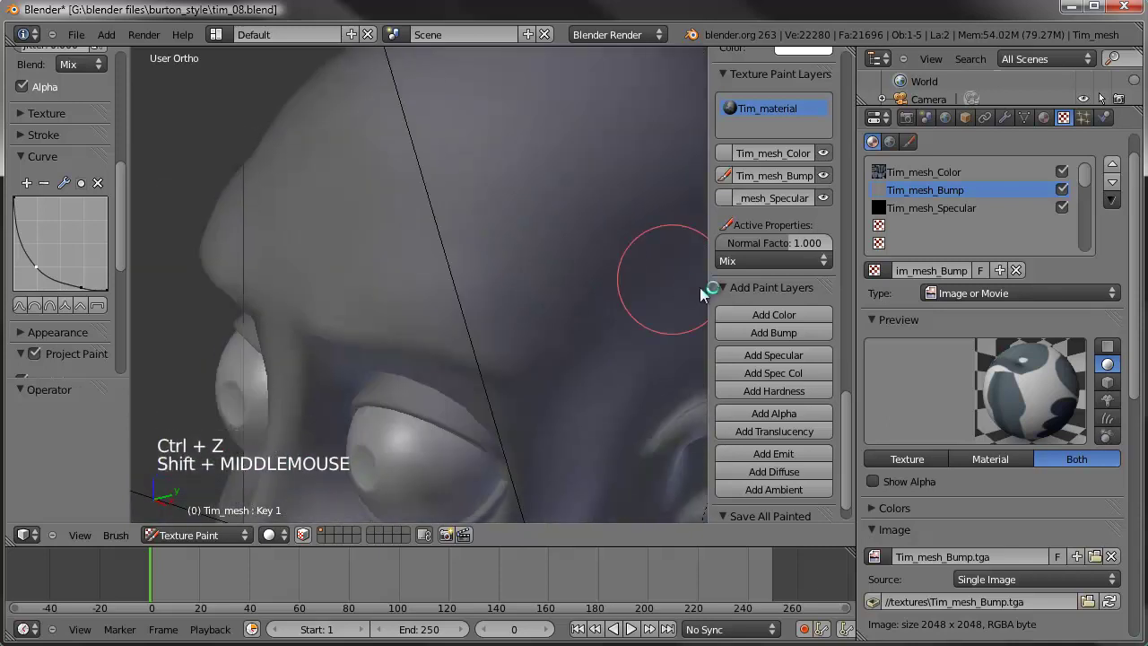
- Turn on Textured Solid and GLSL shading for the 3D view, and try a bump stroke across the forehead
mouse_move(846, 417)
left_mouse_down()
mouse_move(848, 461)
mouse_move(851, 337)
left_mouse_up()
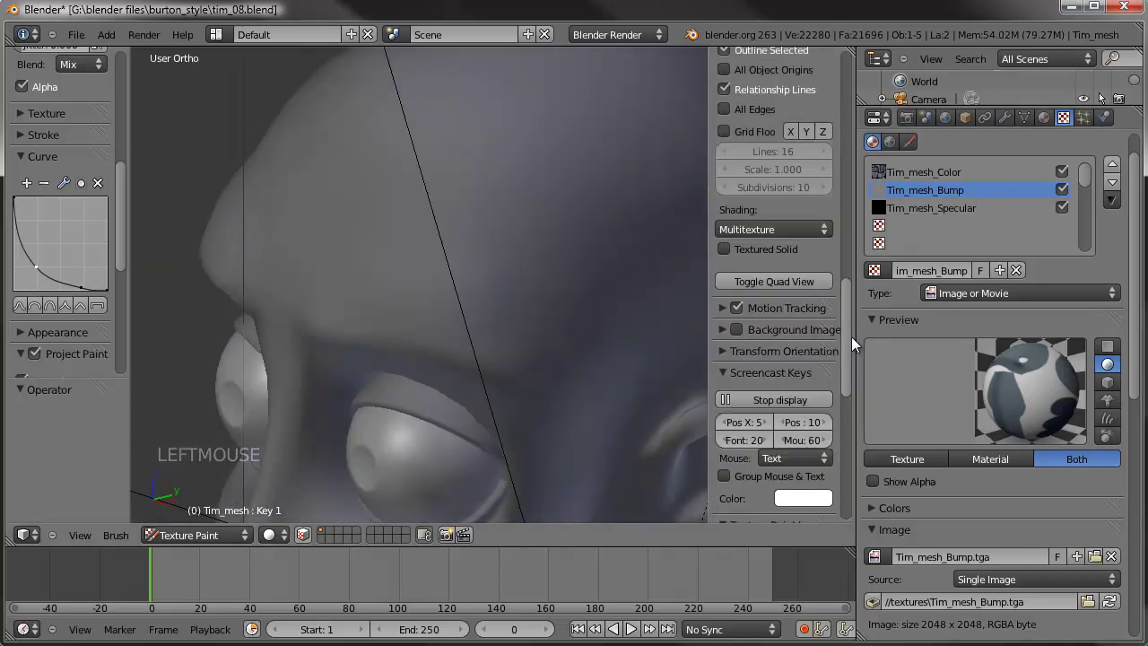
left_click(724, 250)
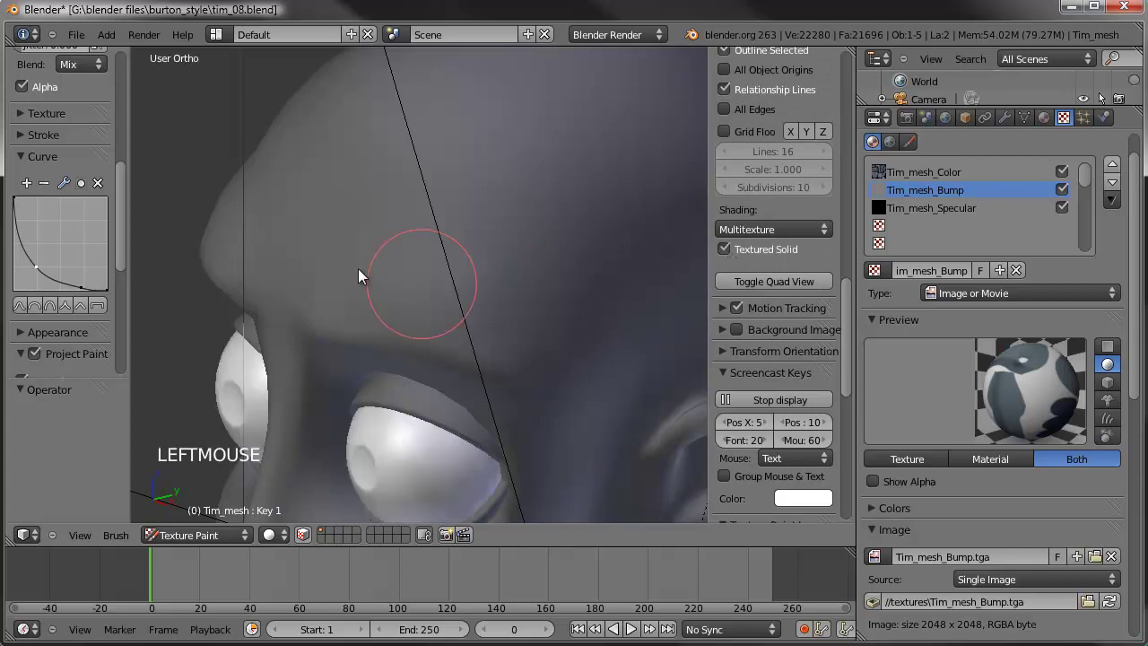
key("ctrl+z")
left_click(777, 228)
left_click(773, 170)
left_click_drag(338, 264, 510, 287)
key("ctrl+z")
- Set the Tim_mesh_Bump texture's Normal influence to -1 and undo the last test stroke
scroll(1018, 479, "down", 1)
scroll(1010, 472, "down", 10)
left_click(1064, 537)
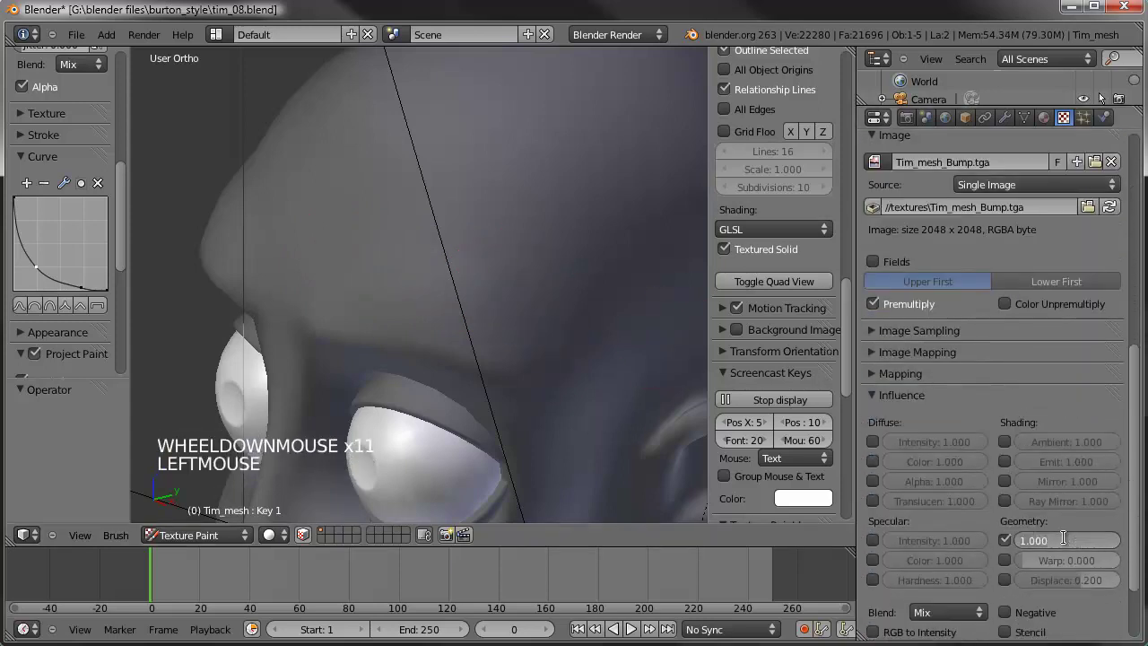
type("-1")
key("Return")
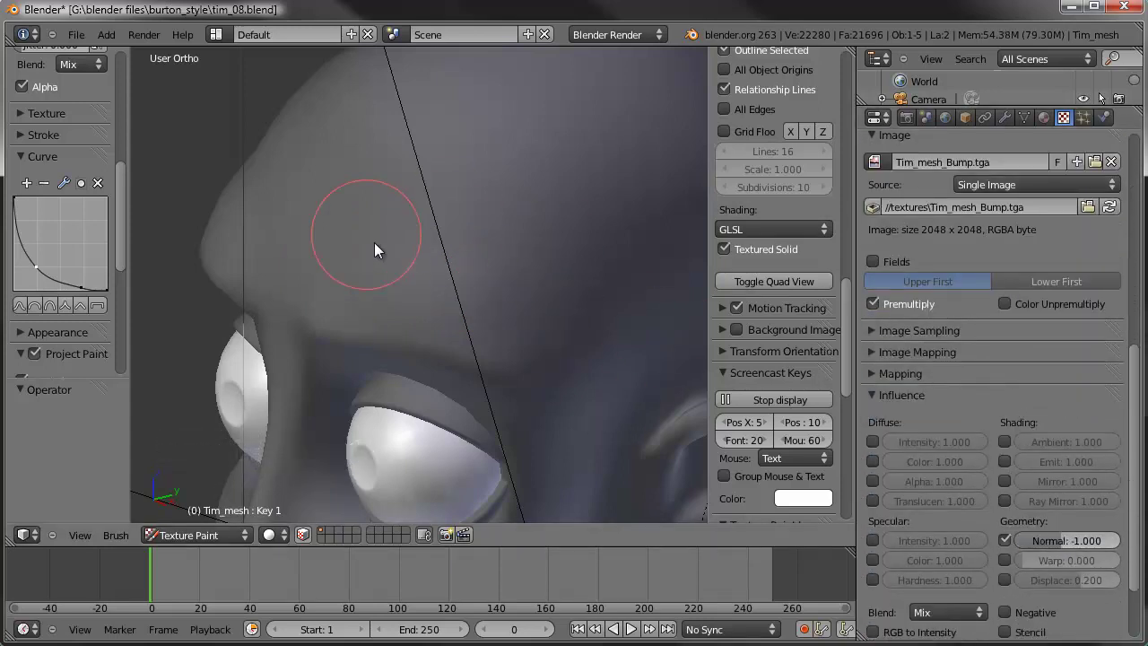
key("ctrl+z")
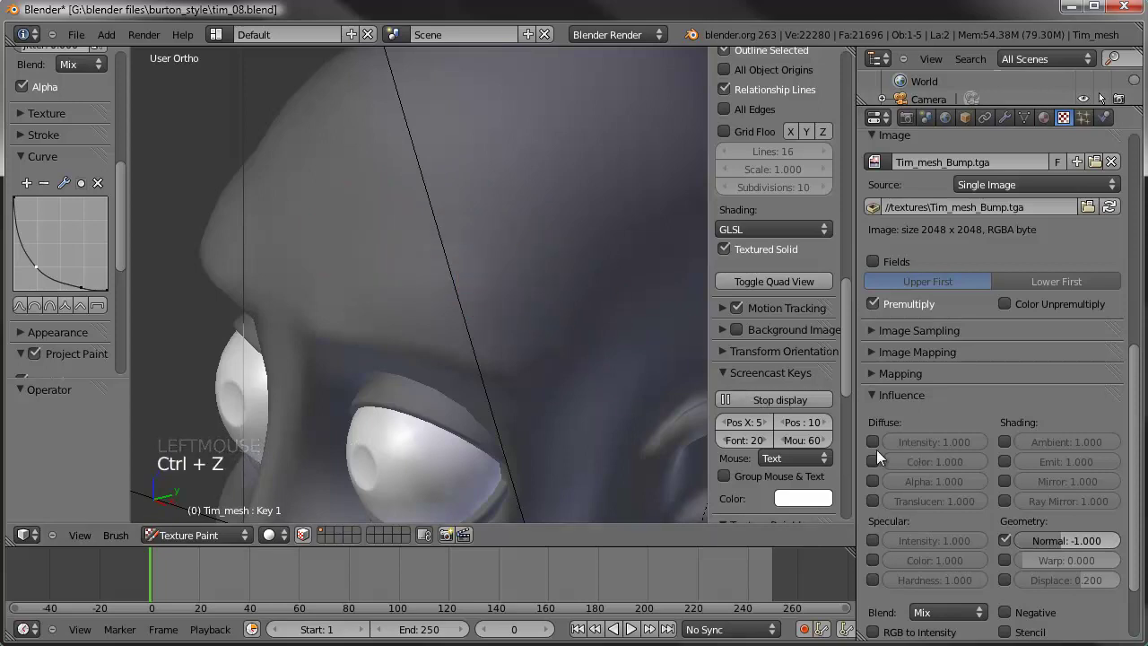
- Review the bump texture's influence settings and the paint layer options for Tim_material
scroll(970, 299, "up", 10)
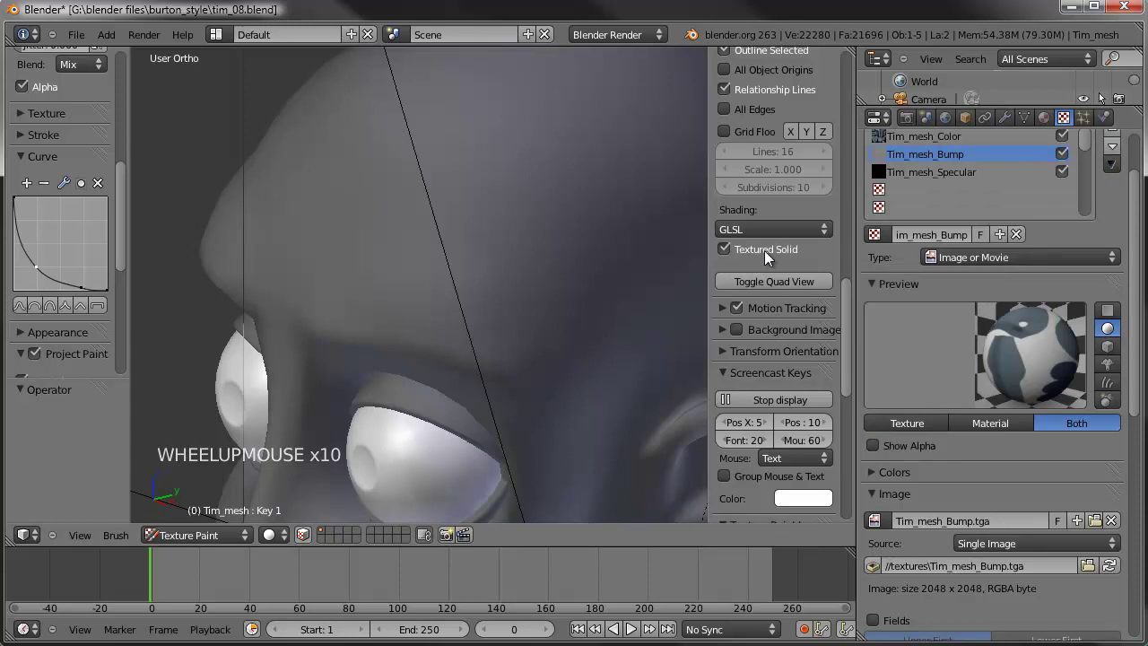
scroll(764, 249, "down", 7)
scroll(779, 411, "down", 4)
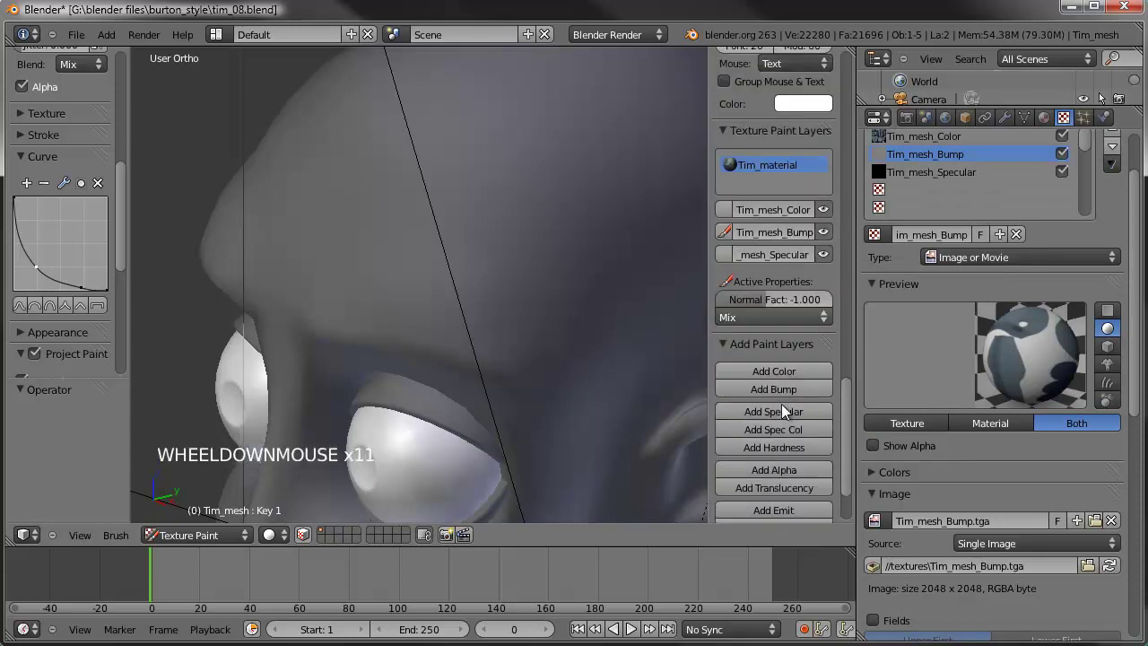
scroll(777, 418, "down", 4)
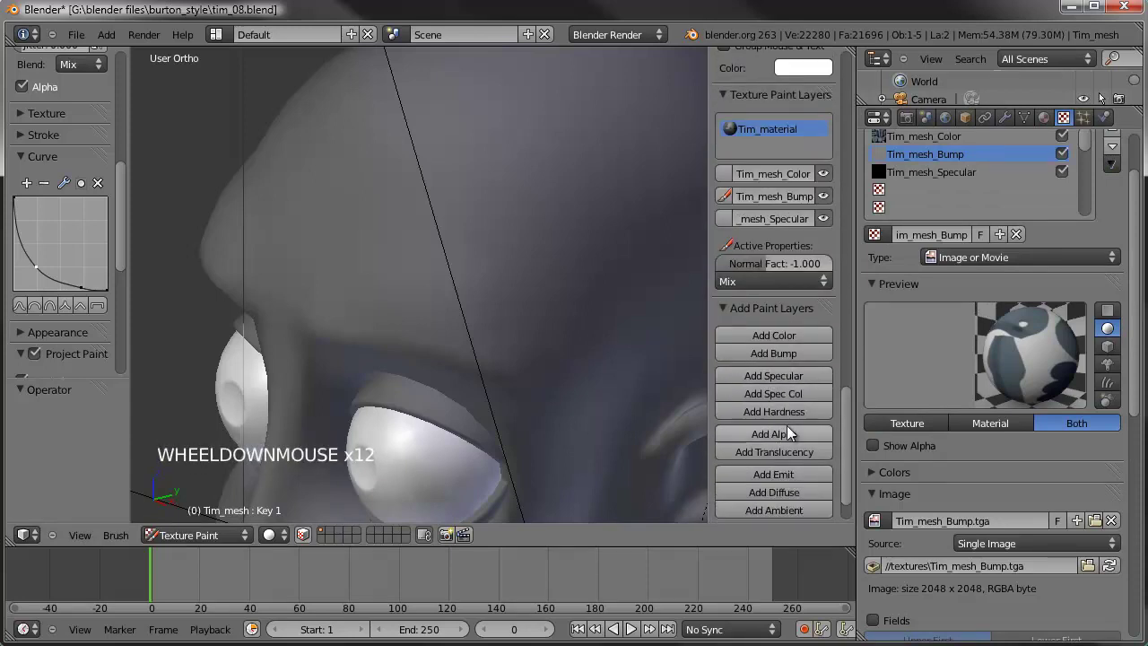
scroll(978, 475, "down", 8)
scroll(978, 473, "down", 3)
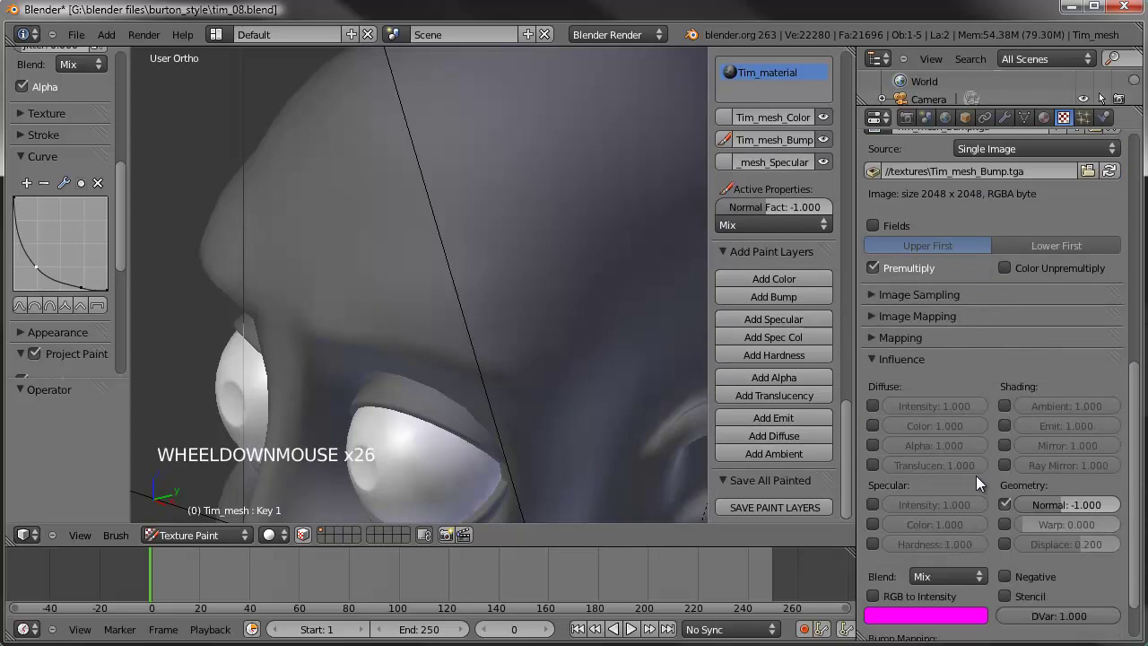
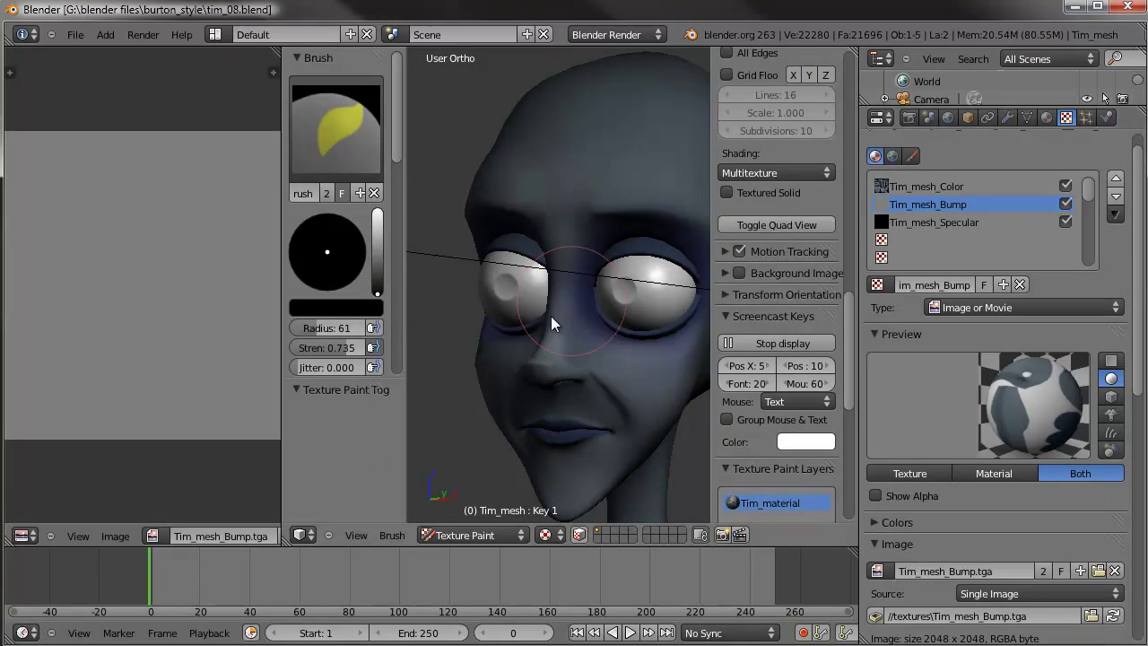
- Unlink the Tim_mesh_Bump texture from its slot and move Tim_mesh_Specular up one slot
mouse_move(511, 357)
middle_mouse_down()
mouse_move(560, 347)
mouse_move(494, 340)
mouse_move(538, 332)
mouse_move(528, 346)
middle_mouse_up()
scroll(556, 344, "down", 1)
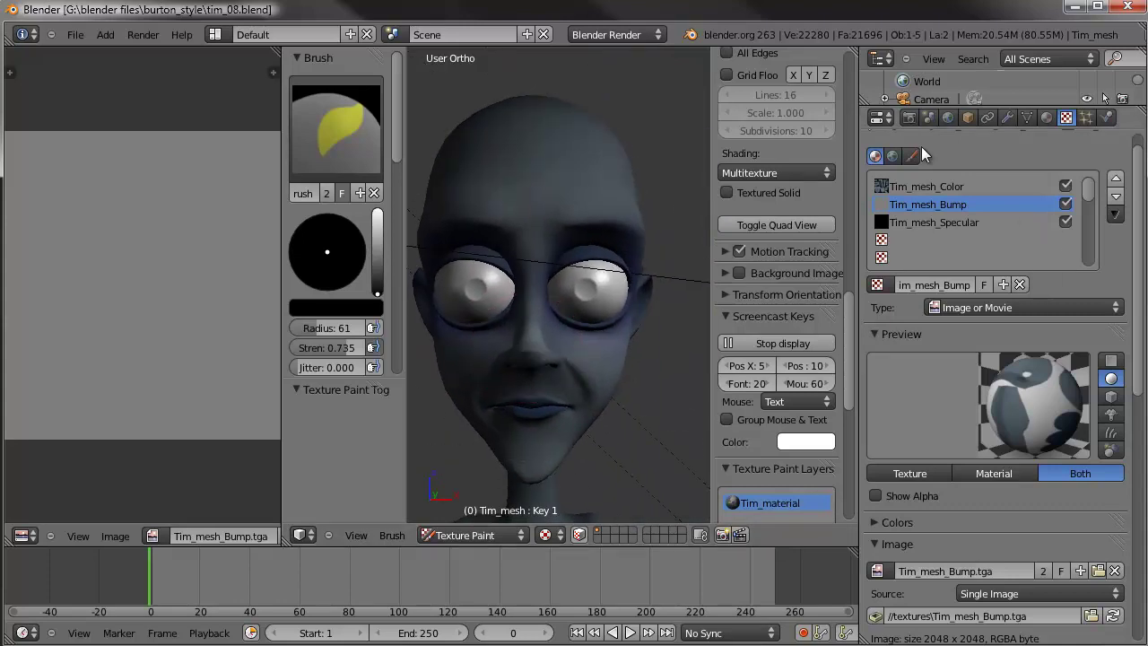
left_click(1018, 284)
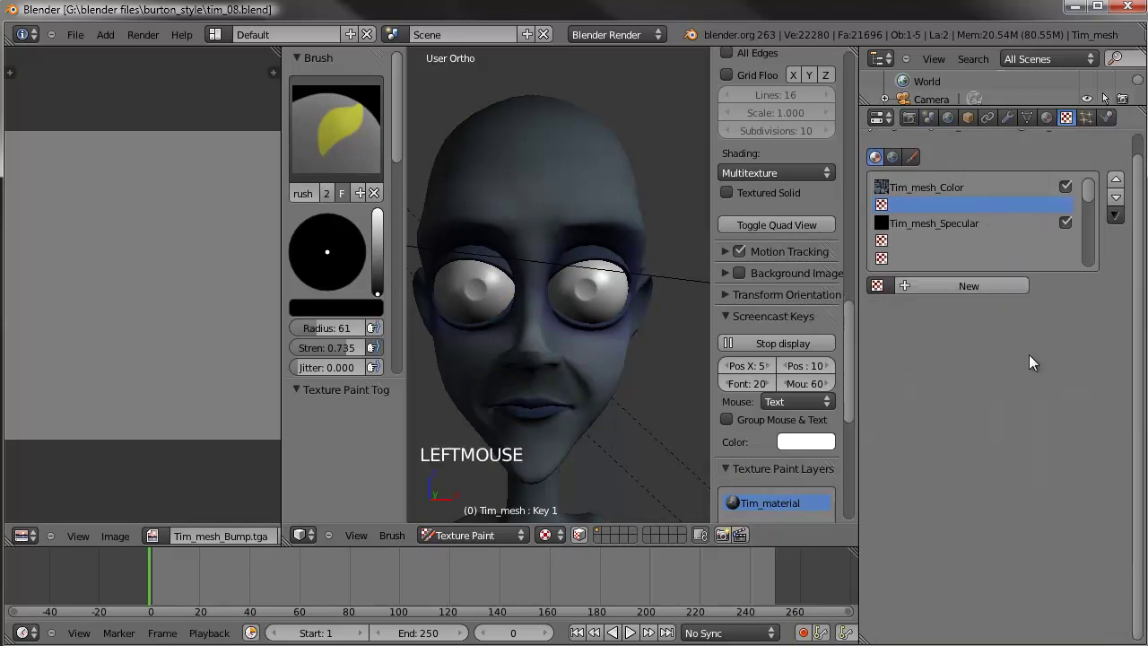
left_click(954, 224)
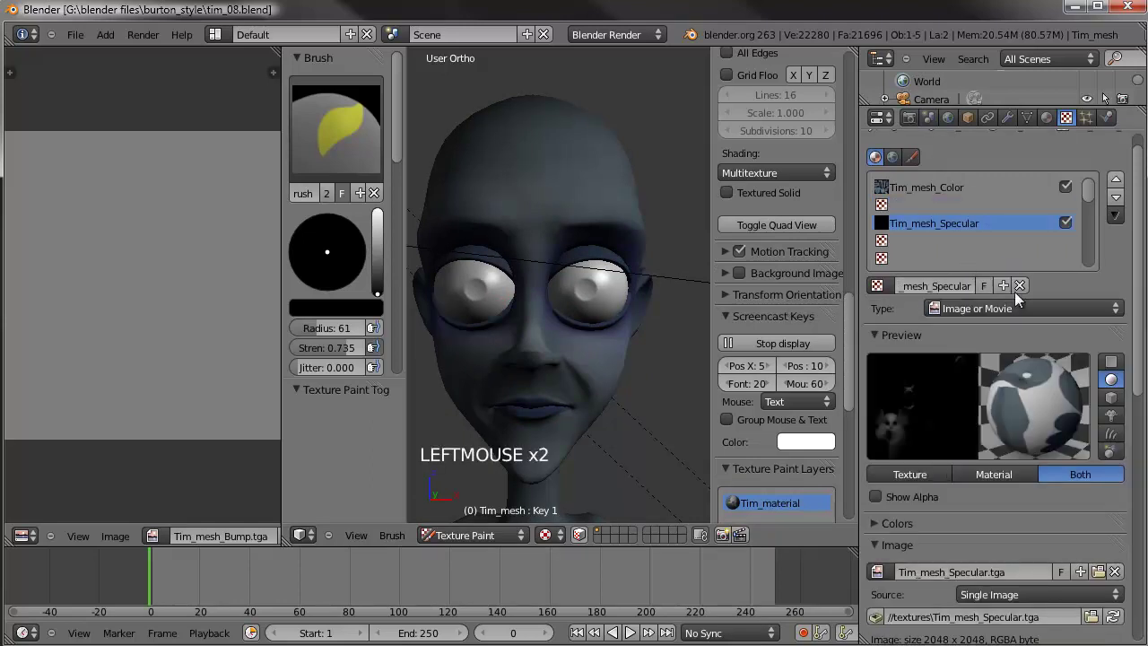
left_click(1115, 182)
- Render the scene to check the character without the bump texture, and return to the viewport
scroll(964, 500, "down", 5)
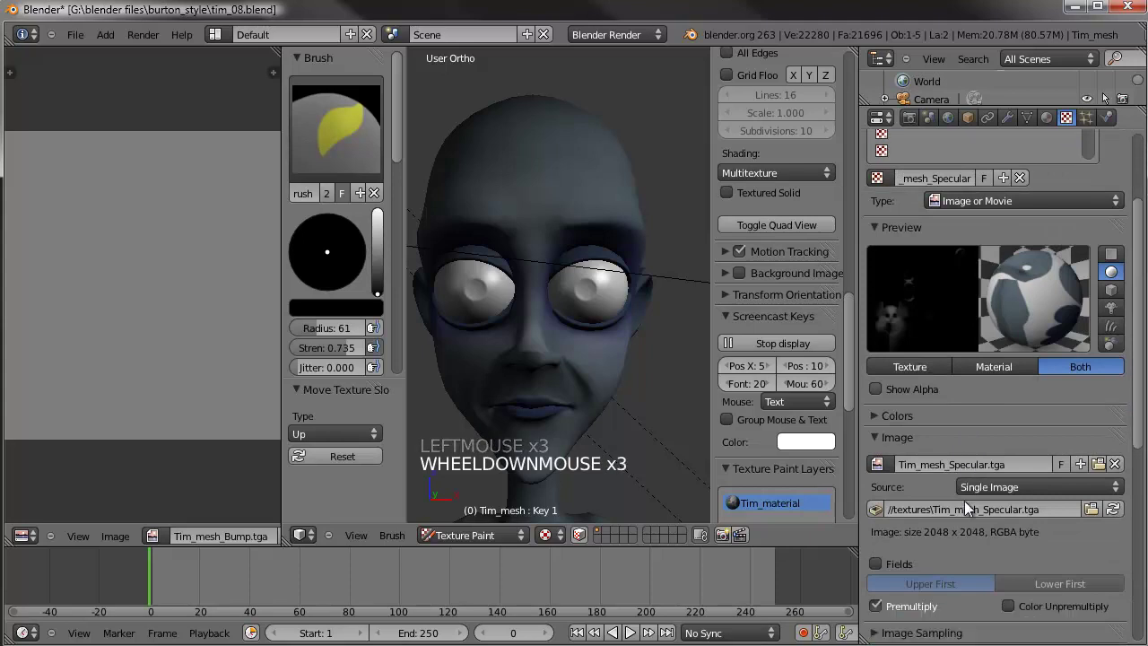
key("F12")
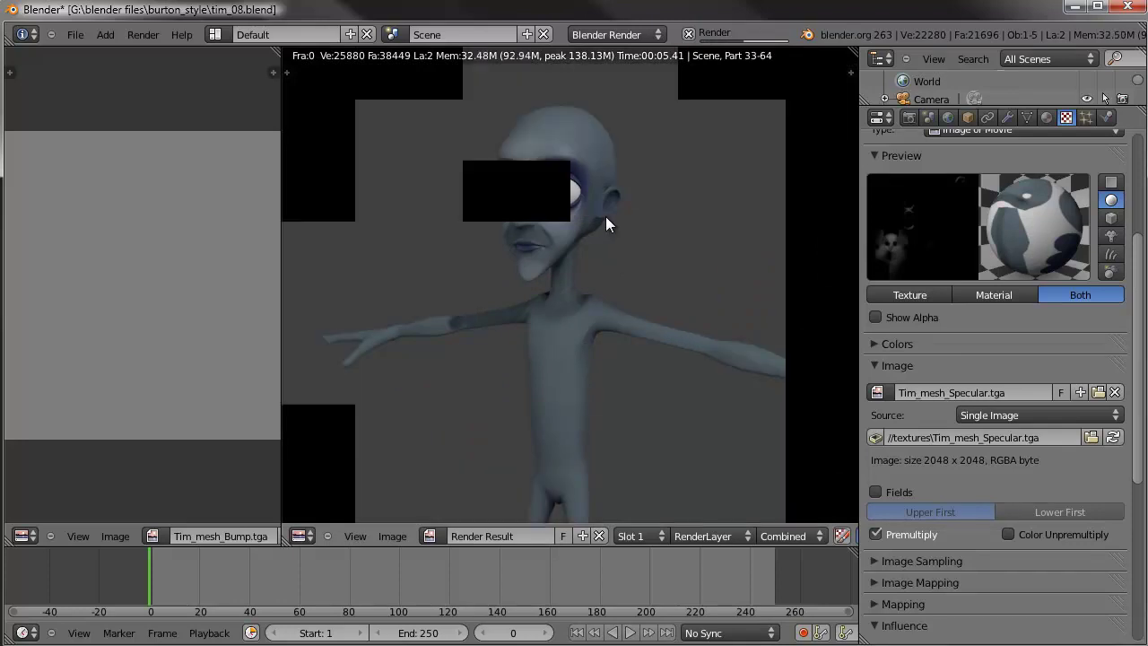
key("Escape")
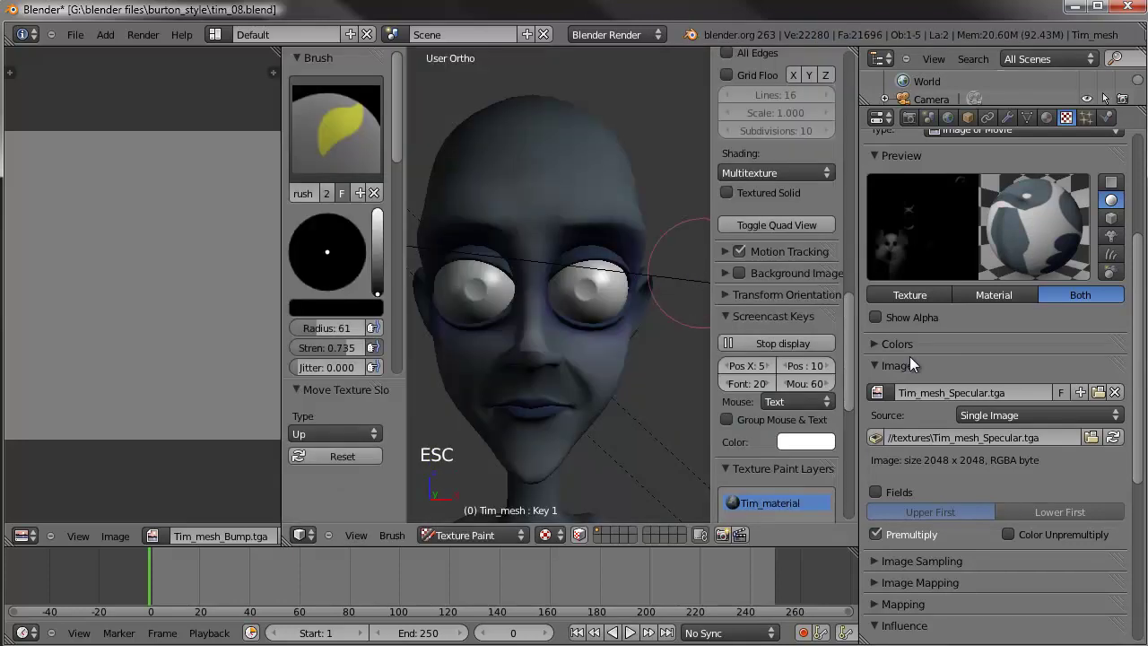
- Set the specular Color and Intensity influence of the Tim_mesh_Specular texture to 0.25 each
scroll(963, 498, "down", 5)
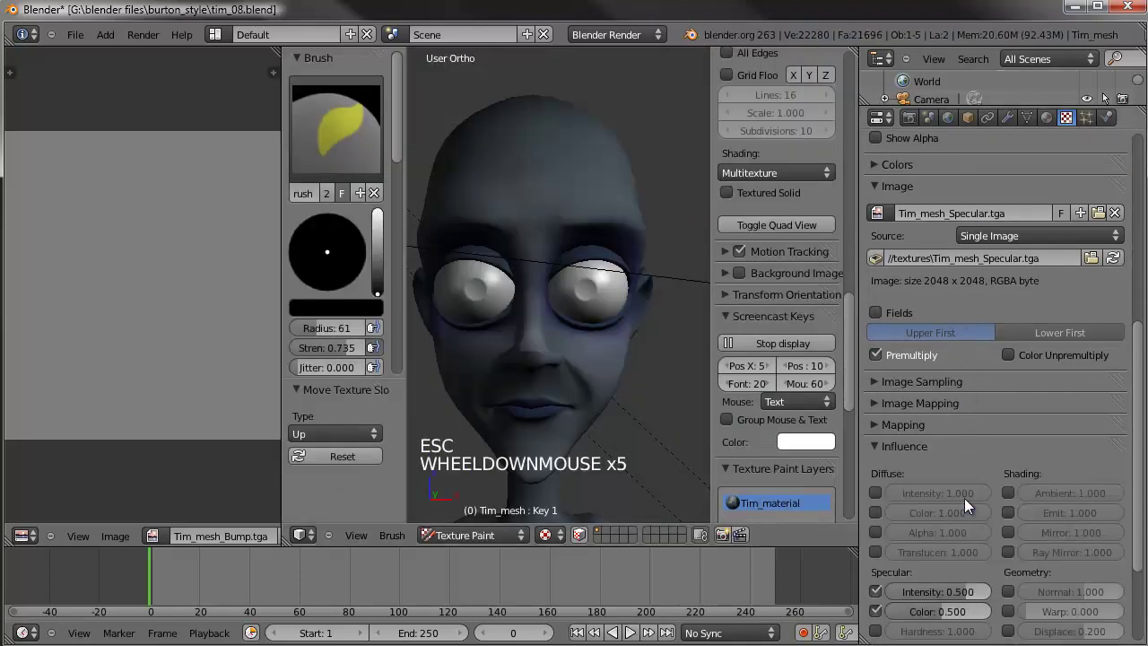
left_click(940, 610)
type("0.25")
key("Return")
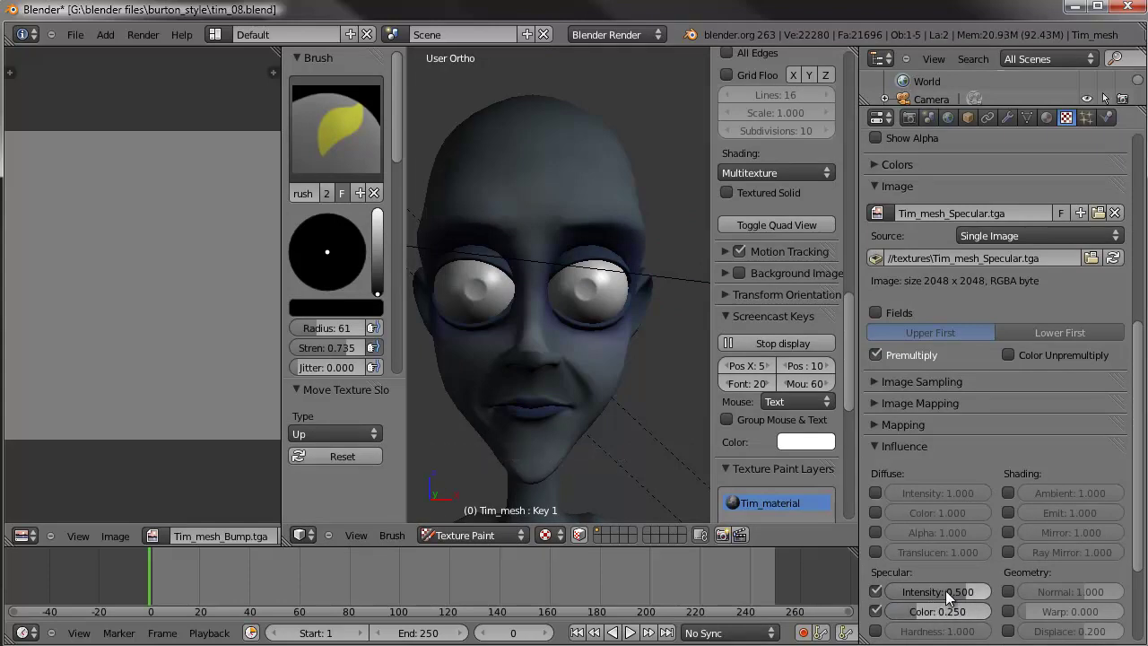
left_click(945, 590)
type(".25")
key("Return")
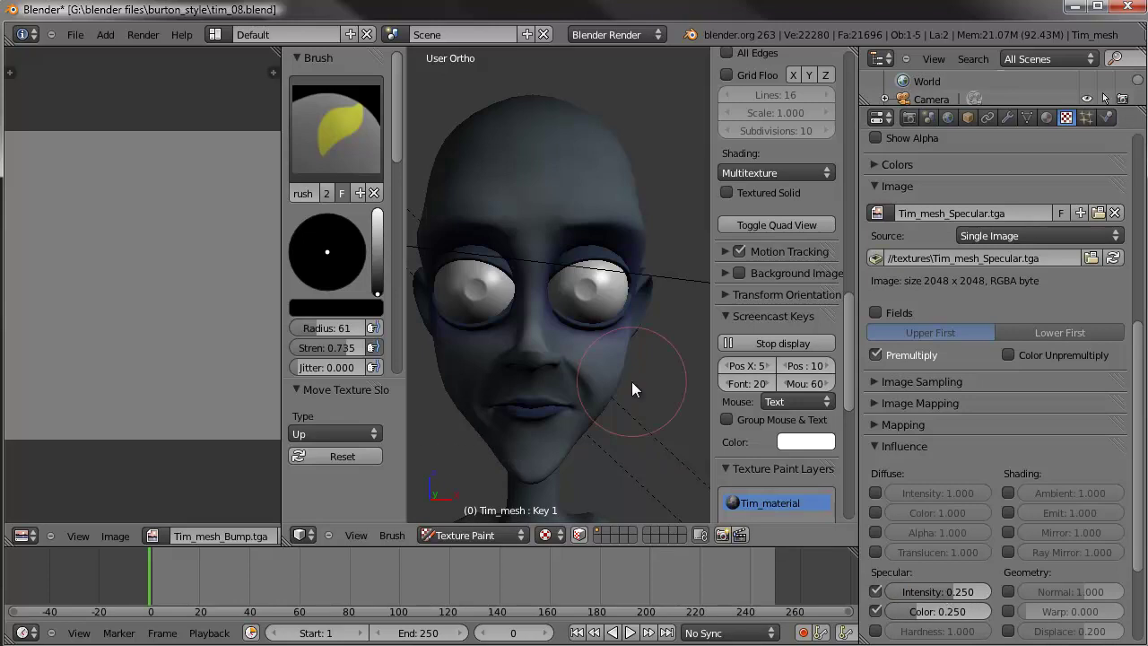
- Render the character with the reduced specular influence, and inspect the neck and chest in the viewport
key("F12")
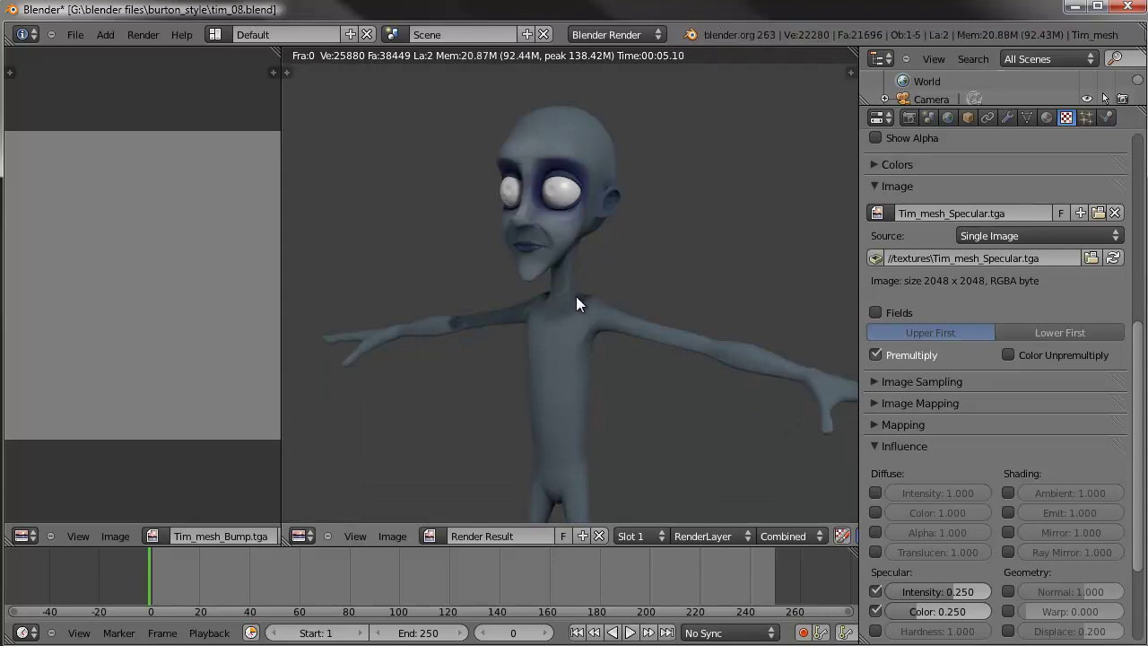
key("Escape")
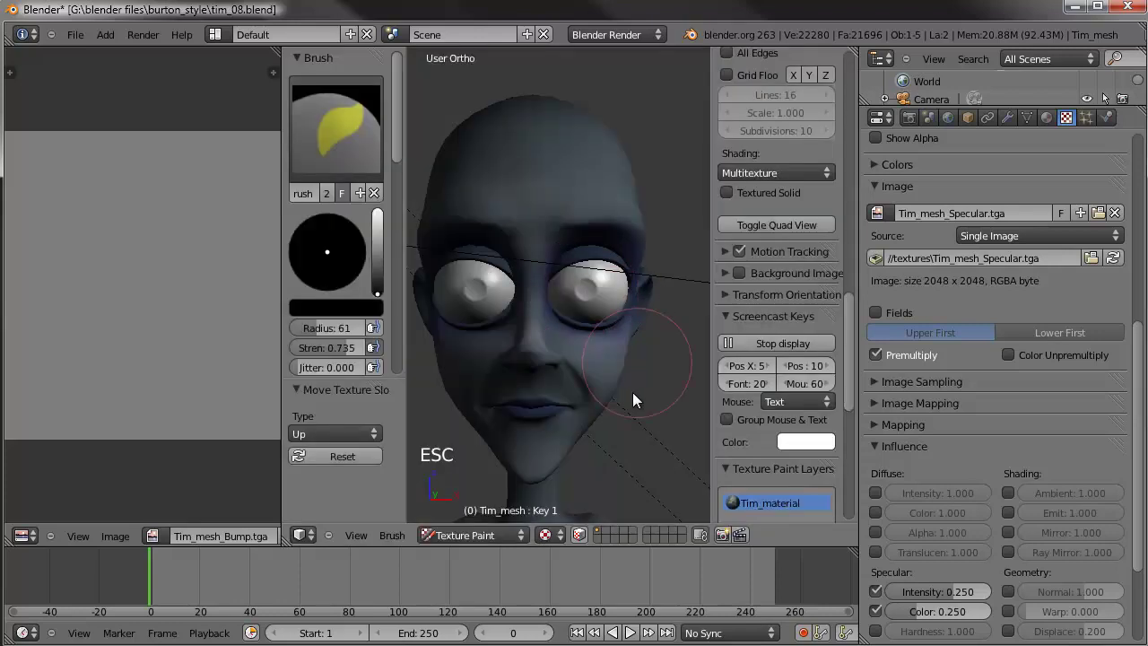
scroll(594, 428, "down", 2)
middle_click_drag(594, 428, 666, 268, "shift")
scroll(549, 301, "up", 1)
scroll(548, 301, "up", 1)
- Set the viewport subdivisions of Tim_mesh's subdivision surface modifier to 2 and check the neck and torso
left_click(1005, 117)
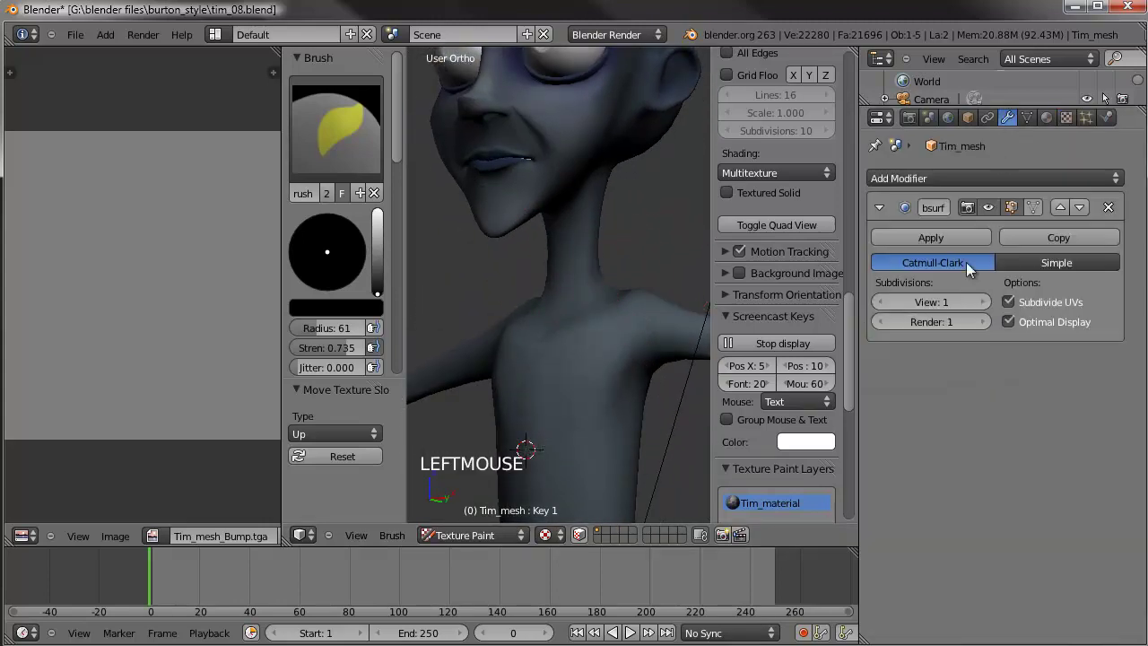
left_click(982, 303)
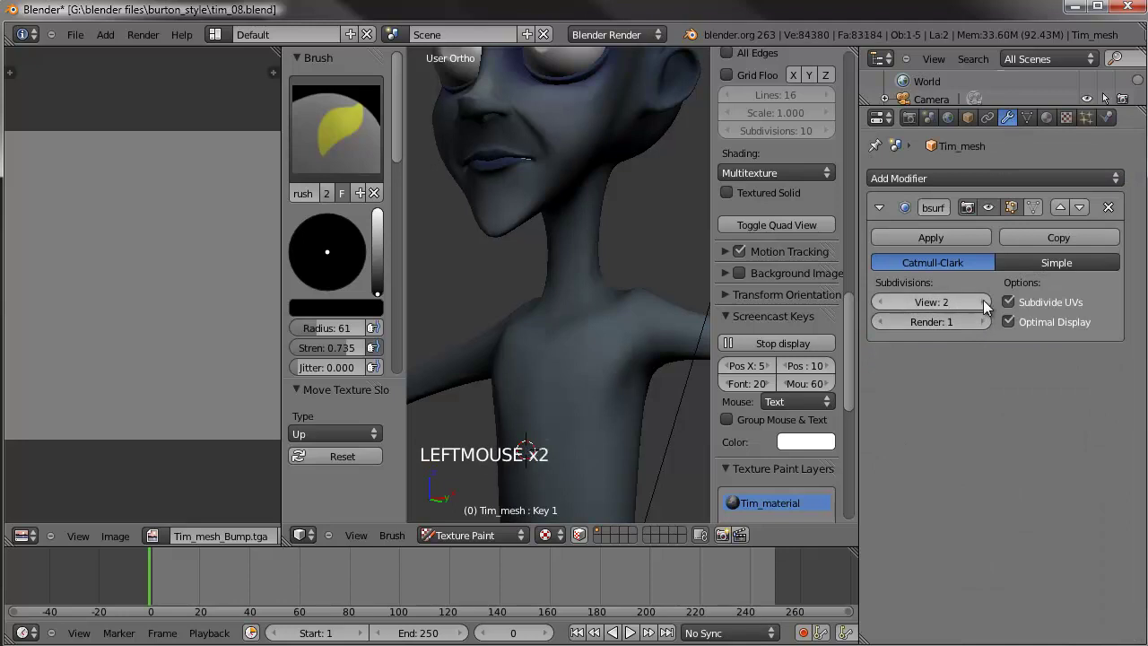
middle_click_drag(652, 300, 587, 315)
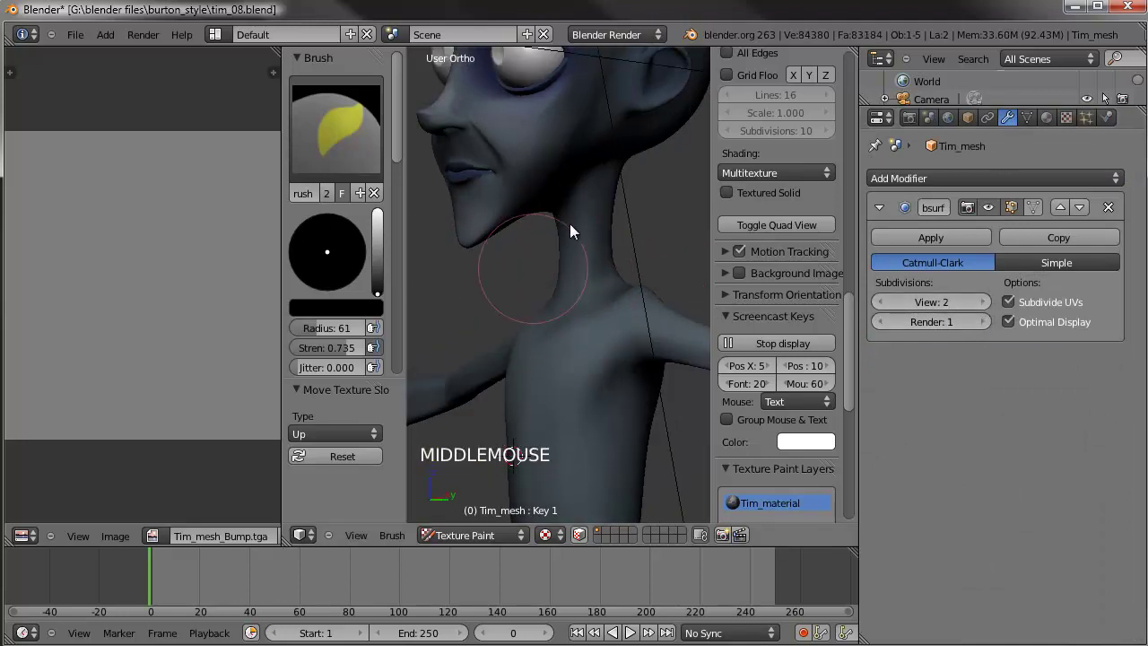
- Bring Tim_mesh_Color.tga up in the image editor by toggling Edit Mode, and enable image painting on it
key("Tab")
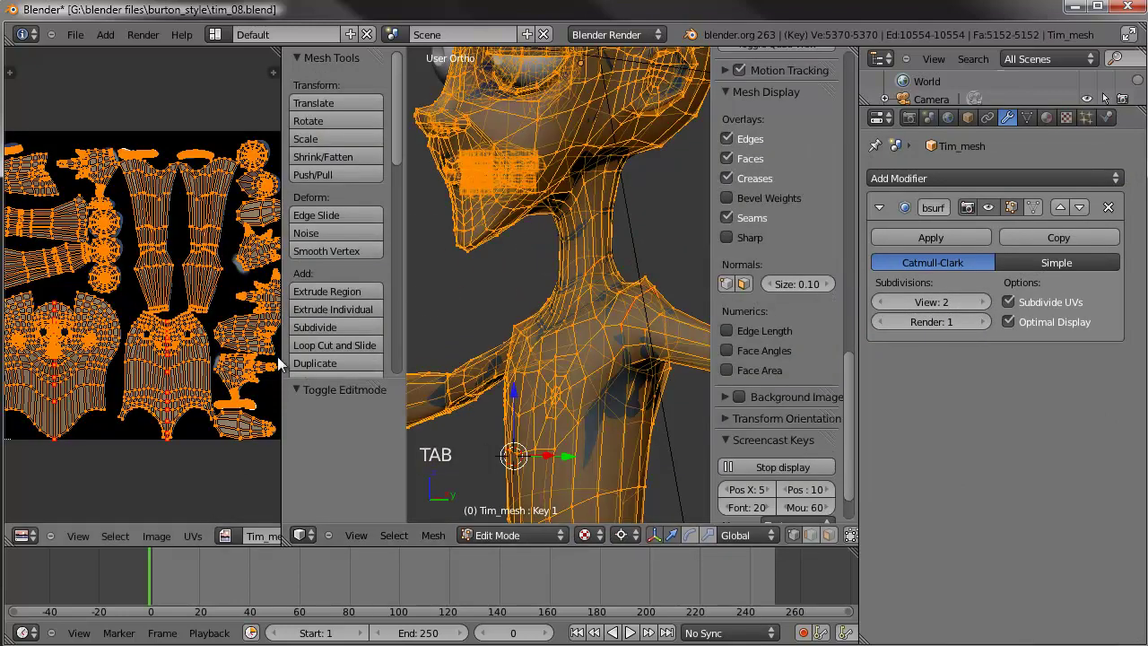
key("Tab")
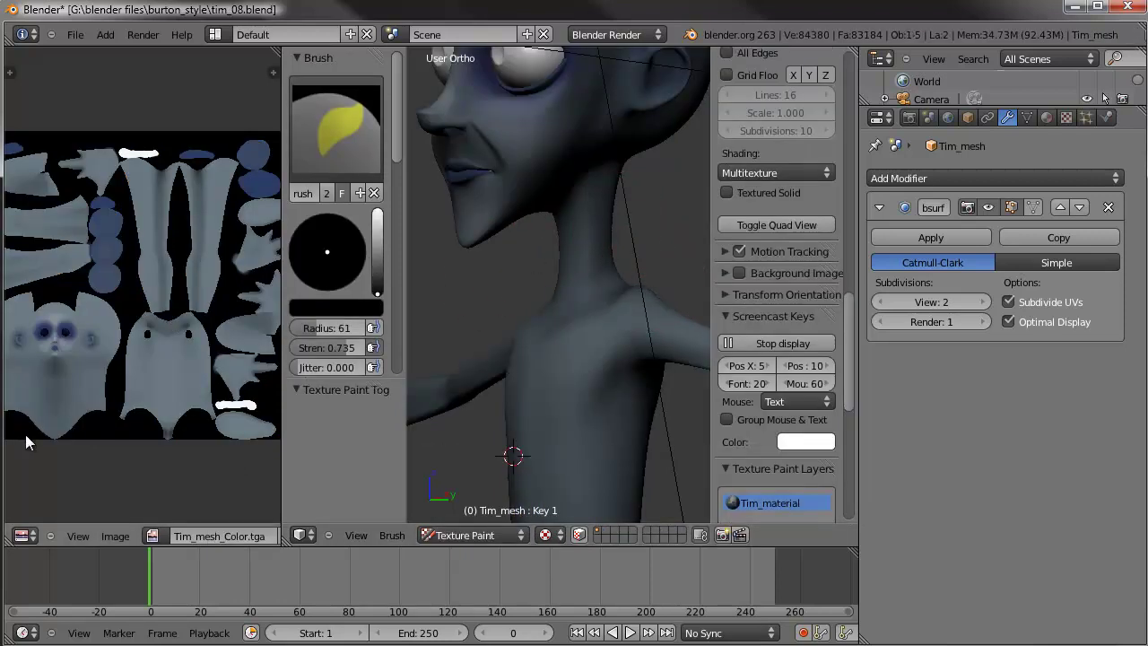
middle_click_drag(22, 435, 91, 382, "shift")
scroll(91, 382, "up", 2)
right_click(166, 403)
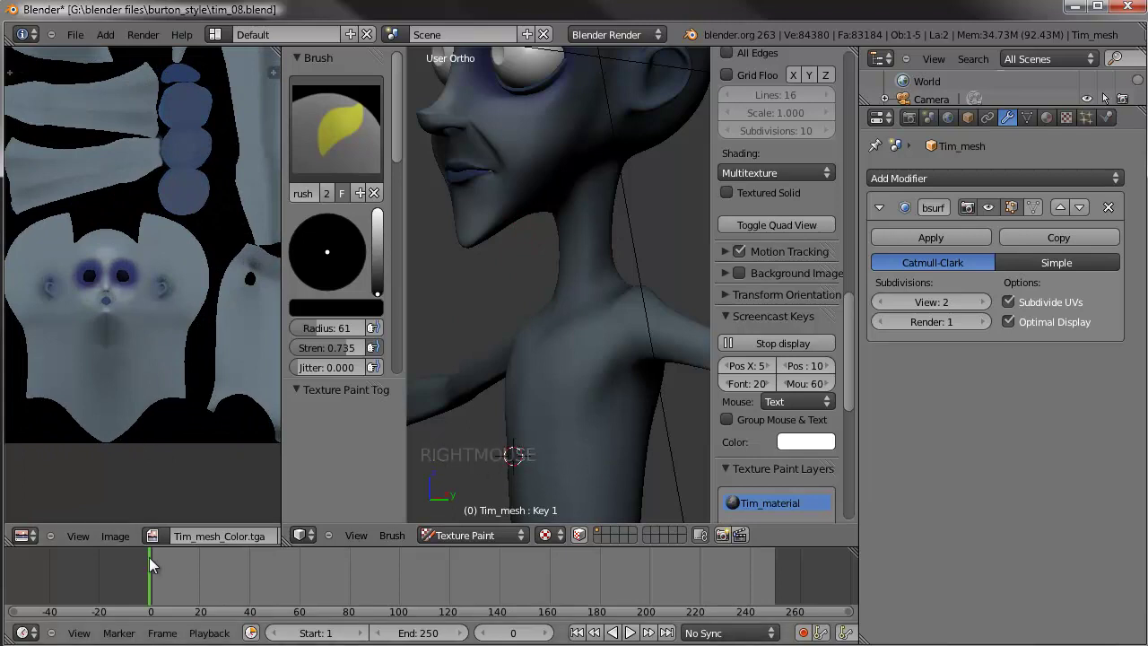
left_click(114, 536)
left_click(103, 322)
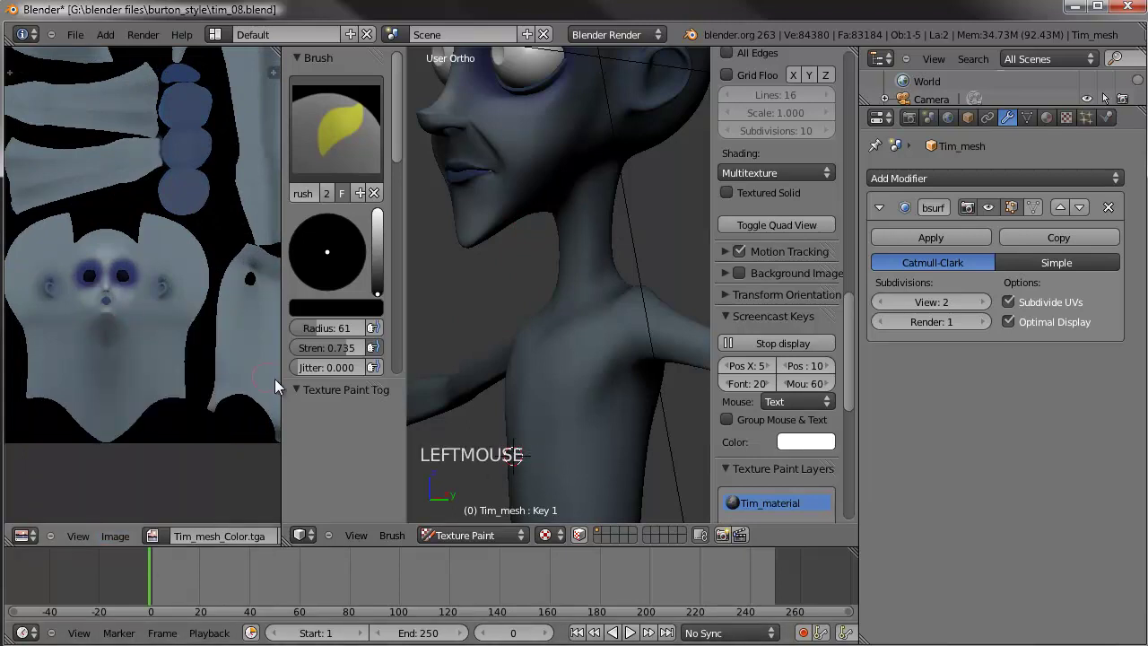
- Widen the image editor and show its brush settings beside the color texture
left_click_drag(280, 378, 498, 363)
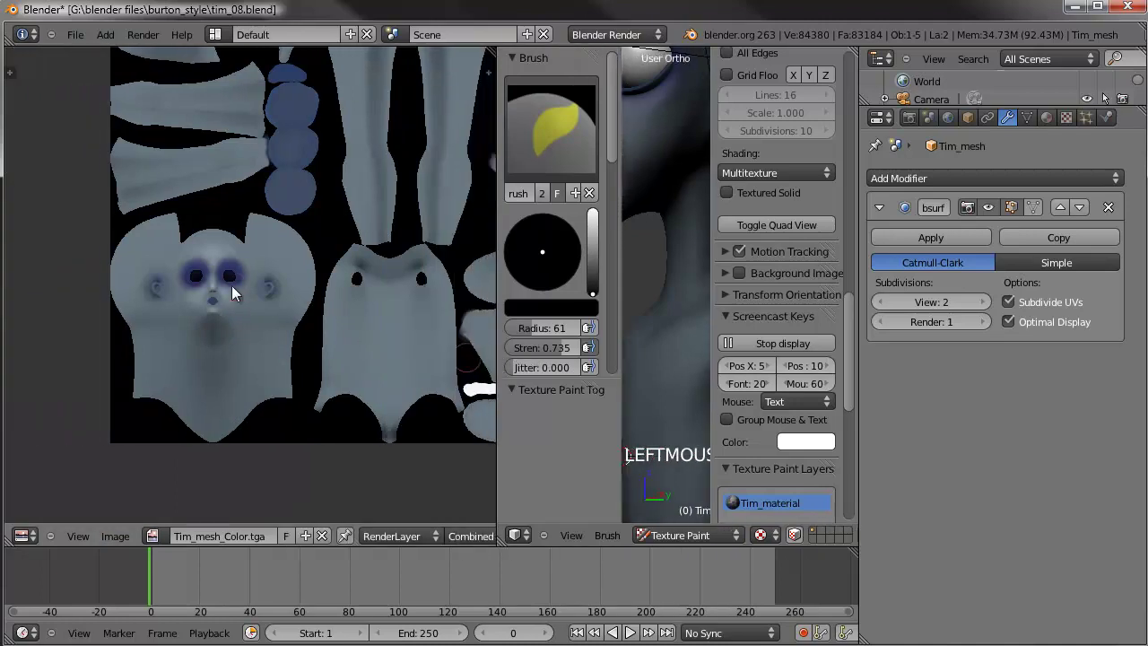
key("n")
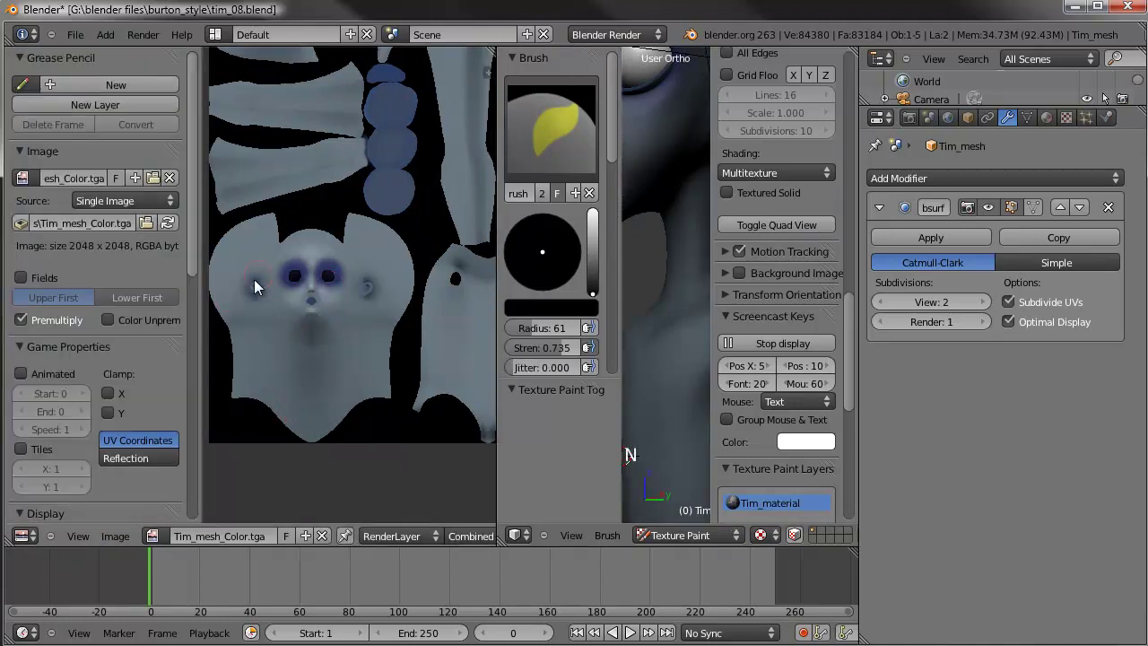
scroll(258, 283, "up", 1)
left_click_drag(193, 241, 187, 515)
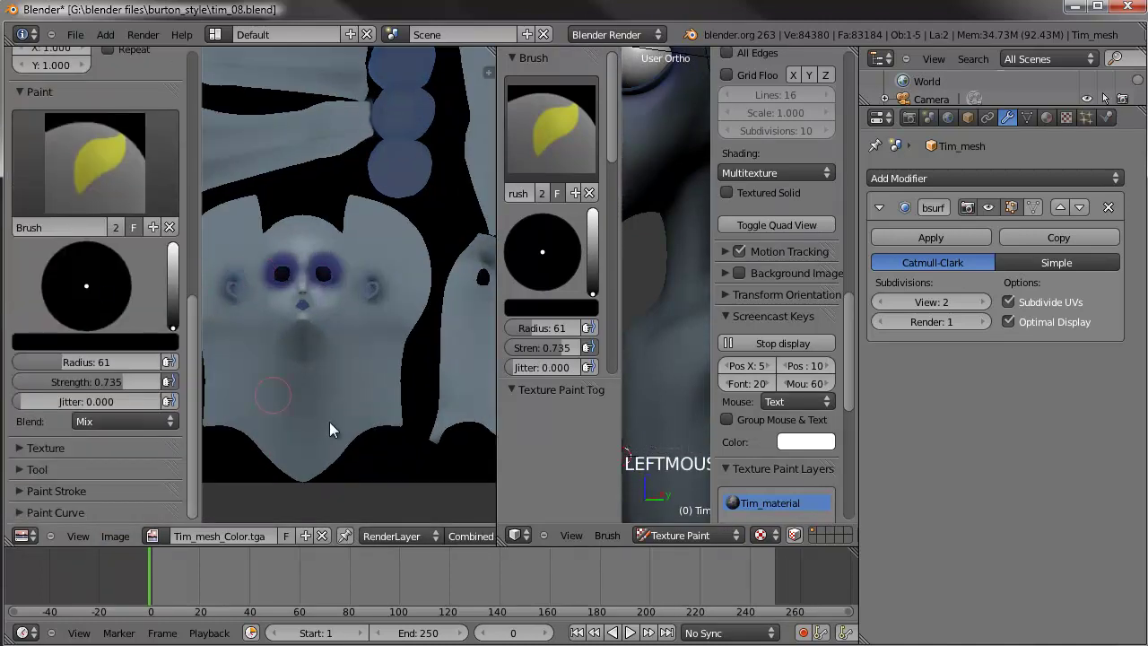
- Sample the grey-blue skin colour, dab it beside the face-and-torso island's lower tip, and set the brush radius to 102
right_click(335, 450)
left_click(333, 465)
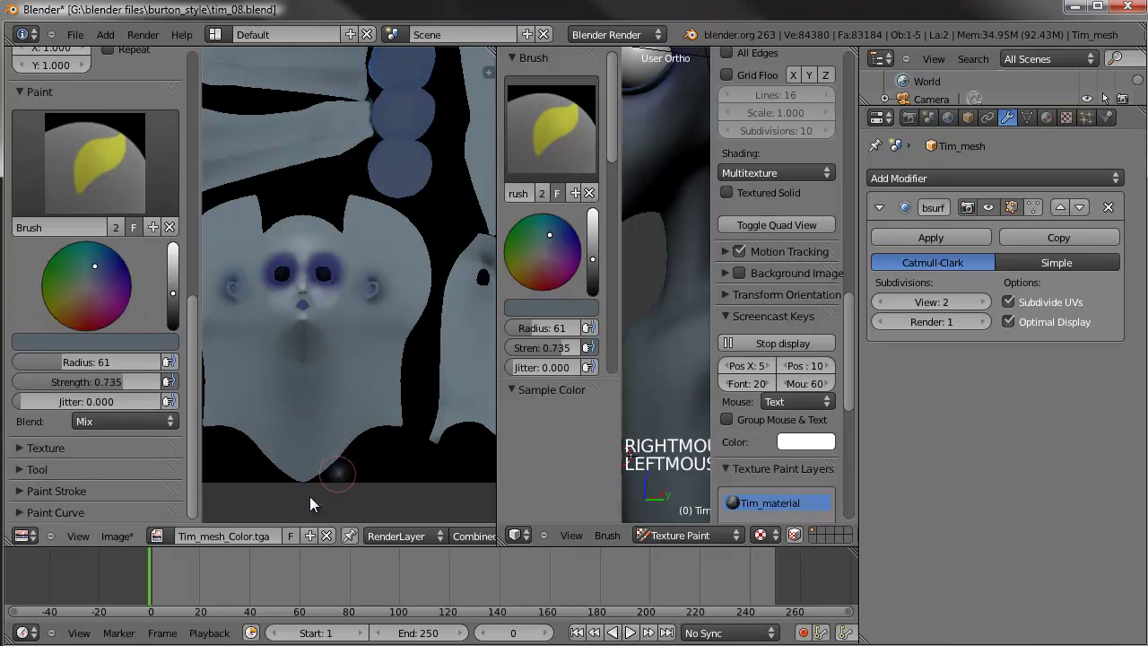
left_click_drag(70, 363, 117, 363)
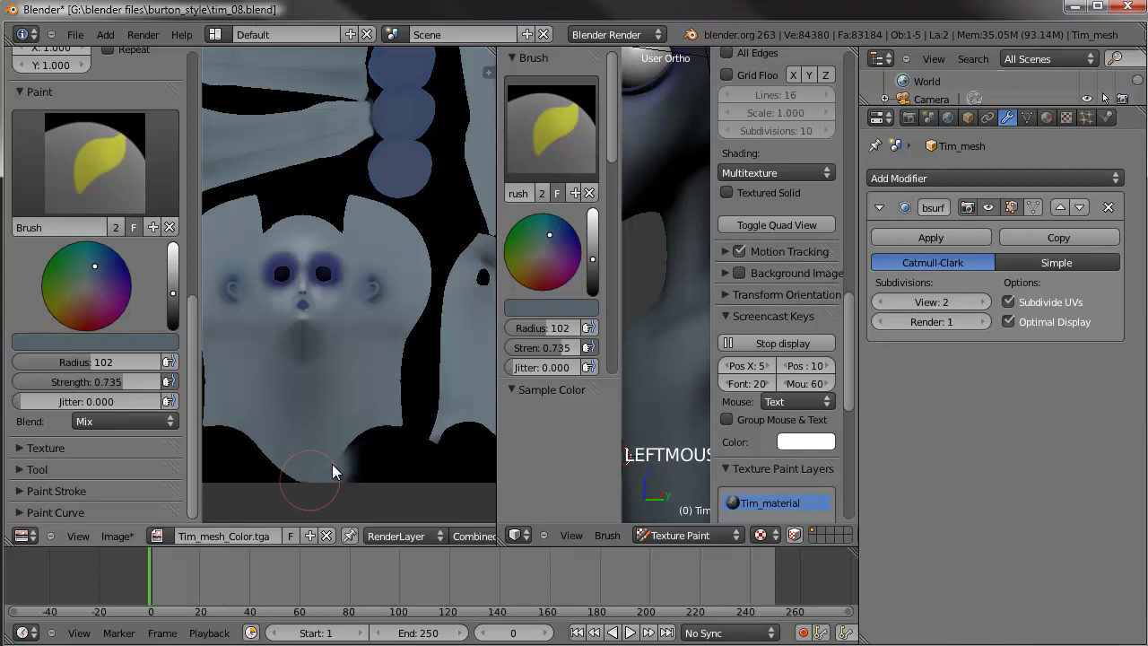
- Undo the last brush stroke and paint skin colour past the curved lower edges on both sides of the face-and-torso island
key("ctrl+z")
left_click(391, 442)
mouse_move(368, 433)
left_mouse_down()
mouse_move(387, 425)
mouse_move(380, 432)
left_mouse_up()
middle_click_drag(365, 443, 365, 441, "shift")
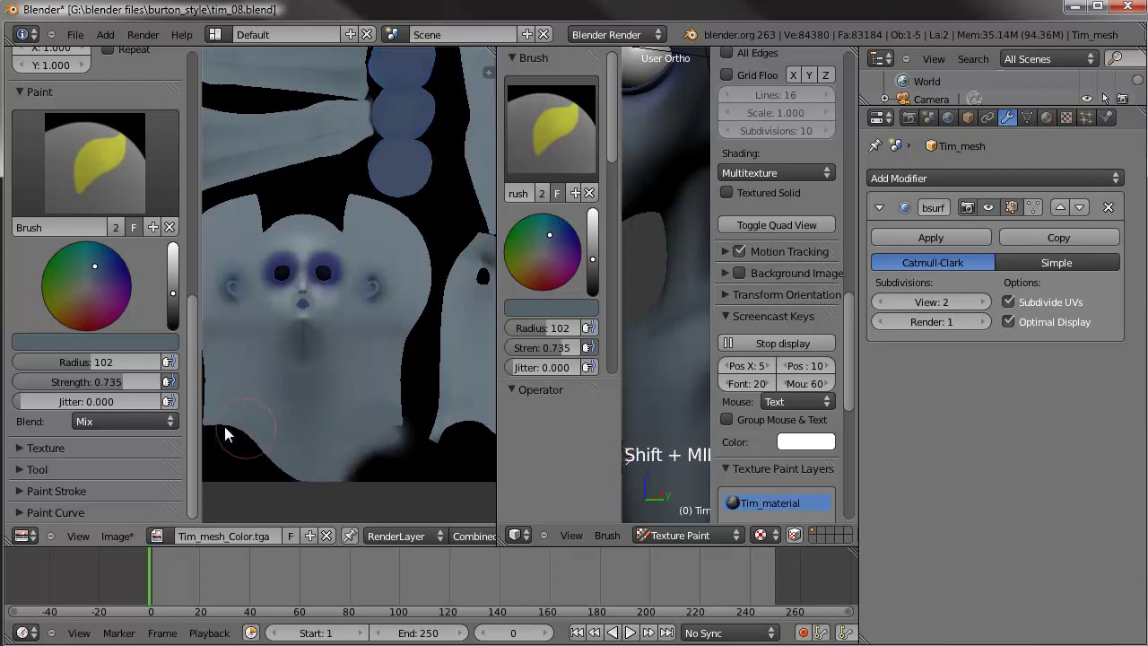
mouse_move(225, 424)
left_mouse_down()
mouse_move(299, 476)
mouse_move(222, 429)
left_mouse_up()
- Reduce the brush radius to 49 and paint skin colour past the upper edge of the two-holed torso island below the legs
middle_click_drag(402, 371, 229, 468, "shift")
scroll(318, 386, "up", 4)
middle_click_drag(315, 426, 369, 351, "shift")
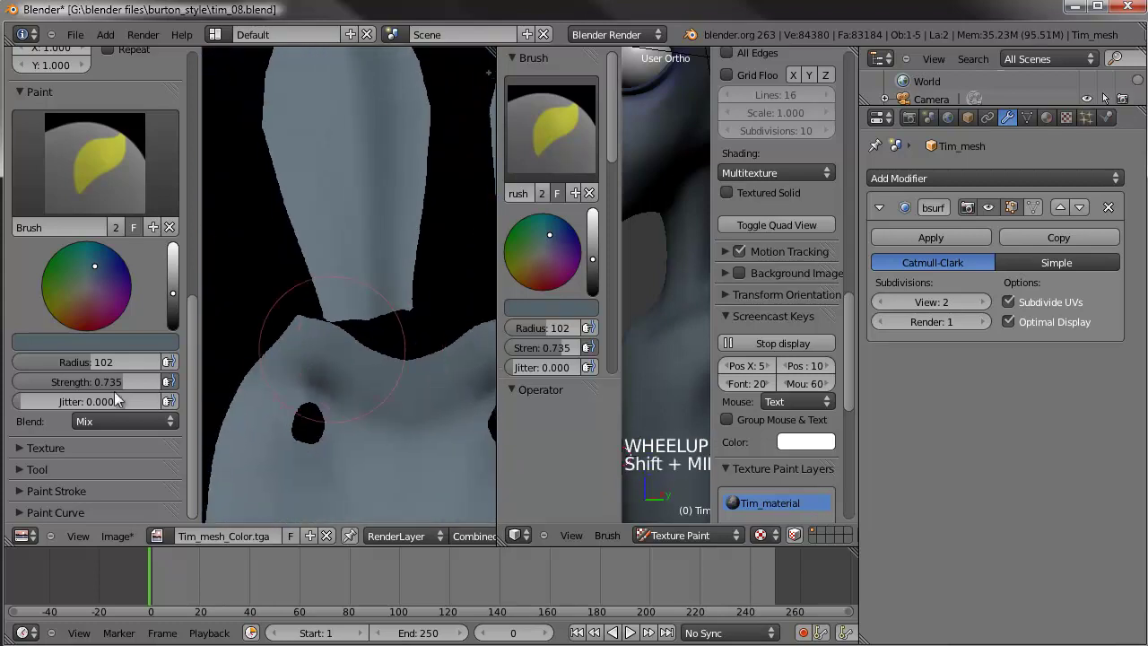
left_click_drag(89, 361, 38, 362)
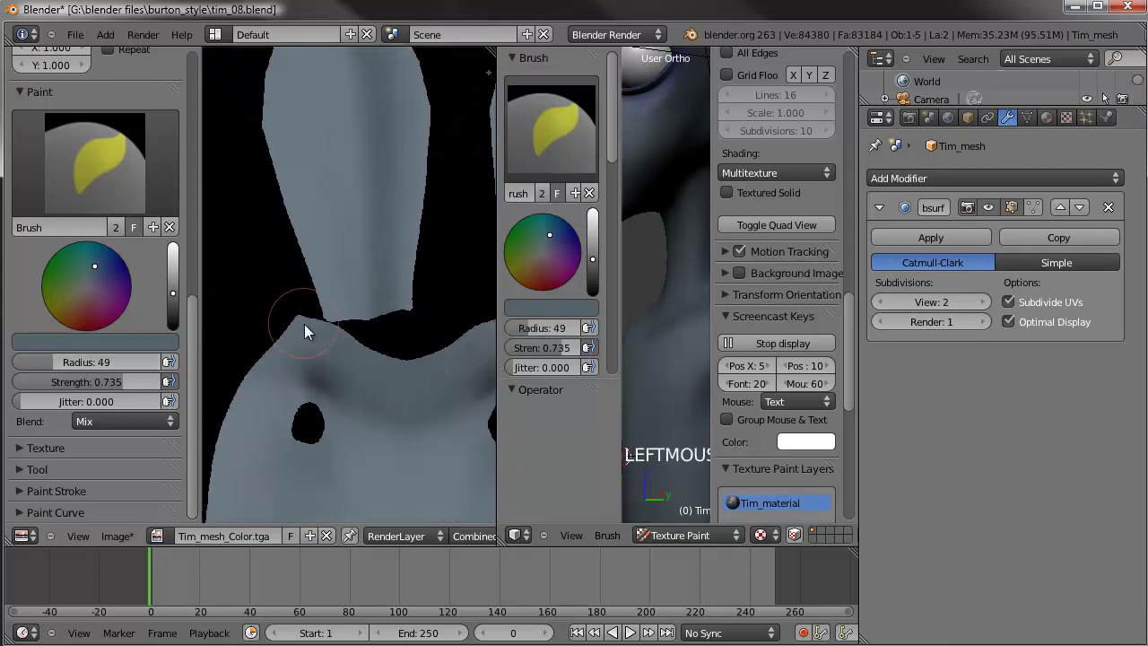
left_click_drag(313, 325, 351, 342)
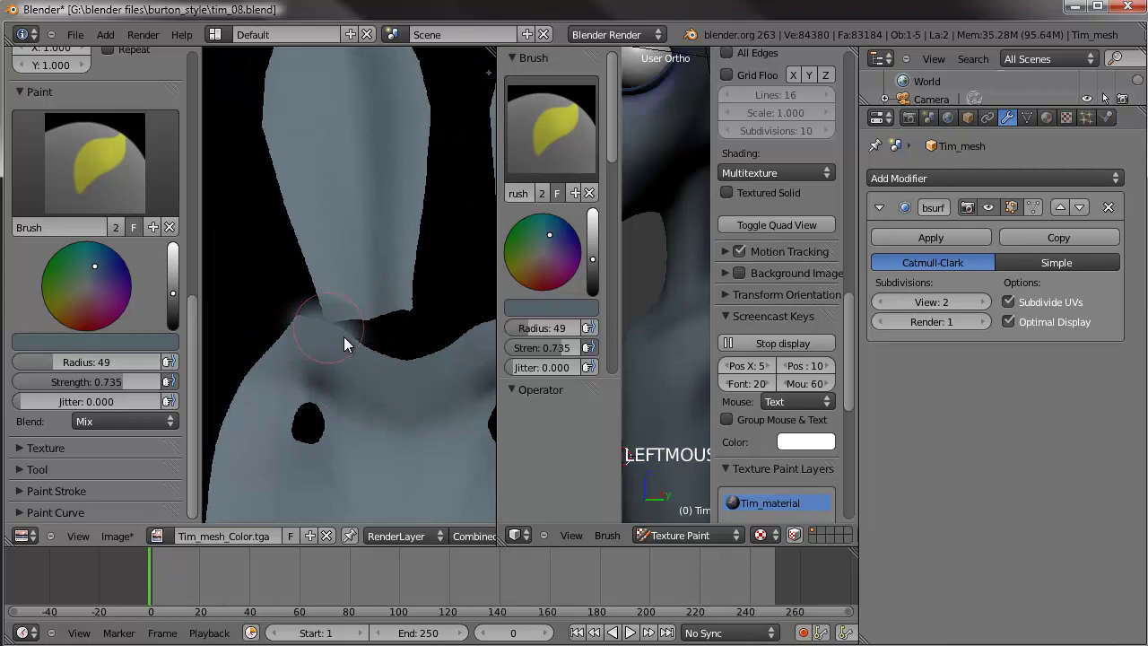
left_click_drag(415, 357, 449, 348)
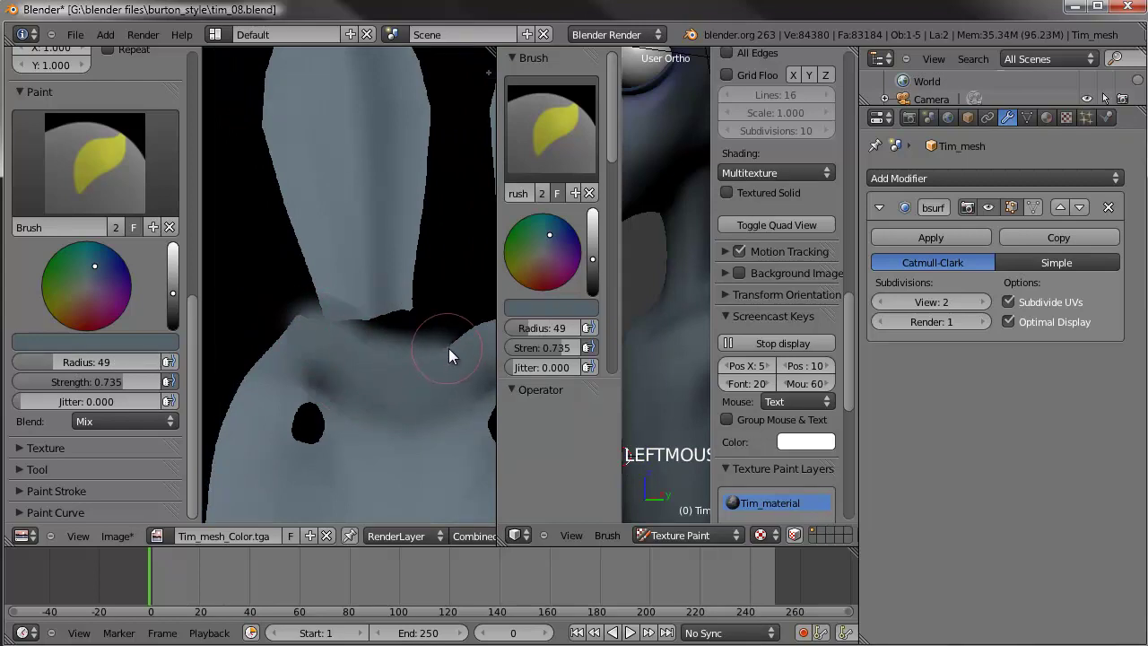
middle_click_drag(448, 348, 370, 367, "shift")
mouse_move(370, 366)
left_mouse_down()
mouse_move(414, 346)
mouse_move(385, 359)
mouse_move(286, 358)
left_mouse_up()
mouse_move(434, 337)
left_mouse_down()
mouse_move(458, 335)
mouse_move(433, 333)
left_mouse_up()
- Save all painted texture layers
scroll(764, 470, "down", 8)
scroll(774, 493, "down", 4)
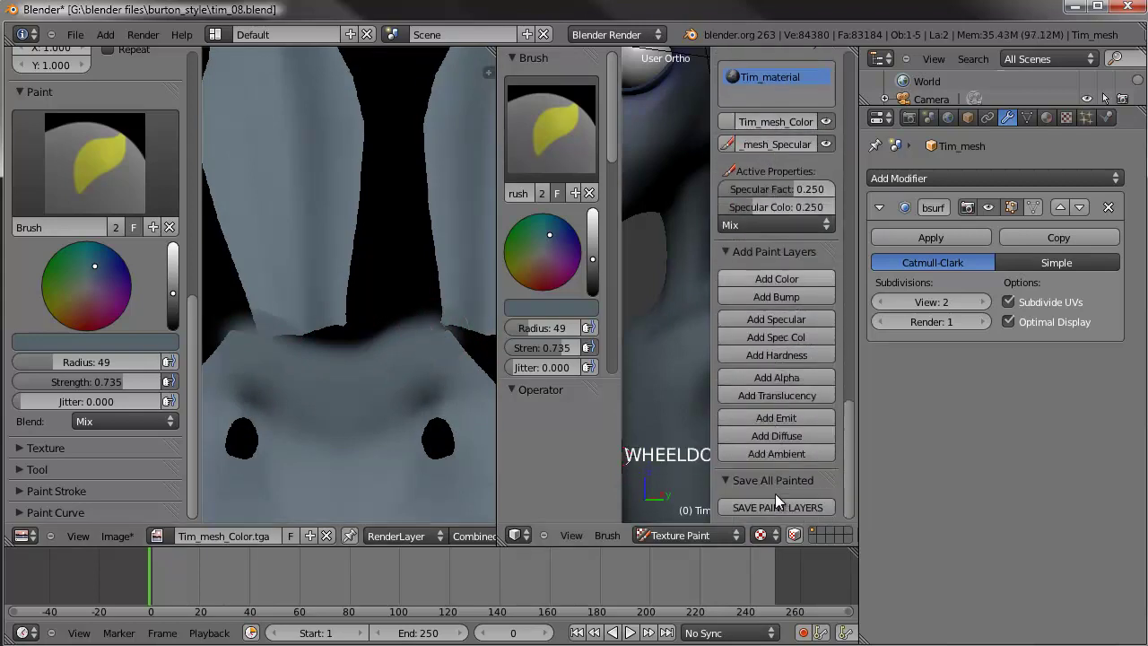
left_click(769, 507)
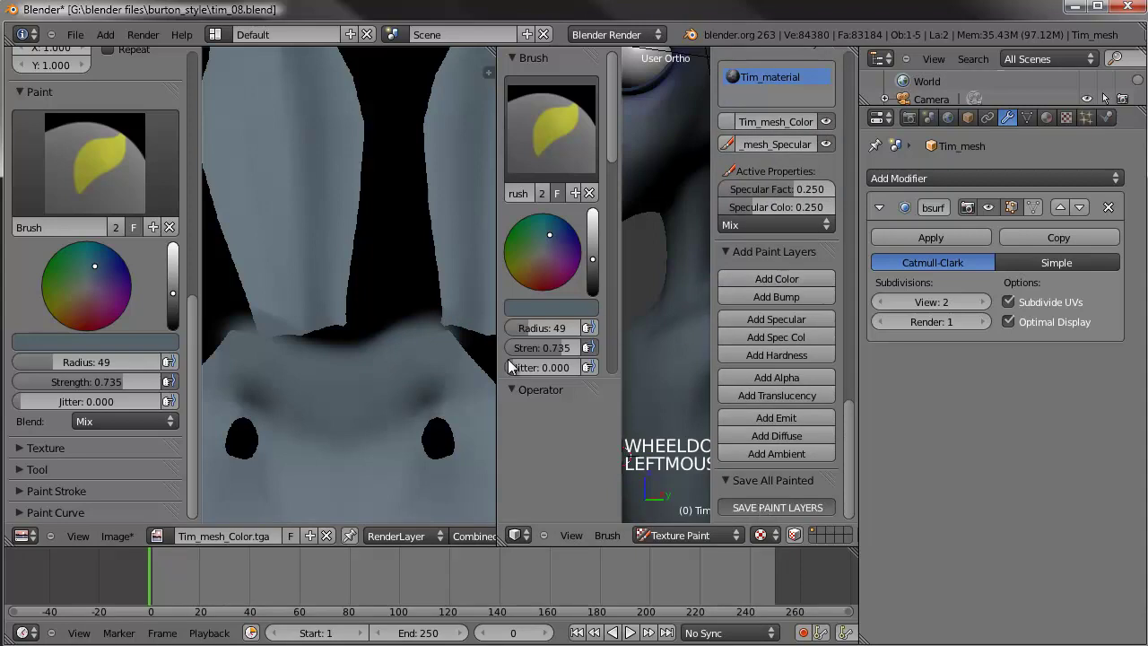
- Enlarge the 3D view and render the character to check its skin texture
left_click_drag(497, 356, 220, 350)
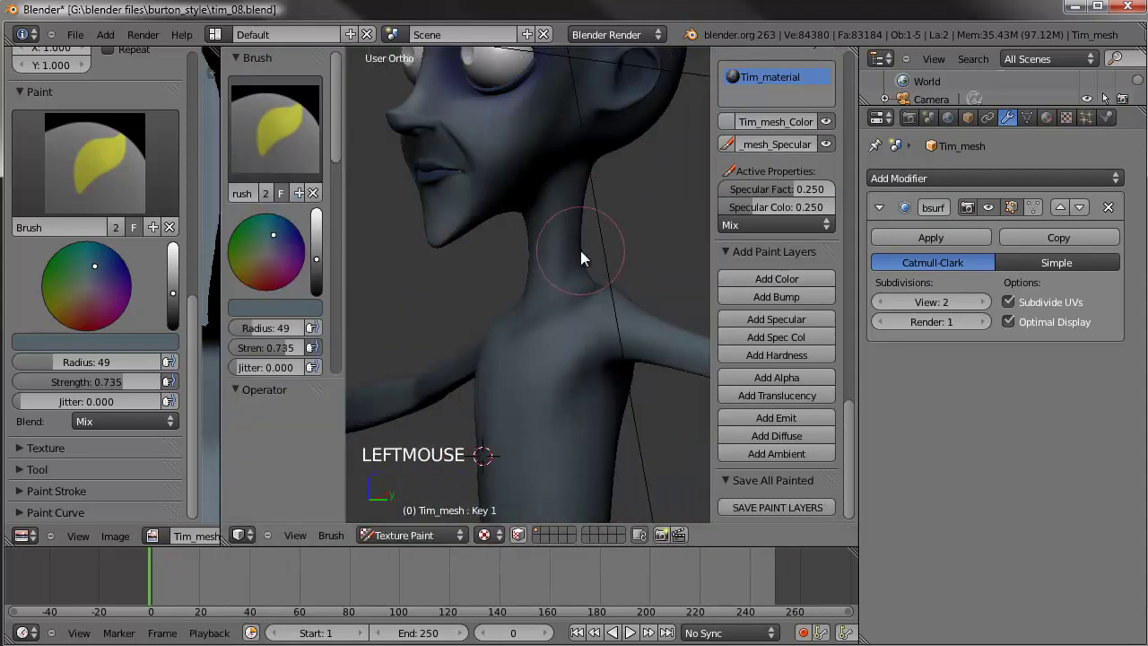
key("F12")
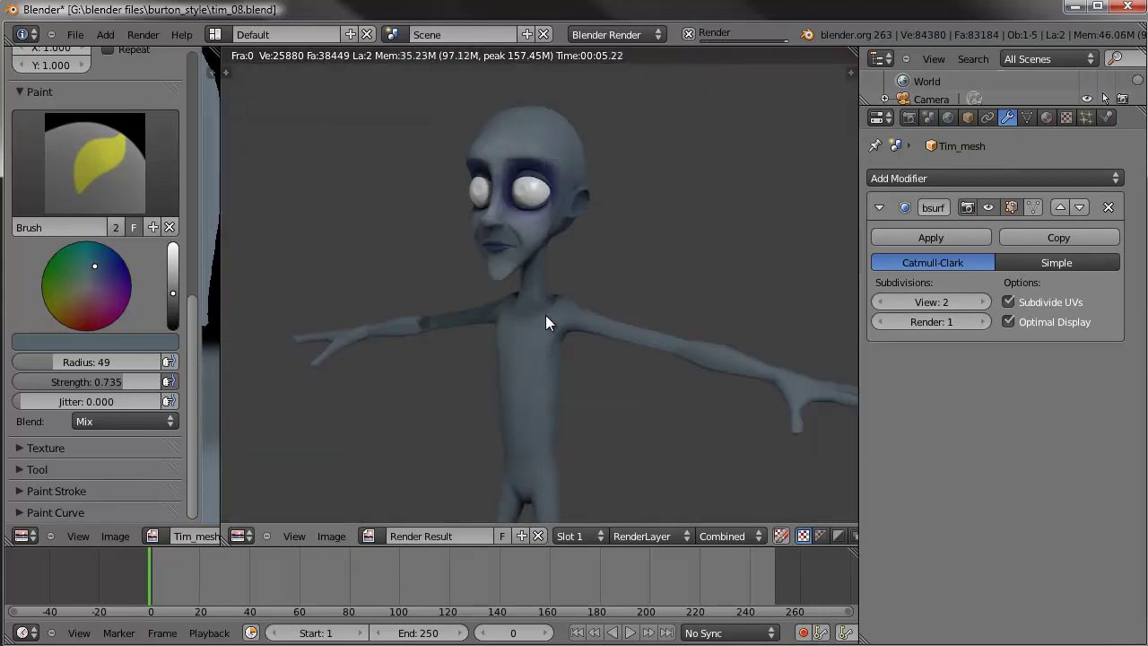
key("Escape")
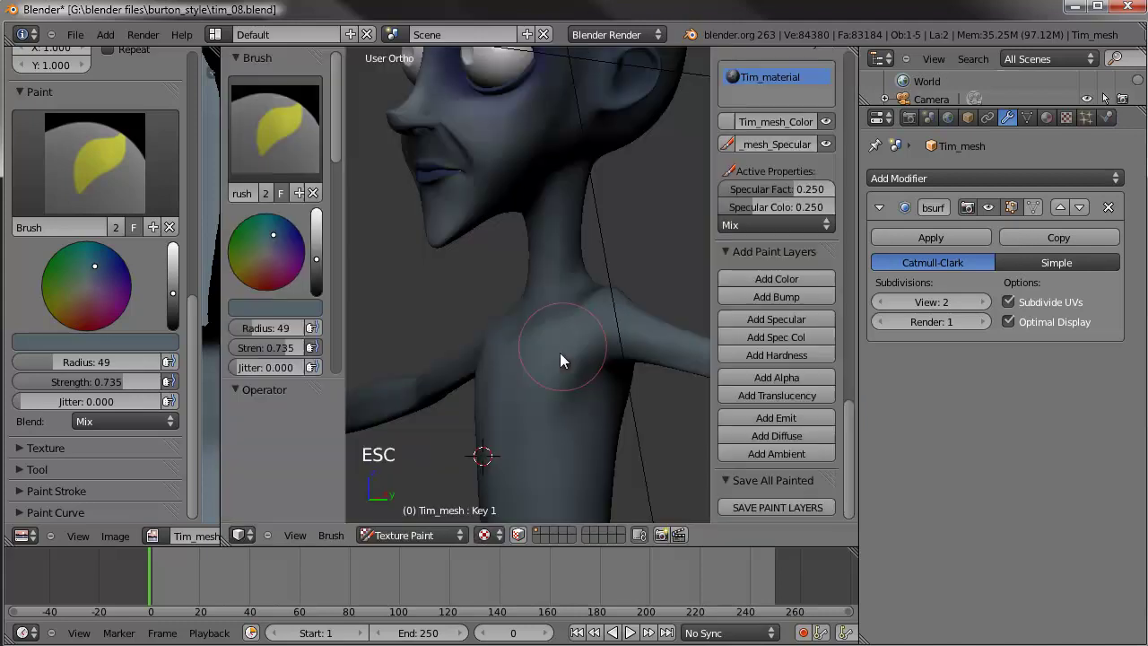
scroll(553, 319, "down", 2)
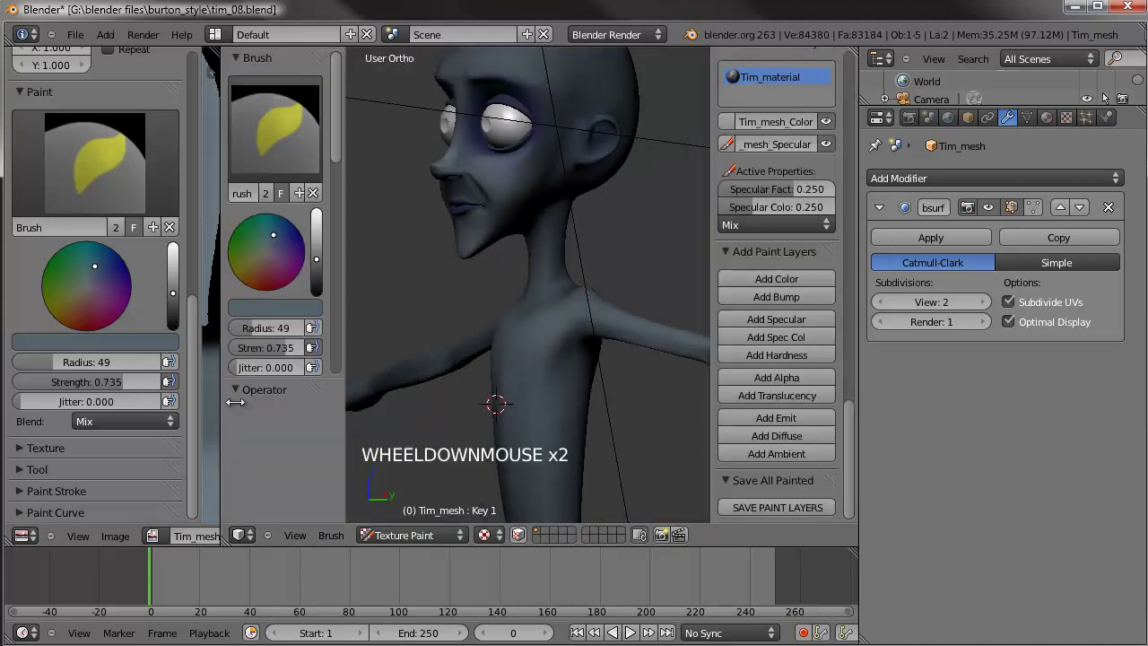
- Dab skin colour past the lower tip of the face-and-torso island and save all painted texture layers
left_click_drag(221, 401, 528, 399)
scroll(385, 375, "down", 2)
middle_click_drag(384, 367, 338, 220, "shift")
scroll(330, 263, "down", 3)
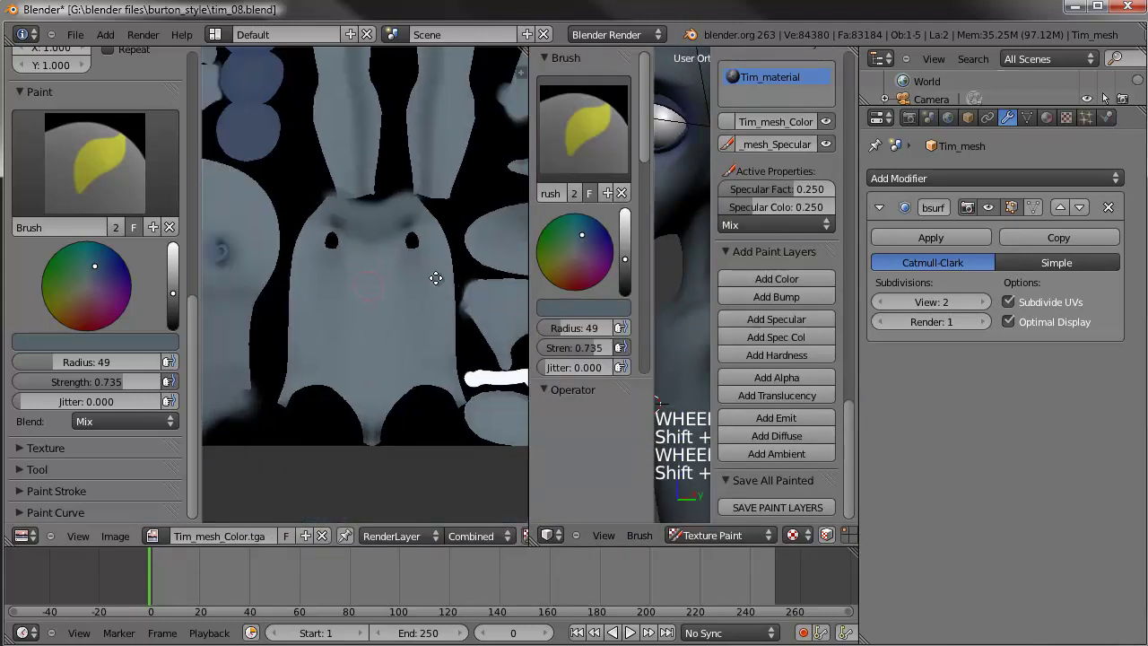
middle_click_drag(446, 267, 513, 287)
left_click(319, 449)
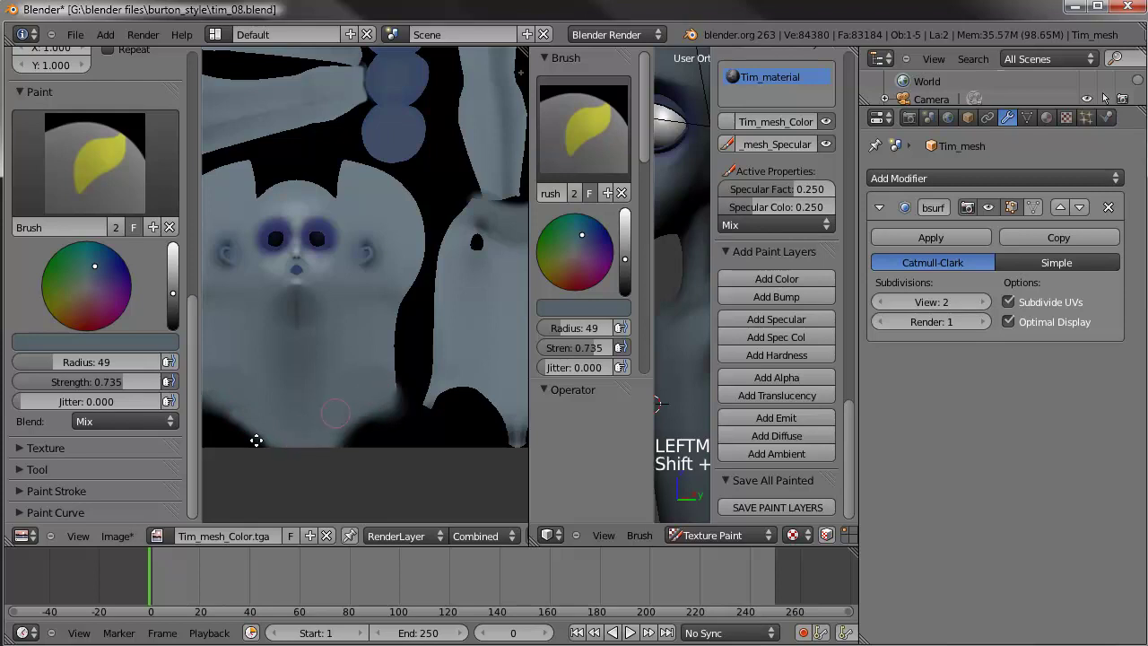
scroll(376, 331, "up", 6, "shift")
scroll(375, 322, "down", 3)
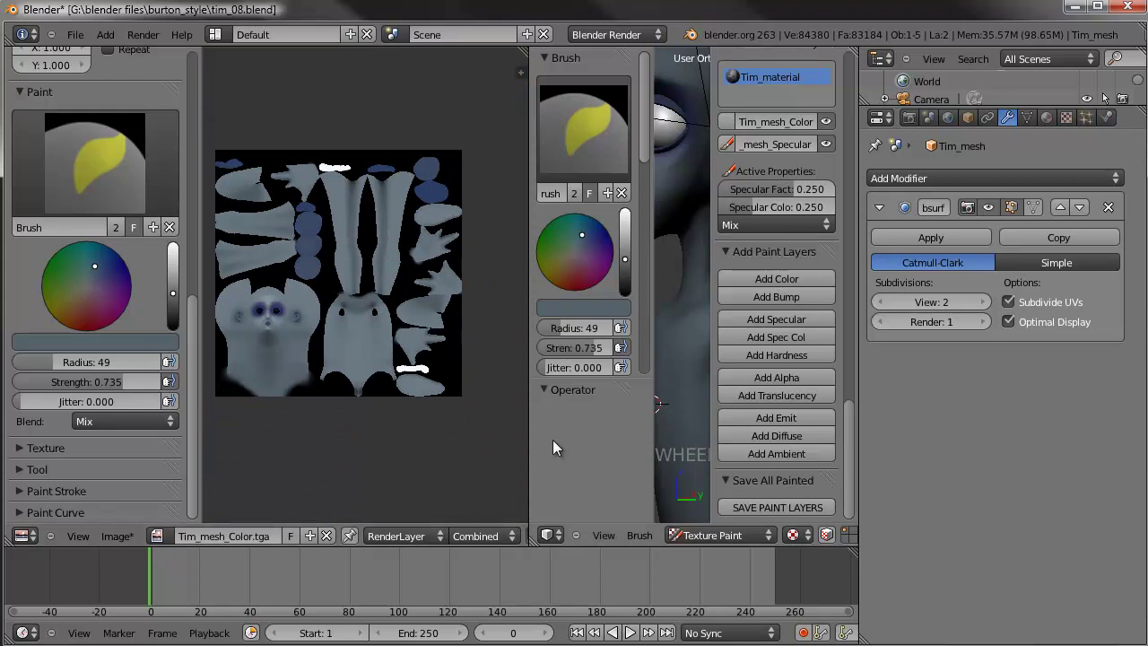
left_click(788, 508)
- Widen the 3D view, switch to Object Mode, and remove the Array modifier from the eyeball
left_click_drag(530, 491, 307, 475)
left_click(519, 536)
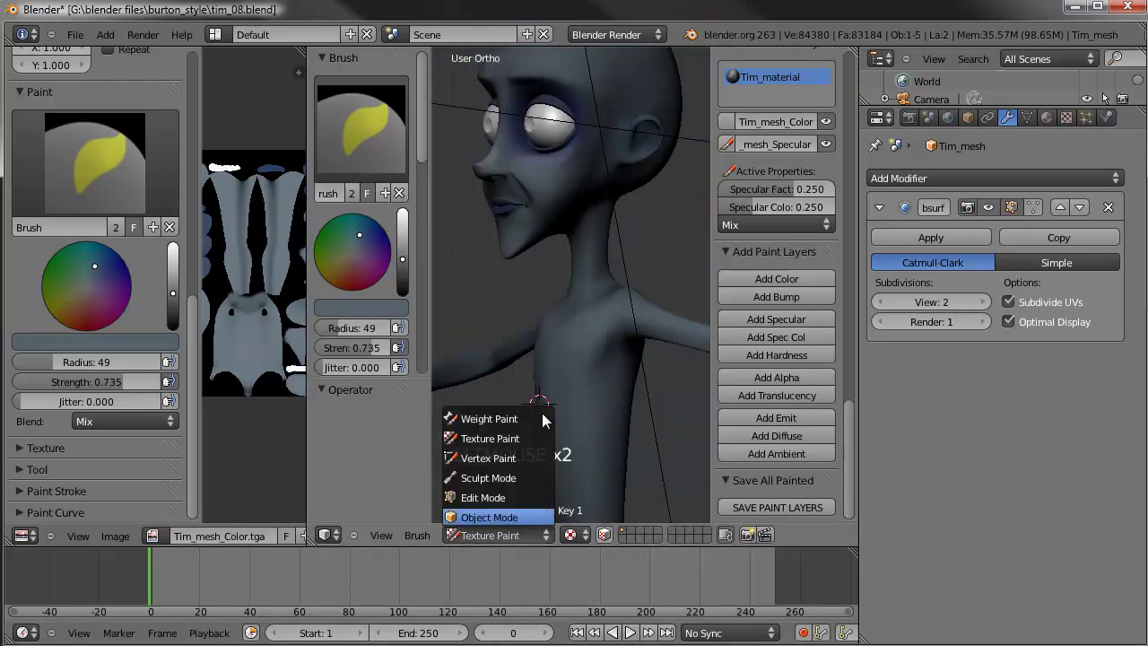
left_click(485, 517)
middle_click_drag(581, 165, 620, 365, "shift")
scroll(618, 354, "up", 3)
right_click(617, 350)
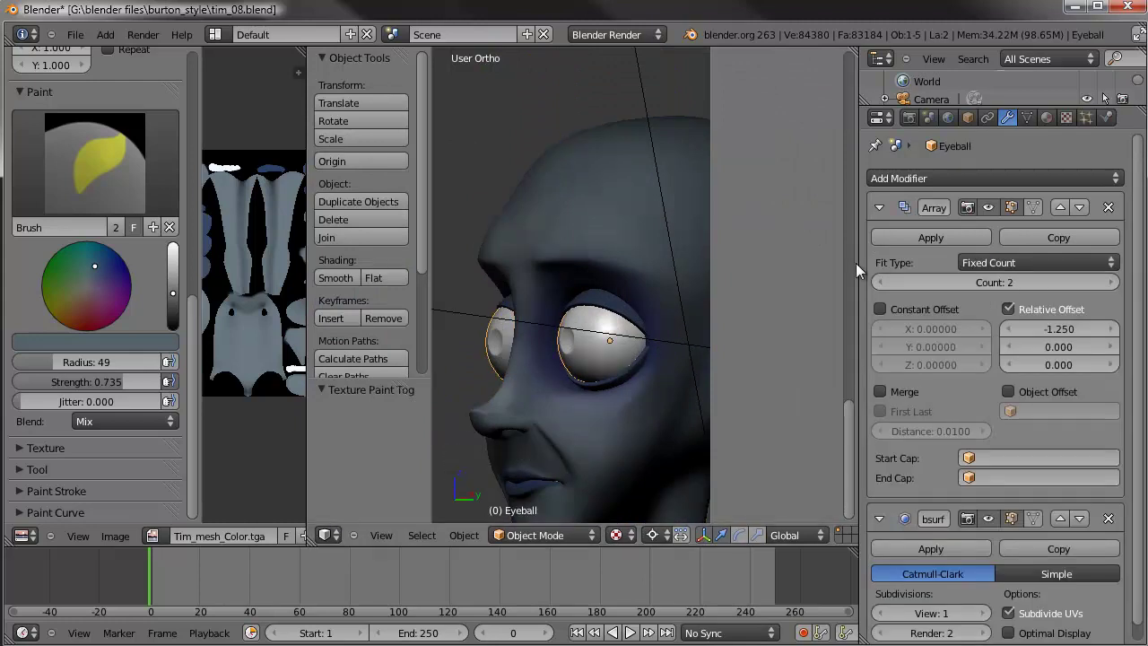
left_click(1027, 117)
left_click(1007, 118)
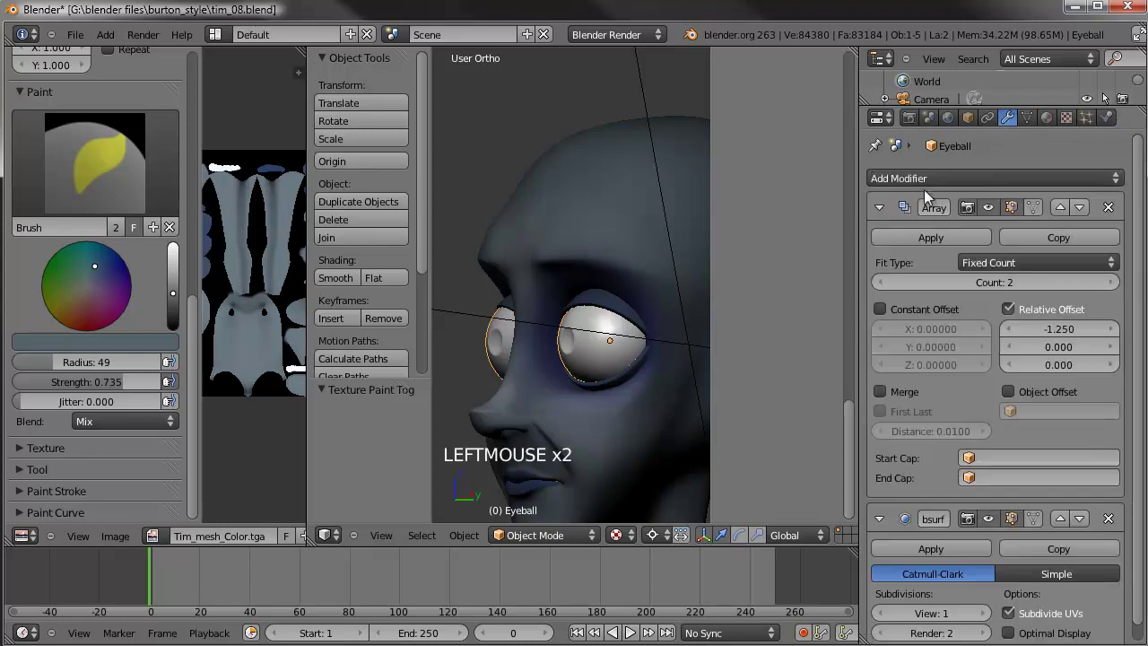
left_click(879, 207)
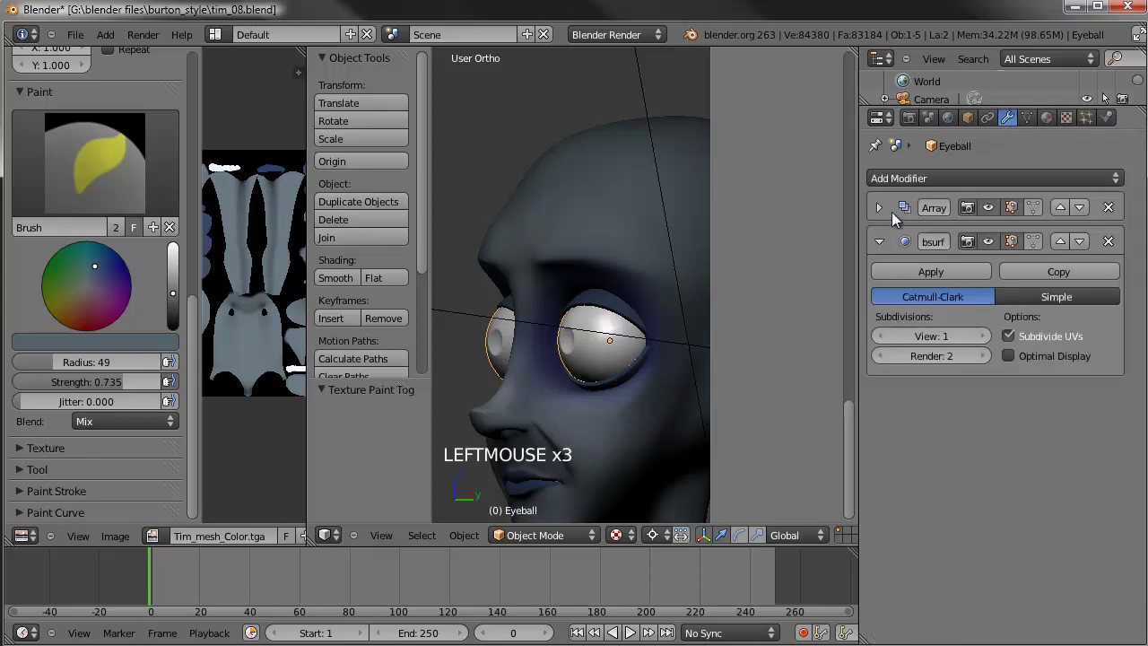
left_click(1108, 207)
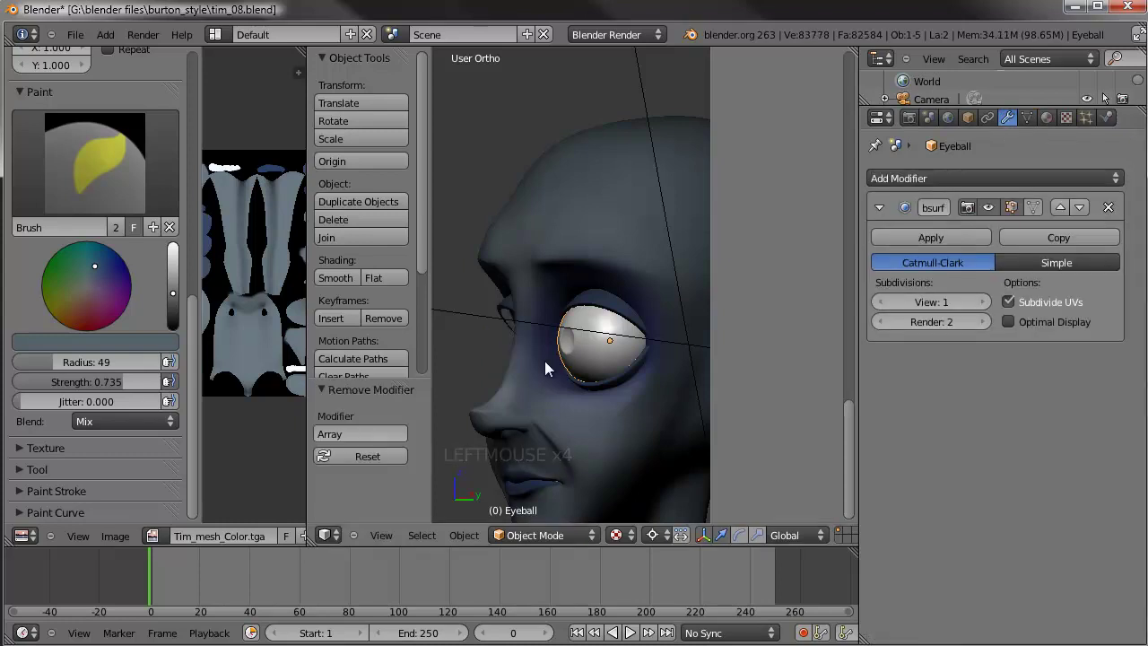
- Enter Edit Mode on the eyeball and mark the edge loop around the pupil recess as a seam
middle_click_drag(535, 369, 615, 372)
scroll(593, 318, "up", 2)
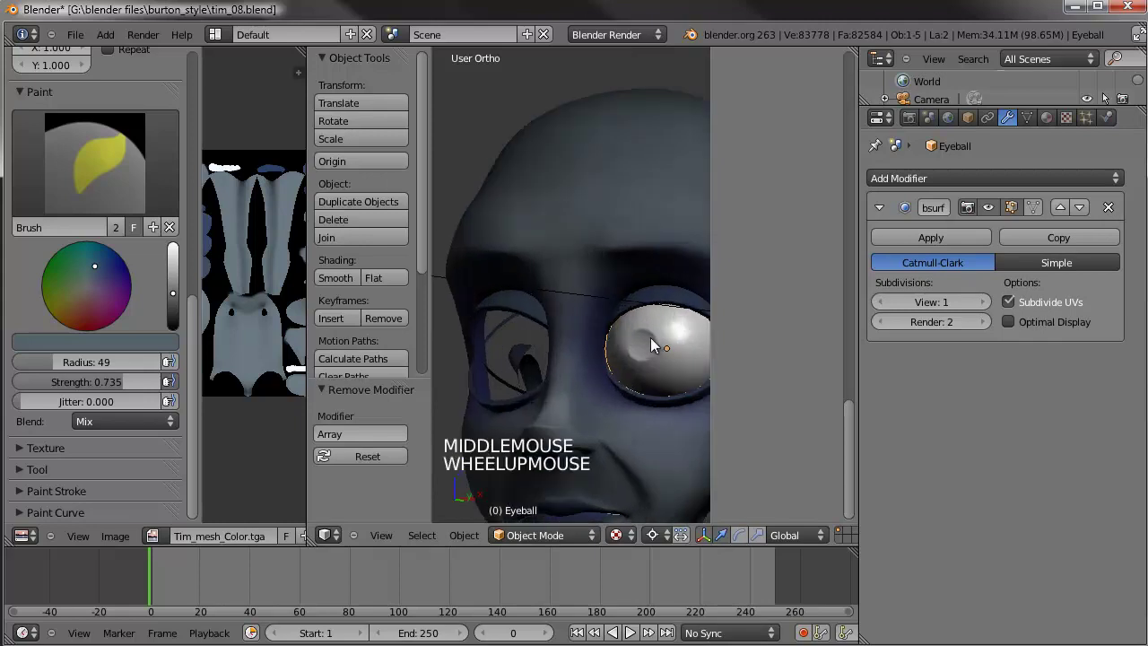
middle_click_drag(685, 375, 591, 305, "shift")
scroll(568, 292, "up", 5)
scroll(618, 323, "up", 2)
key("Tab")
scroll(589, 302, "up", 4)
right_click(556, 242, "alt")
right_click(556, 242, "alt")
middle_click_drag(556, 242, 619, 245, "shift")
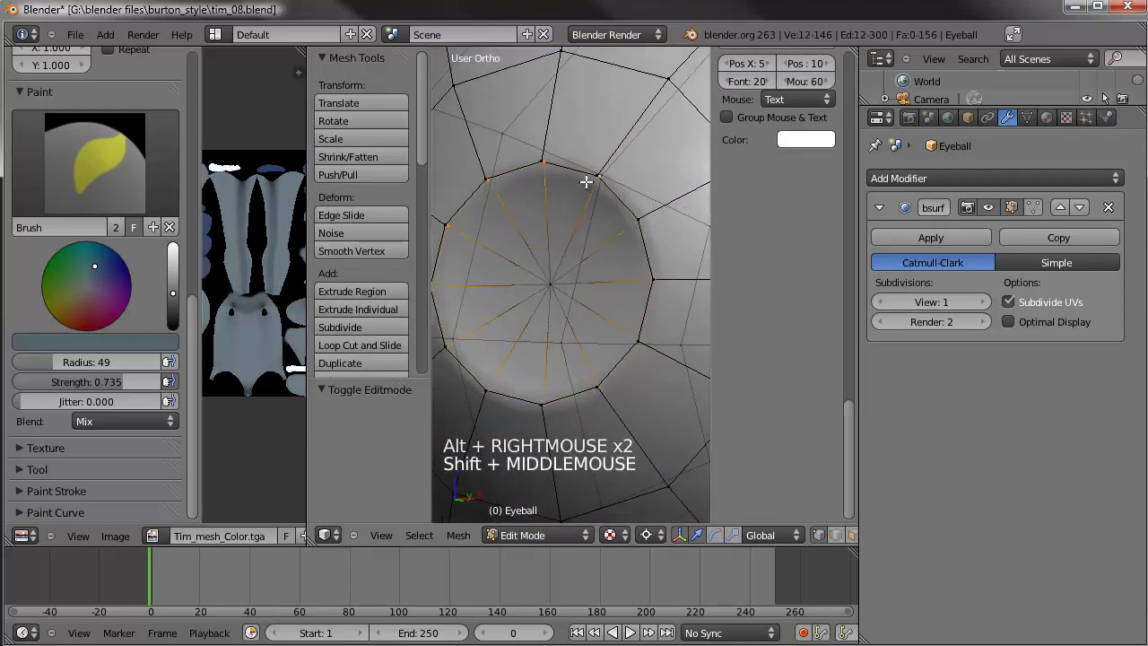
right_click(622, 202, "alt")
key("ctrl+e")
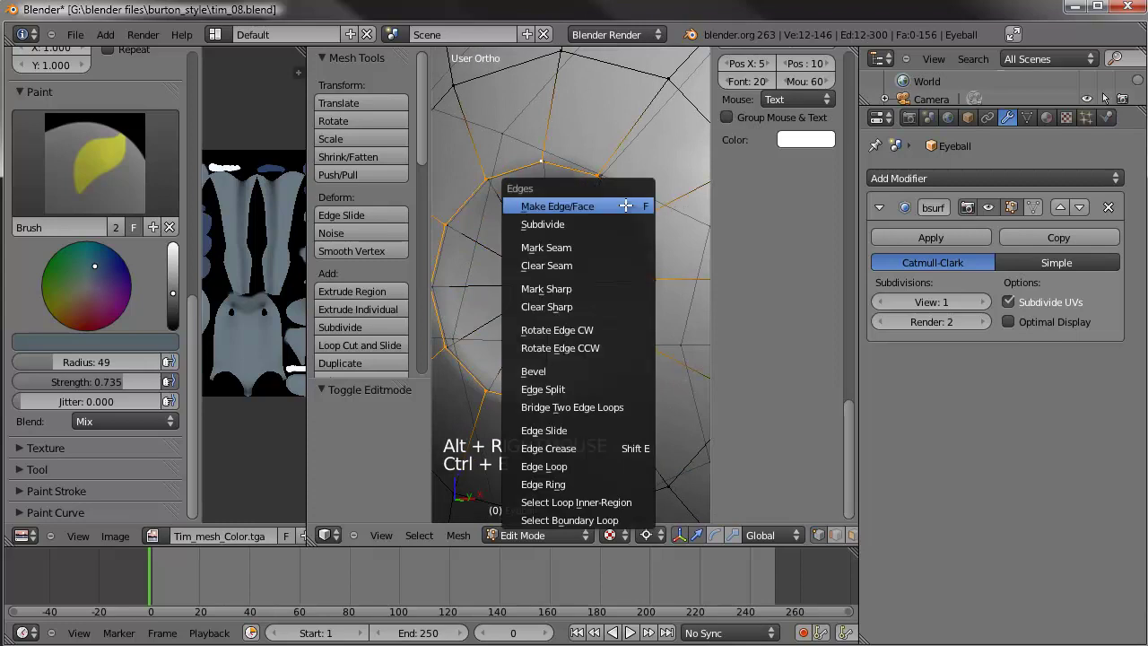
left_click(615, 243)
- Mark a seam along the eyeball's large vertical edge loop behind the pupil recess
scroll(615, 243, "down", 6)
middle_click_drag(572, 244, 505, 246, "shift")
middle_click_drag(583, 282, 512, 281, "shift")
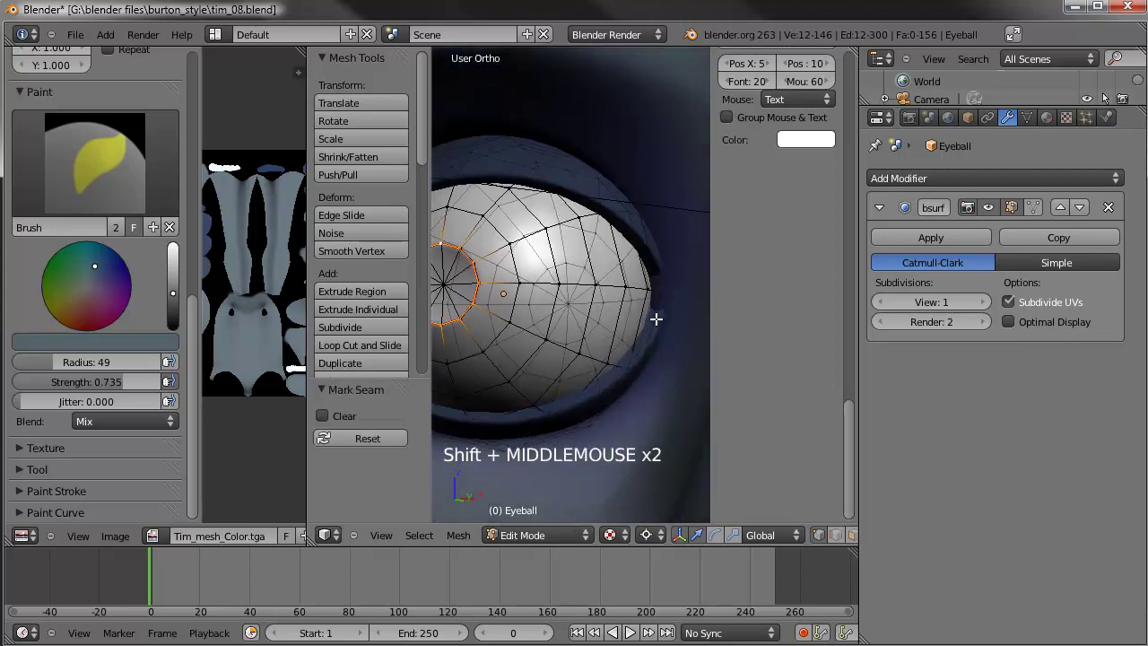
right_click(652, 323, "alt")
key("ctrl+e")
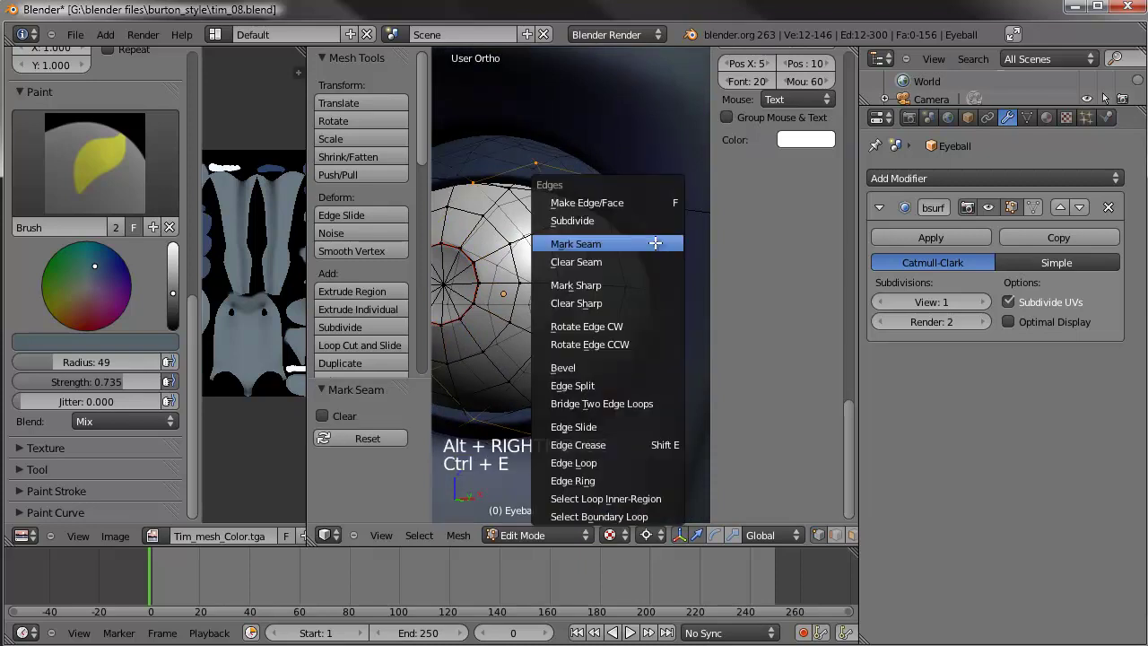
left_click(656, 243)
- Duplicate the seam-bounded faces of the pupil recess and place the copy in front of the eyeball in side view
key("KP_3")
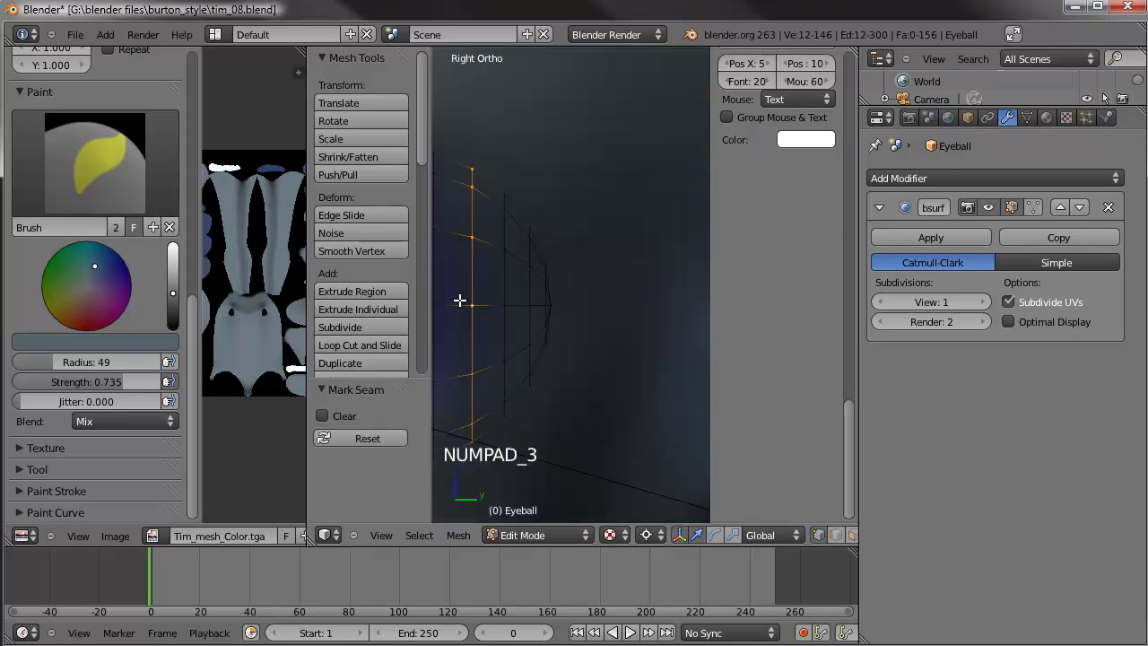
scroll(458, 299, "down", 3)
middle_click_drag(484, 312, 487, 310, "shift")
scroll(620, 312, "up", 4)
middle_click_drag(619, 312, 591, 328, "shift")
scroll(602, 312, "up", 4)
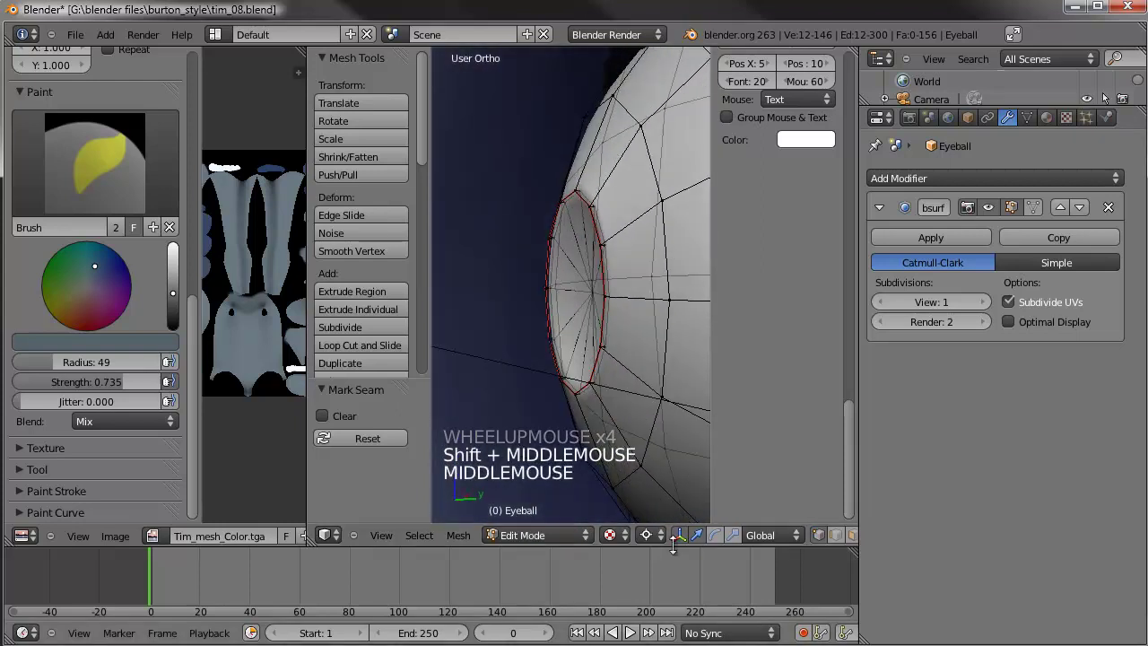
left_click(851, 535)
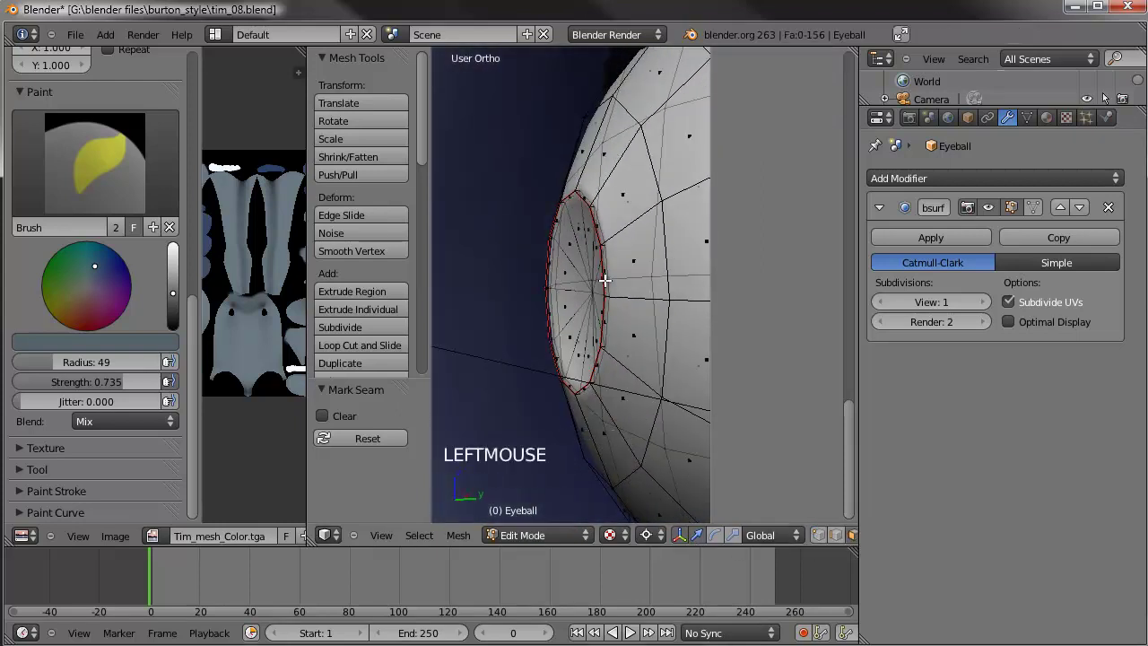
right_click(568, 240)
key("ctrl+l")
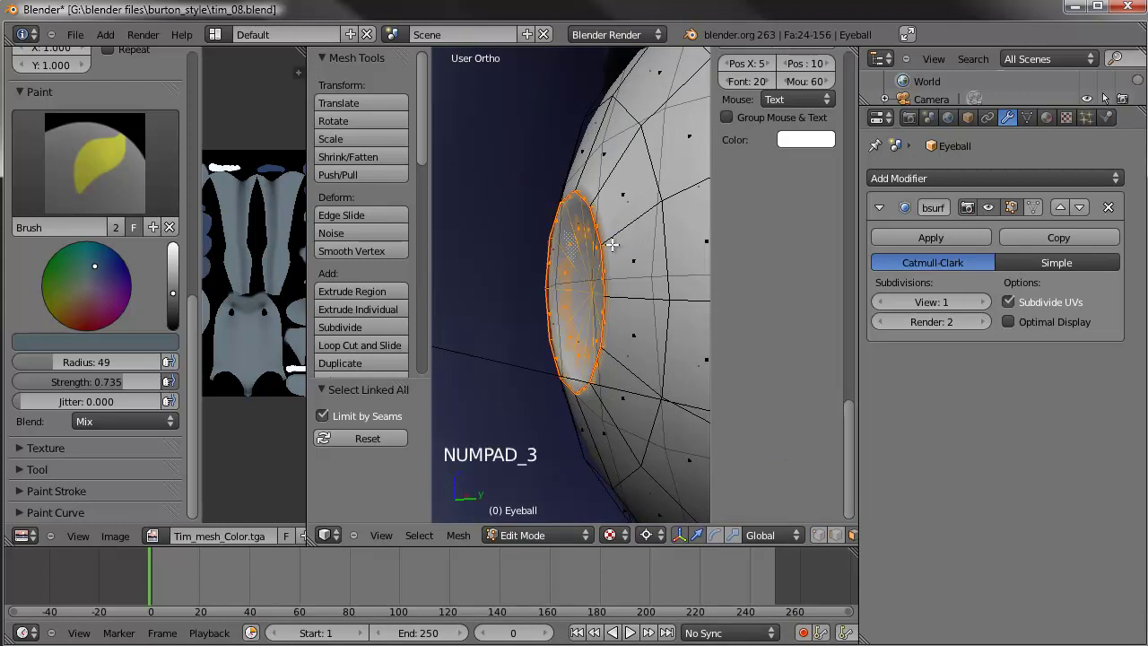
key("KP_3")
key("shift+d")
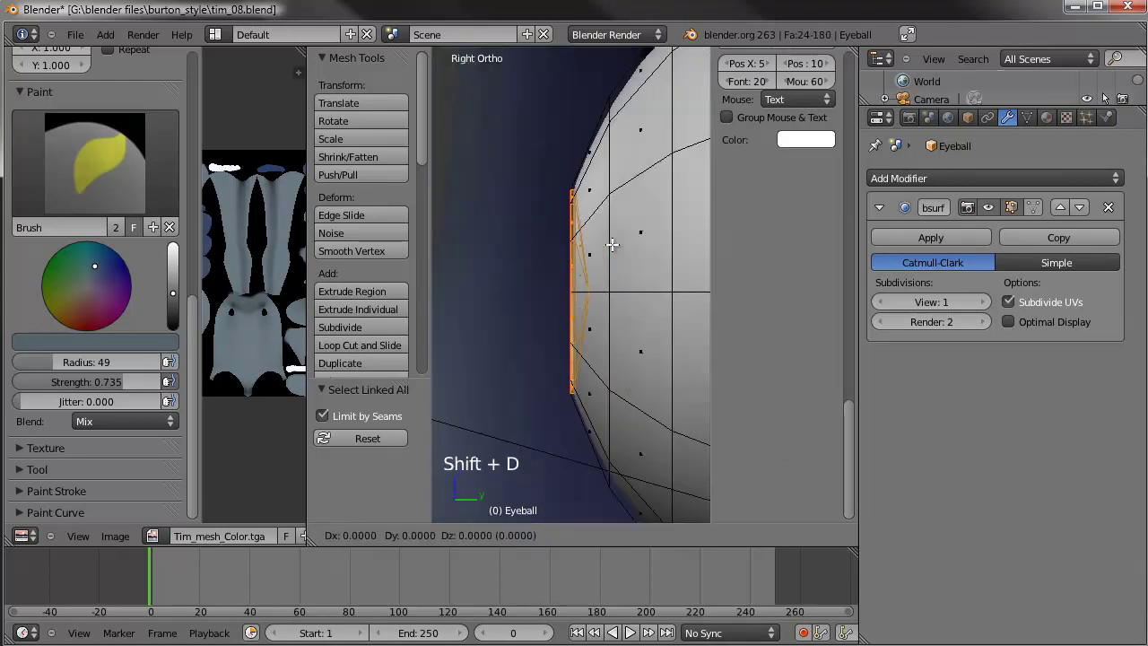
left_click(561, 239)
type("sy")
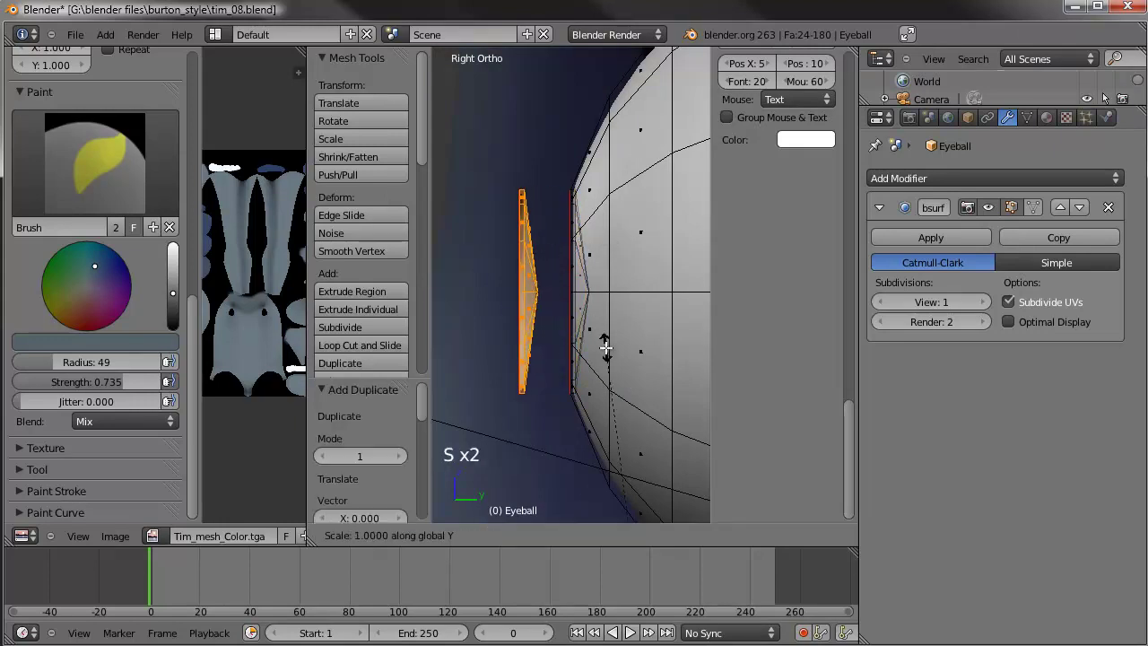
type("-1")
right_click(606, 347)
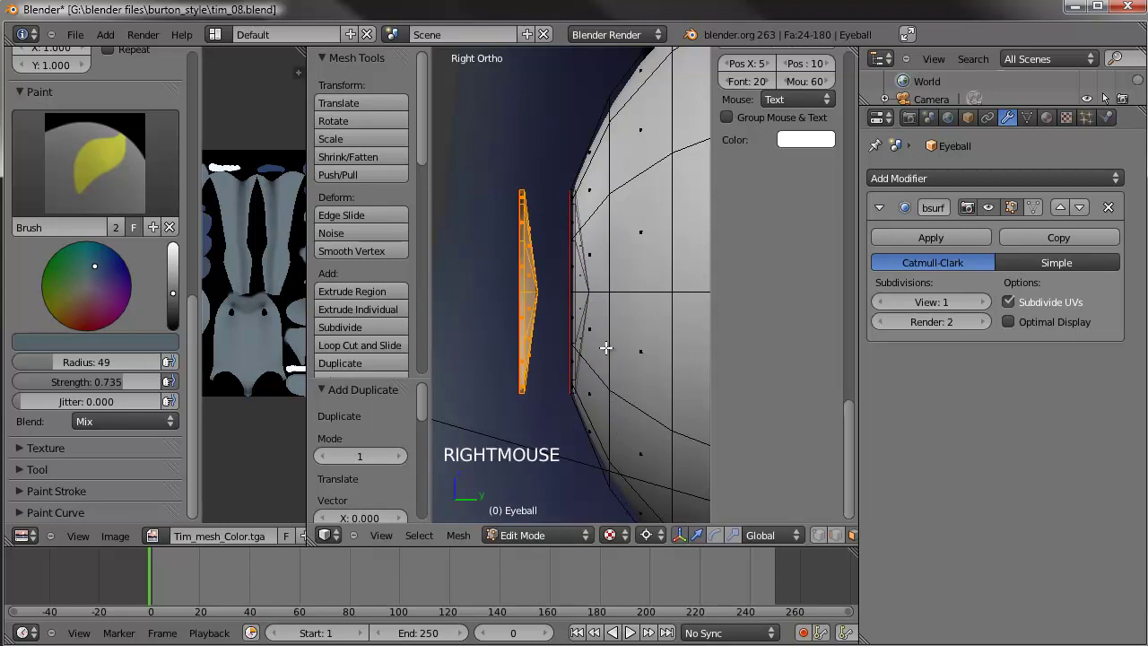
- Set the pivot to the median point and mirror the duplicated disc by scaling it -1 along Y
scroll(606, 348, "down", 6)
middle_click_drag(522, 351, 544, 389, "shift")
key("ctrl+comma")
scroll(512, 335, "up", 3)
middle_click_drag(613, 353, 561, 379, "shift")
scroll(555, 357, "up", 1)
key("s")
key("y")
key("0")
key("minus")
key("1")
key("Return")
- Move the mirrored disc along the Y axis closer to the eyeball
scroll(564, 379, "up", 5)
middle_click_drag(525, 346, 659, 336, "shift")
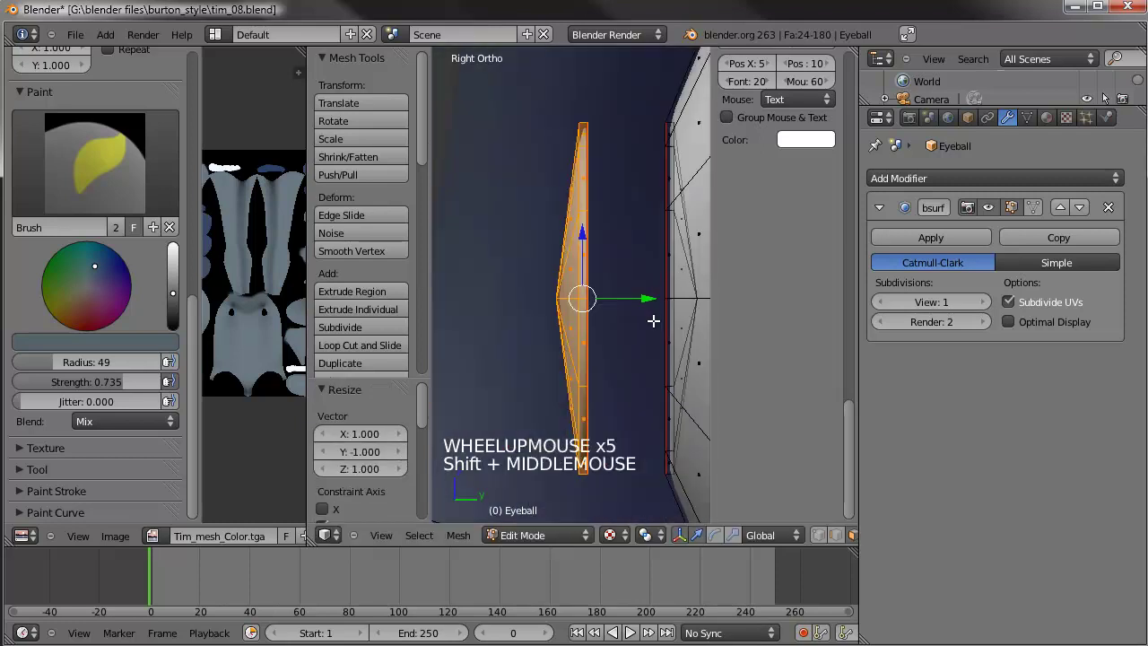
left_click_drag(641, 298, 619, 299)
- Select the disc's radial edges around its centre vertex and subdivide them with 2 cuts
middle_click_drag(619, 300, 690, 310)
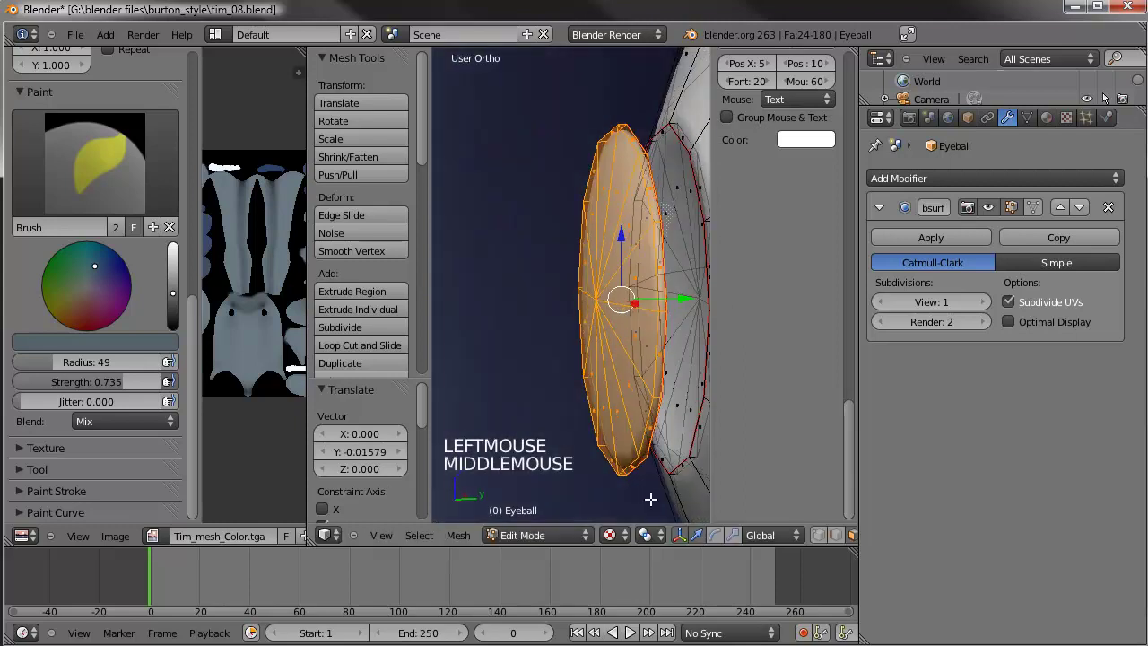
double_click(832, 535)
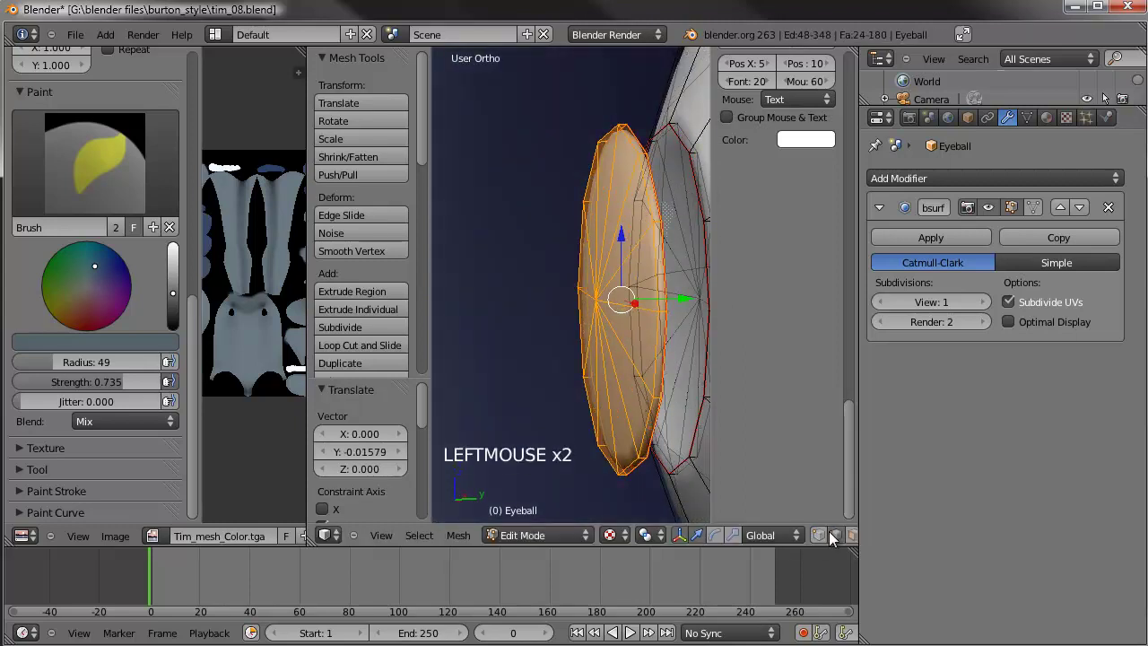
right_click(655, 340, "alt")
right_click(655, 341, "alt")
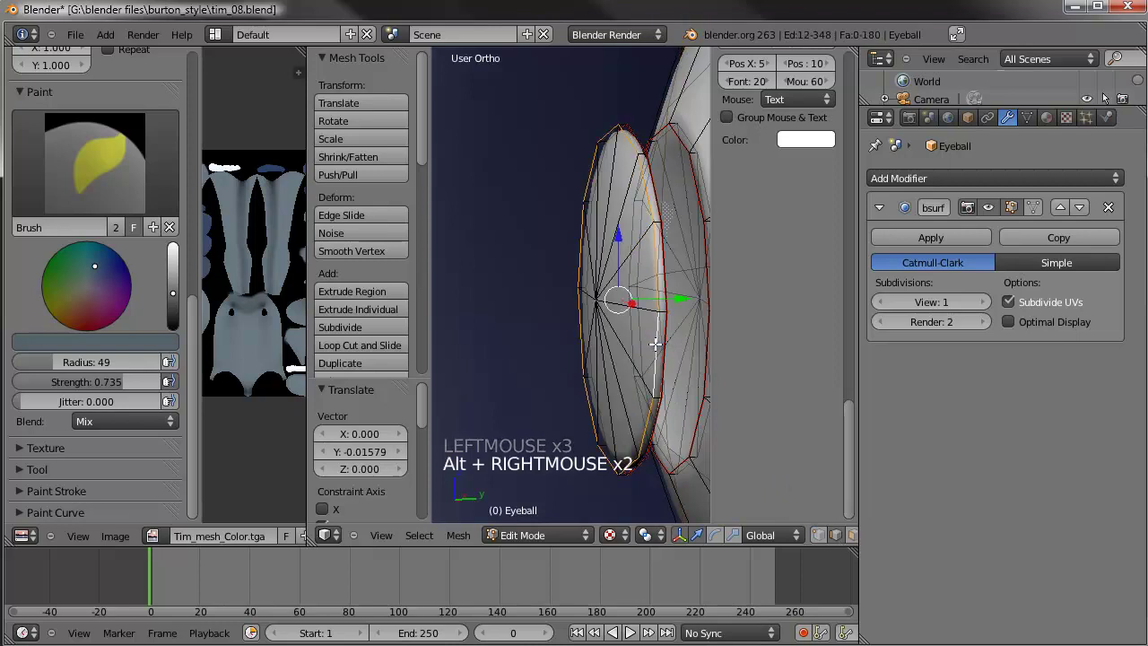
left_click(817, 535)
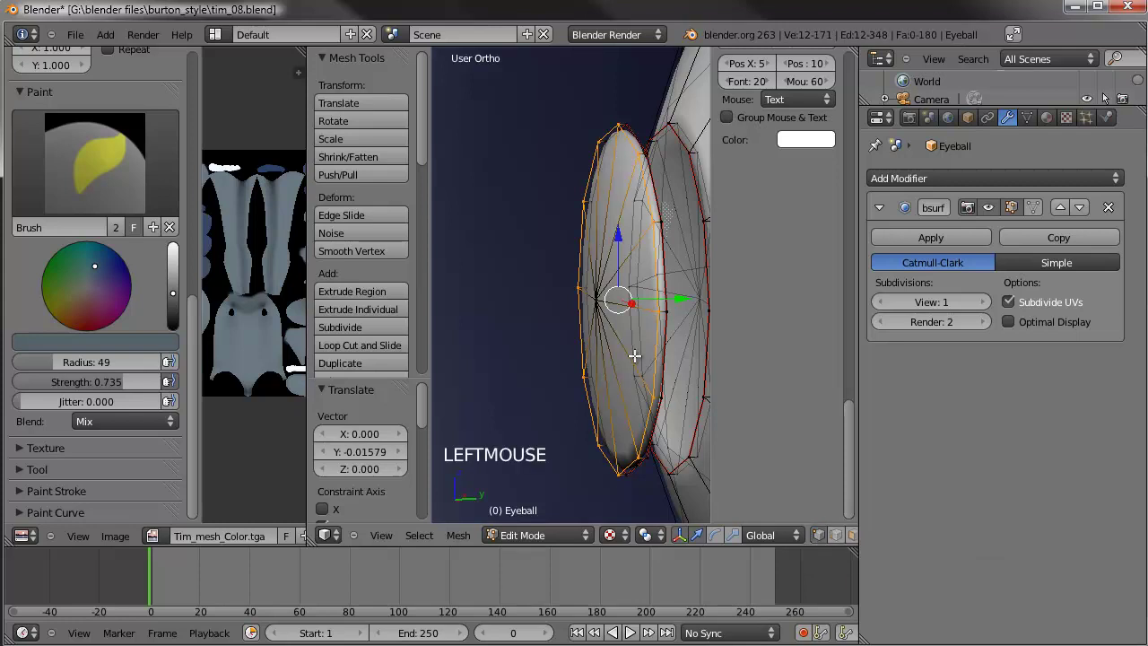
right_click(594, 298, "shift")
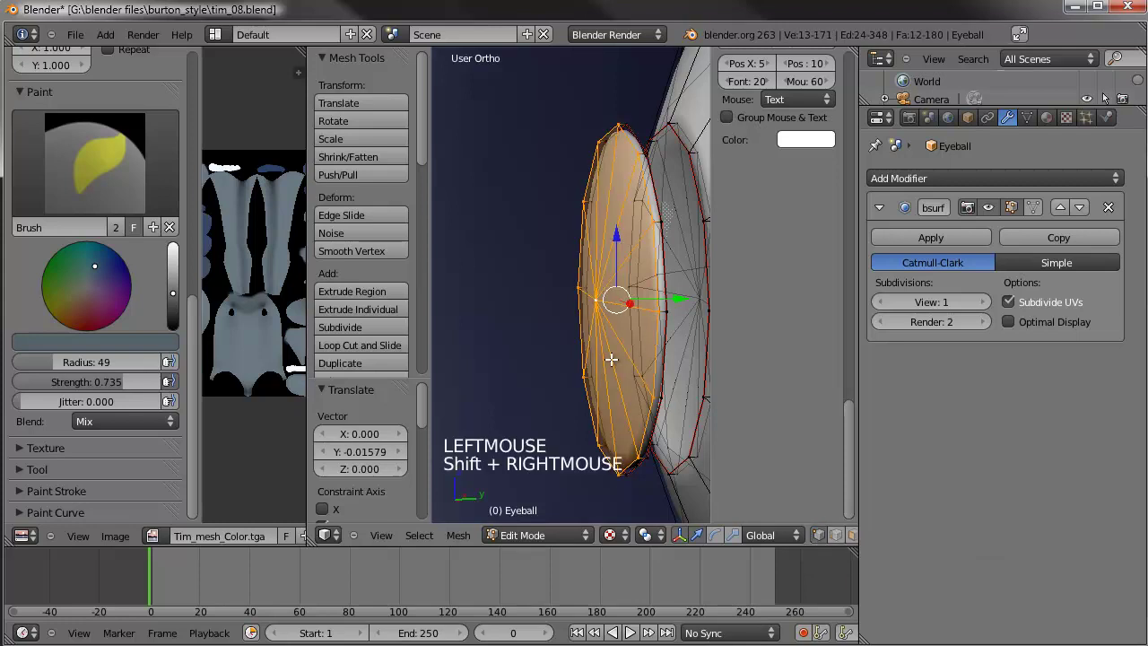
left_click(837, 535)
right_click(655, 343, "alt+shift")
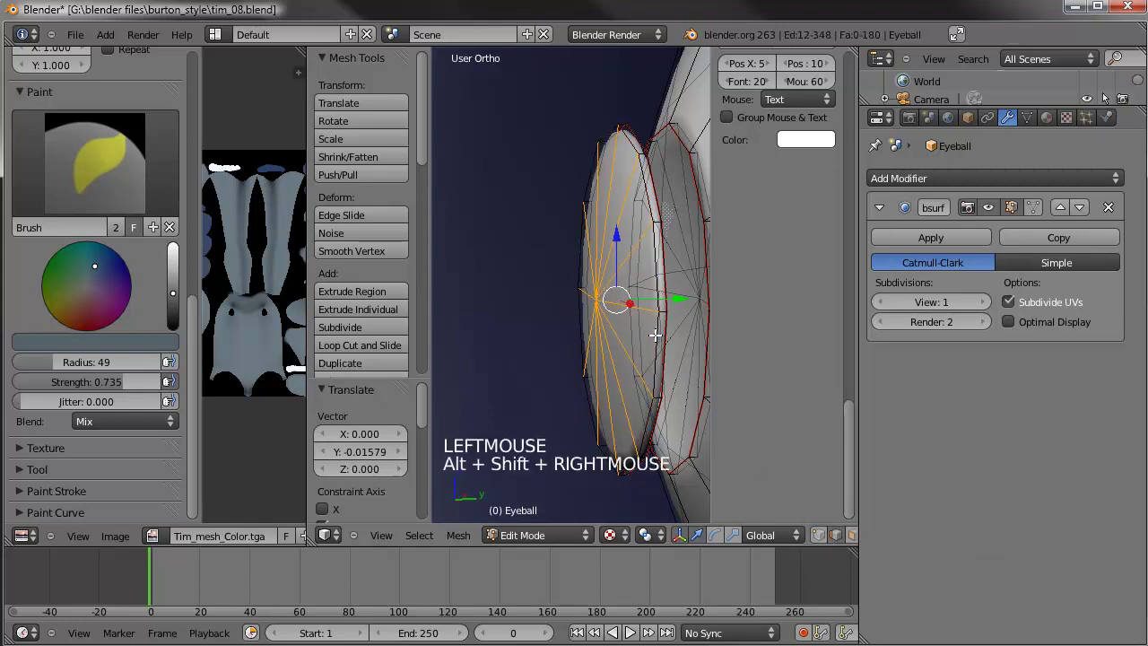
key("w")
left_click(573, 271)
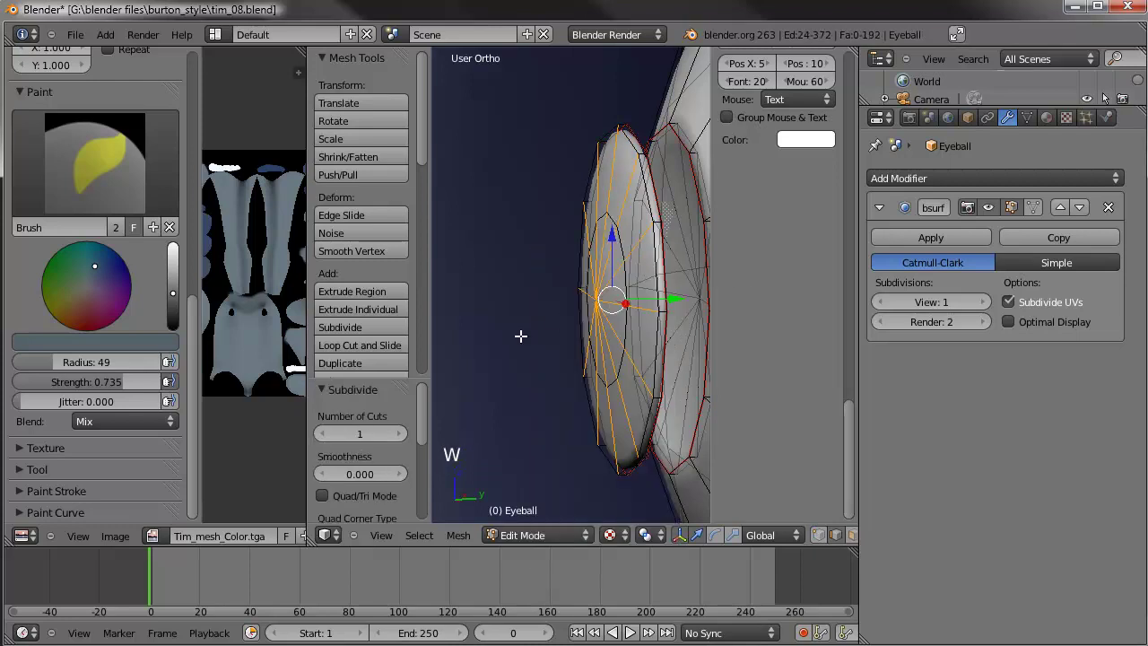
left_click(401, 433)
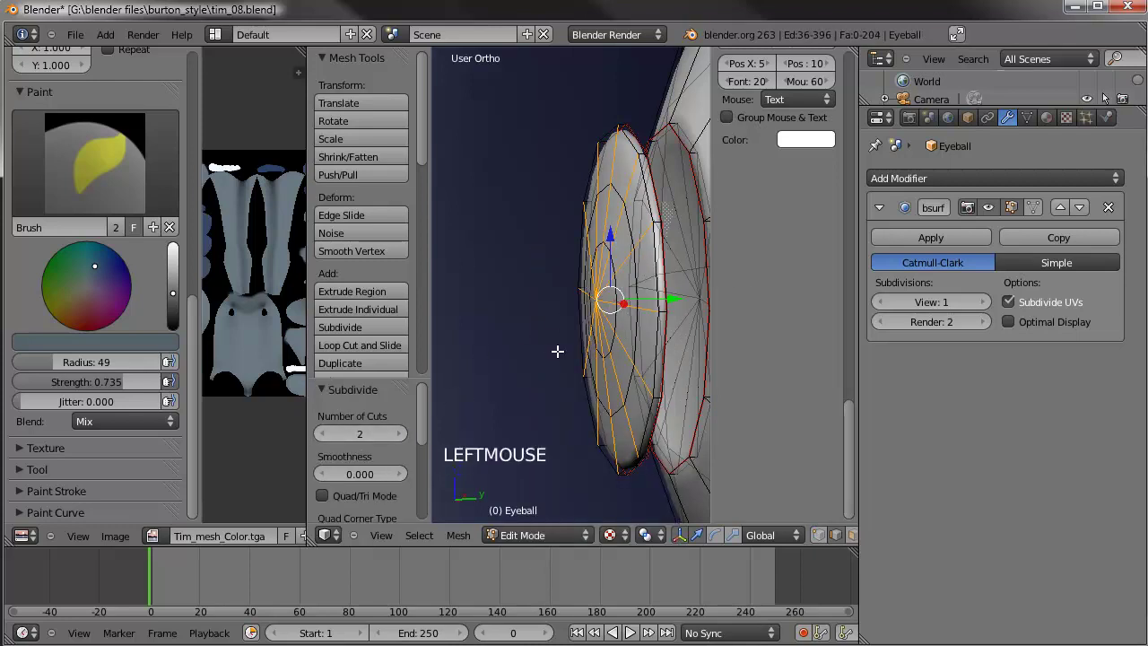
- Enable proportional editing and move the disc's selected inner ring by about -0.003 along Y to round it into a lens
key("KP_3")
right_click(630, 307, "alt")
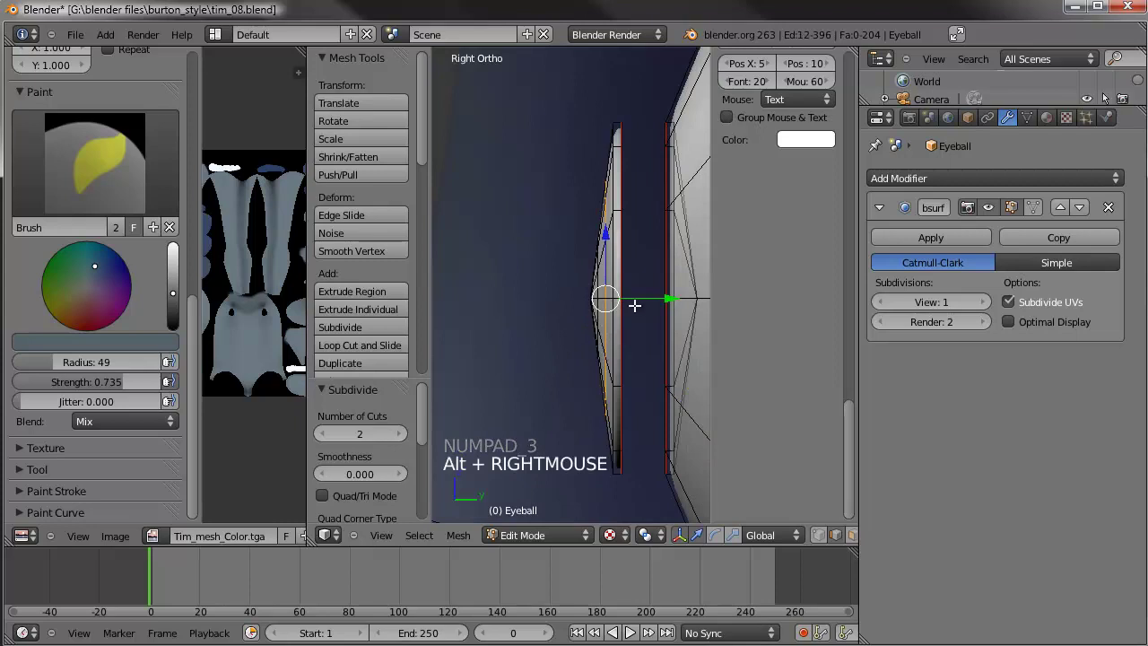
middle_click_drag(803, 535, 583, 554)
left_click(685, 533)
left_click(703, 481)
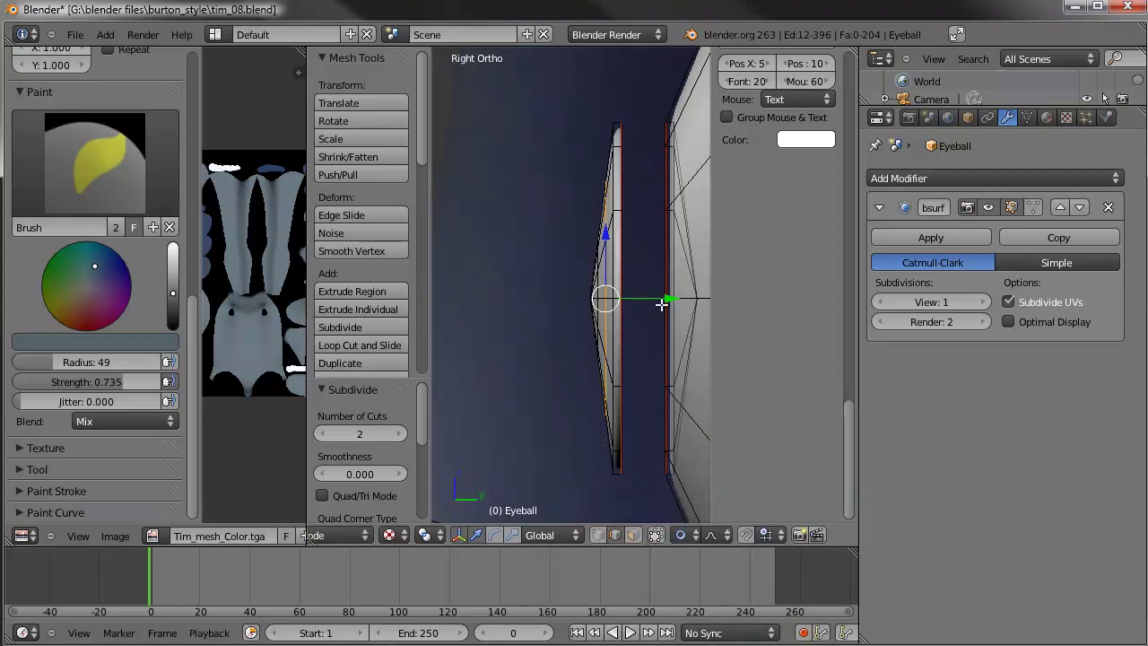
left_click_drag(671, 299, 659, 307)
scroll(668, 302, "up", 6)
scroll(664, 300, "up", 7)
scroll(659, 306, "up", 1)
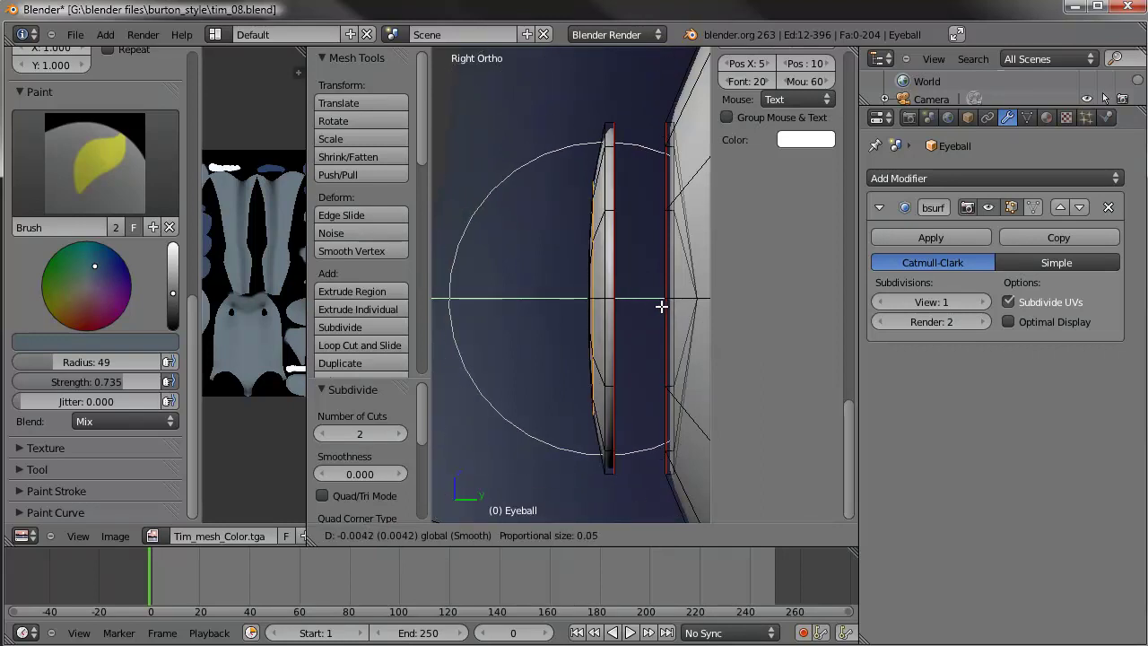
left_click(661, 306)
- Scale the lens's selected ring by about 1.65 along Y with proportional editing at a larger influence size
key("s")
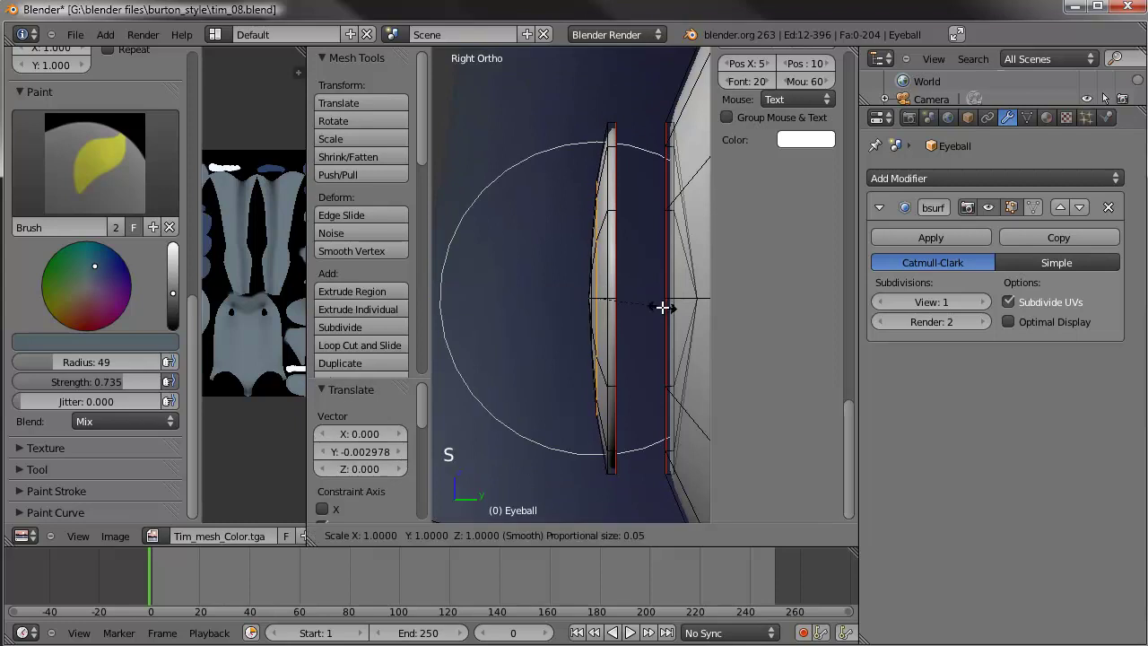
right_click(630, 278)
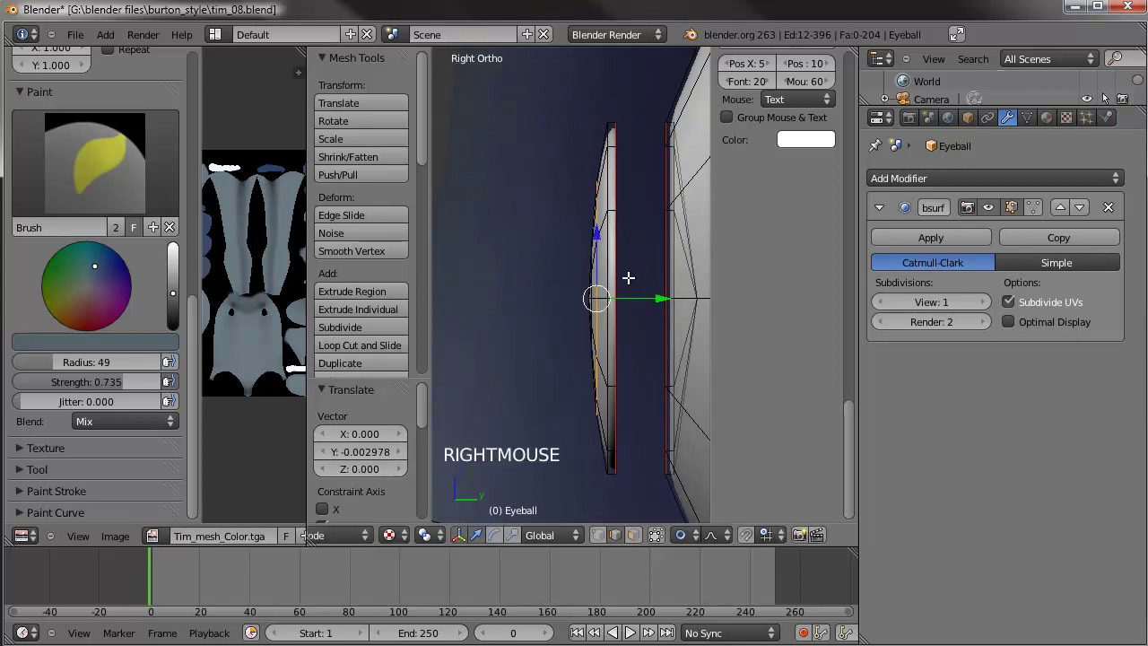
key("s")
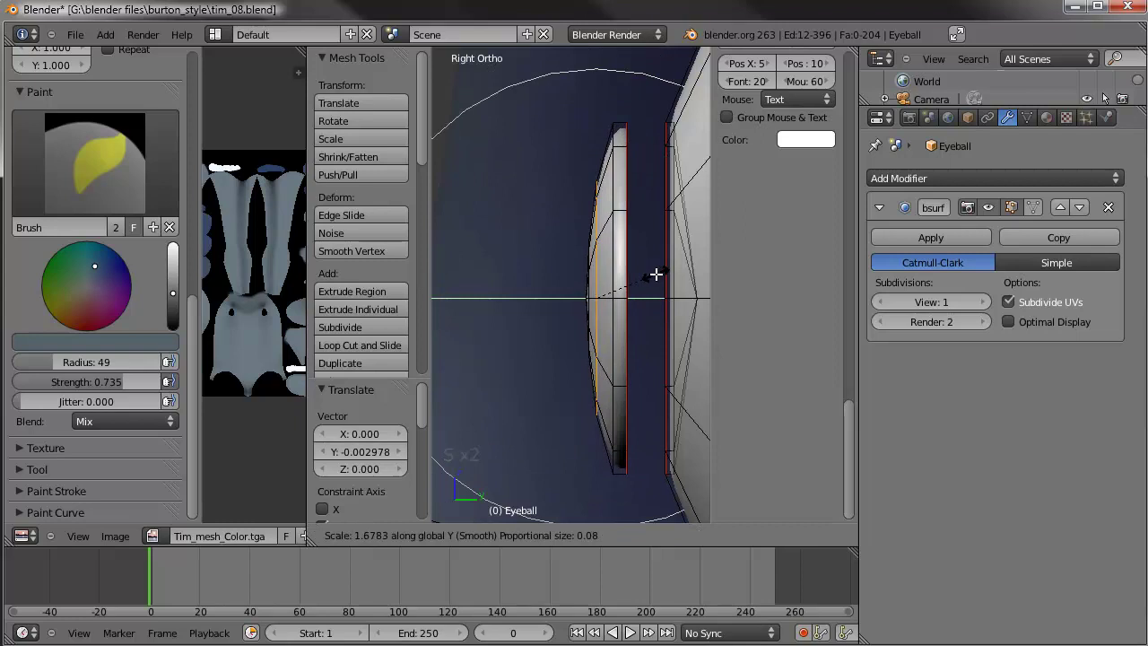
left_click(657, 273)
- Delete the vertices of the lens's seam-marked rim loop and nudge the remaining open edge loop along Y
right_click(630, 232, "alt")
key("Delete")
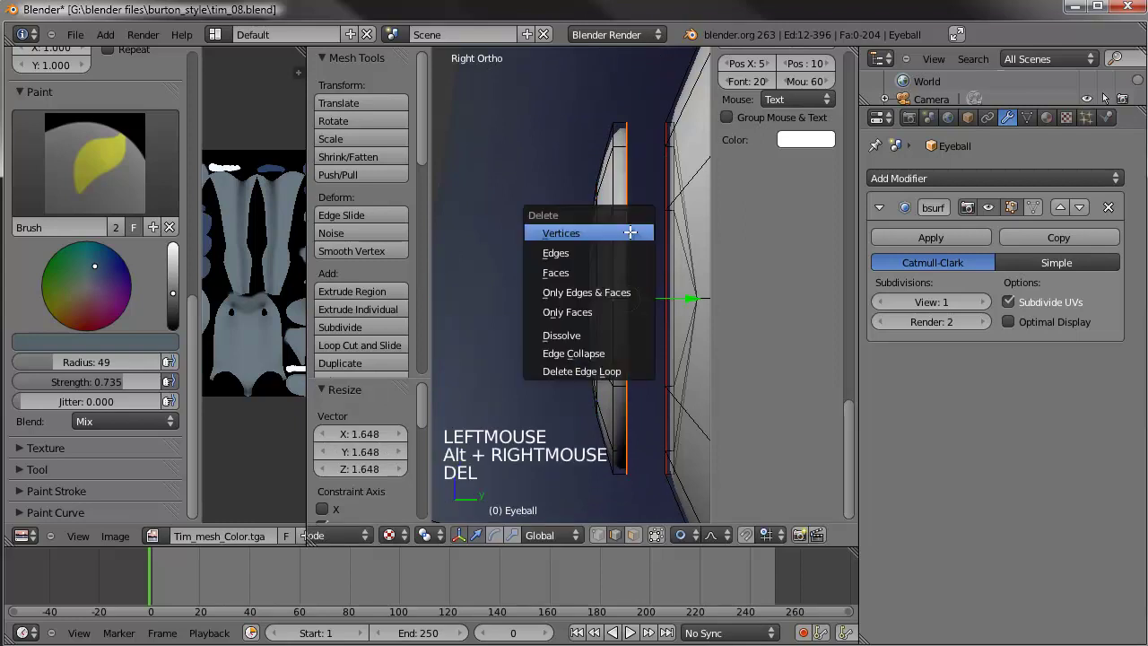
left_click(630, 232)
right_click(622, 233)
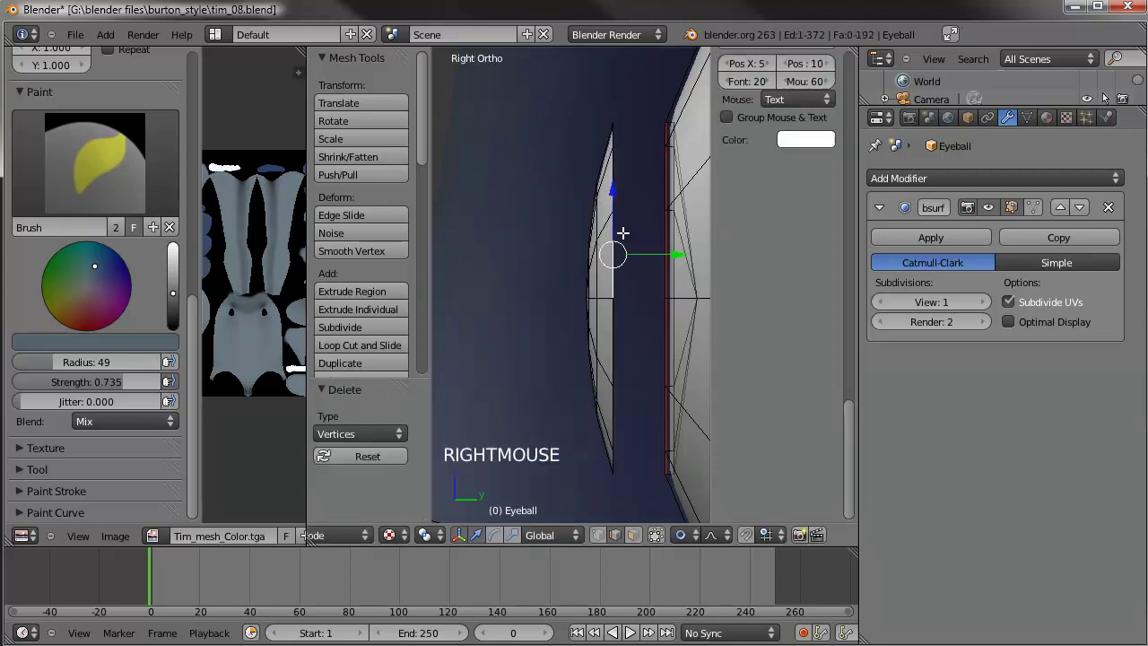
right_click(618, 237, "alt")
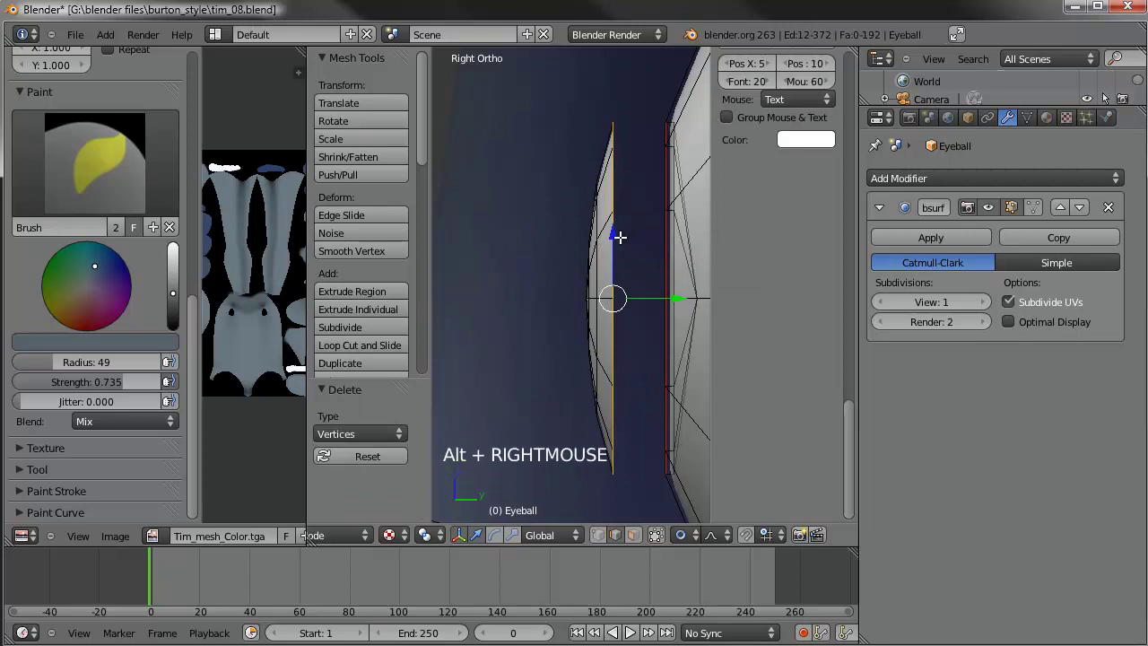
left_click_drag(678, 300, 684, 303)
- Select the whole linked lens and move it along Y onto the pupil recess of the eyeball
key("ctrl+l")
middle_click_drag(672, 302, 535, 303, "shift")
left_click_drag(538, 301, 577, 304)
scroll(576, 303, "down", 3)
middle_click_drag(583, 302, 615, 295)
key("Tab")
middle_click_drag(654, 211, 662, 279)
- Scale the lens up by about 1.07, then fine-tune its size and Y position against the eyeball in side view
key("Tab")
key("s")
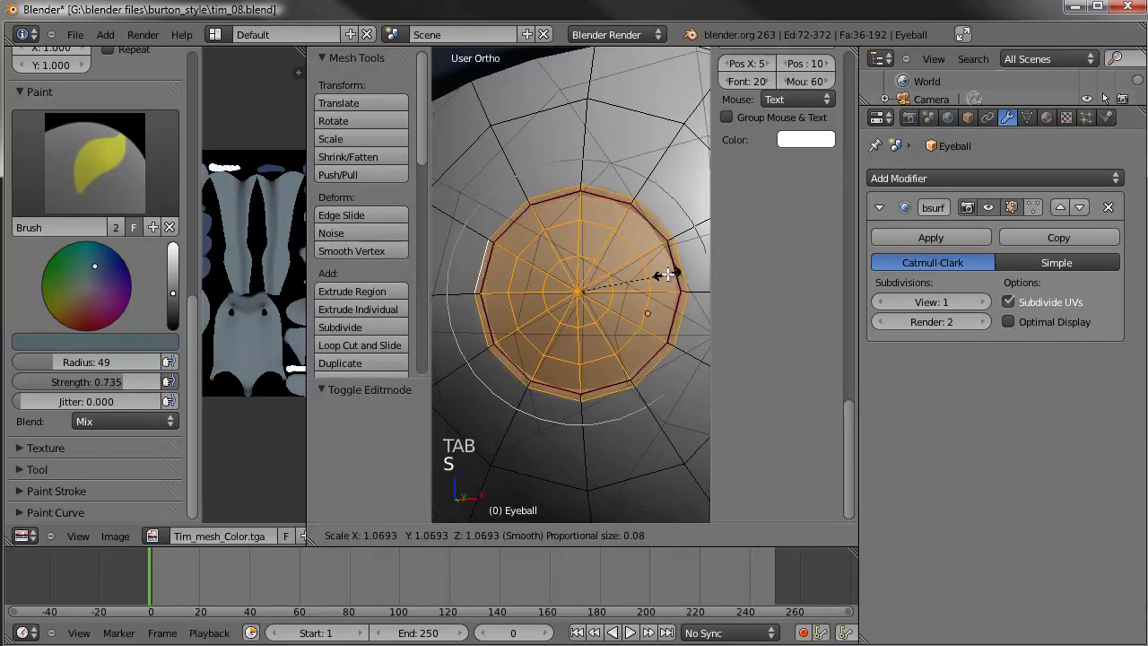
left_click(667, 274)
key("KP_3")
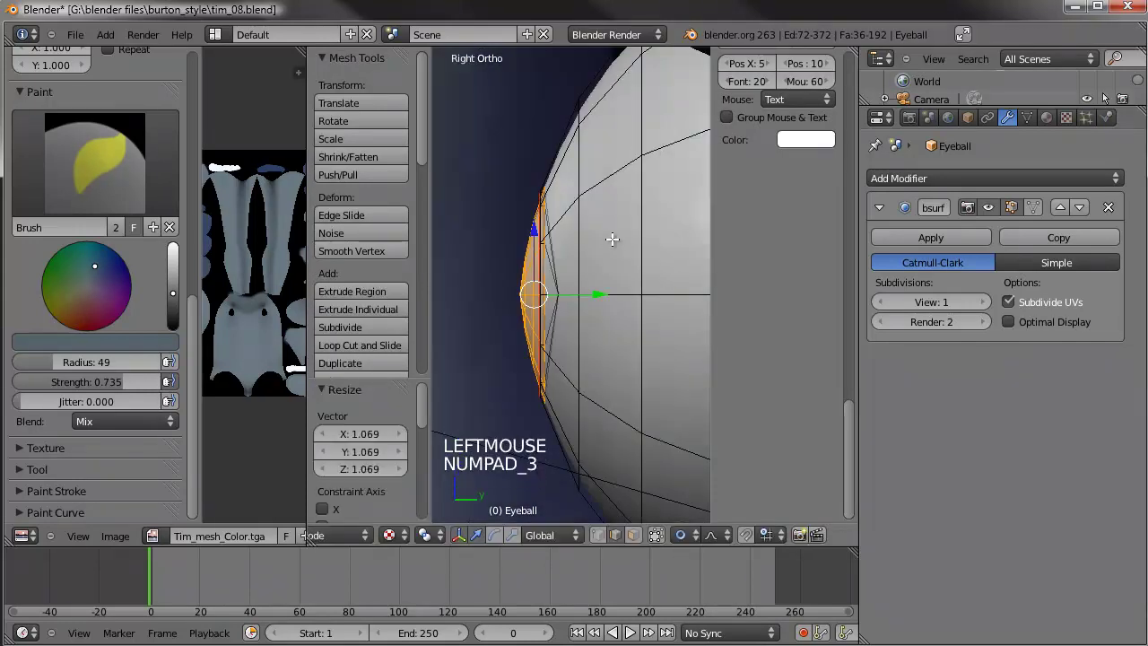
key("s")
left_click(595, 291)
left_click_drag(595, 299, 591, 301)
key("Tab")
middle_click_drag(532, 312, 733, 303)
scroll(653, 330, "down", 3)
- Hide the lens faces to expose the pupil recess from the front
key("Tab")
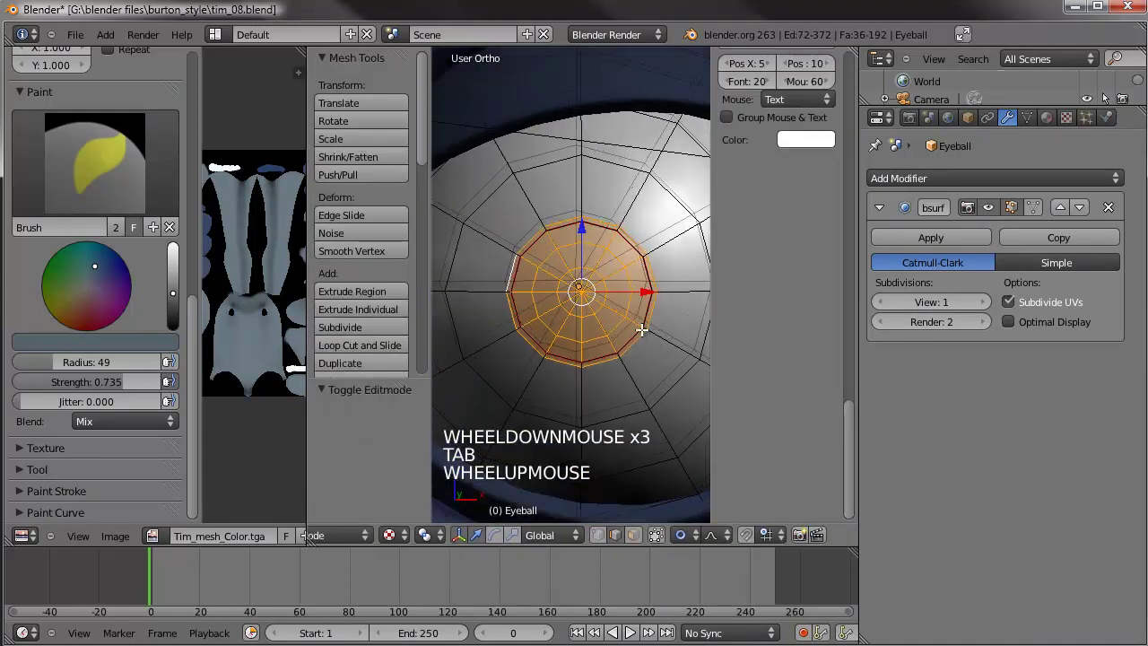
scroll(640, 328, "up", 5)
middle_click_drag(640, 328, 592, 221)
key("h")
key("KP_1")
scroll(587, 305, "up", 1)
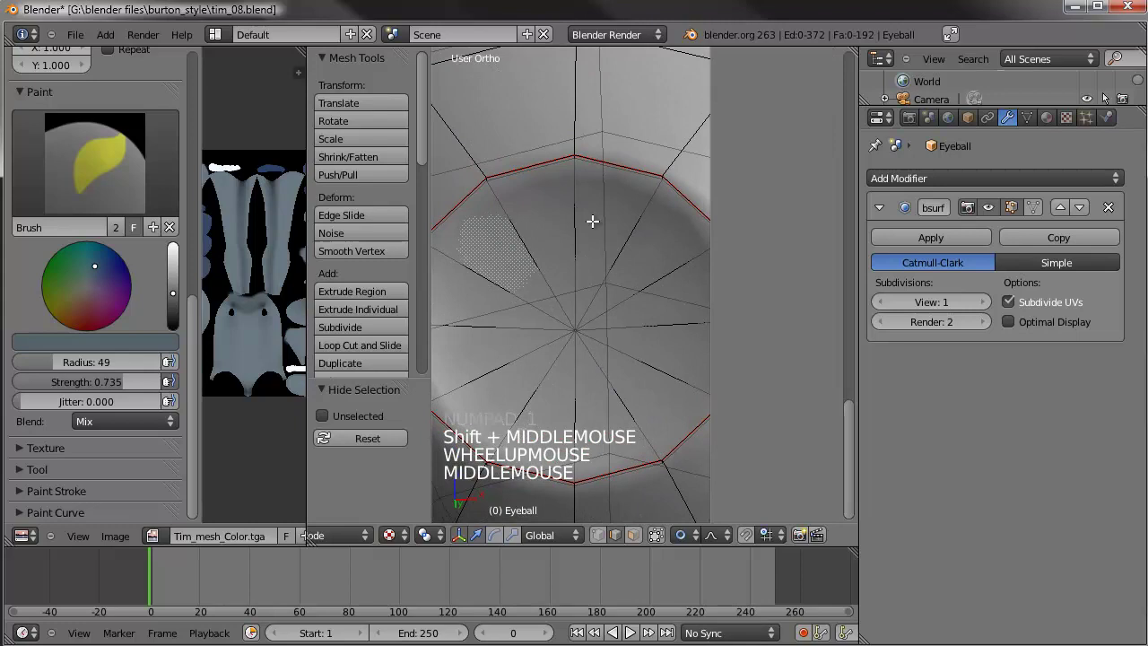
- Select only the radial edges around the recess's centre vertex, leaving the seam rim loop out of the selection
right_click(594, 171, "alt")
right_click(591, 159, "alt")
right_click(589, 164, "alt")
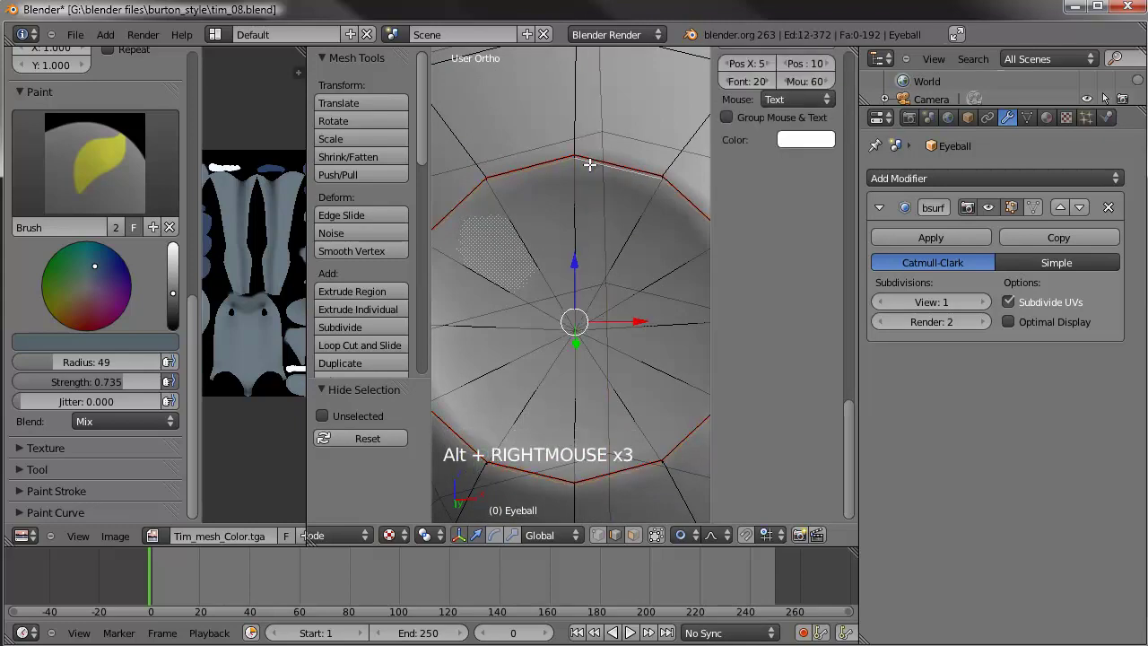
left_click(598, 535)
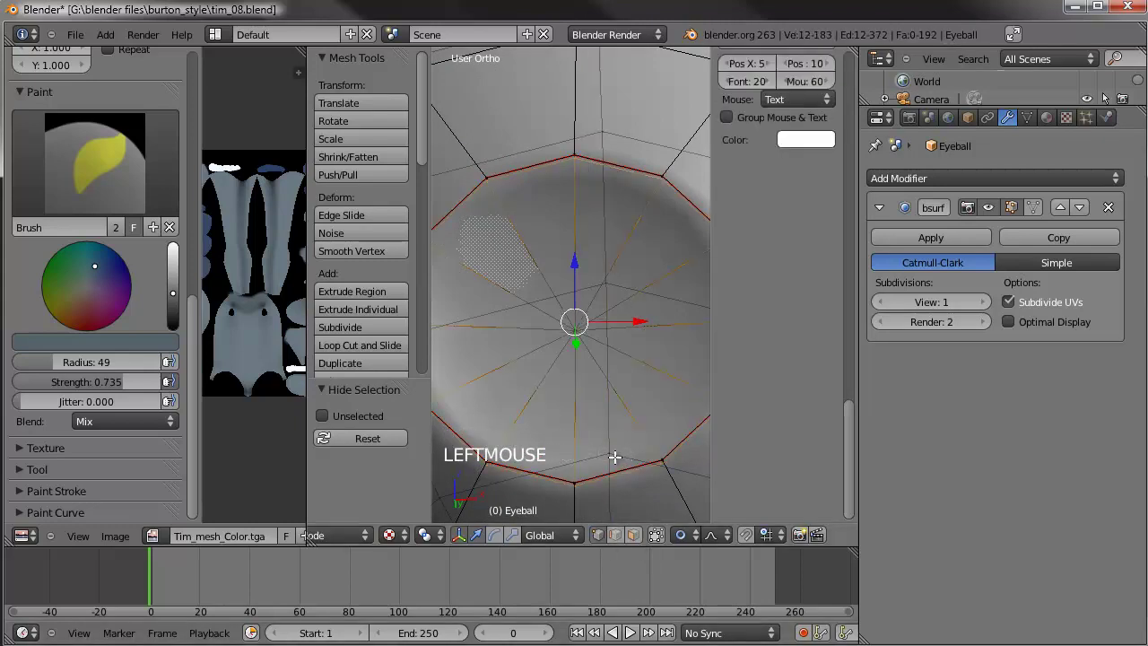
right_click(576, 333, "shift")
left_click(617, 540)
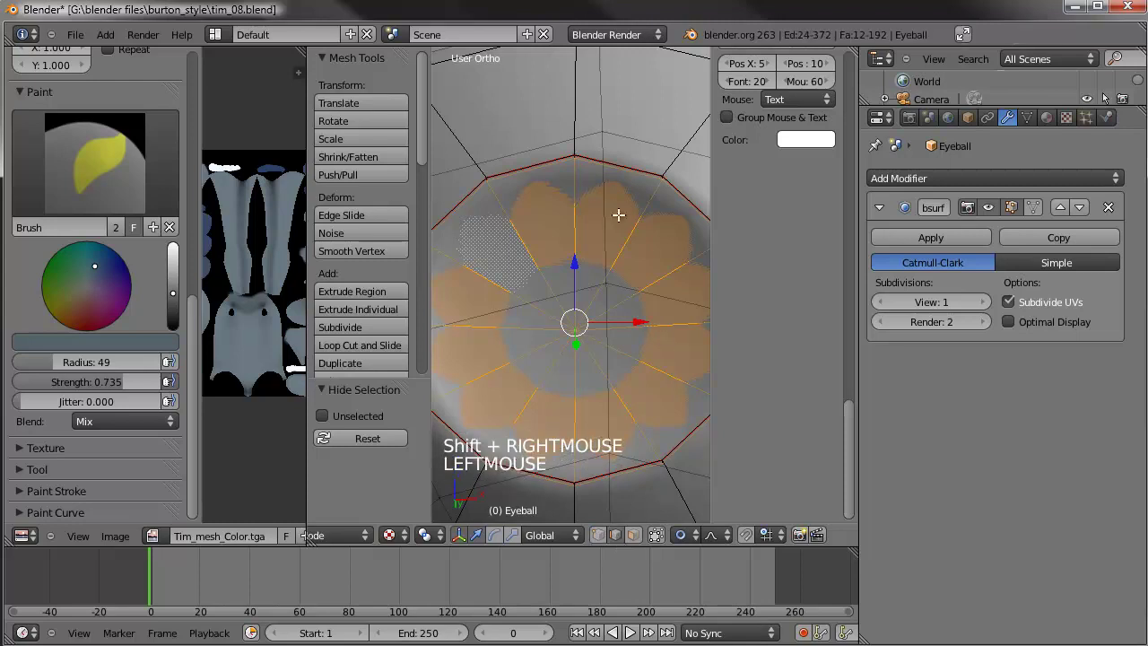
right_click(590, 166, "alt+shift")
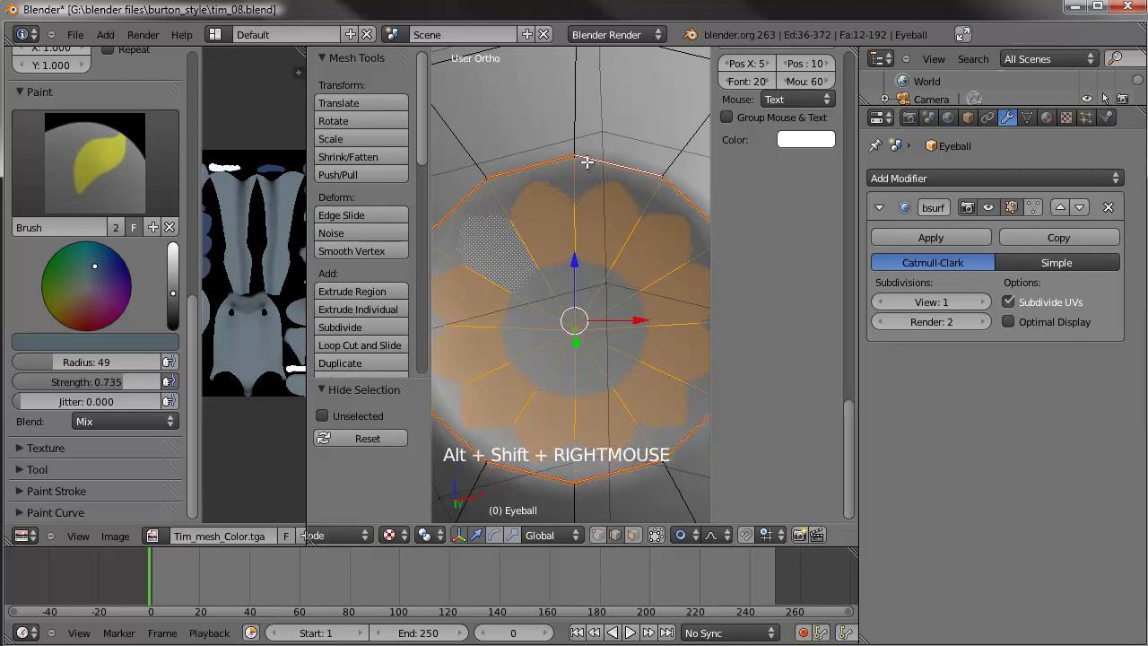
key("ctrl+z")
scroll(583, 162, "up", 4)
middle_click_drag(536, 149, 528, 218, "shift")
right_click(529, 107, "alt+shift")
key("ctrl+z")
right_click(589, 264, "alt+shift")
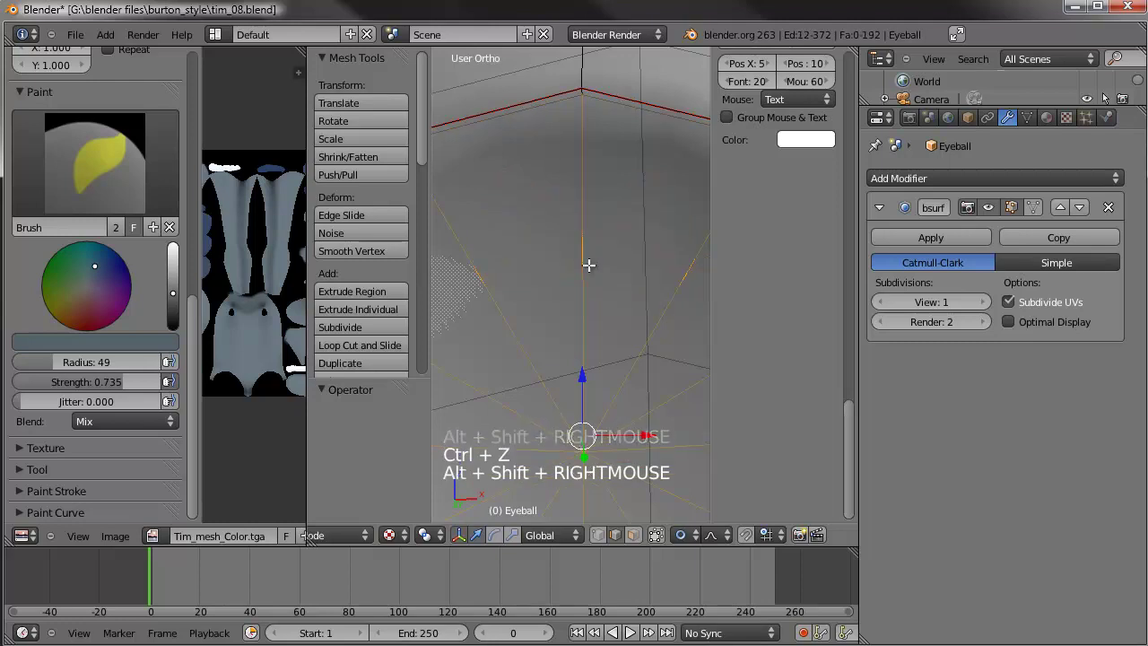
- Subdivide the recess's radial edges with 3 cuts
scroll(589, 263, "down", 3)
middle_click_drag(587, 277, 582, 258, "shift")
key("w")
left_click(579, 248)
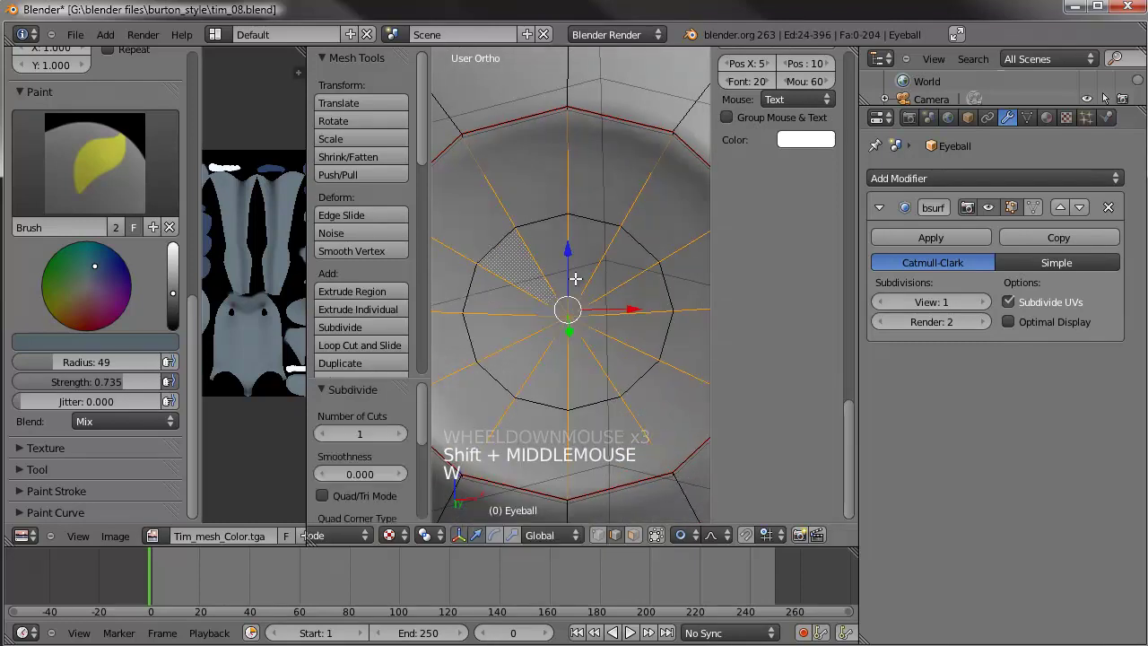
left_click(397, 434)
scroll(395, 435, "down", 3)
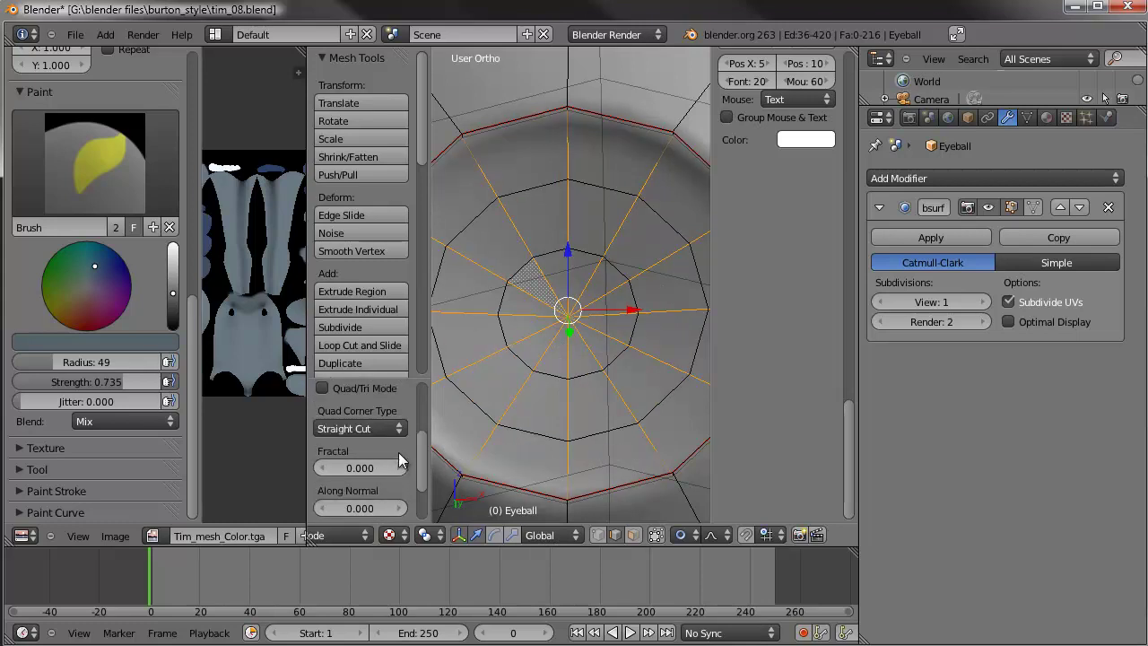
scroll(398, 455, "up", 1)
scroll(390, 439, "down", 2)
scroll(388, 431, "up", 8)
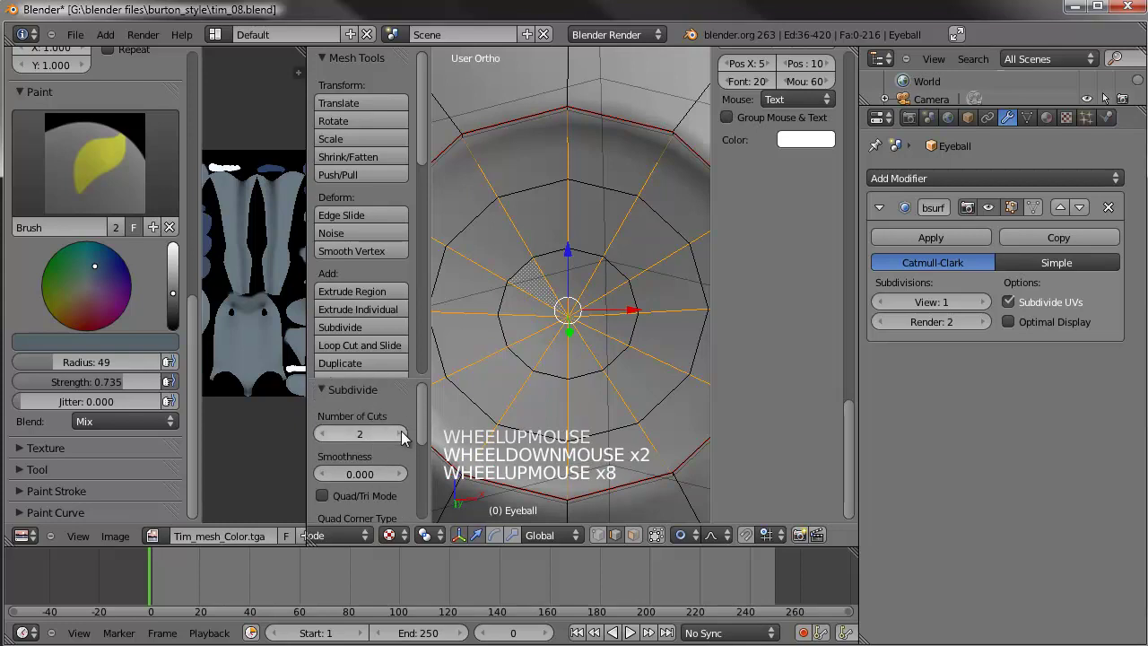
left_click(397, 434)
- Select the innermost ring and centre vertex of the recess and extrude those faces inward twice, by about 0.01 and 0.015
right_click(596, 363, "alt")
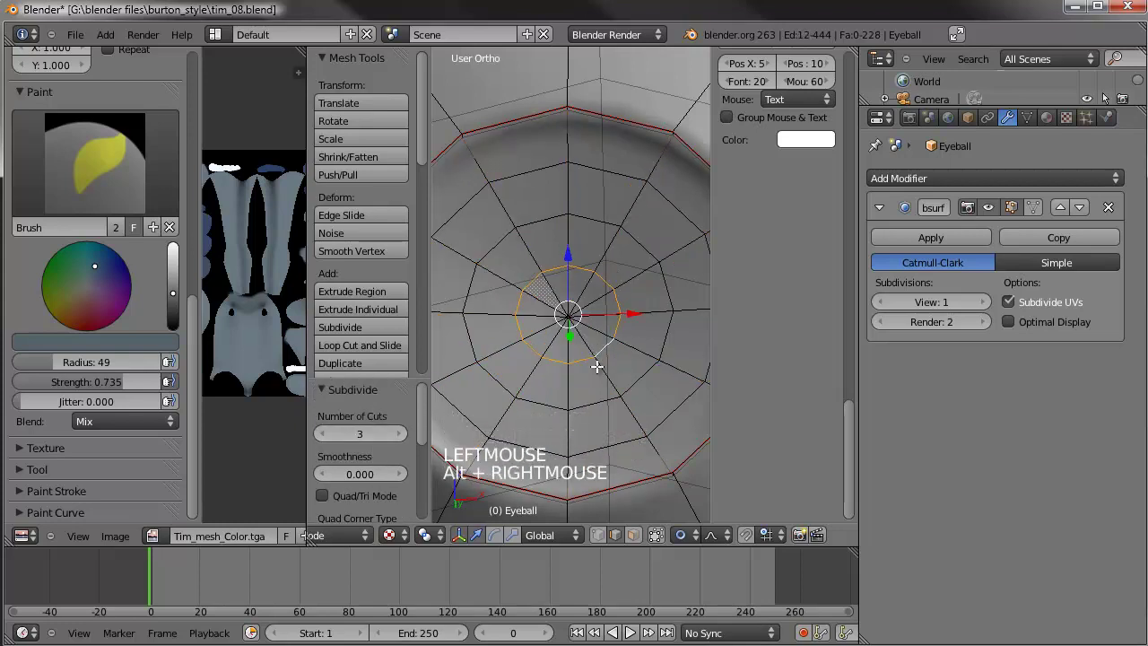
left_click(600, 537)
right_click(573, 324, "shift")
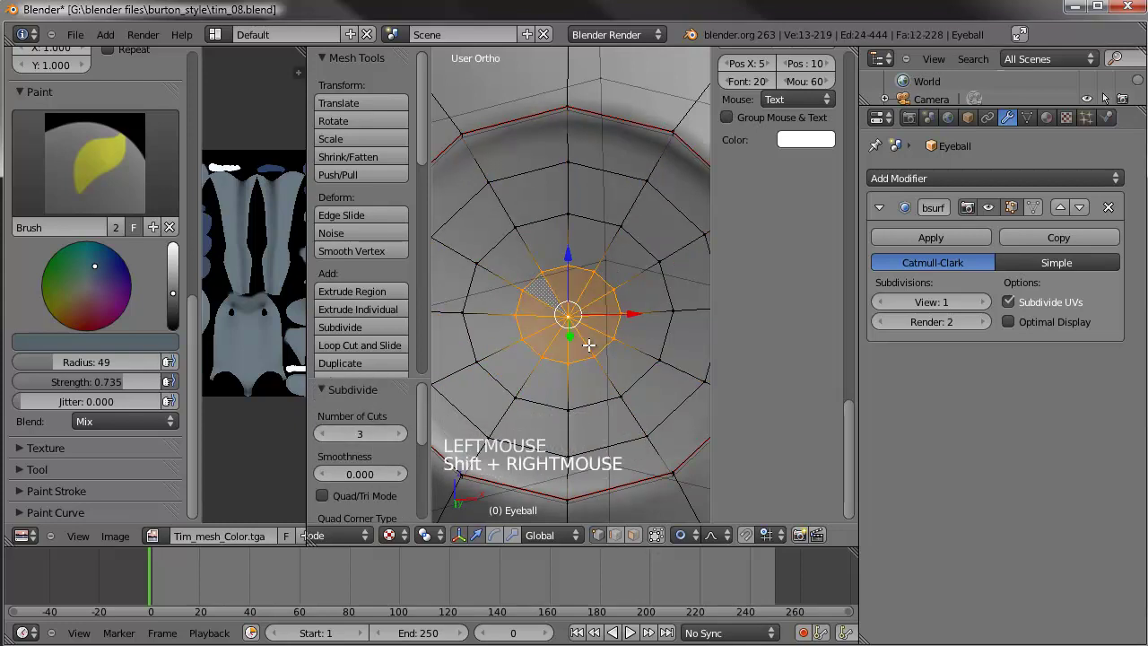
key("KP_3")
key("z")
scroll(588, 345, "down", 2)
middle_click_drag(588, 345, 536, 346, "shift")
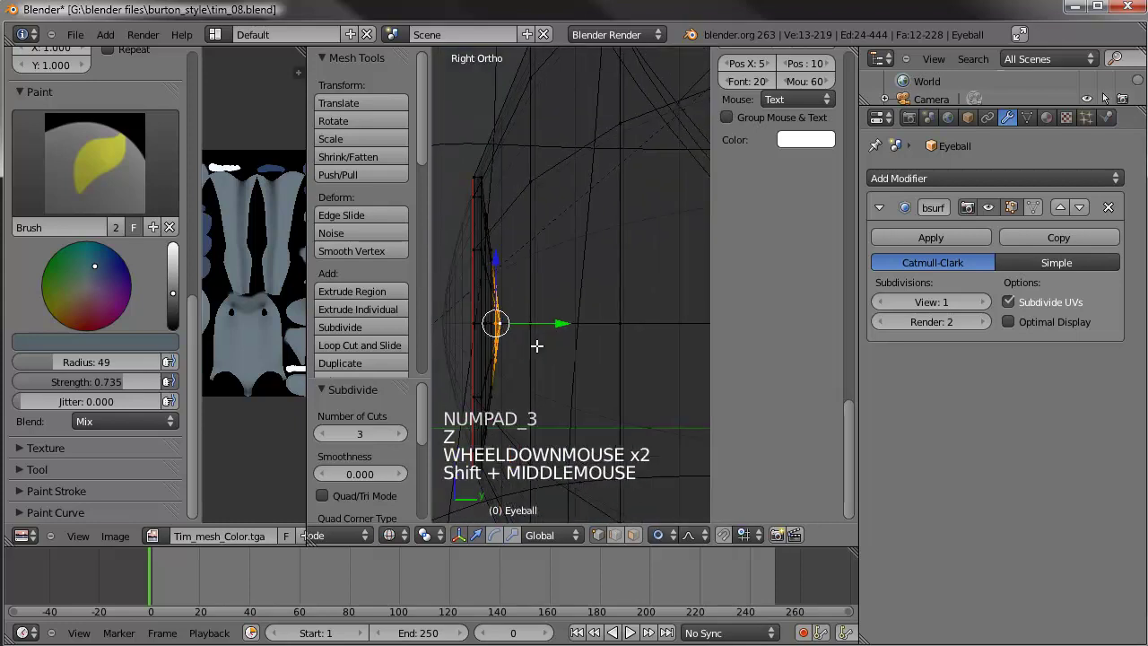
key("e")
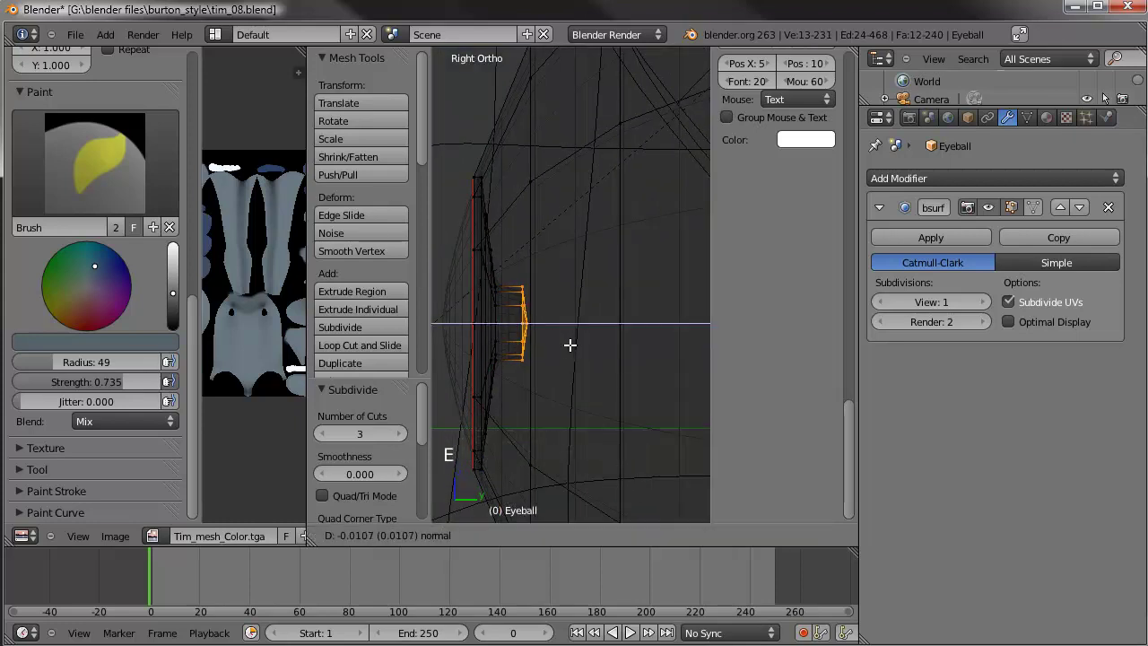
left_click(568, 344)
key("e")
left_click(610, 346)
- Turn off proportional editing and scale the extruded pupil end faces up by about 3.62
key("s")
right_click(648, 296)
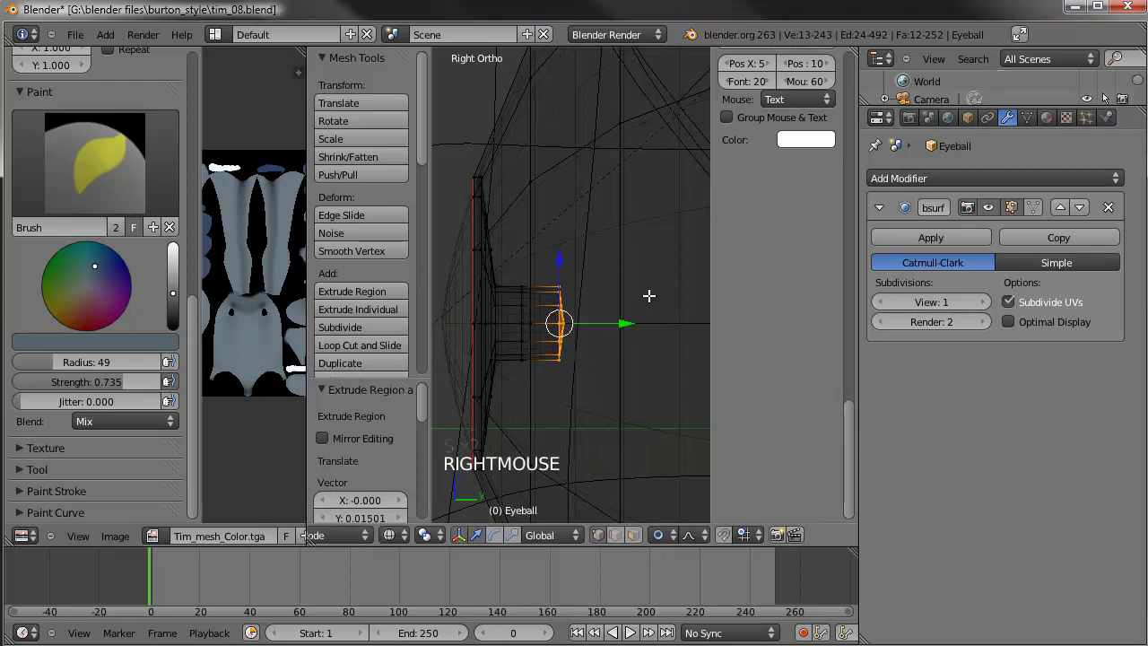
key("alt+o")
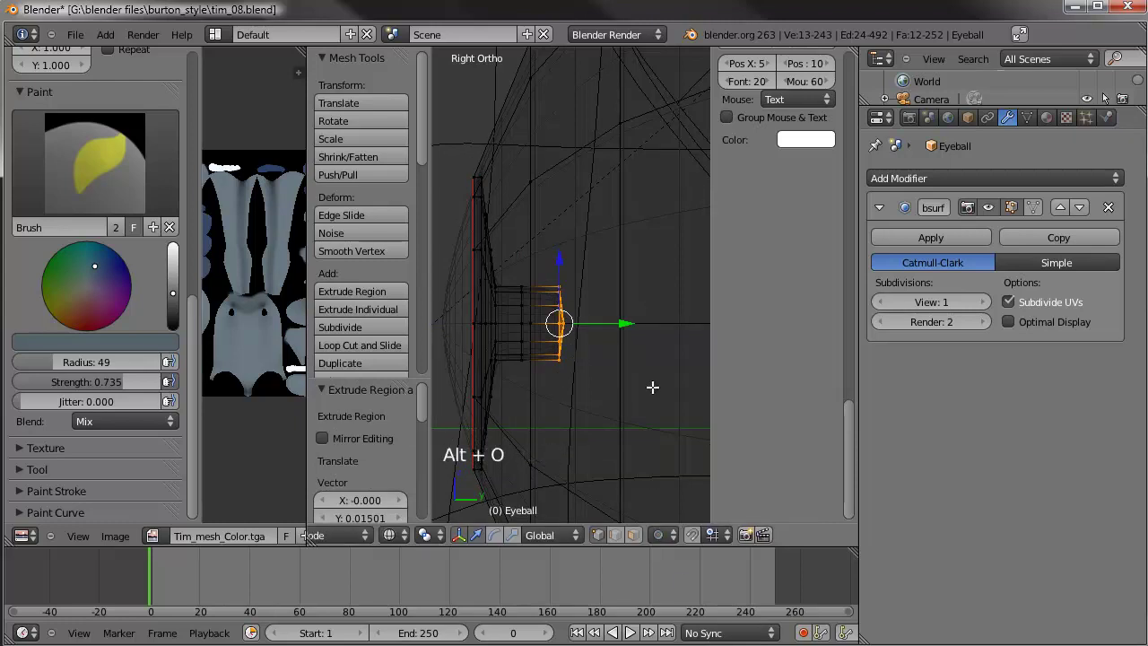
key("s")
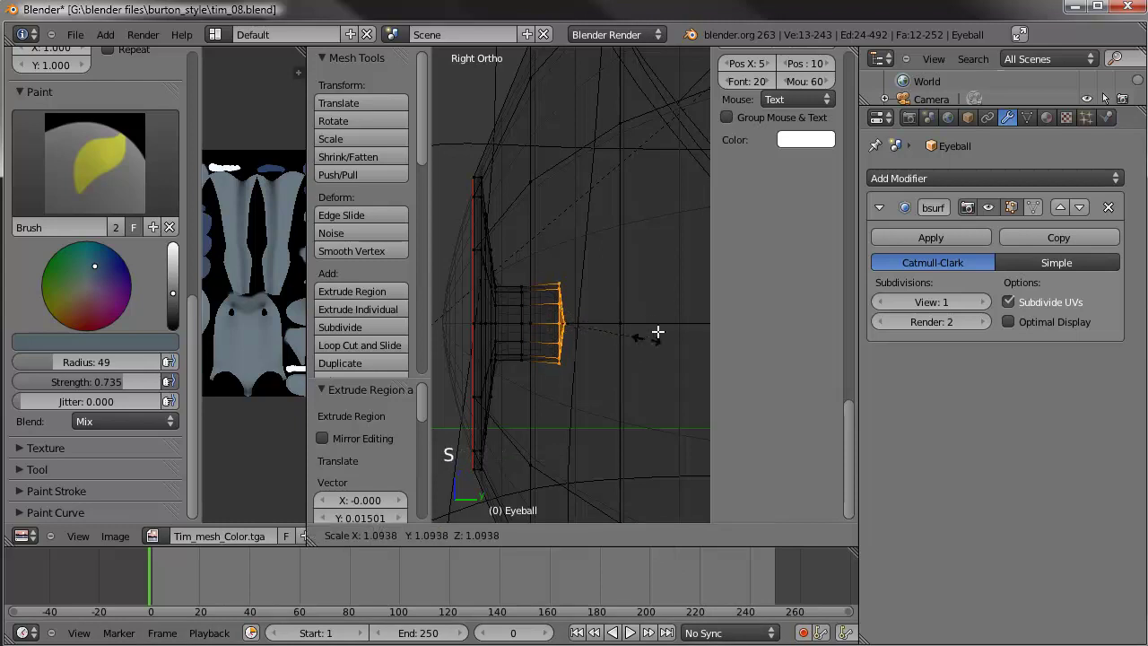
left_click(806, 160)
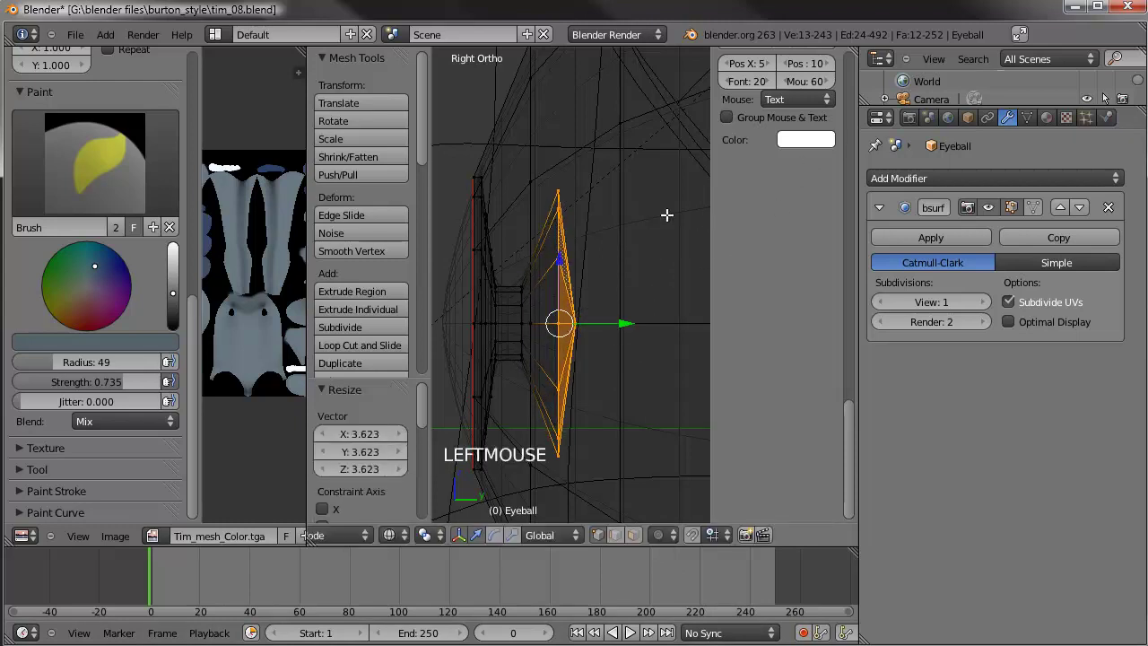
- Select the middle edge loop of the pupil extrusion and move it about -0.004 along Y toward the recess
right_click(529, 323, "alt")
right_click(516, 320, "alt")
right_click(516, 318, "alt")
right_click(525, 321, "alt")
right_click(523, 320, "alt")
left_click(569, 321)
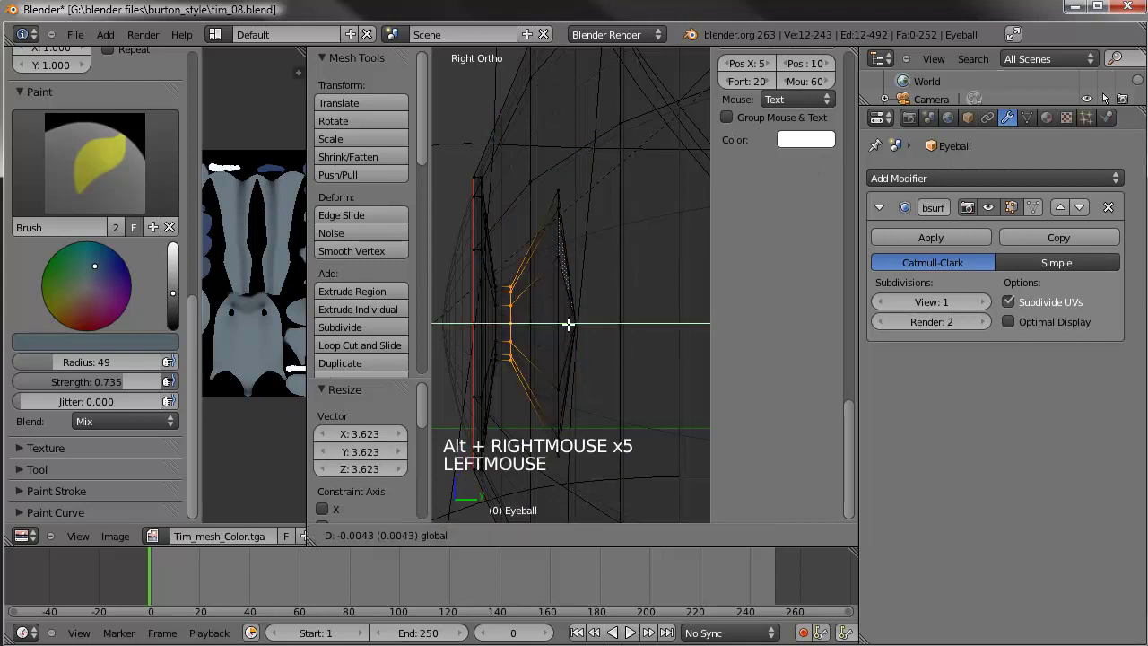
- Examine the smoothed eyeball and its lens in solid shading from several angles in object mode
key("Tab")
scroll(533, 356, "down", 4)
middle_click_drag(534, 357, 699, 362)
key("z")
scroll(645, 360, "down", 3)
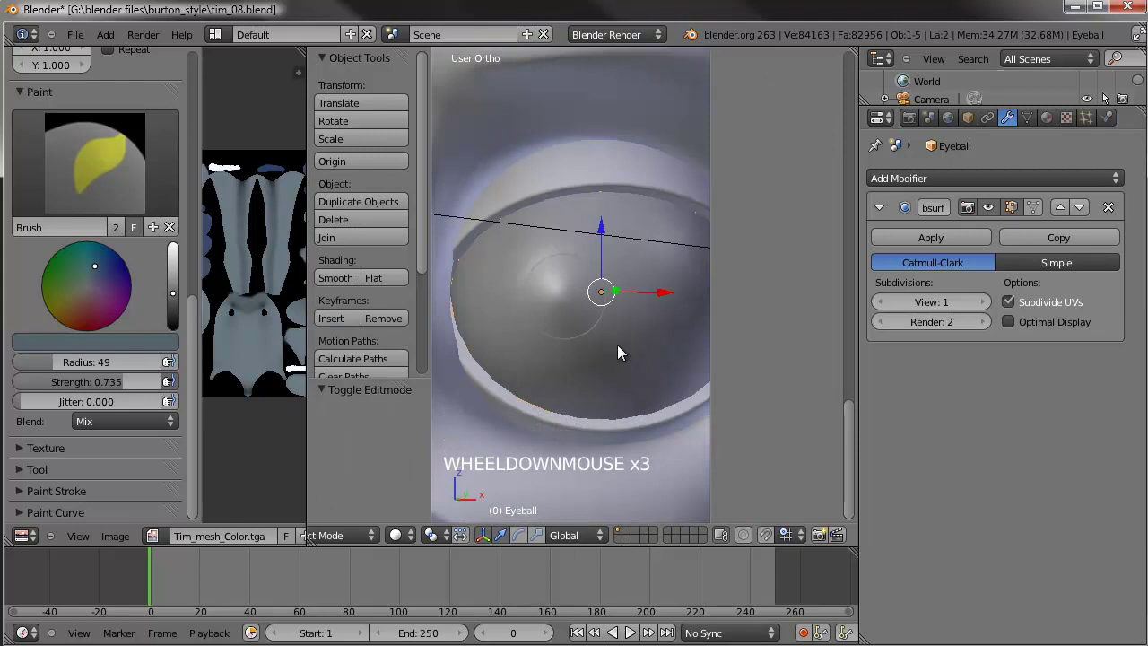
scroll(582, 355, "up", 2)
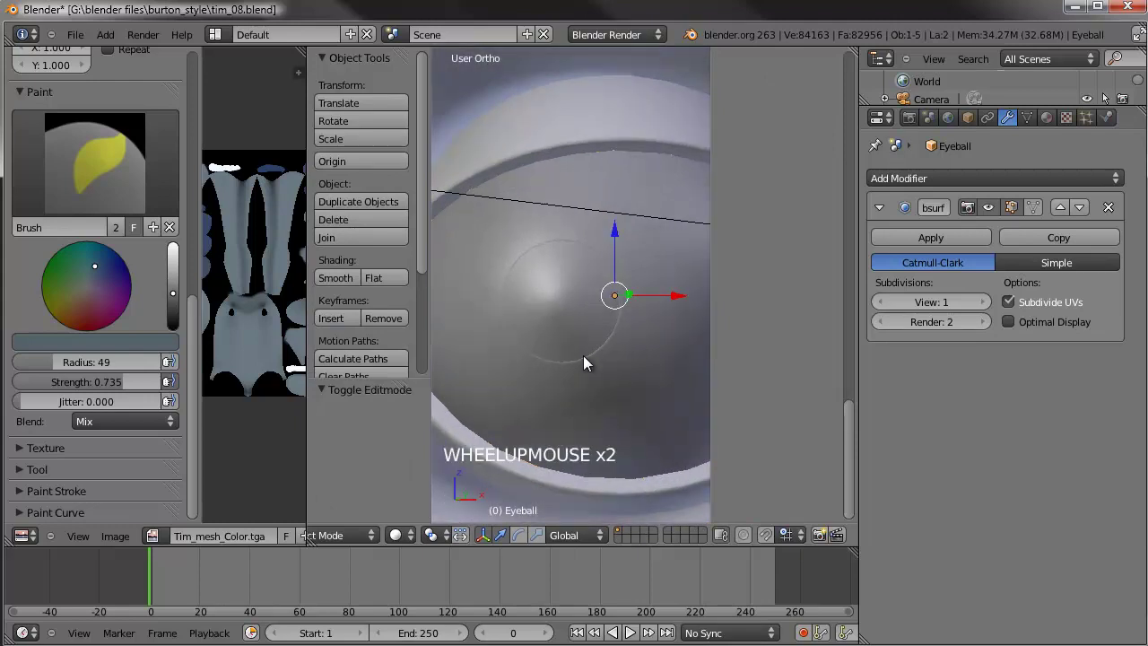
middle_click_drag(584, 356, 538, 363)
scroll(536, 363, "down", 2)
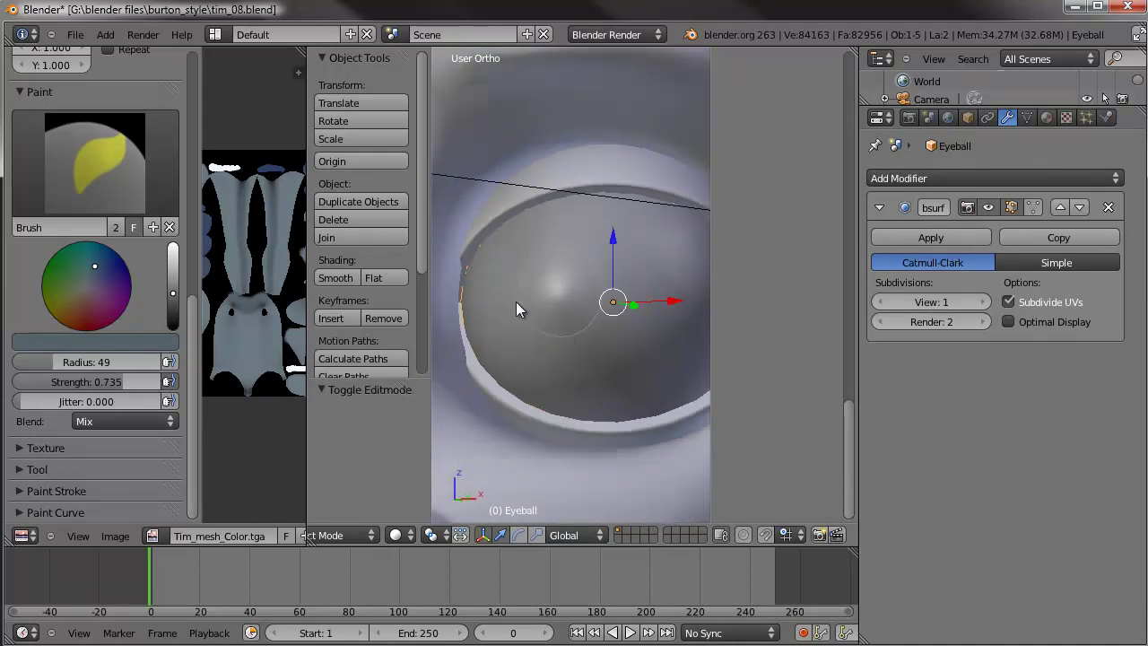
- Unlink the Tim_mesh_Color.tga image from the image editor
middle_click_drag(337, 537, 235, 536)
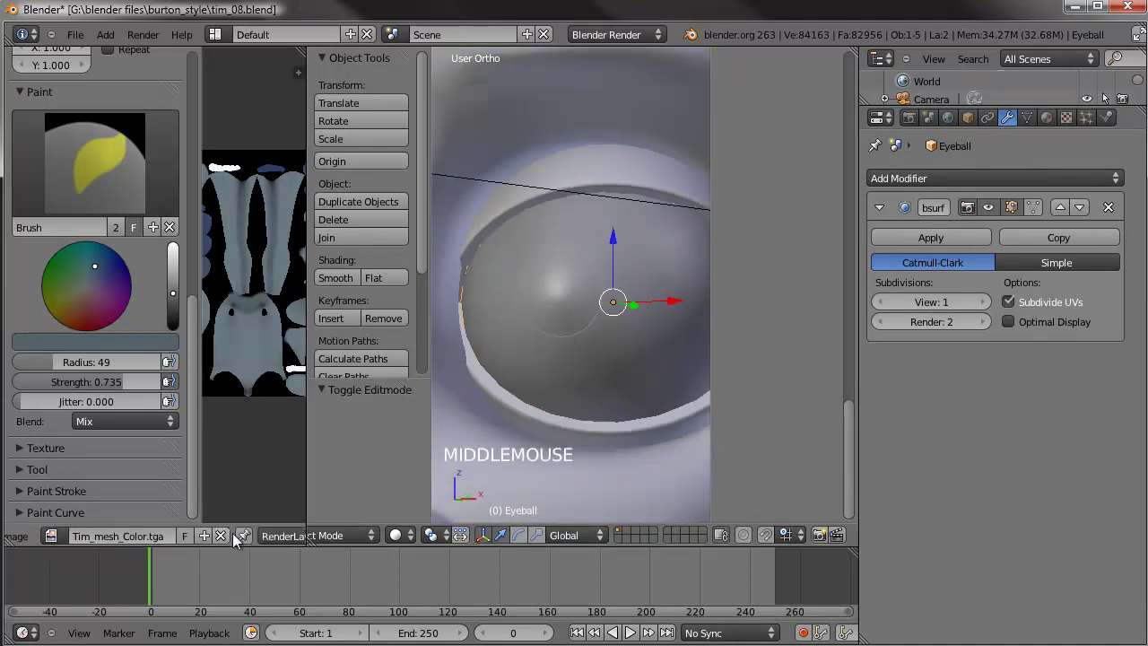
left_click(224, 534)
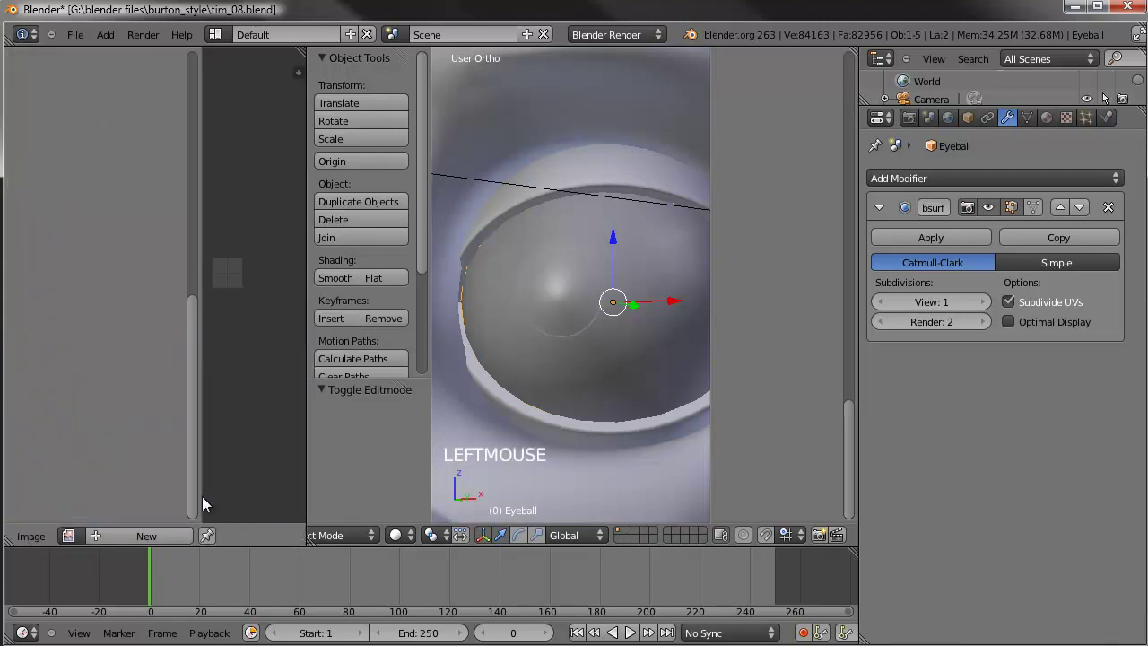
- Cancel the stray rotation, widen the image editor and hide its properties sidebar
key("r")
right_click(556, 361)
left_click_drag(307, 450, 407, 438)
key("n")
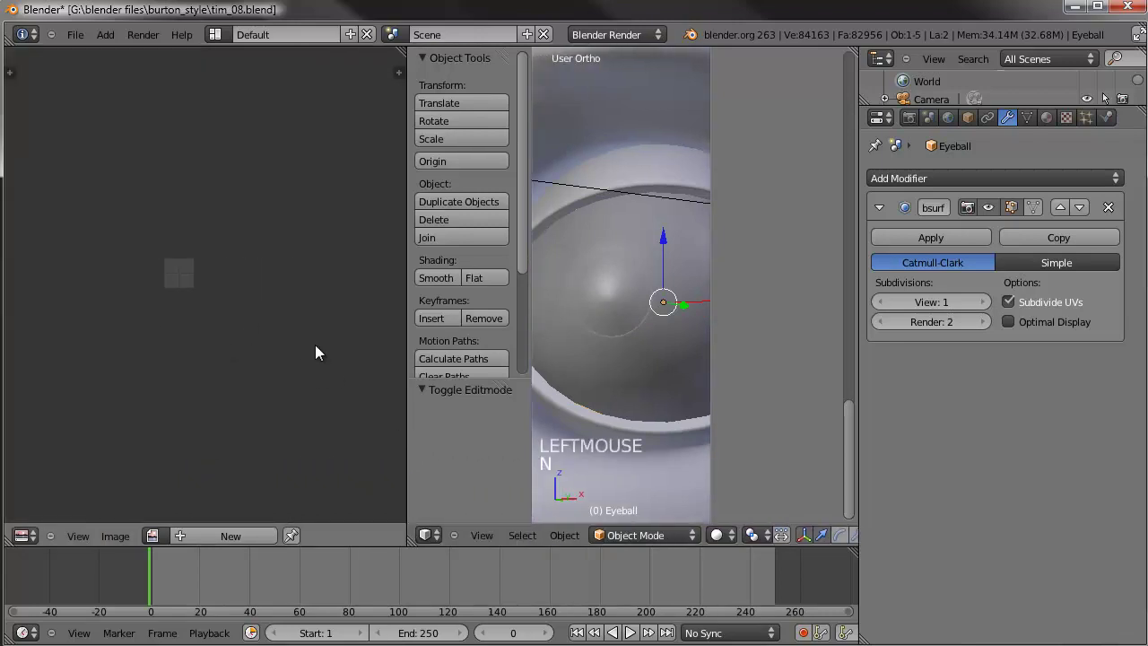
- Create a new 1024 by 1024 image filled with pure white (RGB 1.000)
left_click(231, 533)
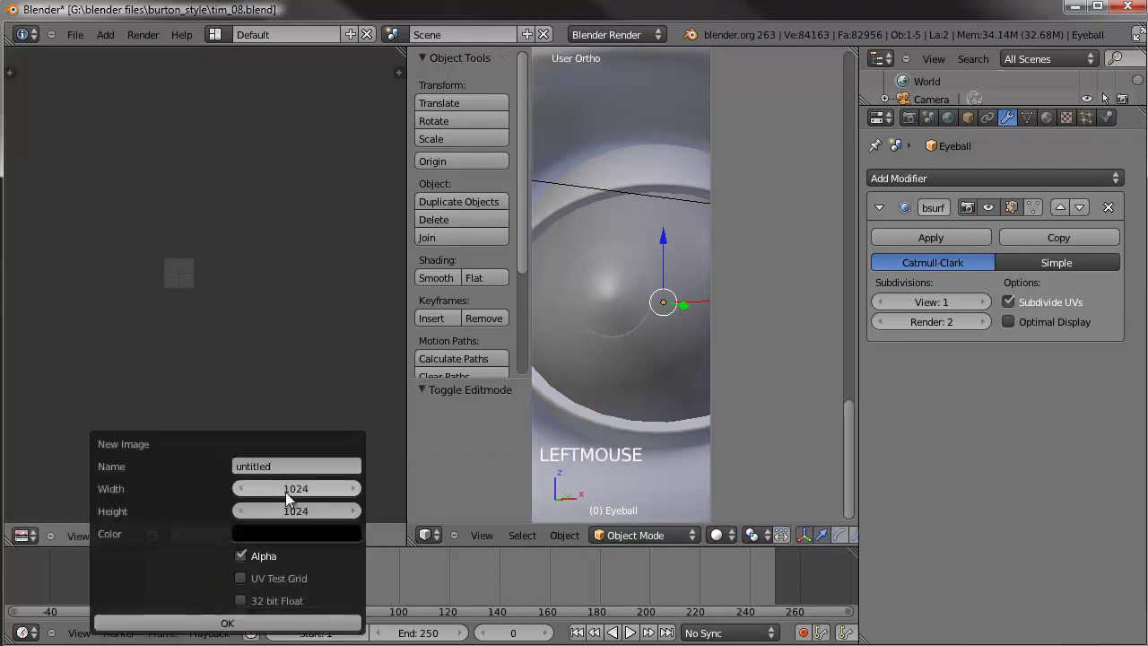
left_click(295, 532)
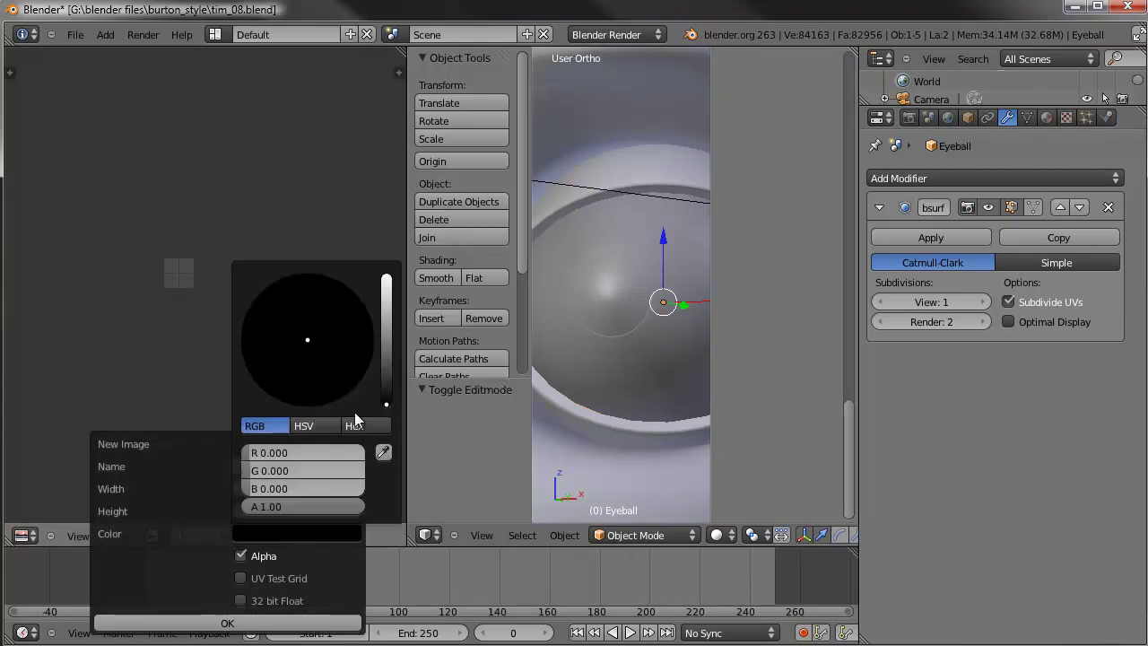
left_click_drag(390, 311, 392, 260)
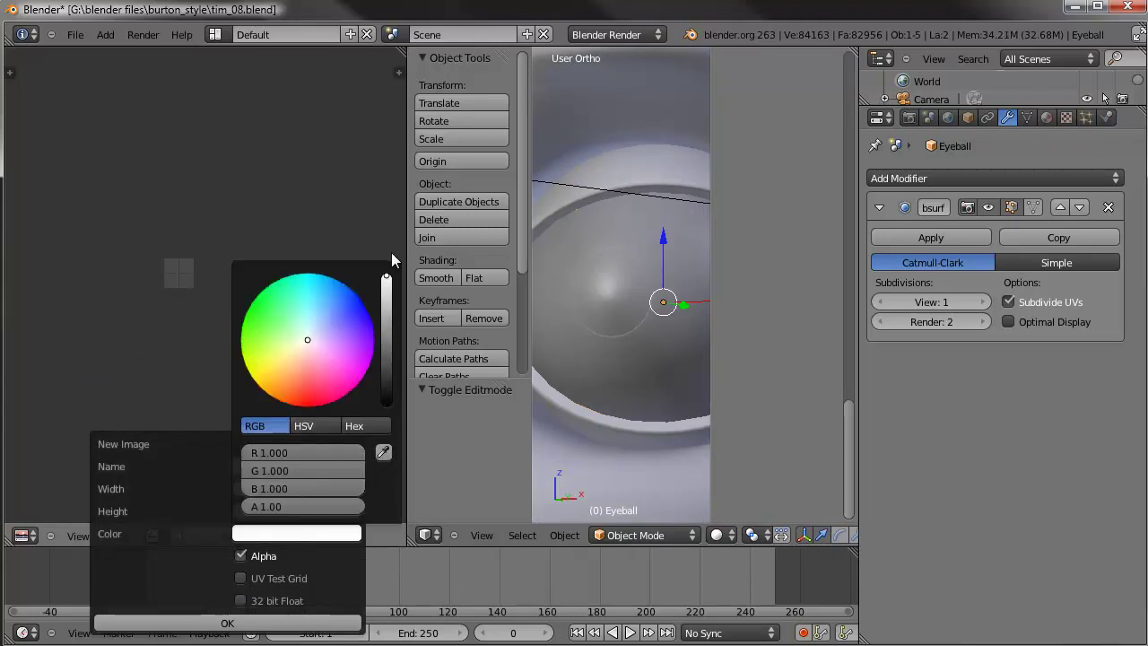
left_click(248, 623)
- Reveal all hidden eyeball geometry in edit mode, select the whole mesh and unwrap it onto the white image
key("Tab")
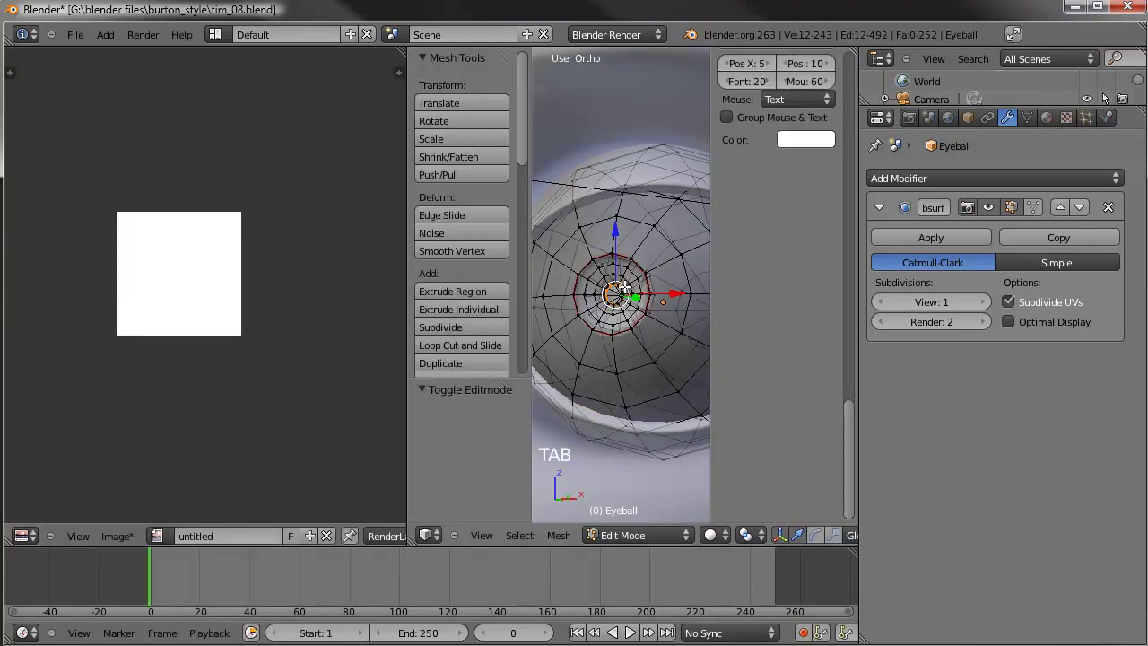
key("a")
key("a")
key("a")
key("alt+h")
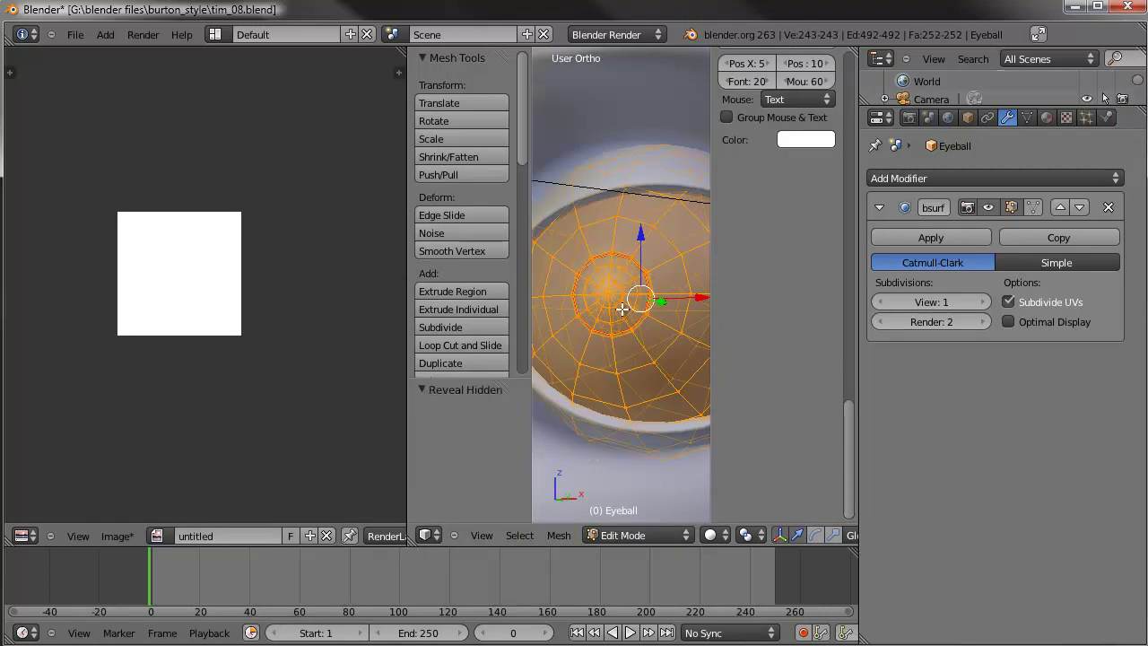
key("u")
left_click(622, 309)
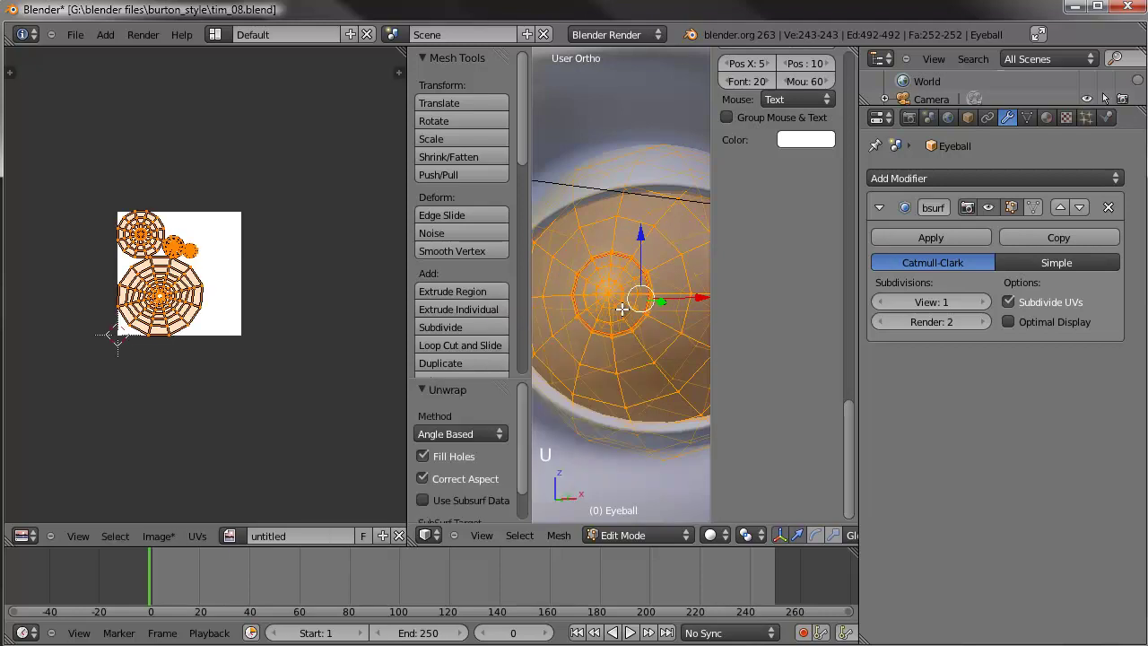
- Select the entire smallest circular UV island and move it into the free space near the image's upper-right corner
scroll(279, 289, "up", 3)
middle_click_drag(275, 323, 312, 356, "shift")
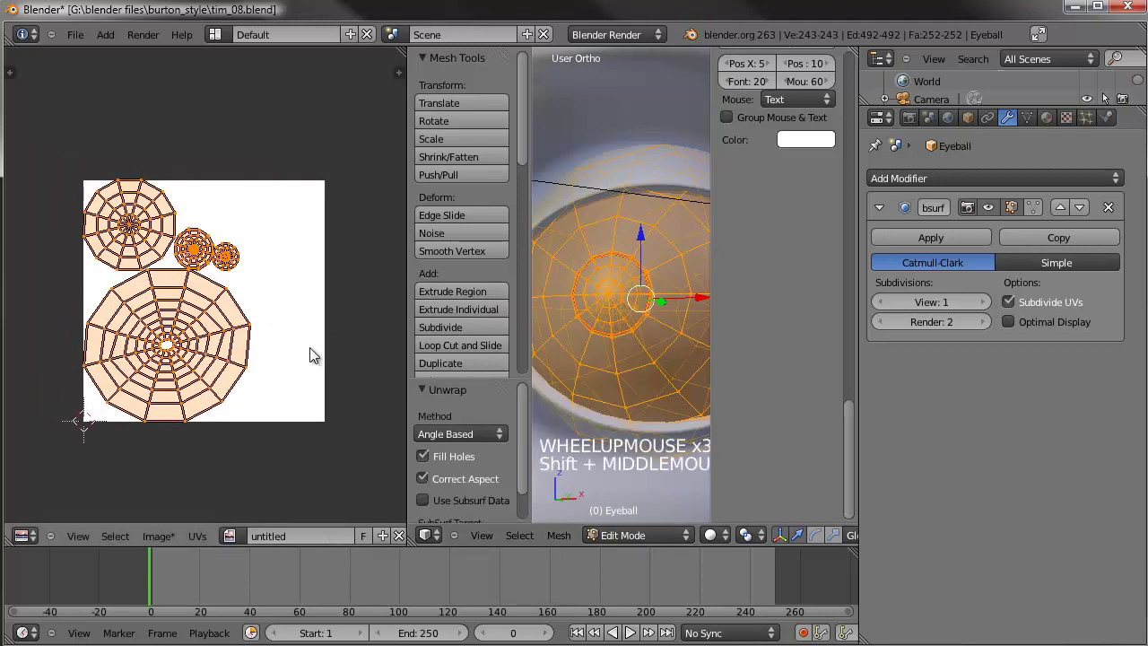
scroll(310, 356, "up", 1)
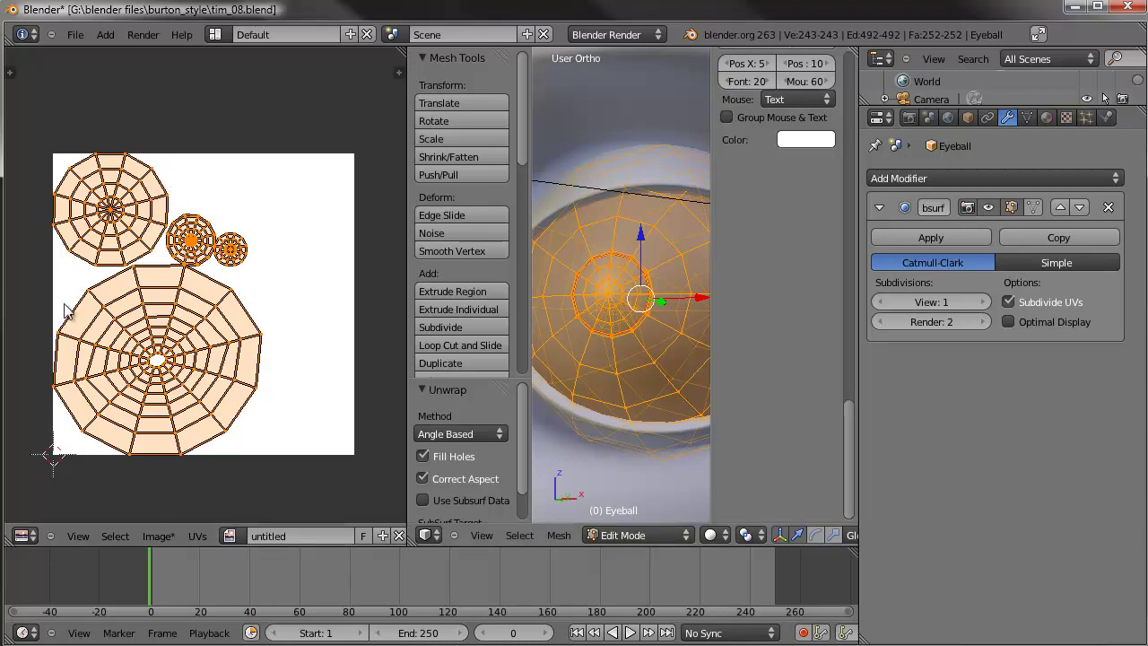
scroll(187, 260, "up", 3)
middle_click_drag(204, 237, 205, 342, "shift")
scroll(206, 345, "up", 3)
scroll(205, 345, "up", 1)
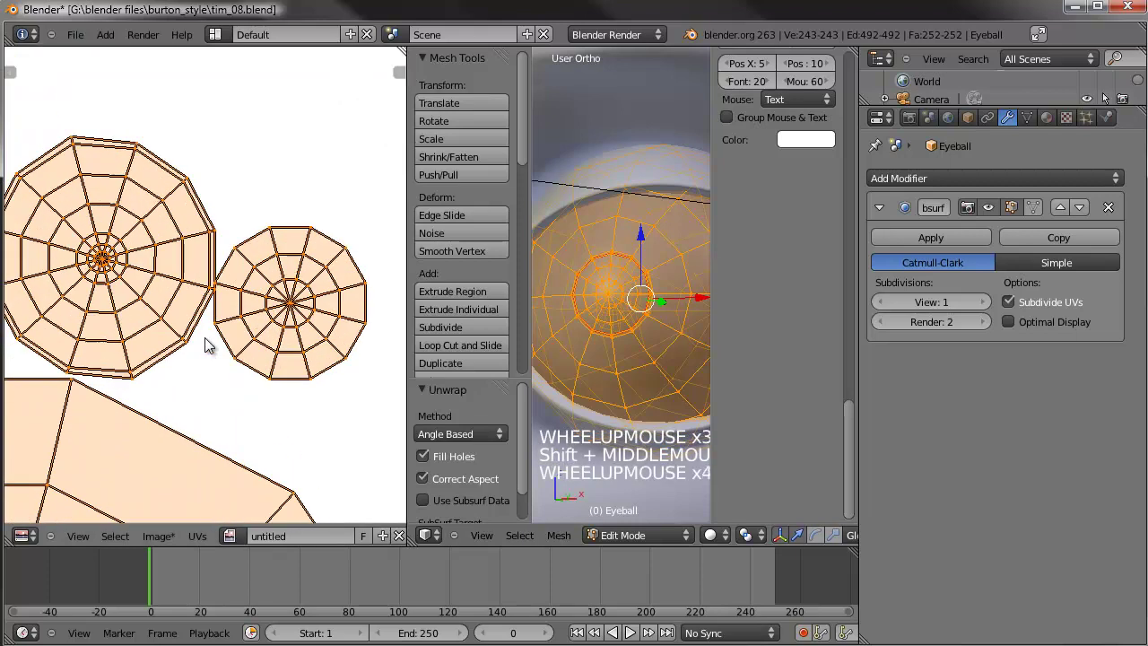
middle_click_drag(183, 262, 151, 217, "shift")
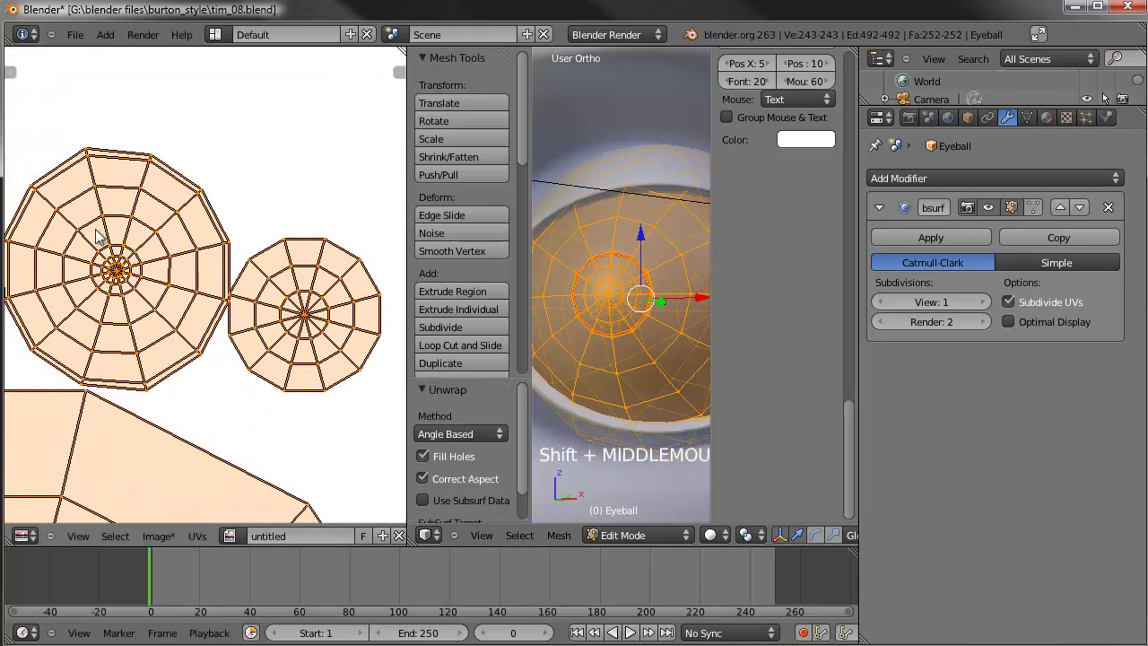
right_click(334, 311)
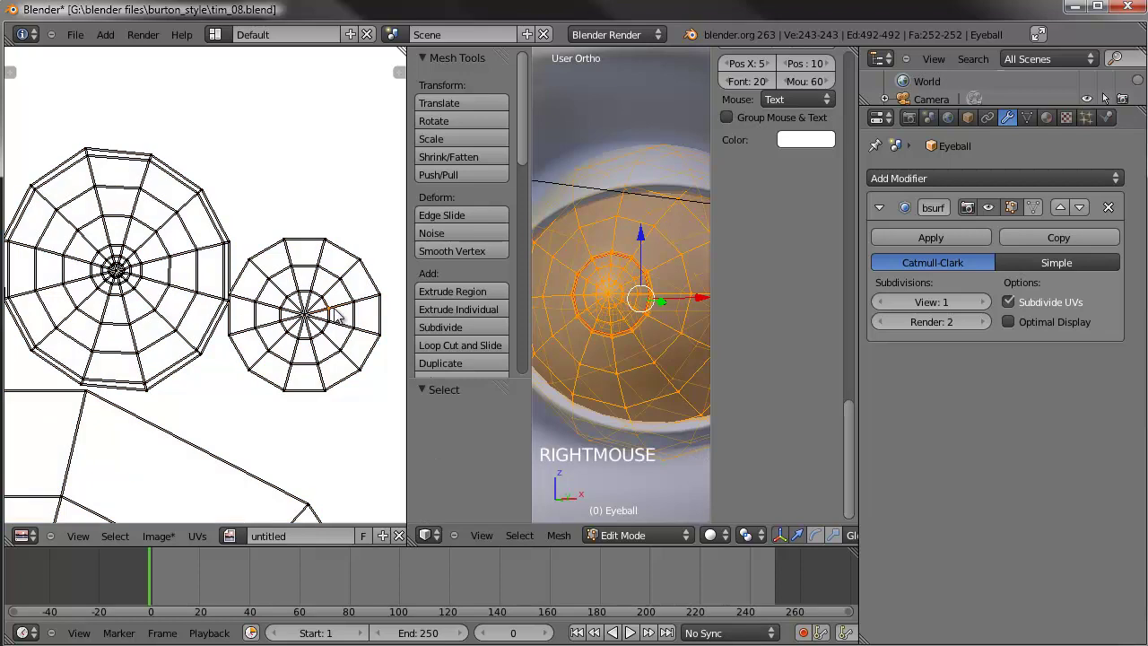
key("ctrl+l")
scroll(336, 314, "down", 1)
key("g")
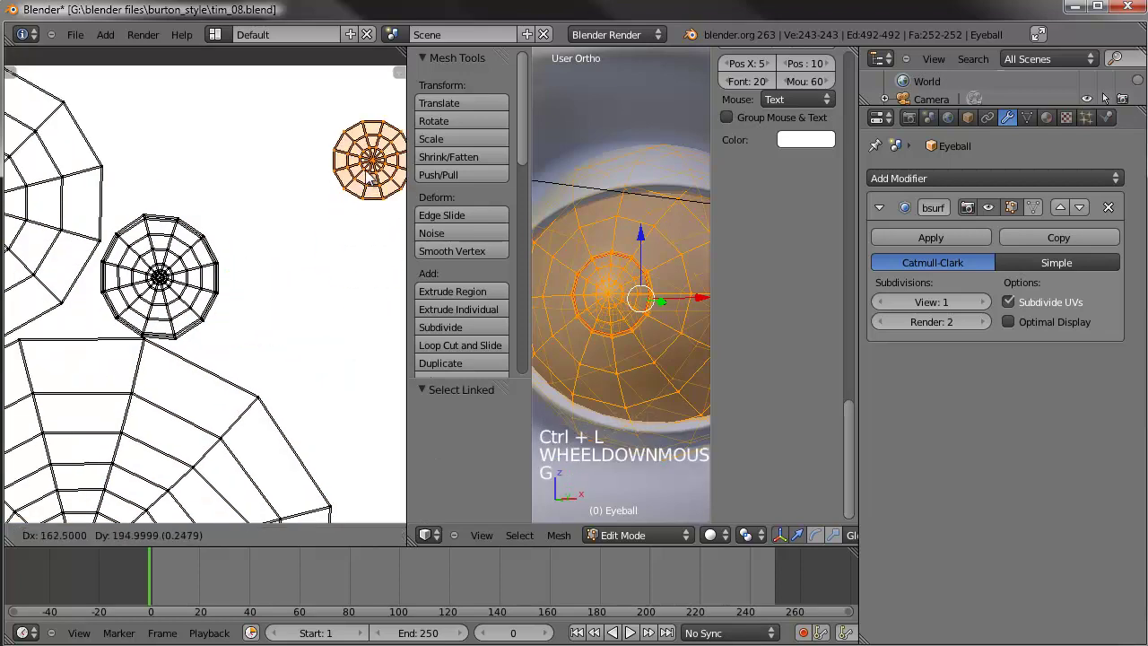
left_click(213, 308)
- Select the second-smallest circular UV island, move it clear of the large islands and scale it up by about 1.618
scroll(213, 308, "down", 1)
right_click(209, 276)
key("ctrl+k")
key("ctrl+l")
key("g")
left_click(290, 247)
key("s")
key("s")
left_click(309, 193)
- Rotate the enlarged middle UV island until its spokes line up vertically and horizontally
key("r")
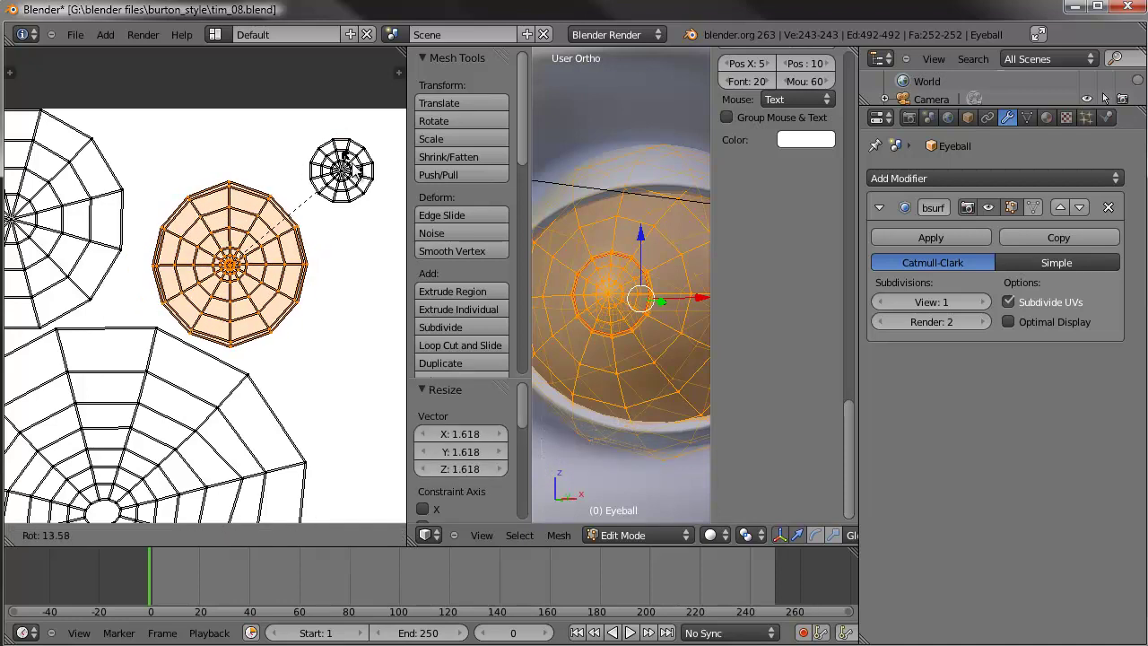
left_click(345, 158)
key("r")
left_click(375, 161)
- Scale the middle UV island to about 0.96 along Y, 1.054 overall and 0.989 along X to make it rounder
key("s")
key("s")
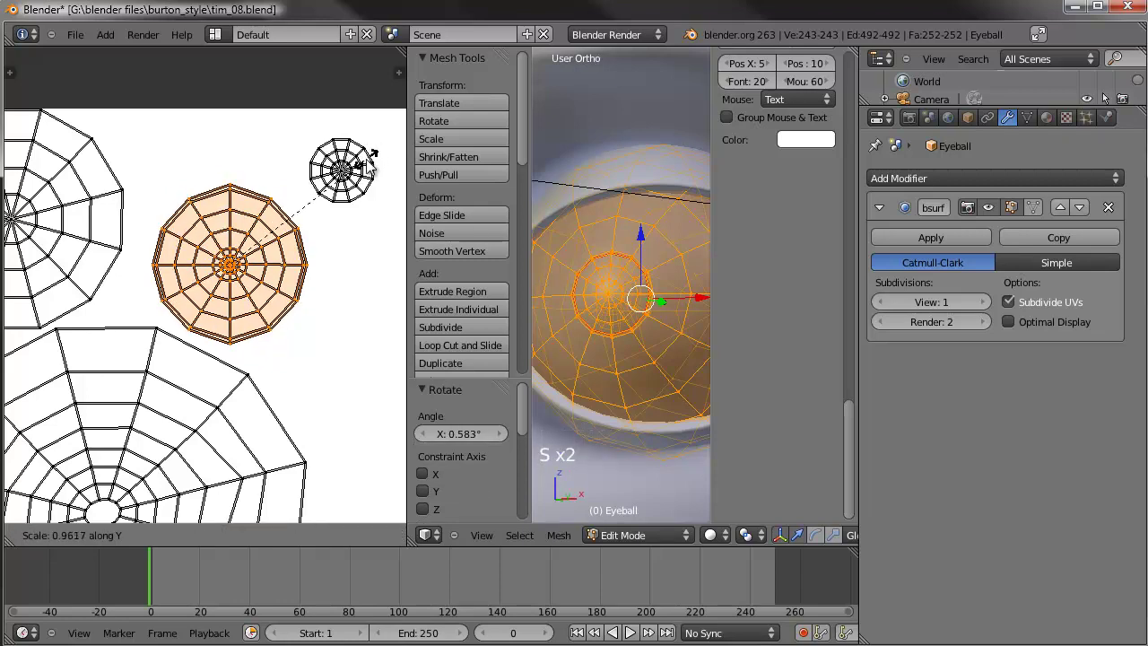
left_click(368, 159)
key("s")
key("s")
left_click(373, 159)
key("s")
key("s")
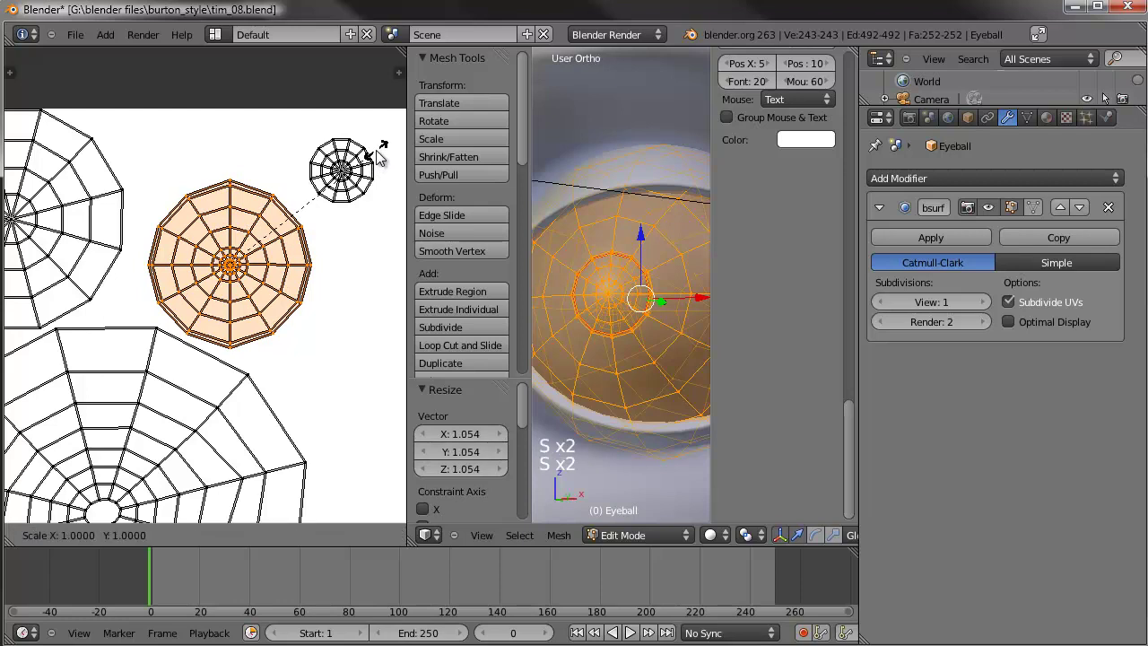
left_click(358, 189)
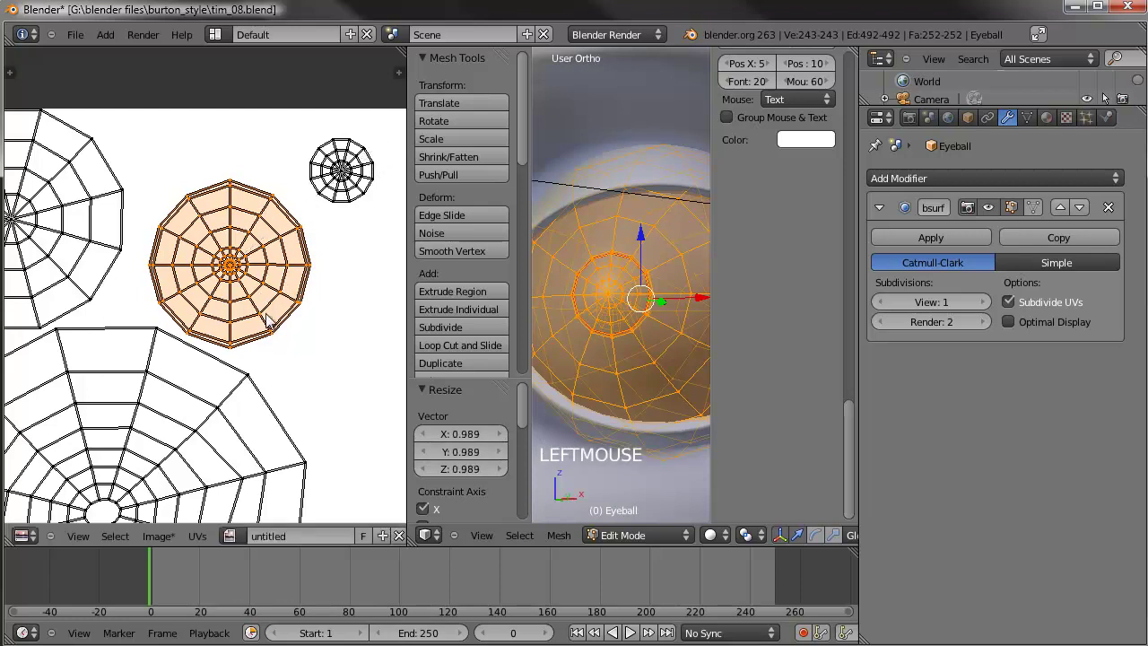
- Enable image painting, show the brush settings and widen the image editor around the middle UV island
key("Tab")
key("Tab")
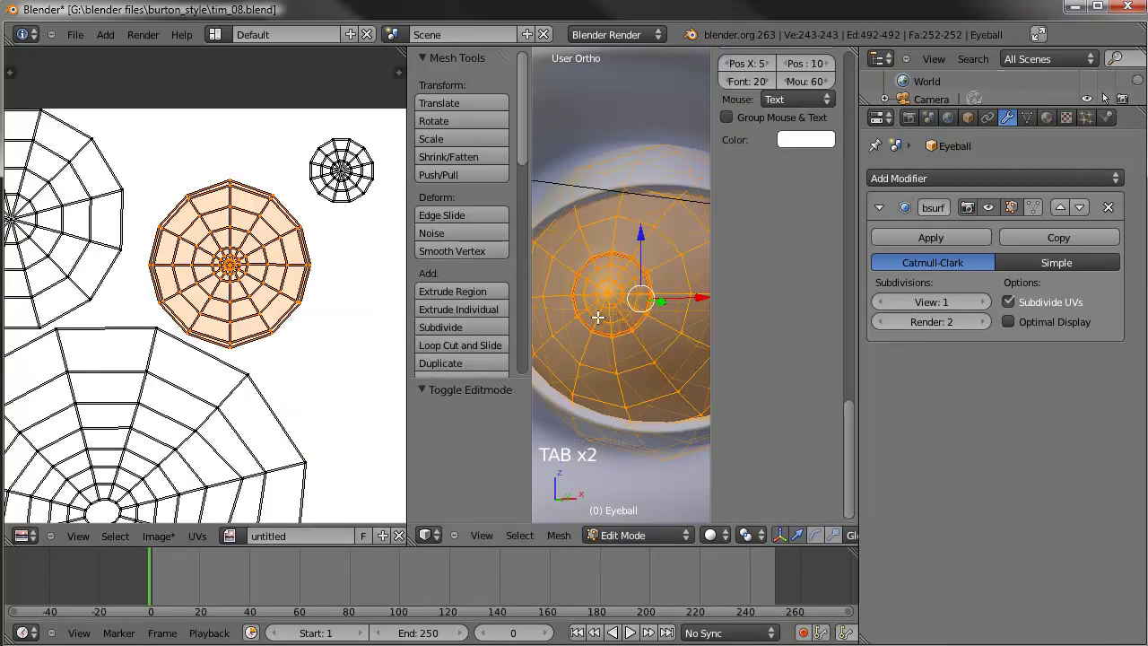
left_click(160, 537)
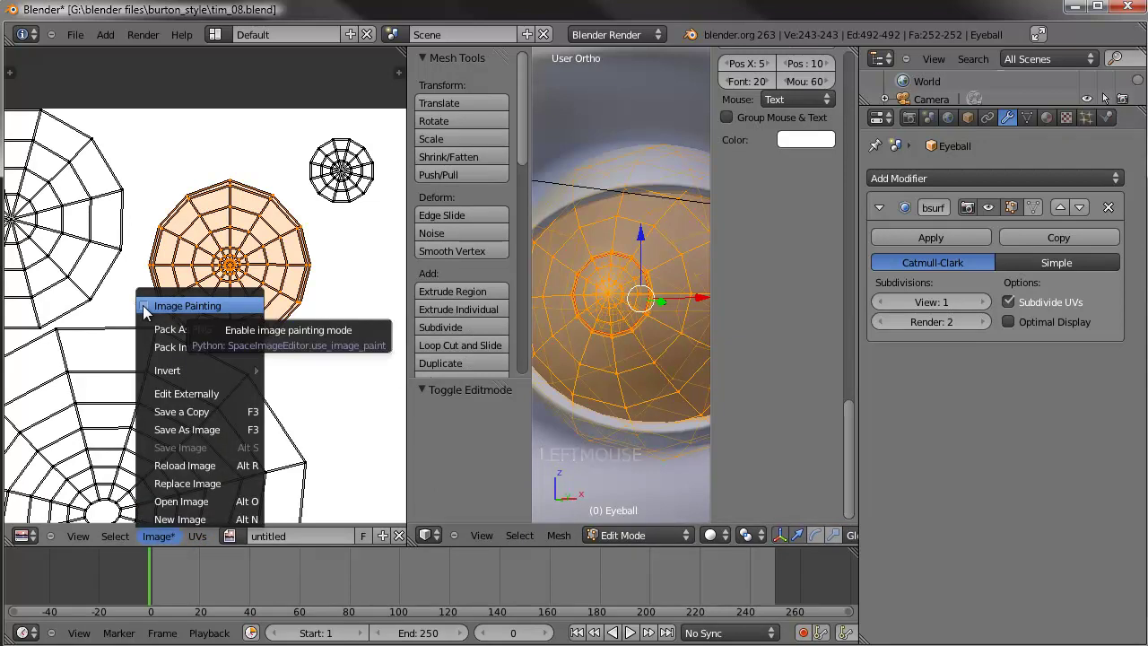
left_click(144, 307)
scroll(170, 258, "down", 1)
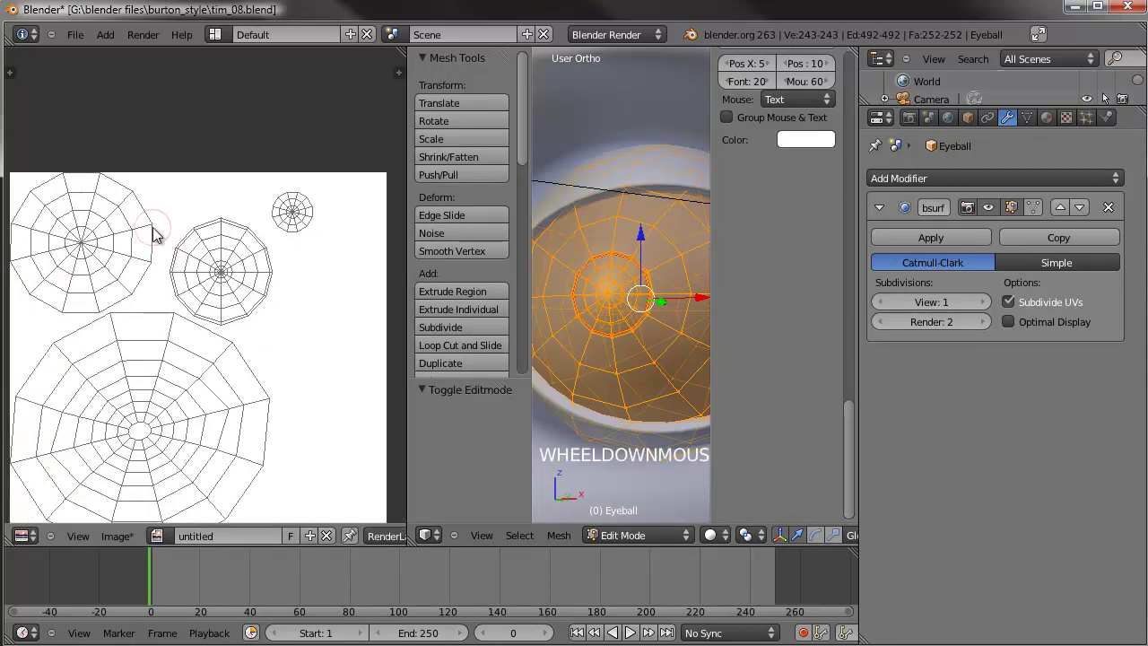
key("n")
key("n")
key("n")
left_click_drag(405, 231, 529, 231)
scroll(408, 299, "up", 2)
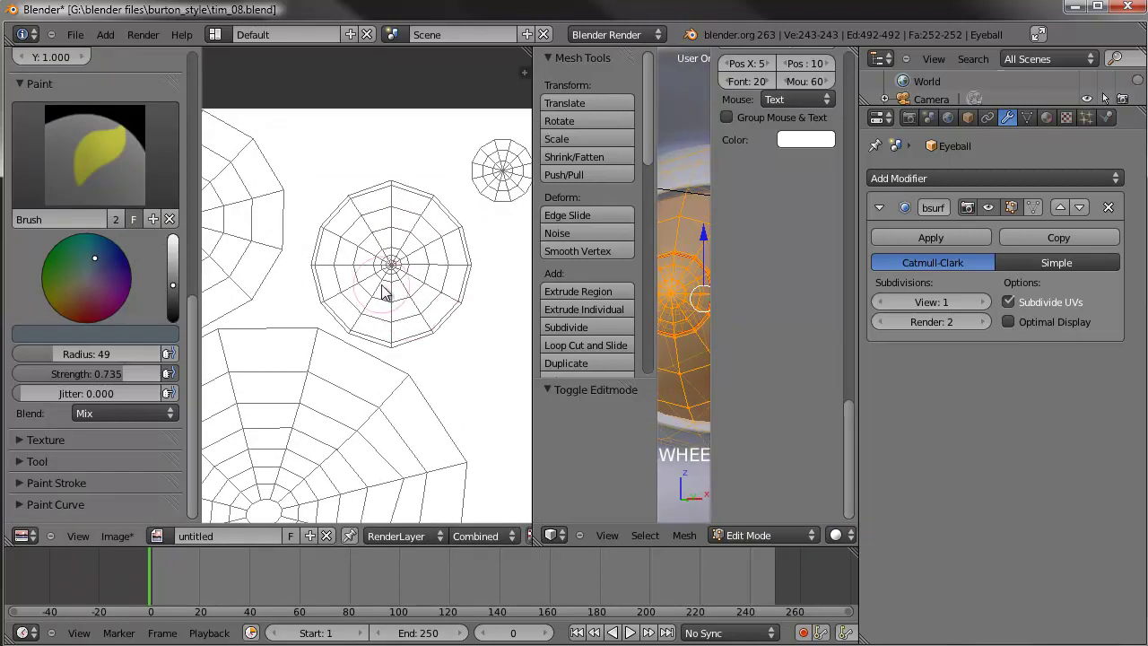
- Choose a medium blue brush colour and paint over the whole middle UV island as the iris base
left_click(102, 247)
left_click_drag(172, 274, 174, 261)
left_click_drag(94, 257, 106, 242)
mouse_move(392, 261)
left_mouse_down()
mouse_move(403, 218)
mouse_move(346, 248)
mouse_move(329, 237)
mouse_move(336, 308)
mouse_move(363, 327)
mouse_move(422, 328)
mouse_move(451, 249)
mouse_move(385, 180)
left_mouse_up()
left_click_drag(450, 244, 451, 272)
mouse_move(373, 286)
left_mouse_down()
mouse_move(366, 269)
mouse_move(408, 282)
left_mouse_up()
left_click_drag(368, 336, 430, 336)
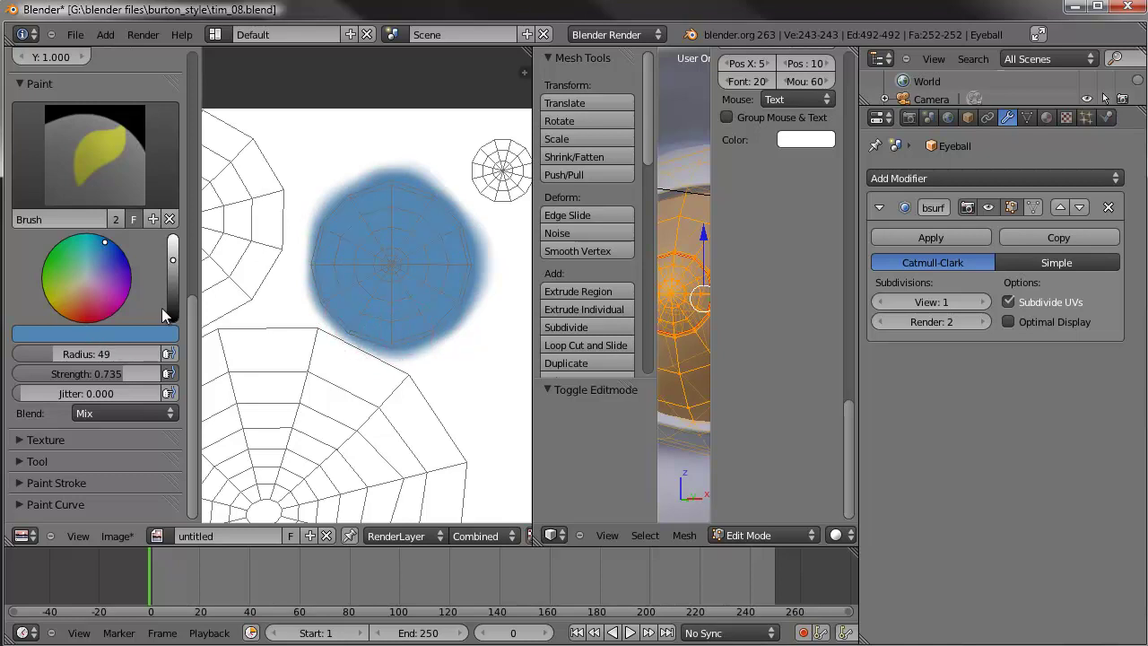
- Set the brush to a dark blue colour with radius 5 and strength 0.859
left_click(177, 267)
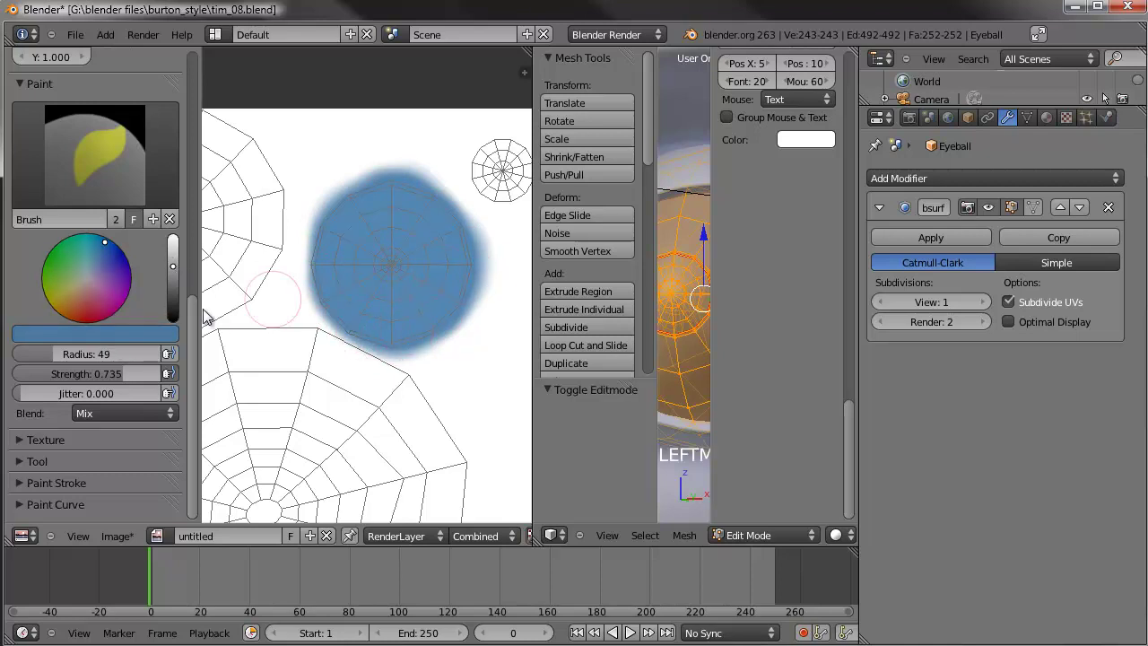
left_click_drag(170, 271, 174, 289)
left_click(108, 240)
scroll(111, 392, "down", 2)
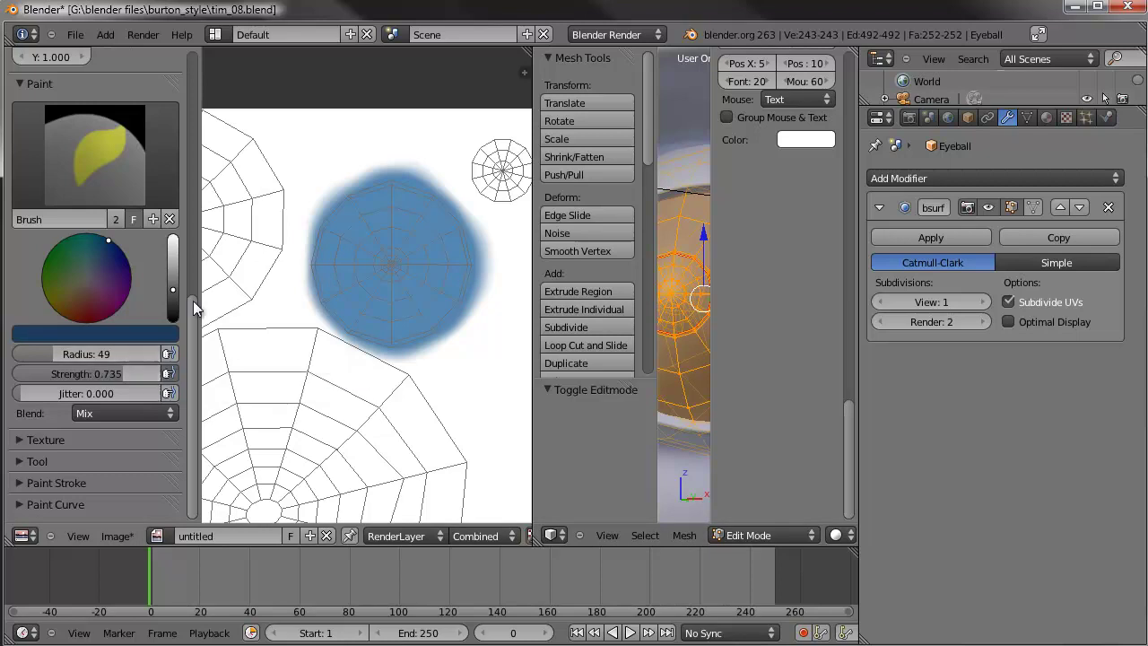
left_click_drag(65, 351, 25, 355)
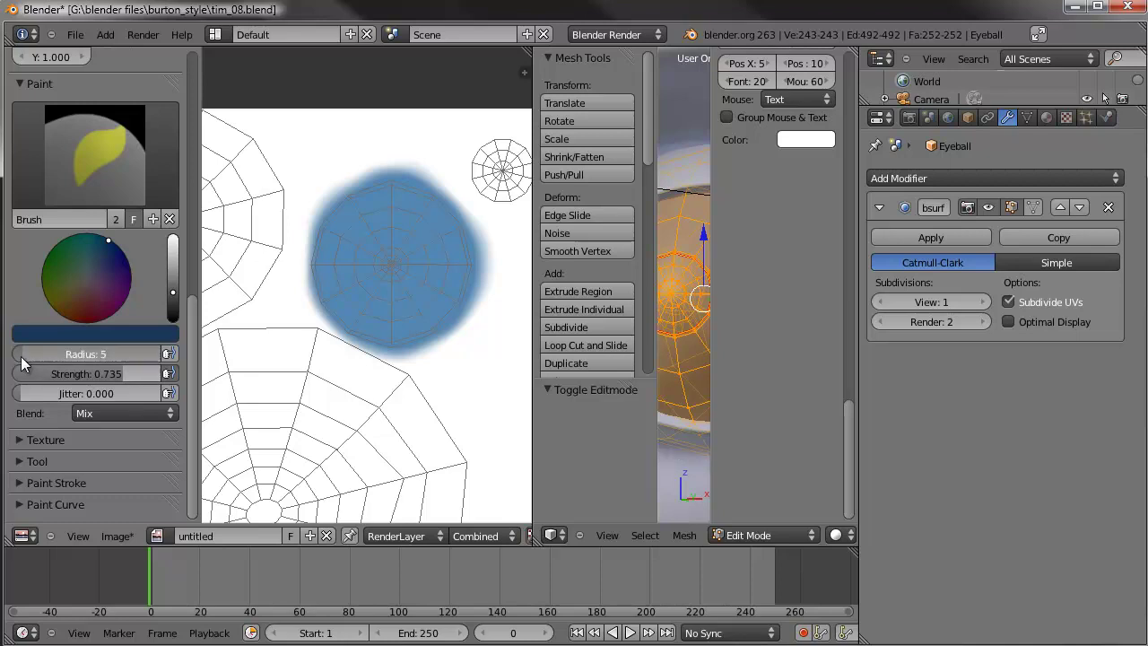
left_click_drag(135, 374, 154, 372)
- Paint thin dark blue streaks radiating from the centre to the rim all around the iris
scroll(422, 263, "up", 2)
left_click_drag(442, 142, 429, 195)
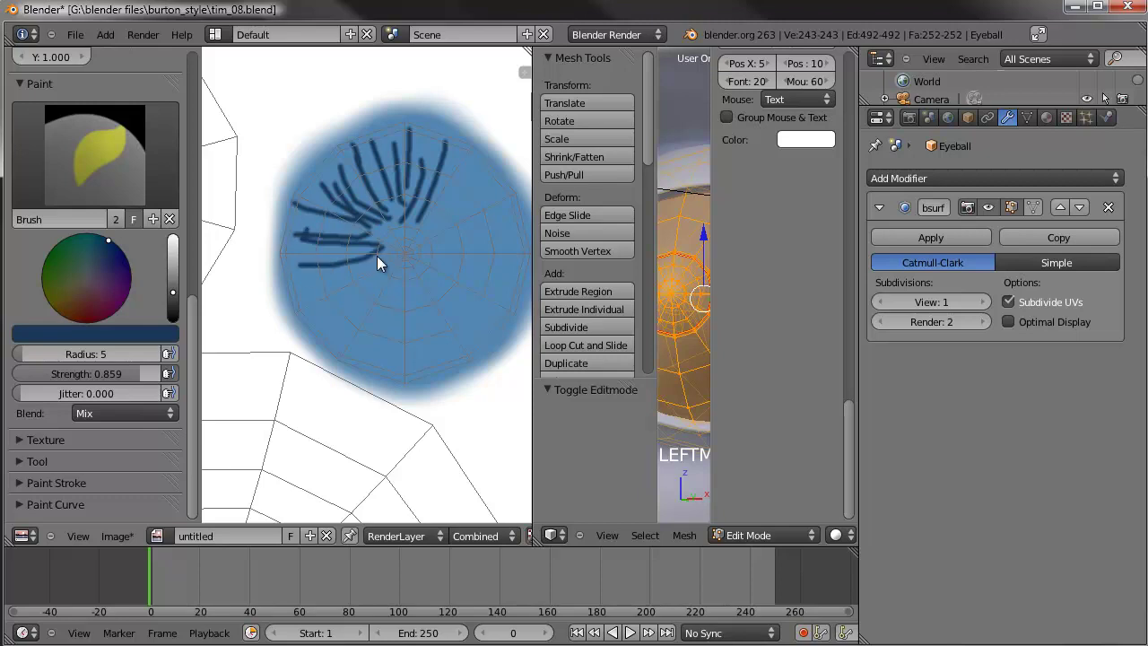
left_click_drag(390, 265, 313, 325)
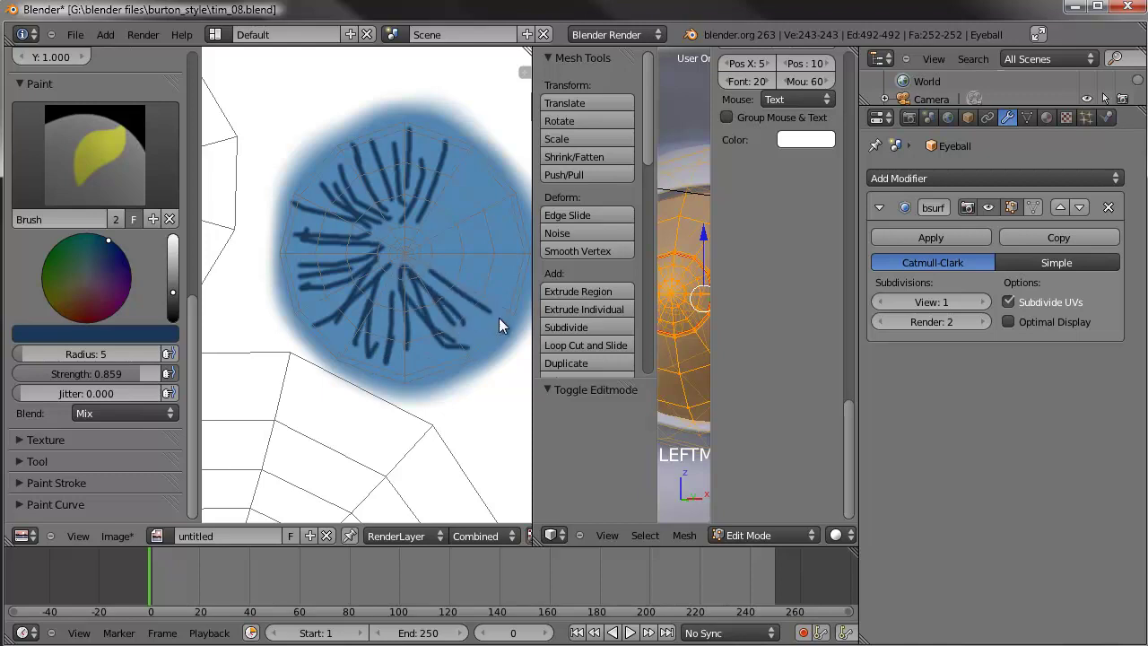
mouse_move(432, 258)
left_mouse_down()
mouse_move(489, 255)
mouse_move(423, 258)
left_mouse_up()
left_click_drag(501, 209, 441, 247)
left_click_drag(488, 177, 432, 223)
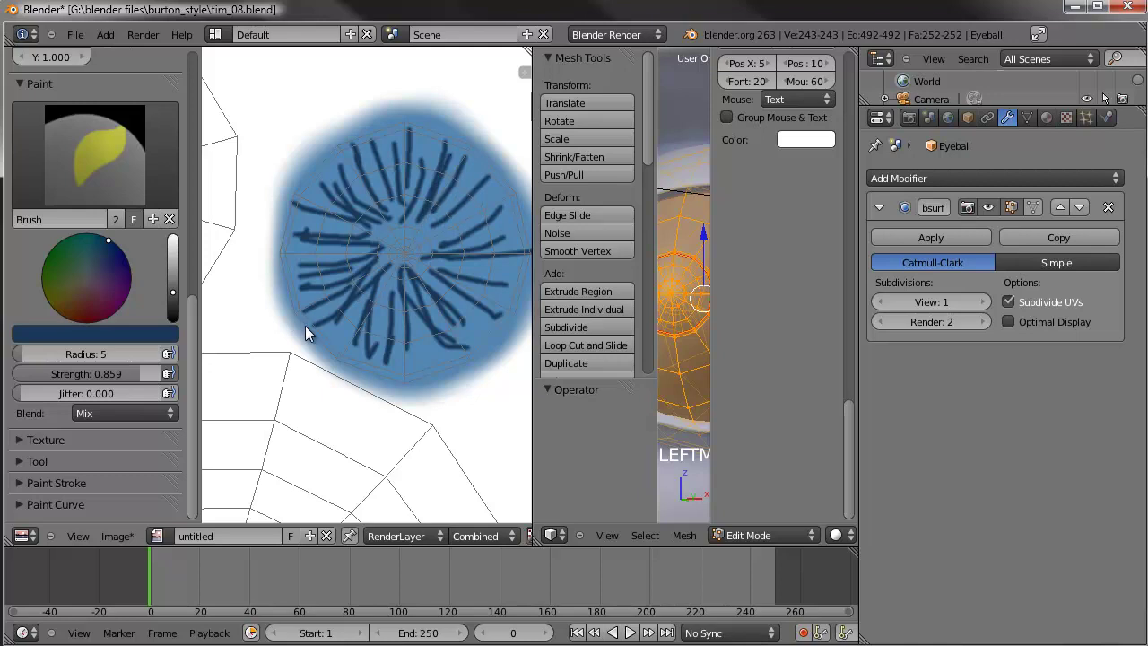
left_click_drag(399, 325, 432, 359)
left_click_drag(509, 268, 490, 273)
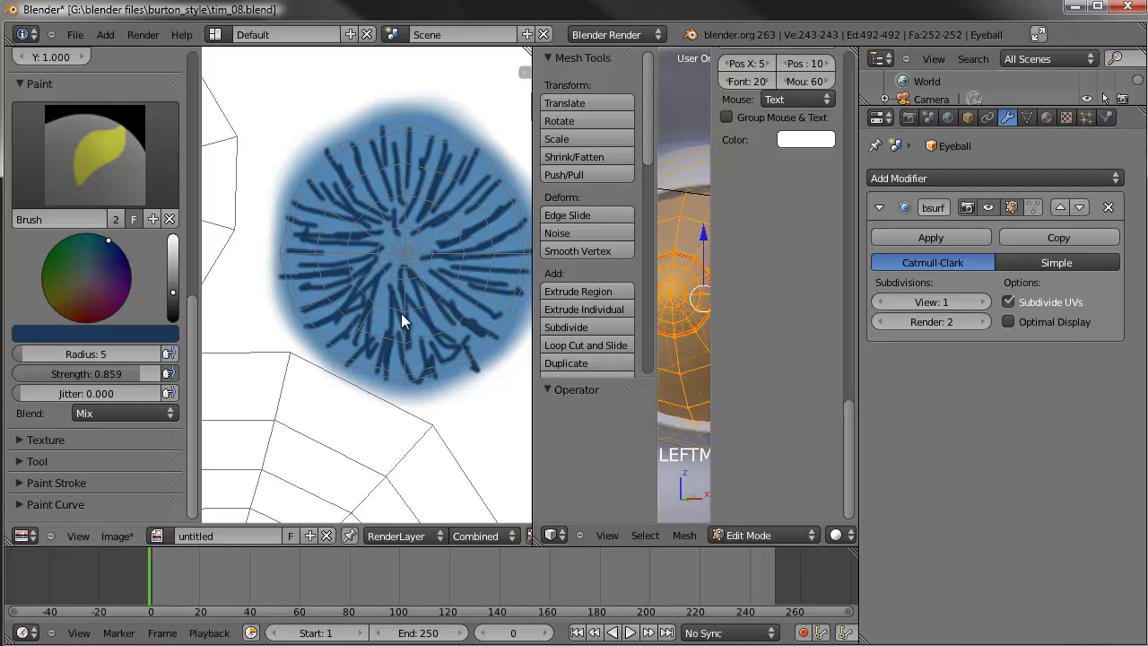
left_click_drag(291, 314, 347, 285)
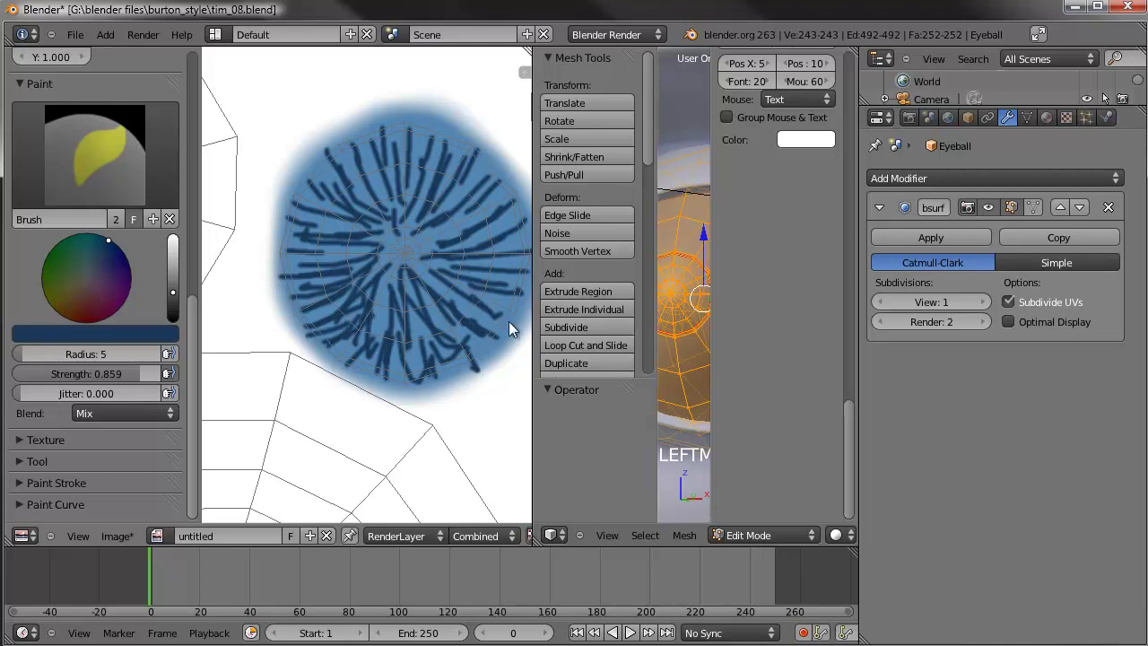
- Blur the iris streaks using the Soften brush with radius 123 and strength 0.191
left_click(94, 176)
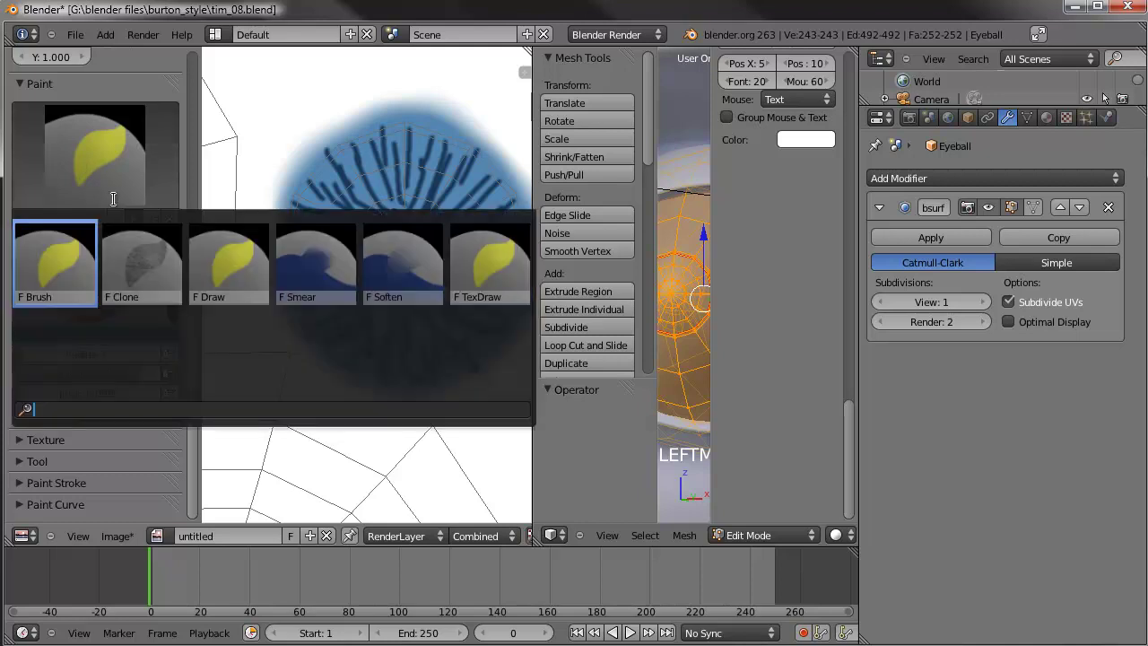
left_click(413, 283)
mouse_move(38, 355)
left_mouse_down()
mouse_move(121, 359)
mouse_move(20, 384)
left_mouse_up()
mouse_move(96, 353)
left_mouse_down()
mouse_move(116, 353)
mouse_move(62, 375)
left_mouse_up()
mouse_move(352, 203)
left_mouse_down()
mouse_move(370, 167)
mouse_move(394, 163)
mouse_move(454, 186)
mouse_move(466, 261)
mouse_move(420, 318)
mouse_move(380, 321)
mouse_move(417, 301)
mouse_move(461, 220)
mouse_move(366, 171)
mouse_move(304, 284)
mouse_move(425, 358)
mouse_move(481, 215)
mouse_move(396, 178)
mouse_move(395, 286)
left_mouse_up()
scroll(396, 286, "down", 3)
scroll(395, 286, "down", 1)
scroll(395, 286, "up", 2)
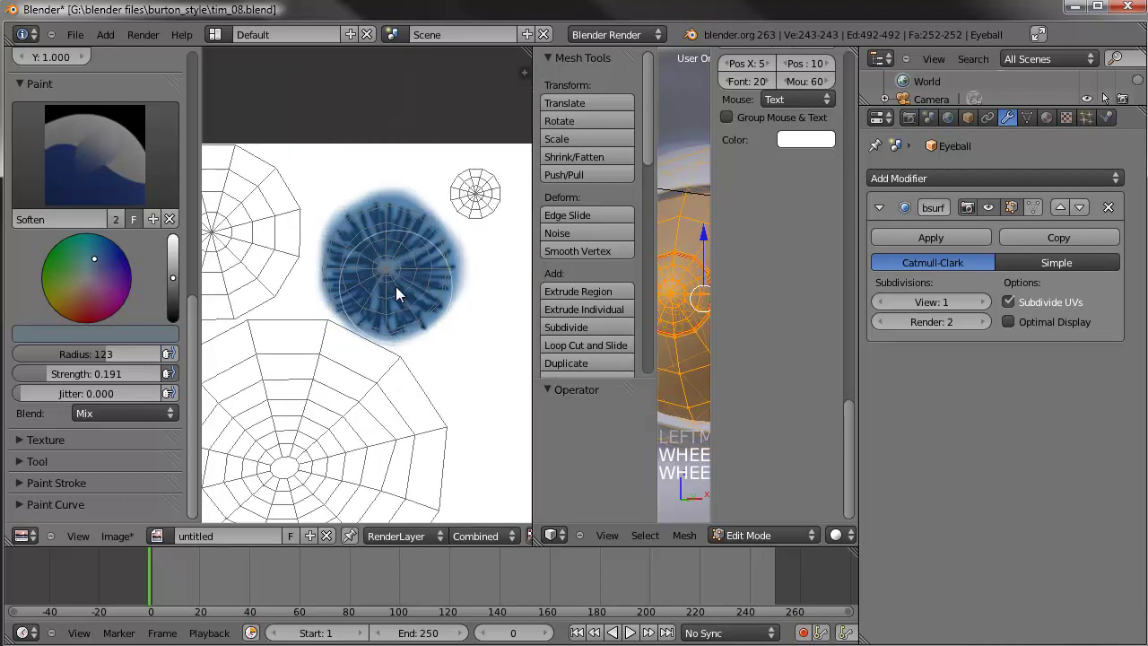
- Rename the untitled image as eyeball_texture
left_click(161, 536)
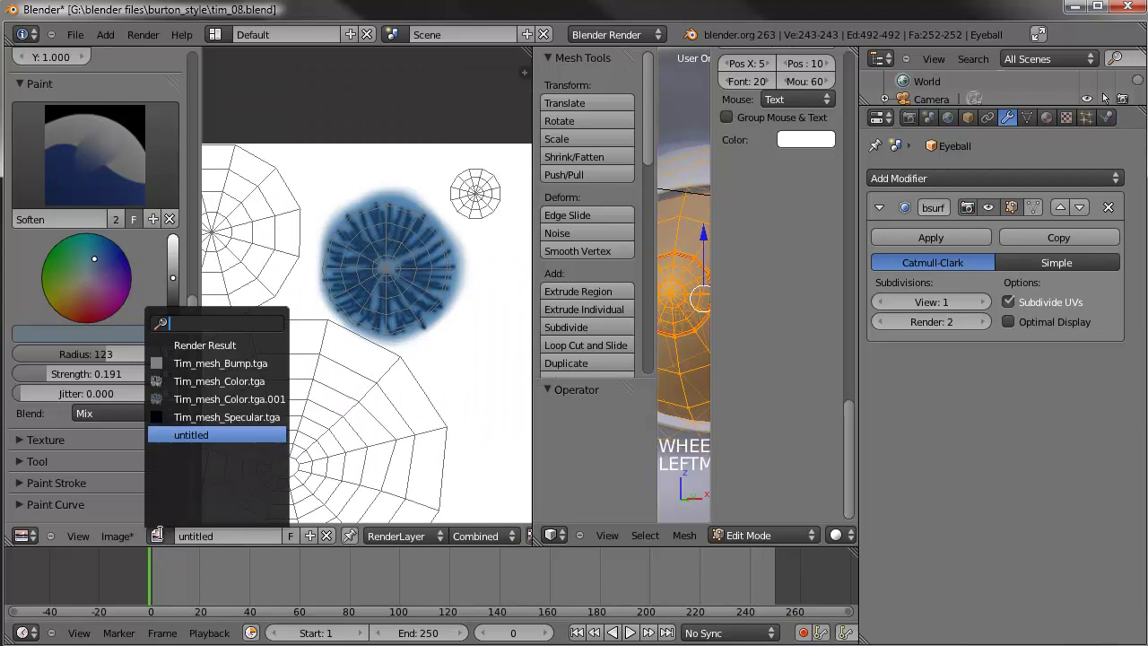
left_click(230, 537)
type("eyeball_texture")
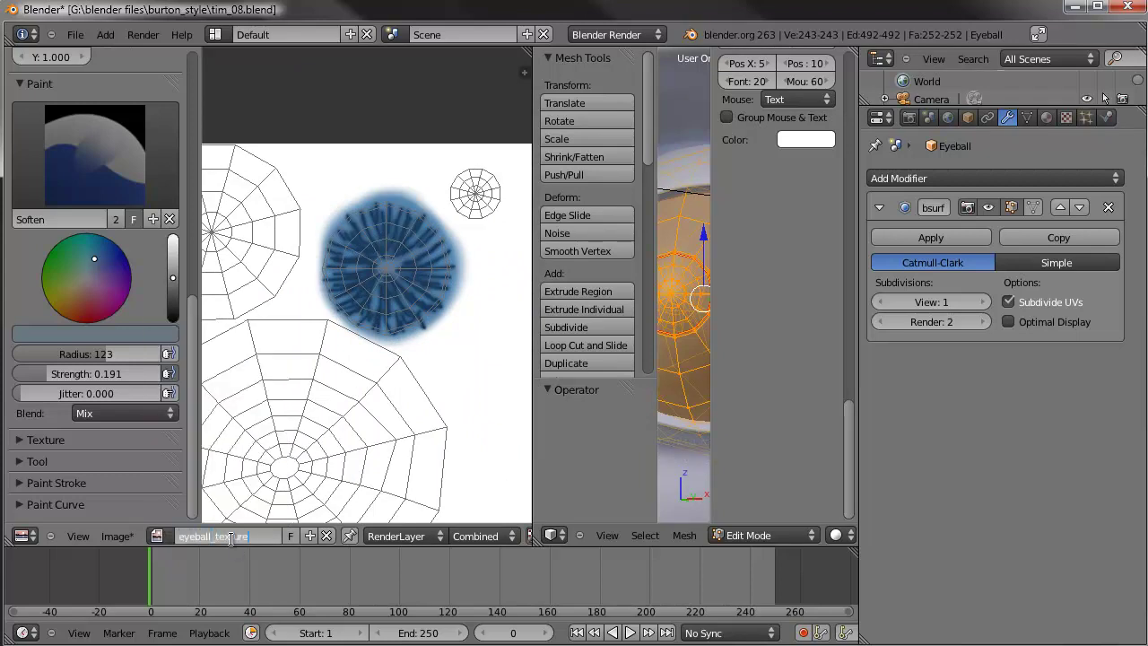
key("Return")
- Save the painted image as Tim_eyeball_texture.png in the Textures folder
left_click(117, 536)
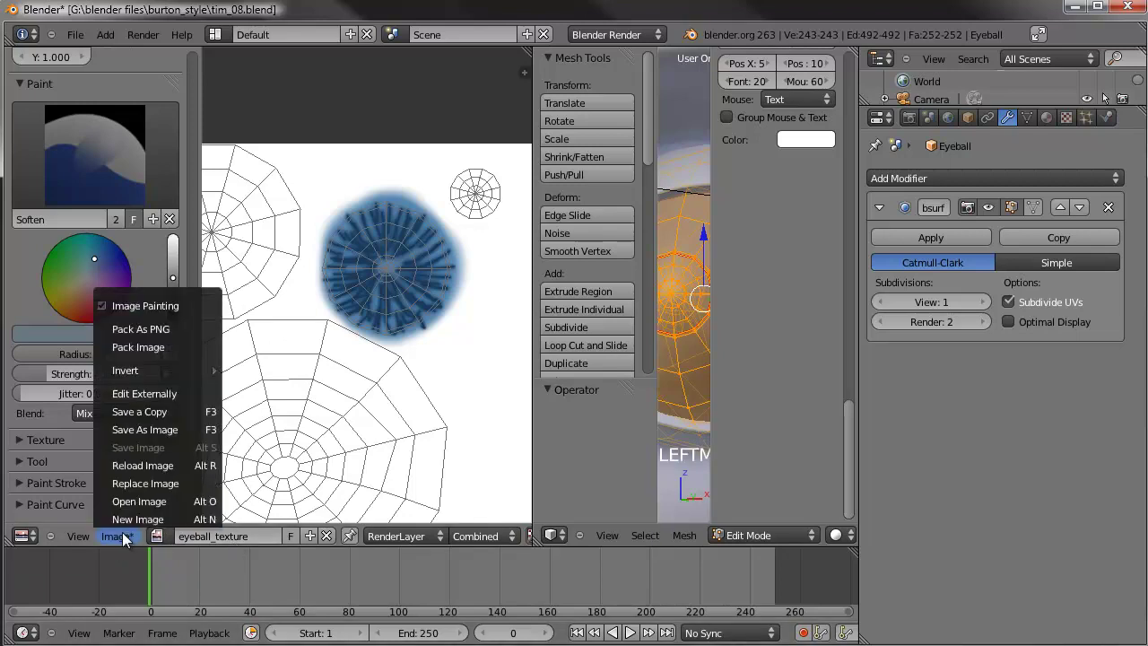
left_click(151, 426)
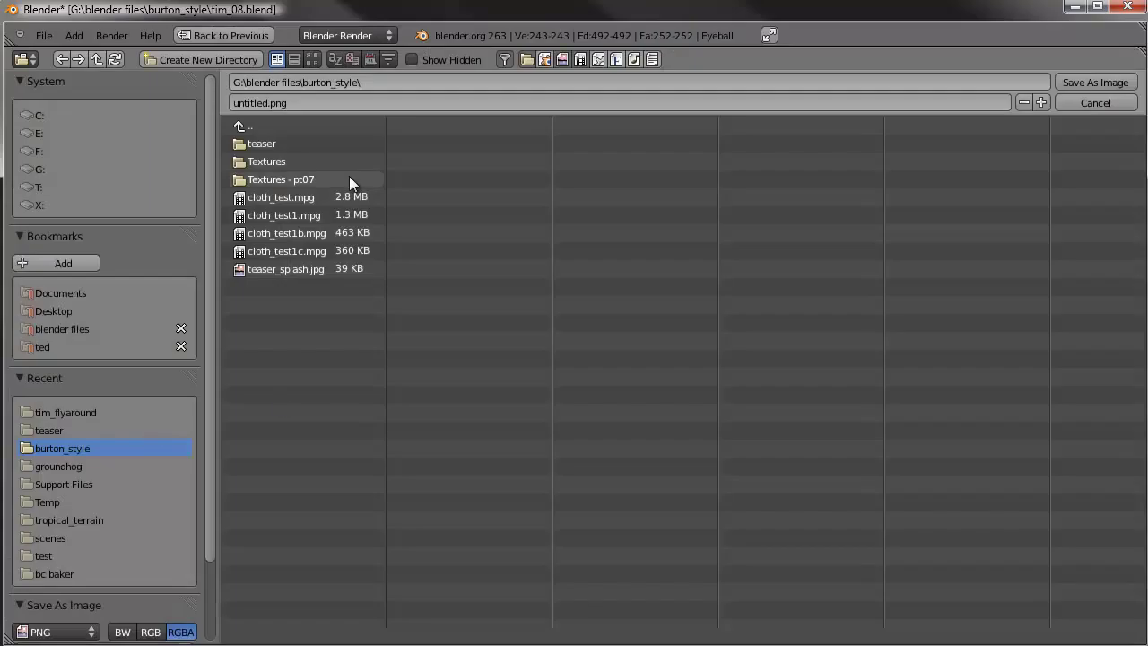
left_click(269, 163)
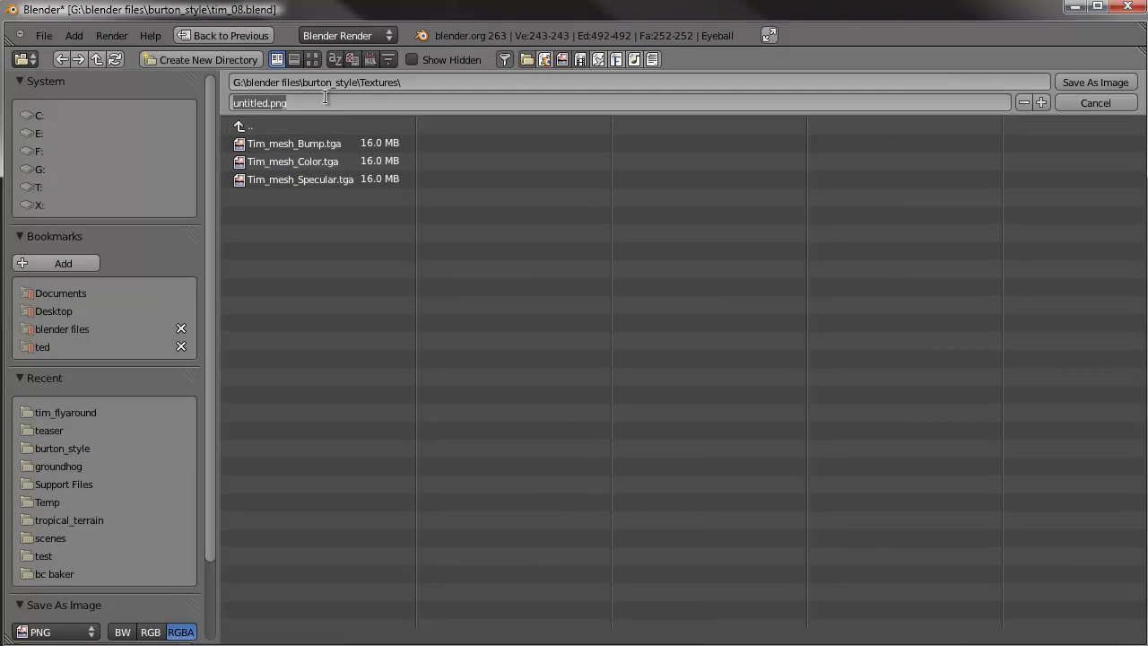
type("Tim_eyeball_texture.png")
key("Return")
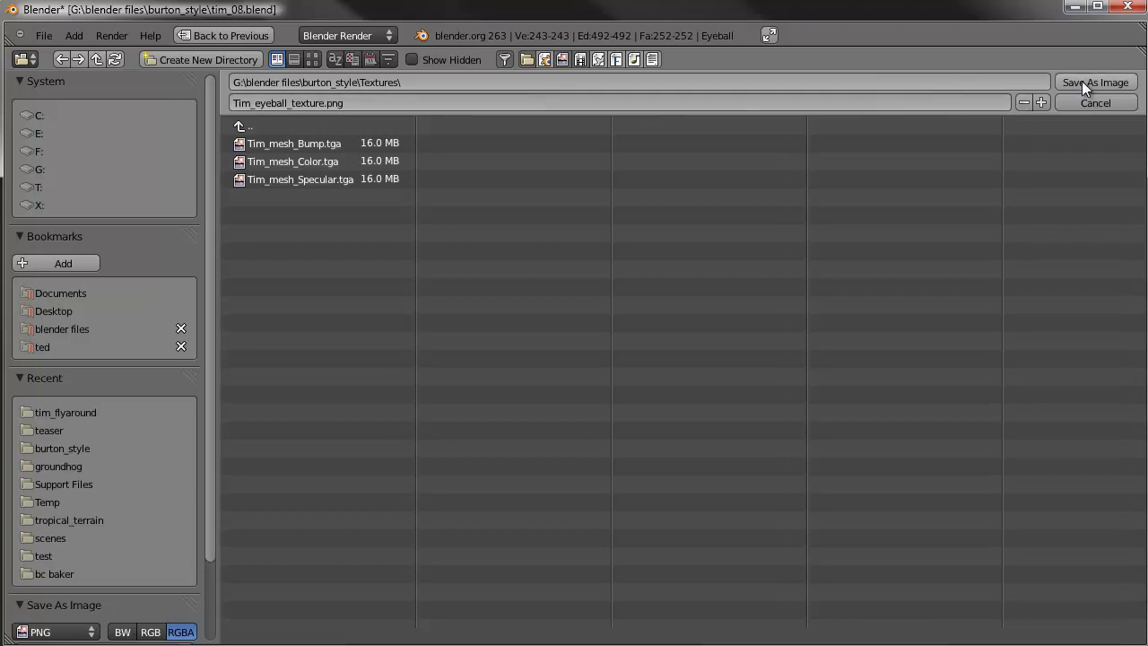
left_click(1083, 82)
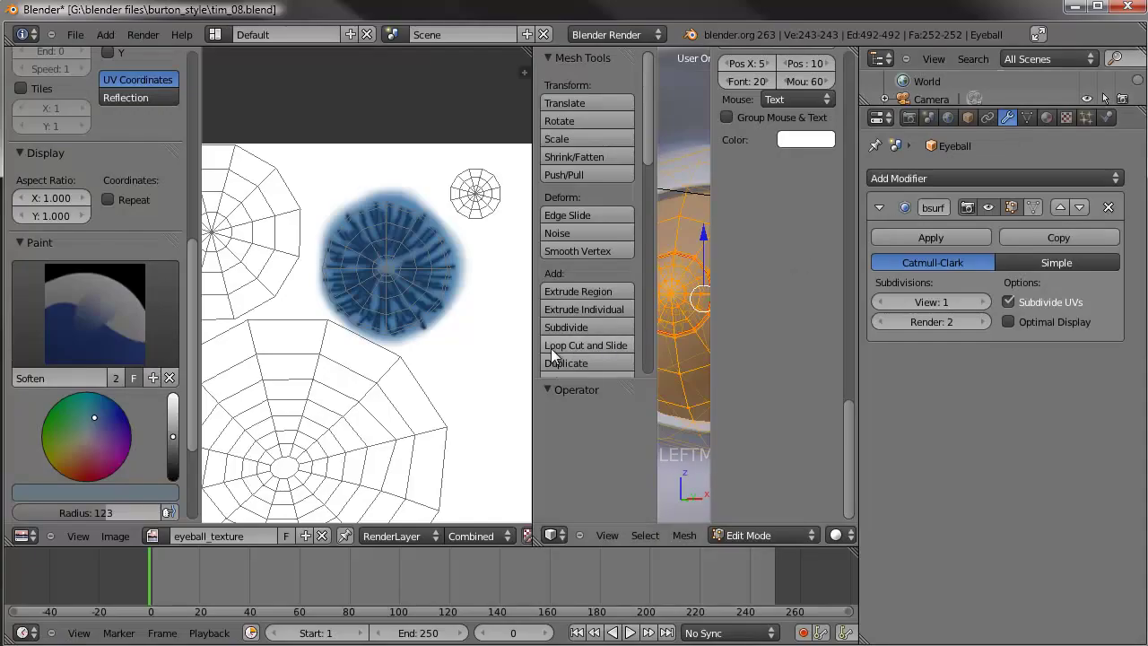
- Widen the 3D view and give the eyeball a new material named Eye_material
left_click_drag(534, 347, 324, 341)
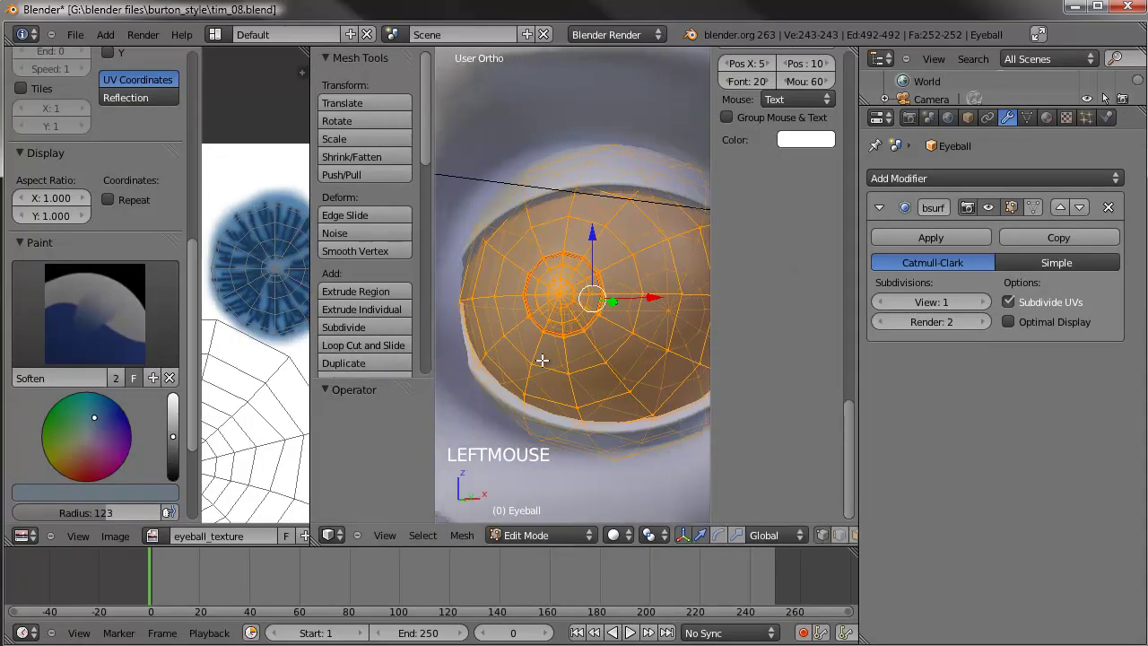
left_click(1046, 117)
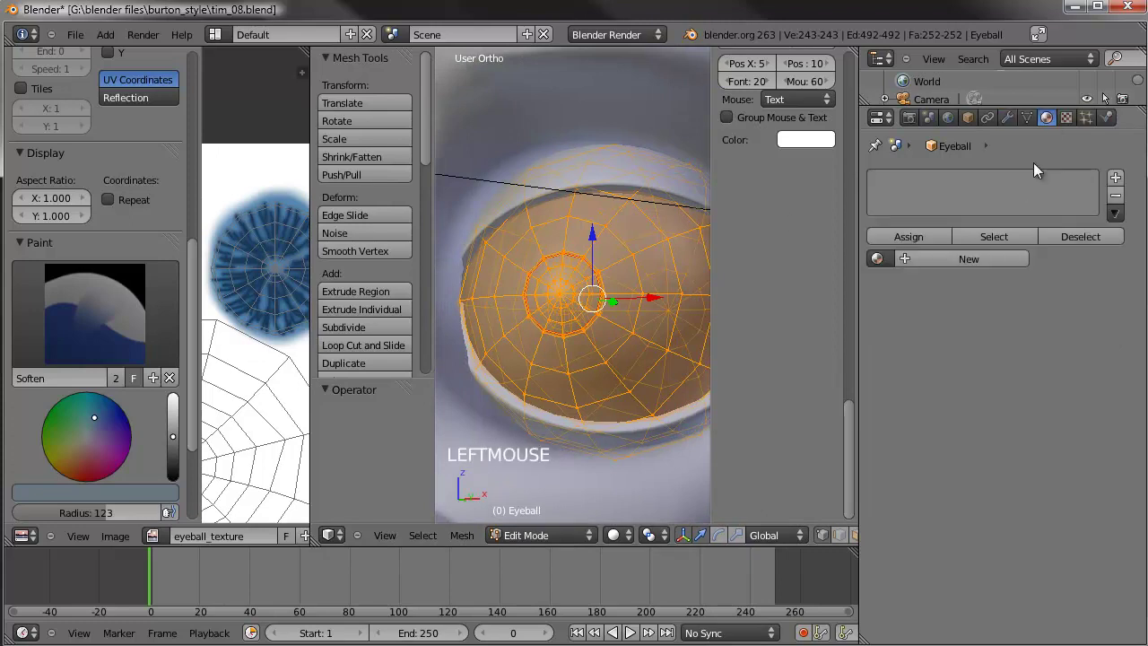
left_click(951, 260)
left_click(949, 258)
type("Eye t")
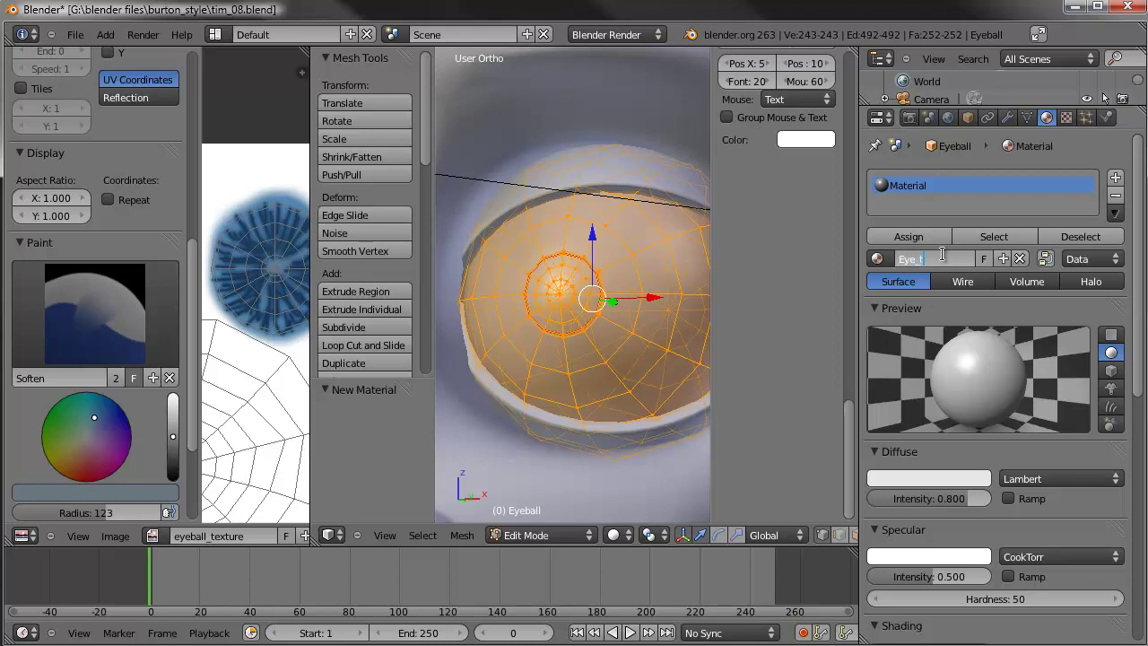
key("BackSpace")
type("_material")
key("Return")
- Add an Image or Movie texture to Eye_material and load the eyeball_texture image into it
left_click(1066, 118)
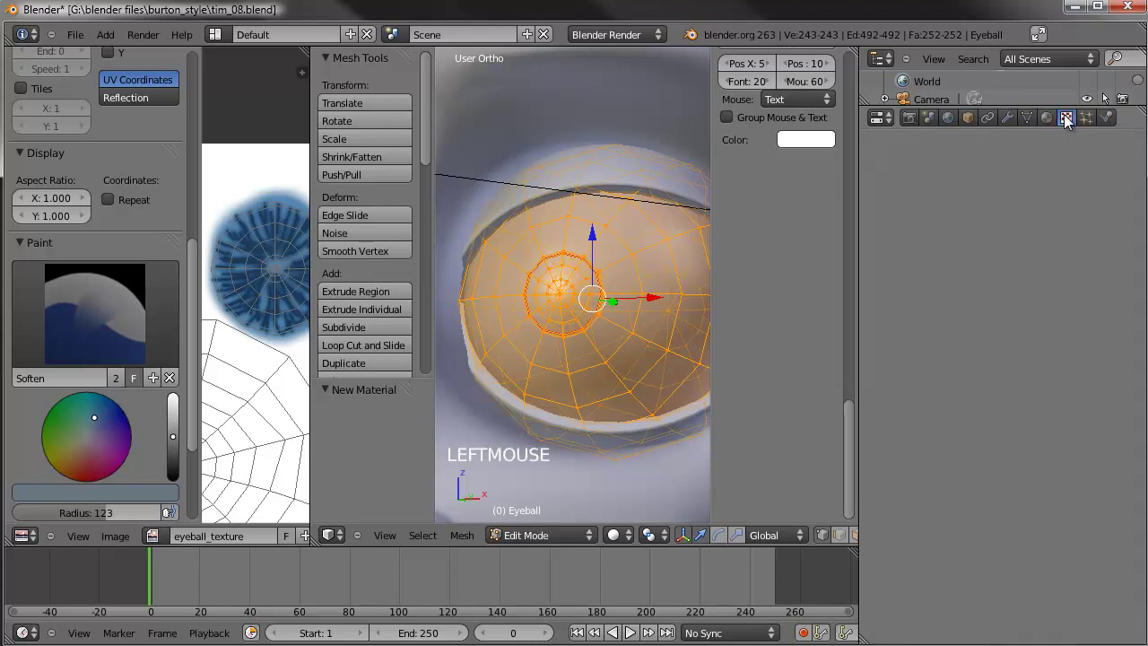
scroll(1052, 187, "up", 4)
left_click(950, 305)
left_click(998, 321)
left_click(986, 325)
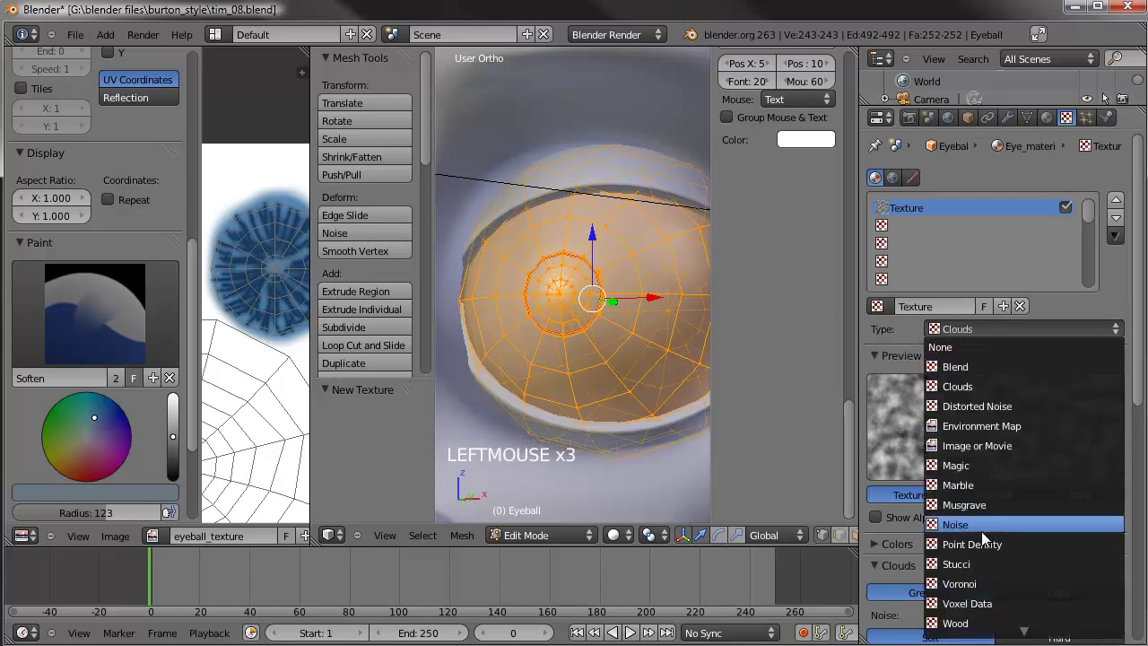
left_click(978, 445)
scroll(958, 503, "down", 3)
left_click(878, 485)
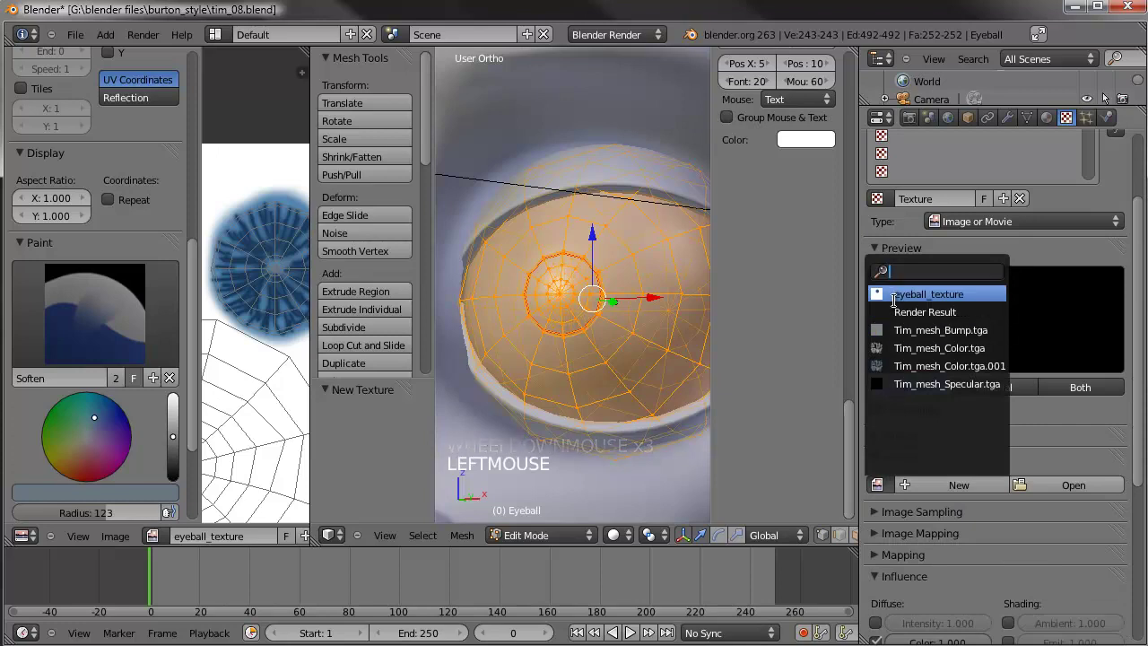
left_click(893, 293)
- Set the eyeball texture's mapping coordinates to UV
left_click(874, 457)
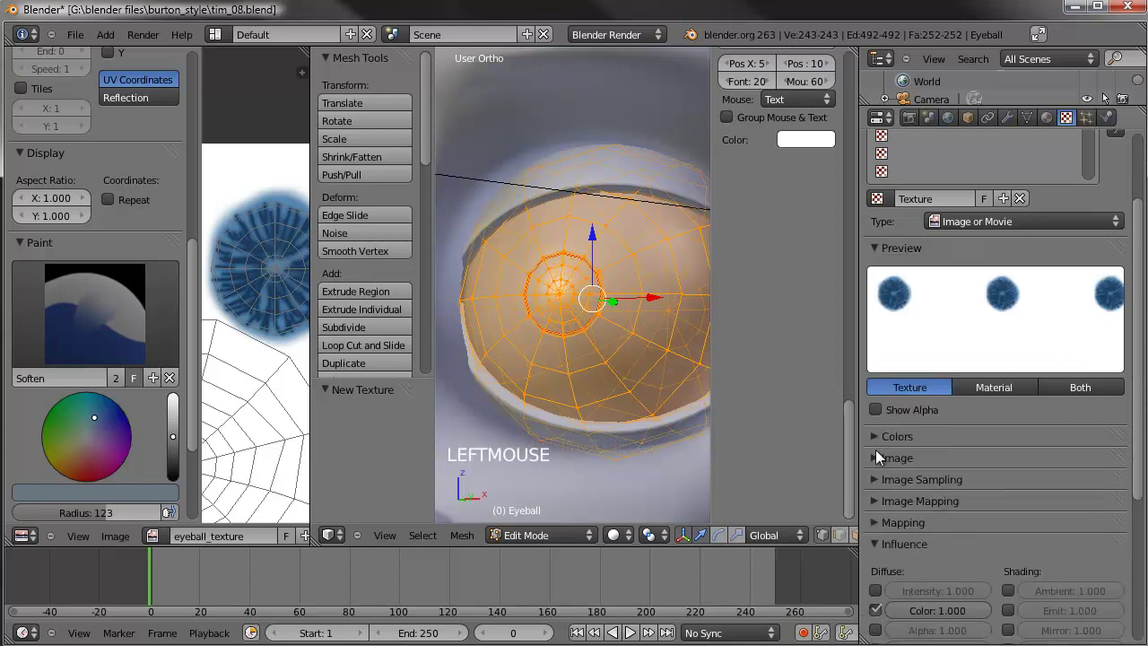
left_click(872, 522)
left_click(1031, 549)
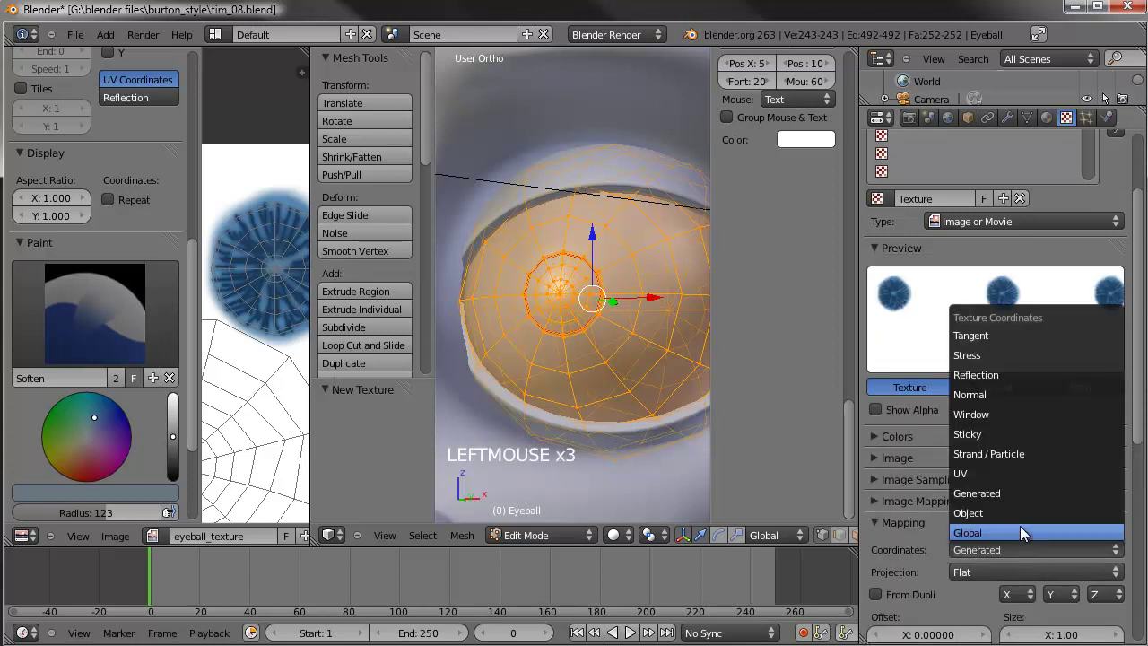
left_click(1007, 474)
left_click(874, 522)
- Make the eyeball texture also influence the specular colour
scroll(886, 530, "down", 3)
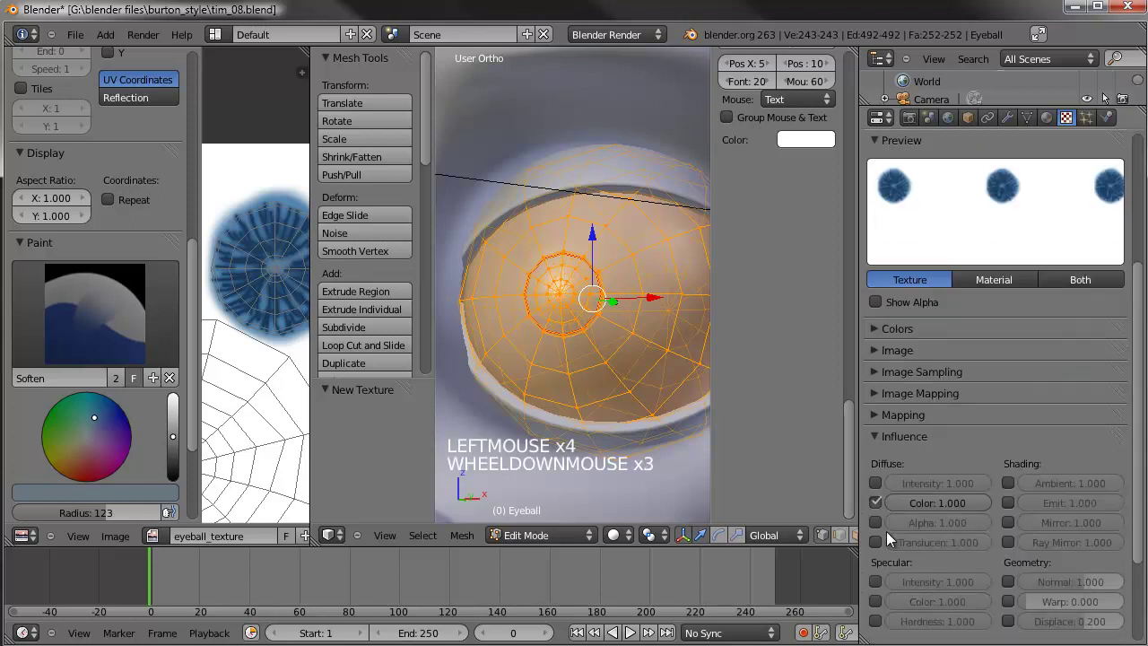
scroll(973, 486, "up", 4)
scroll(973, 486, "down", 4)
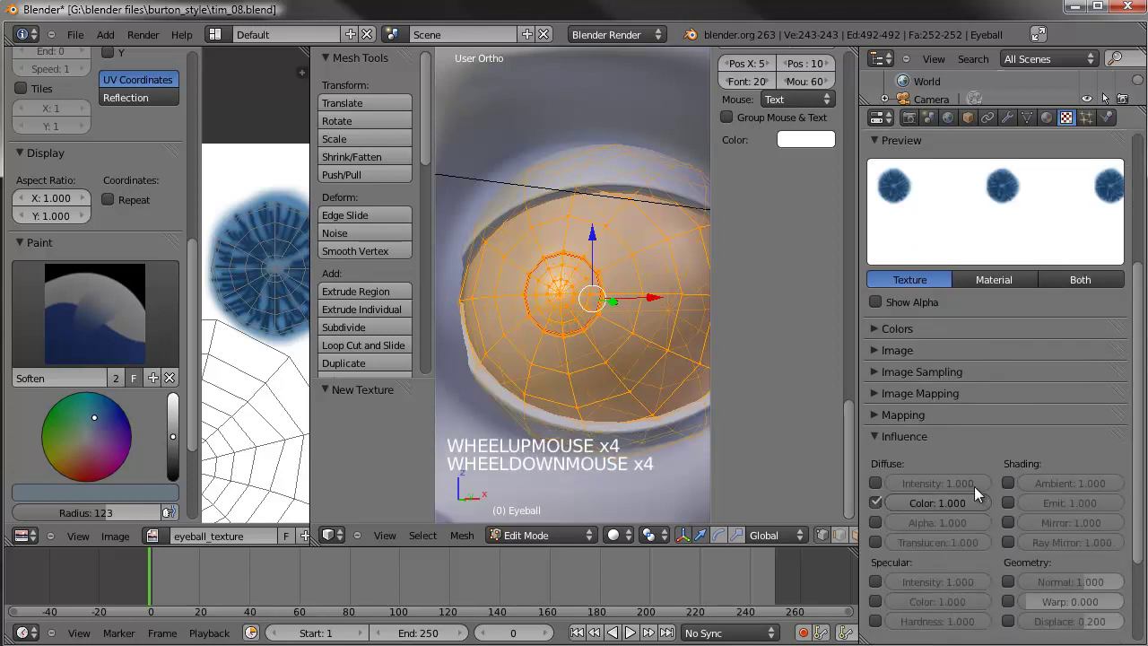
left_click(875, 602)
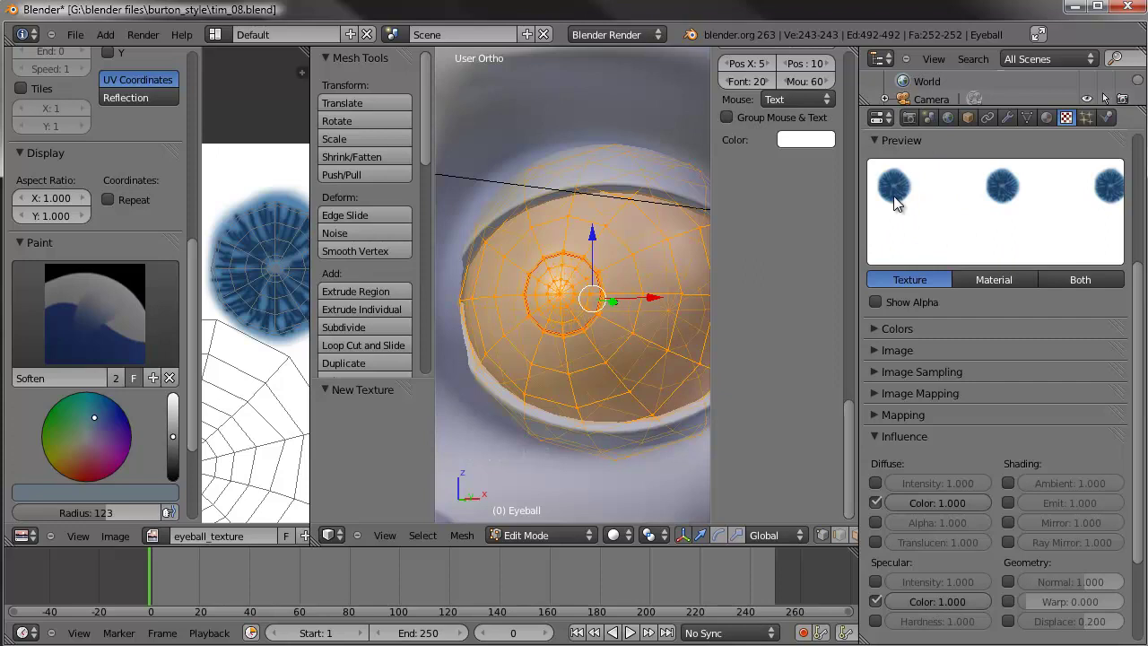
- Set Eye_material's specular intensity to 1.000 with the WardIso shader and a slope of 0.03357
left_click(1046, 121)
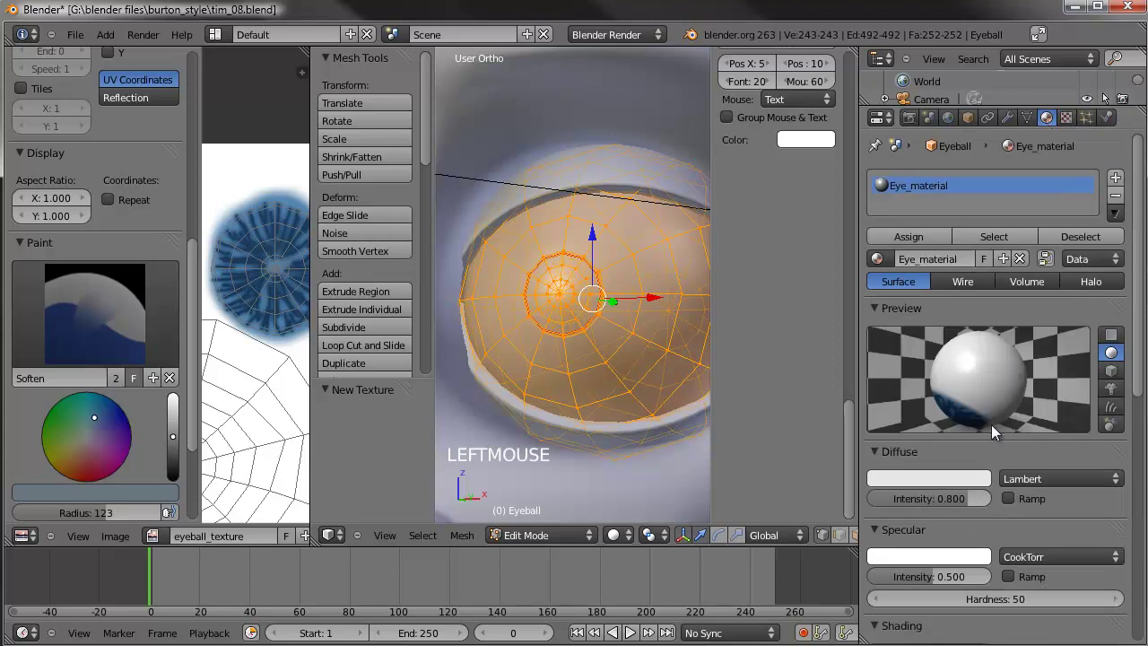
scroll(941, 454, "down", 3)
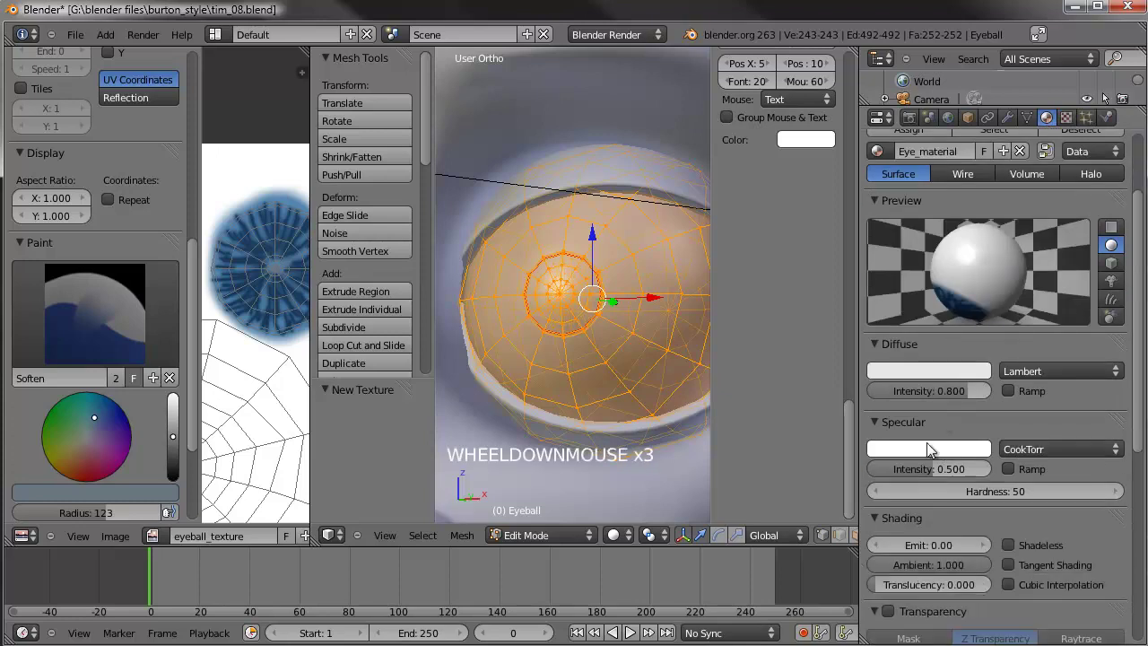
left_click_drag(942, 470, 1060, 452)
left_click(1060, 452)
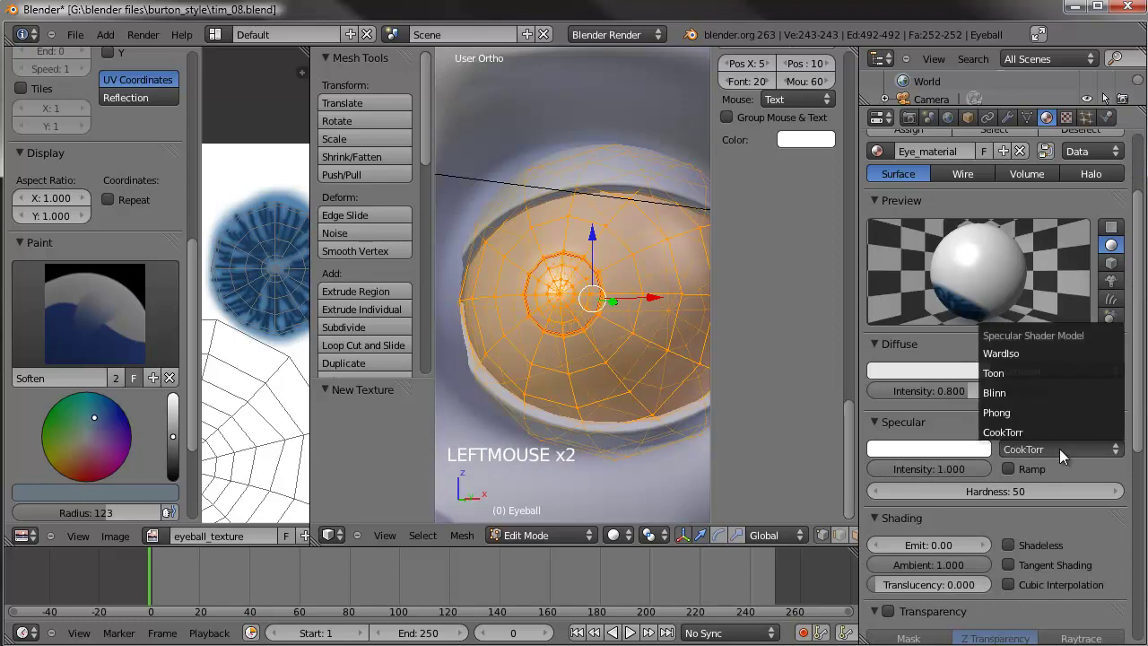
left_click(1027, 355)
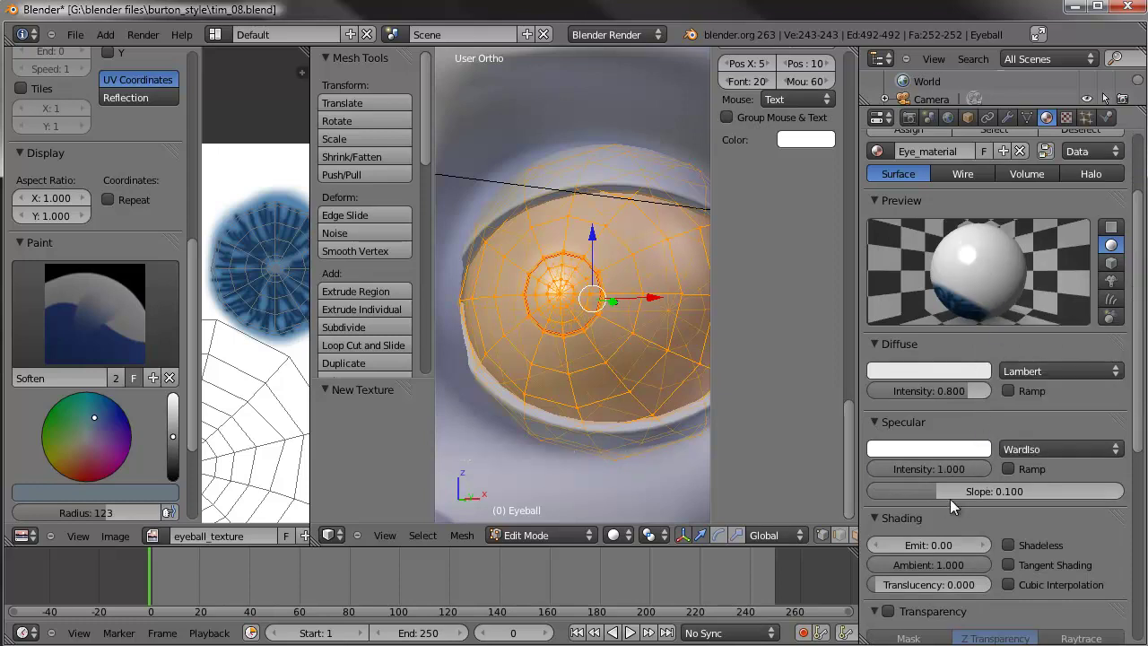
left_click_drag(940, 495, 893, 500)
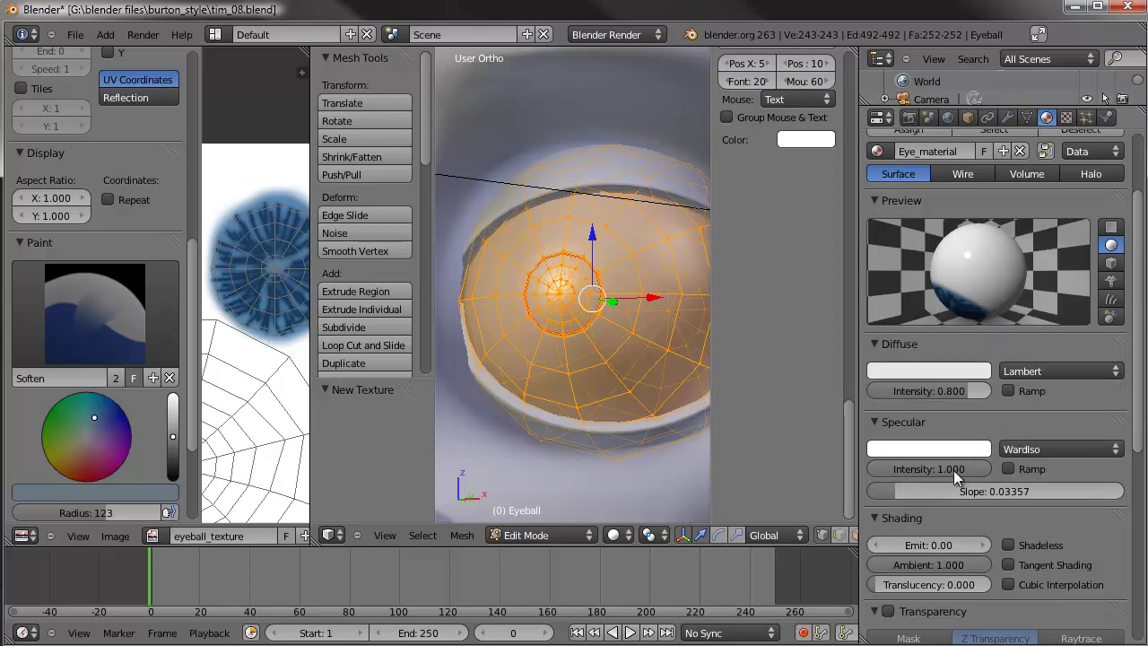
left_click(877, 422)
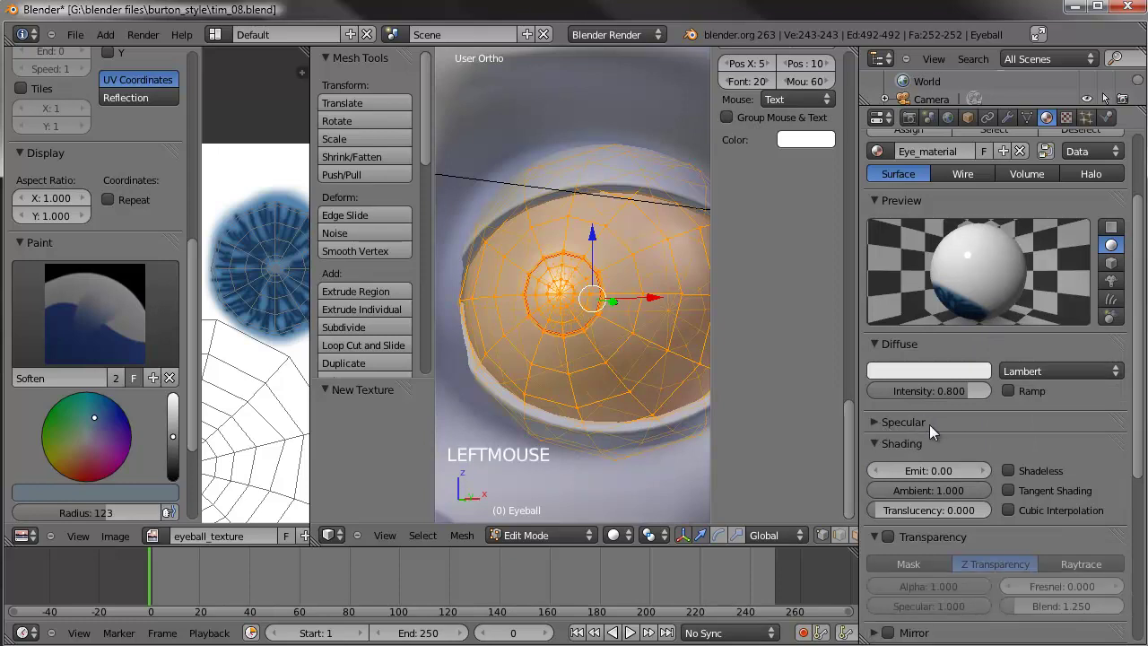
- Enable mirror reflection on Eye_material with a reflectivity of 0.1
left_click(875, 444)
left_click(874, 464)
left_click(876, 493)
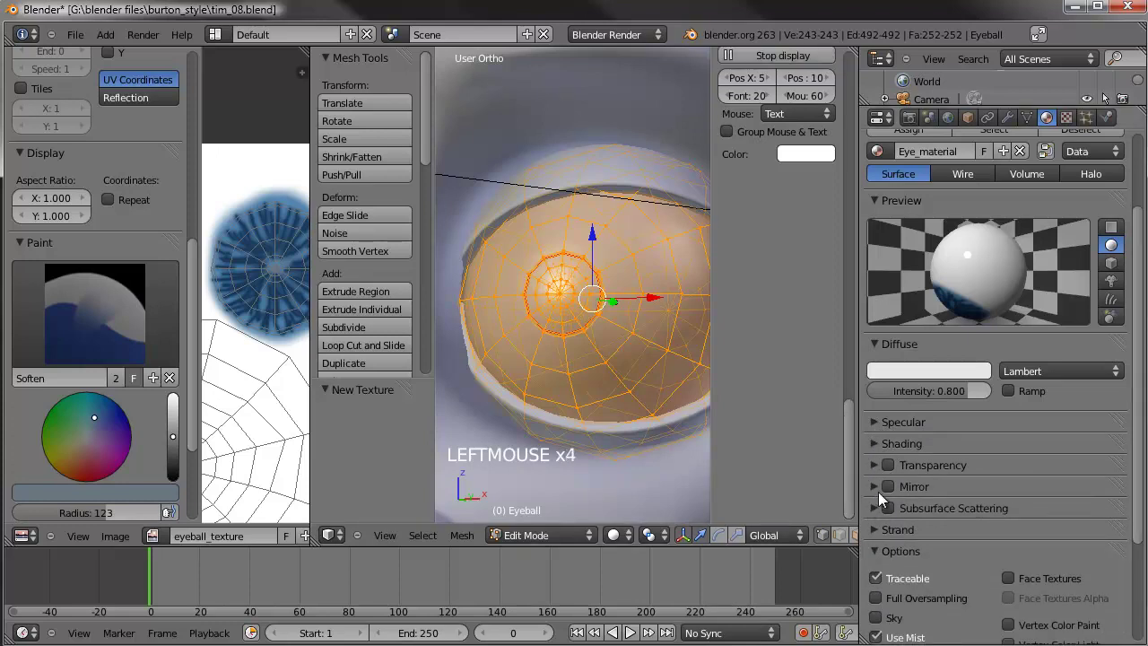
left_click(875, 486)
left_click(916, 511)
key("BackSpace")
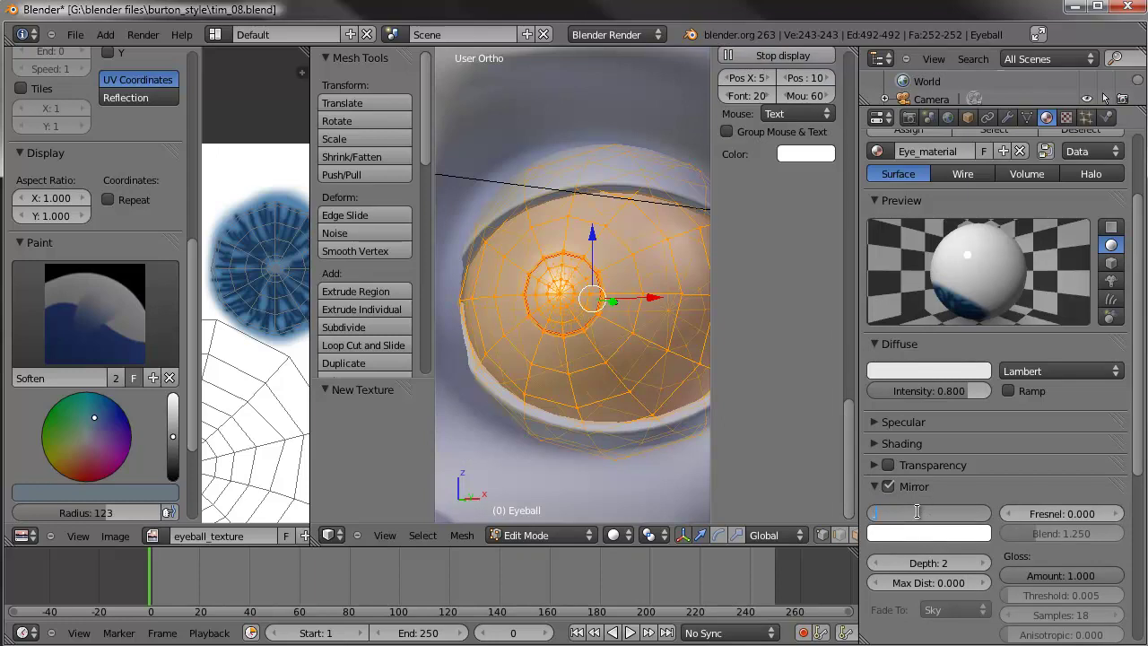
type("0.15")
key("Return")
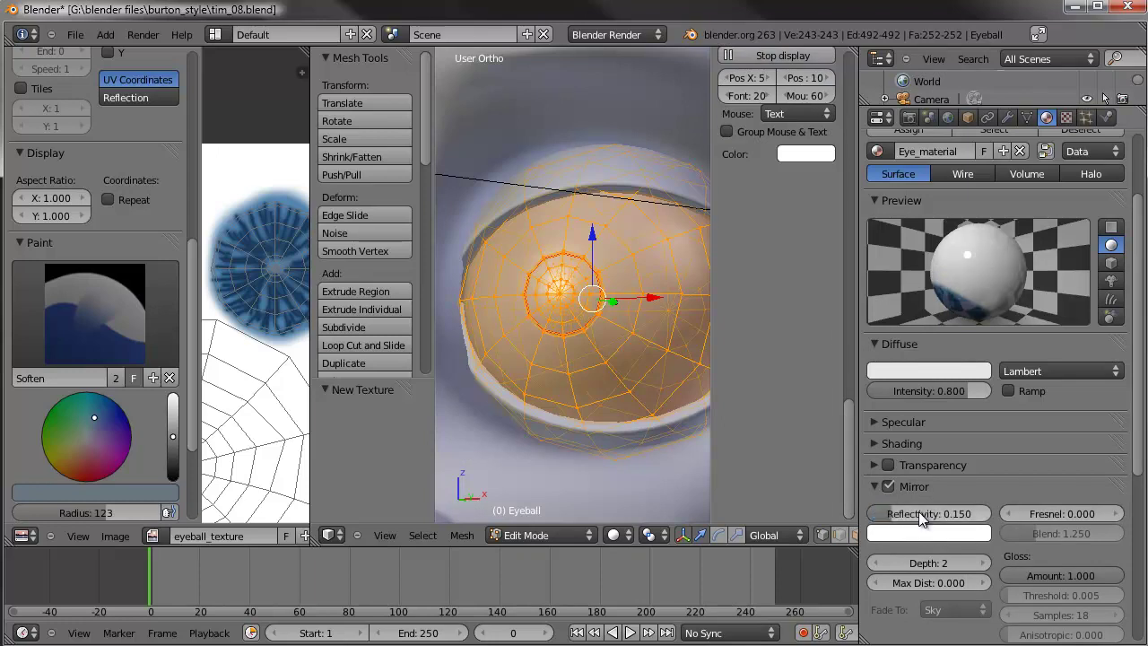
left_click(920, 513)
type("0.1")
key("Return")
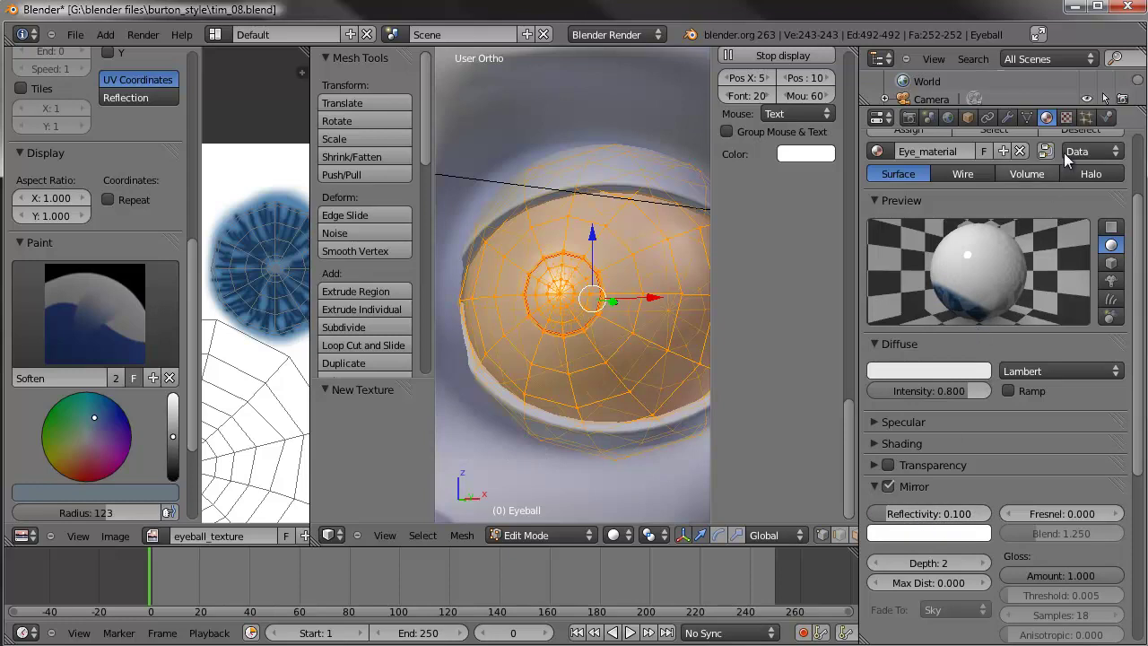
- Make the eyeball texture influence the mirror colour and preview both texture and material
left_click(1065, 119)
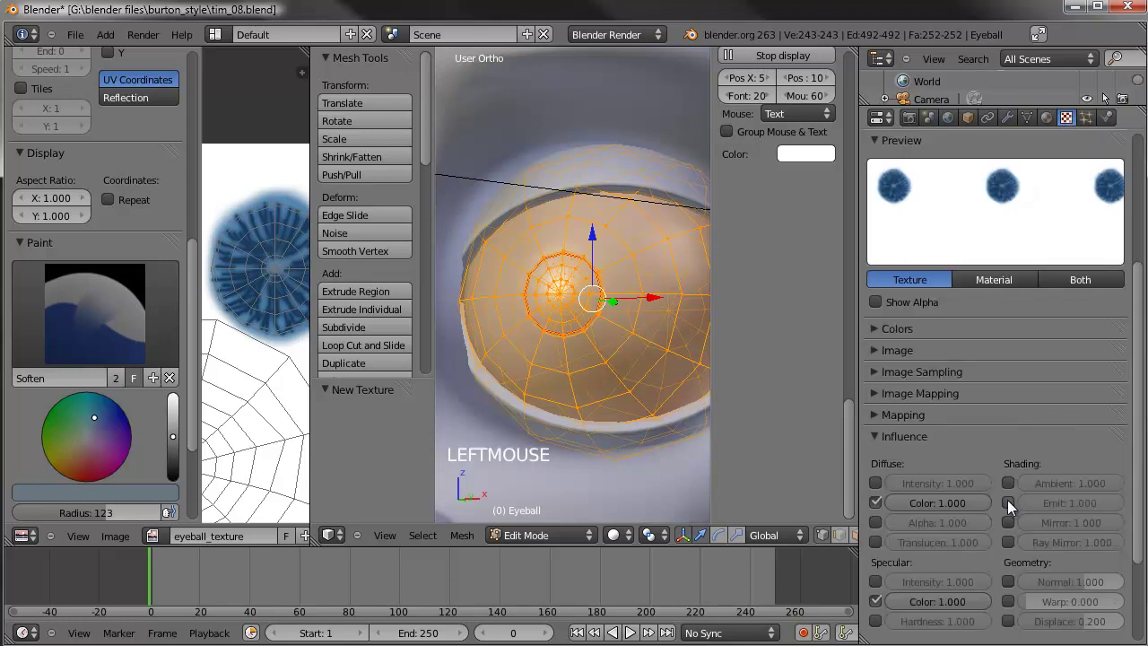
left_click(1008, 522)
left_click(1062, 274)
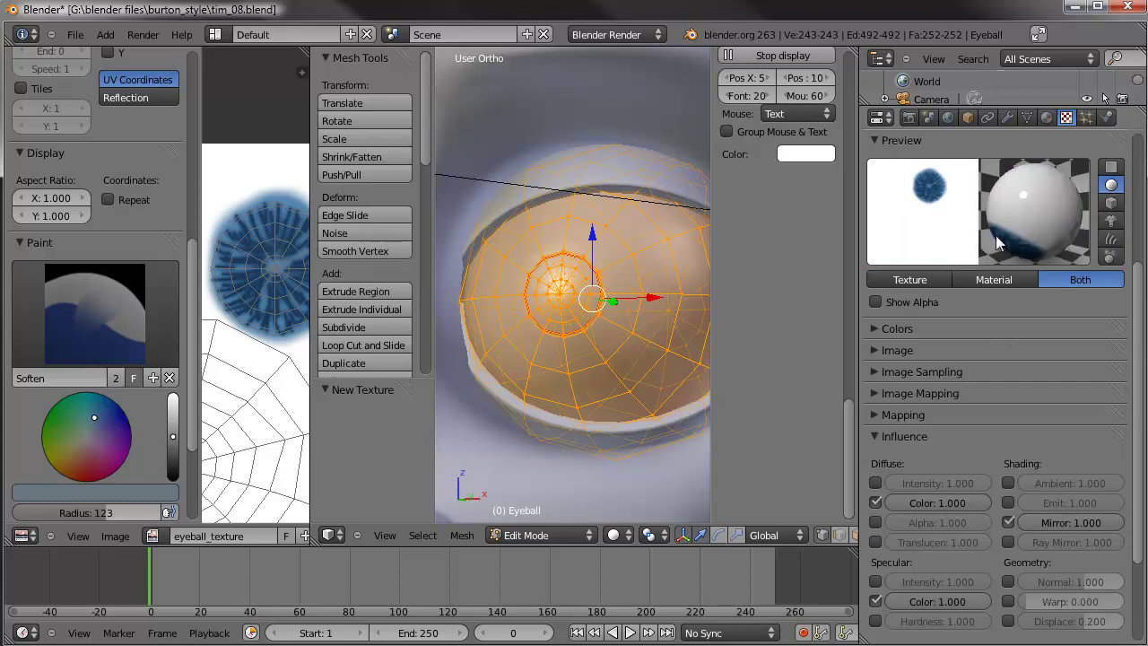
- Add a second material slot to the eyeball with a new material named Eye_lens
left_click(1045, 118)
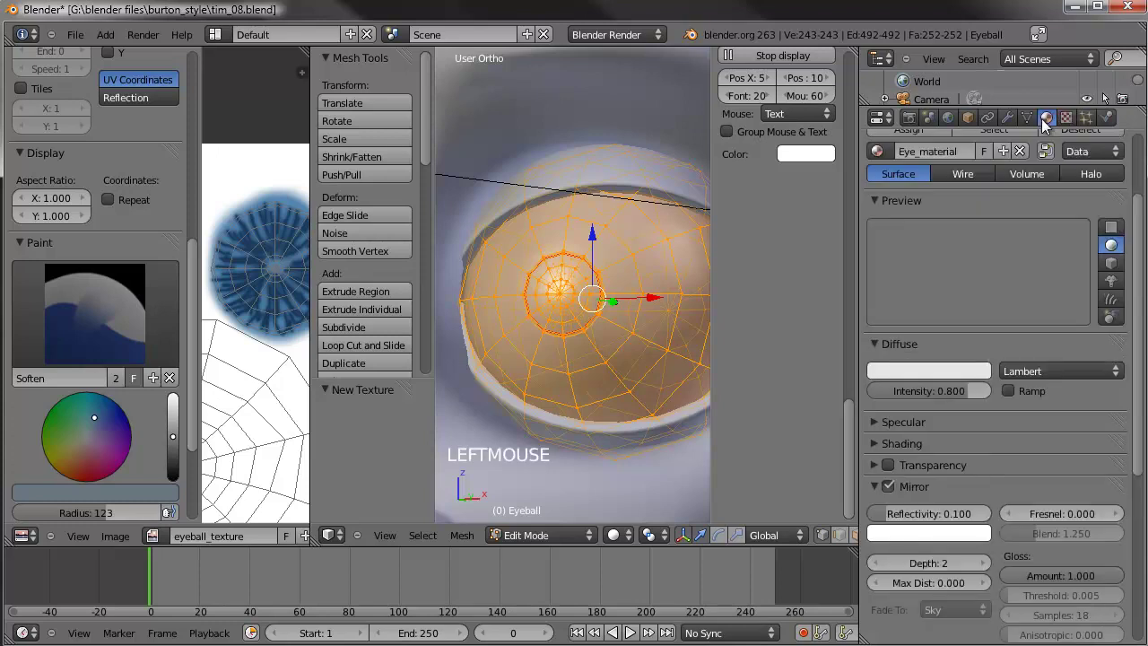
scroll(983, 259, "up", 3)
scroll(987, 242, "up", 1)
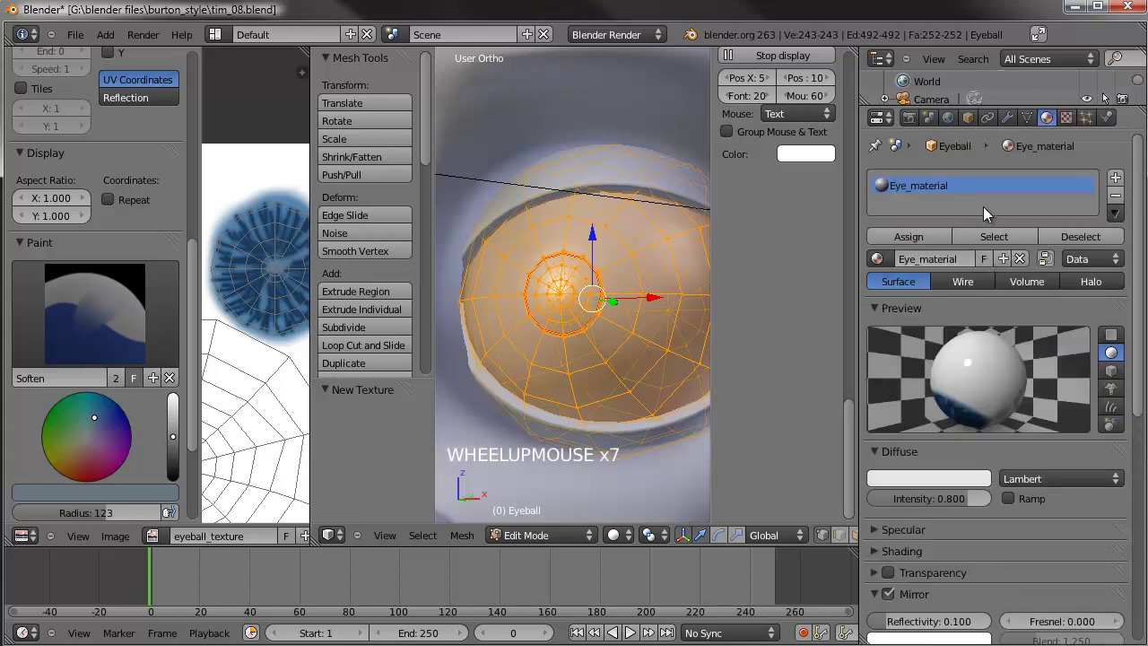
left_click(1116, 178)
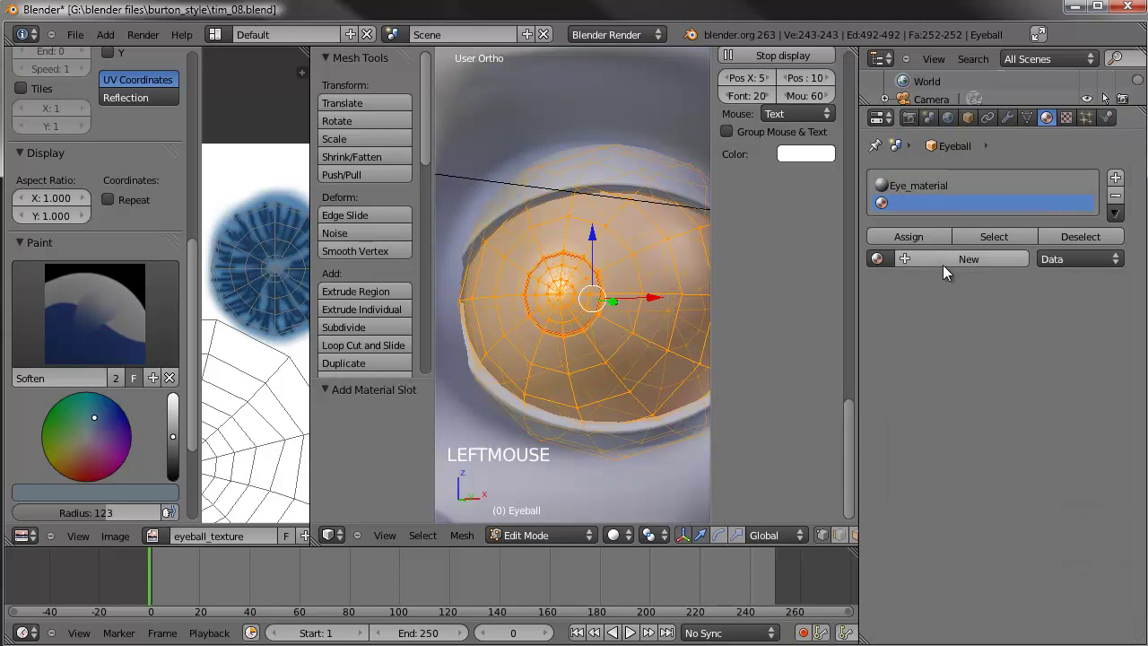
left_click(942, 262)
left_click(941, 268)
left_click(945, 258)
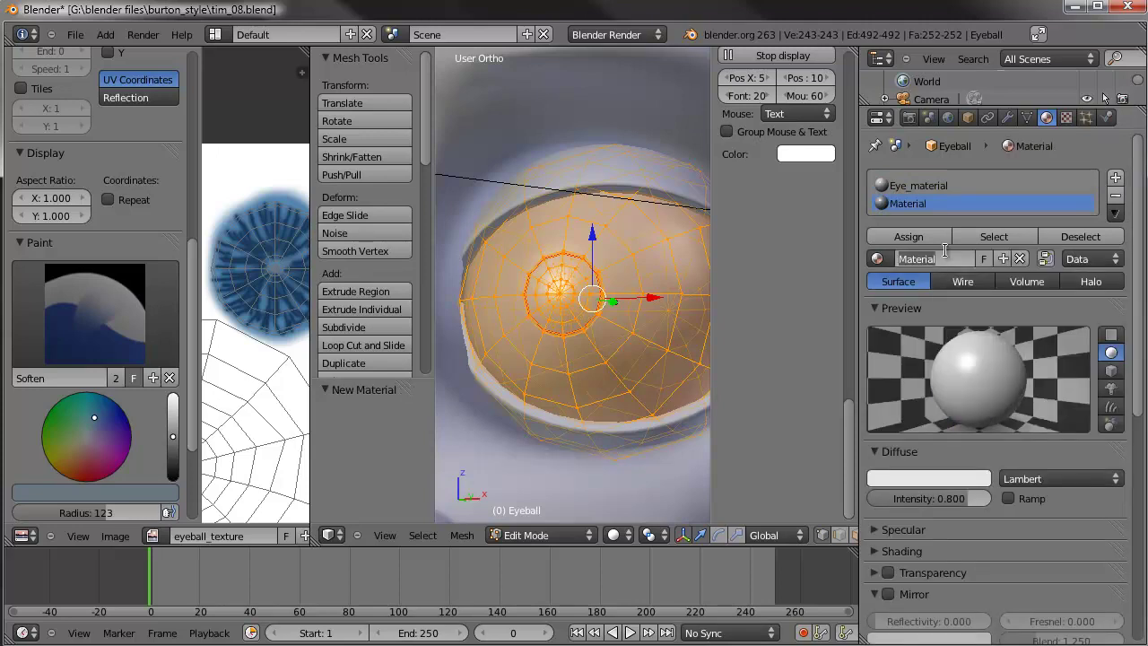
type("Eye_iris")
key("Return")
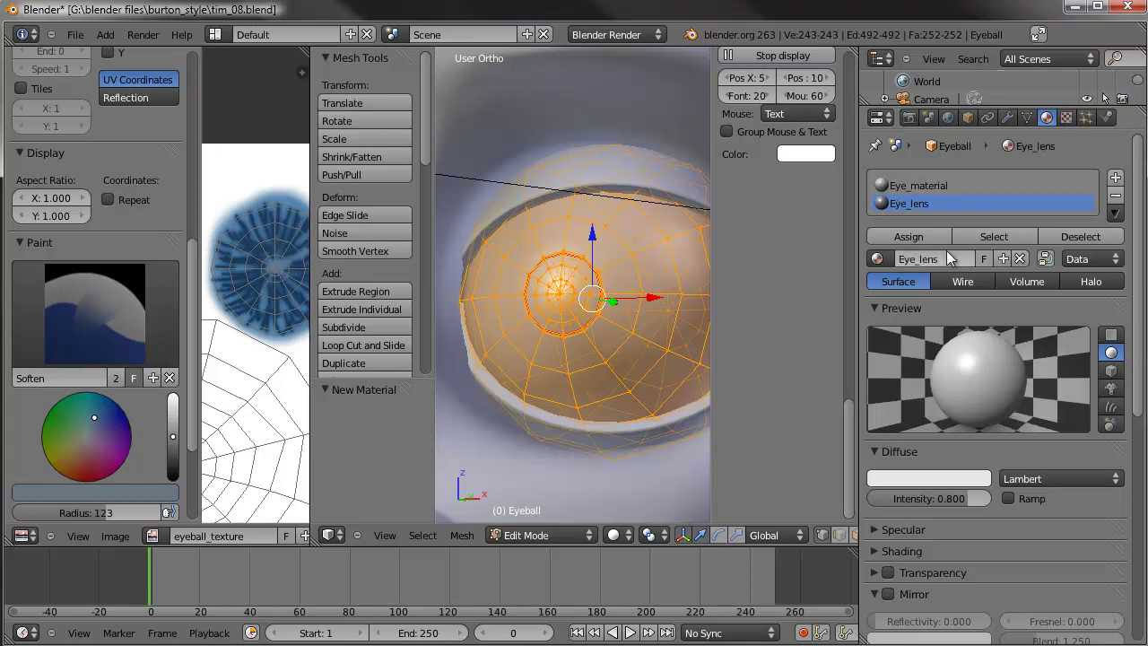
- Enable raytraced transparency on Eye_lens with an alpha of 0.000 and an IOR of 1.200
scroll(964, 413, "down", 4)
scroll(957, 421, "down", 1)
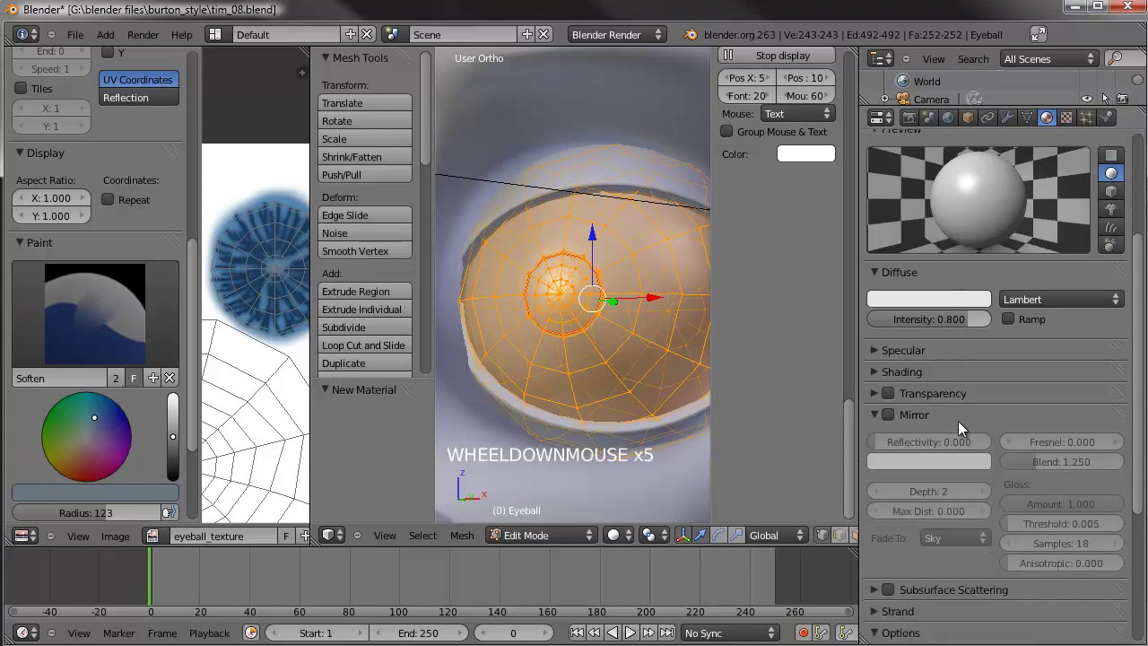
left_click(879, 395)
left_click(878, 395)
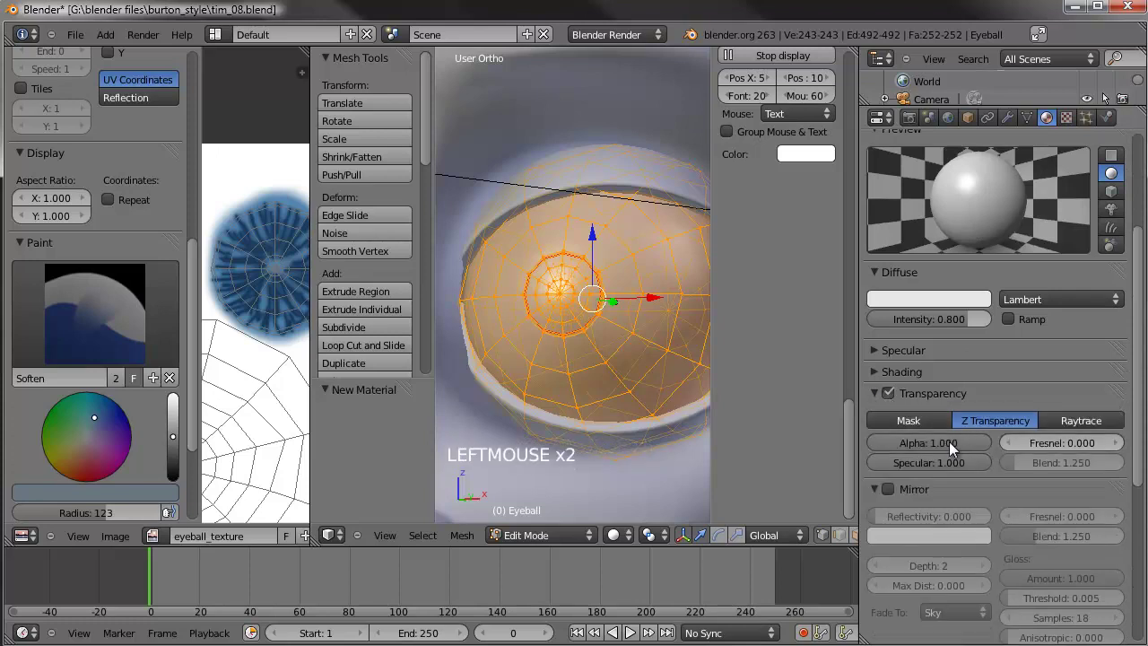
left_click(1074, 418)
left_click_drag(956, 444, 676, 462)
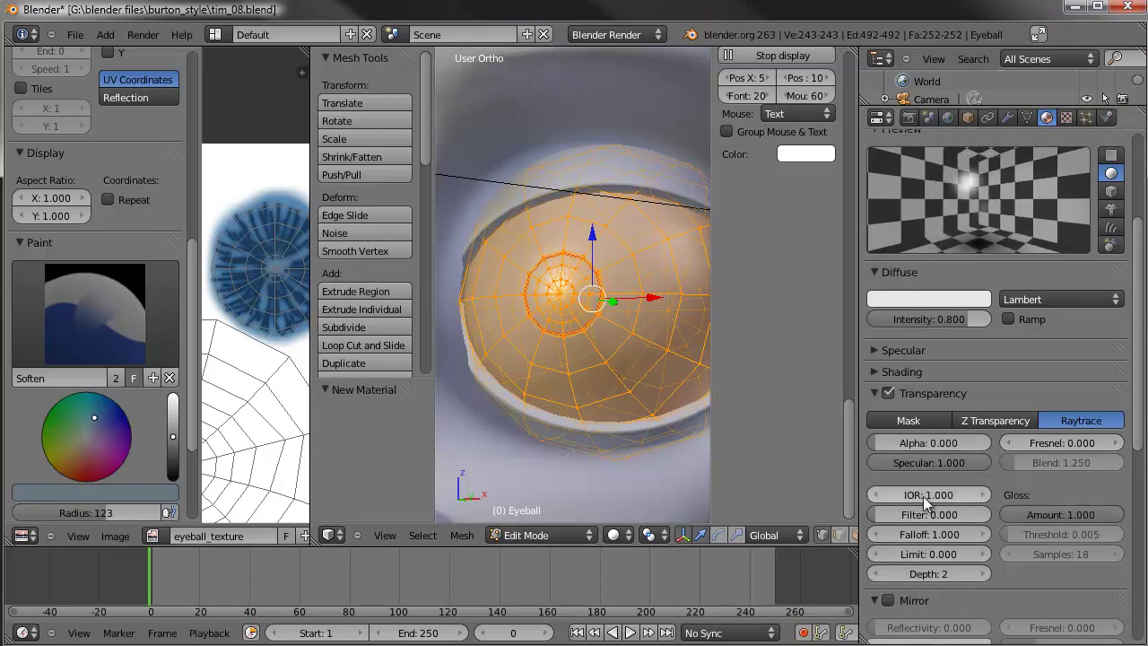
left_click(984, 494)
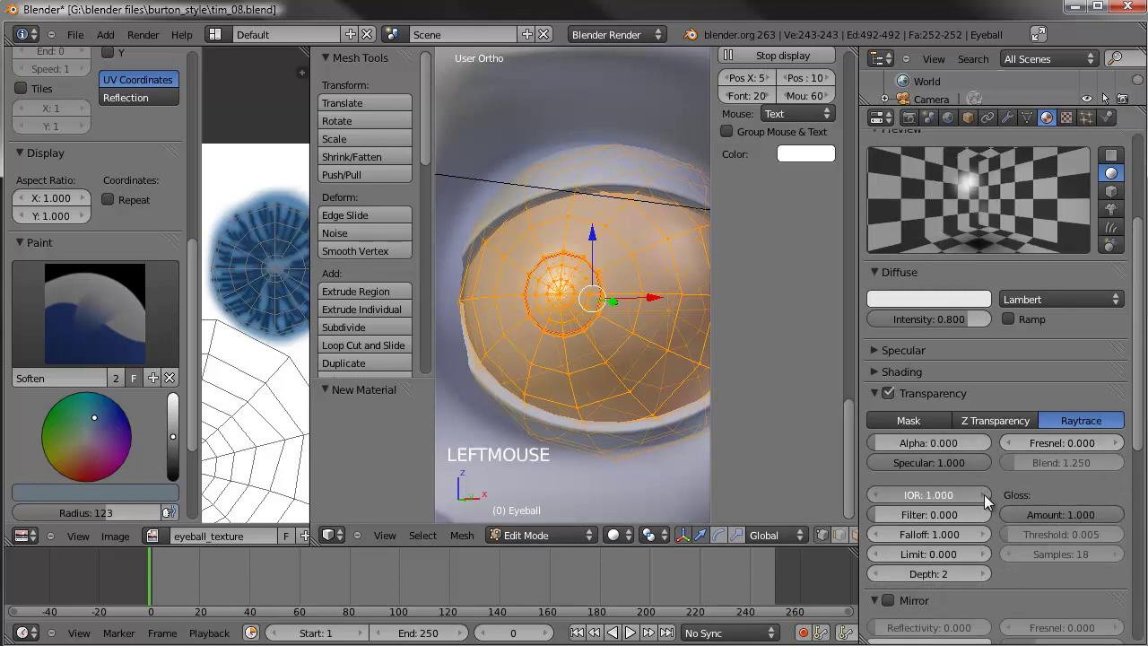
left_click(983, 494)
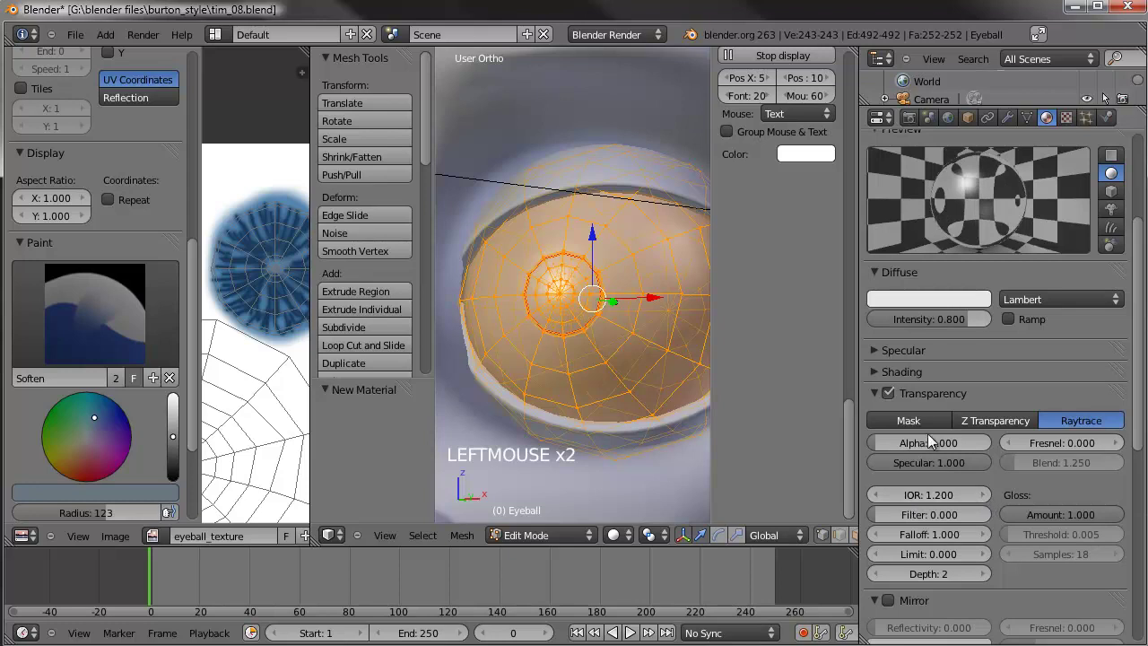
left_click(870, 394)
- Set Eye_lens's specular shader to WardIso with an intensity of 1.000 and a slope of 0.05
left_click(874, 349)
left_click(1026, 376)
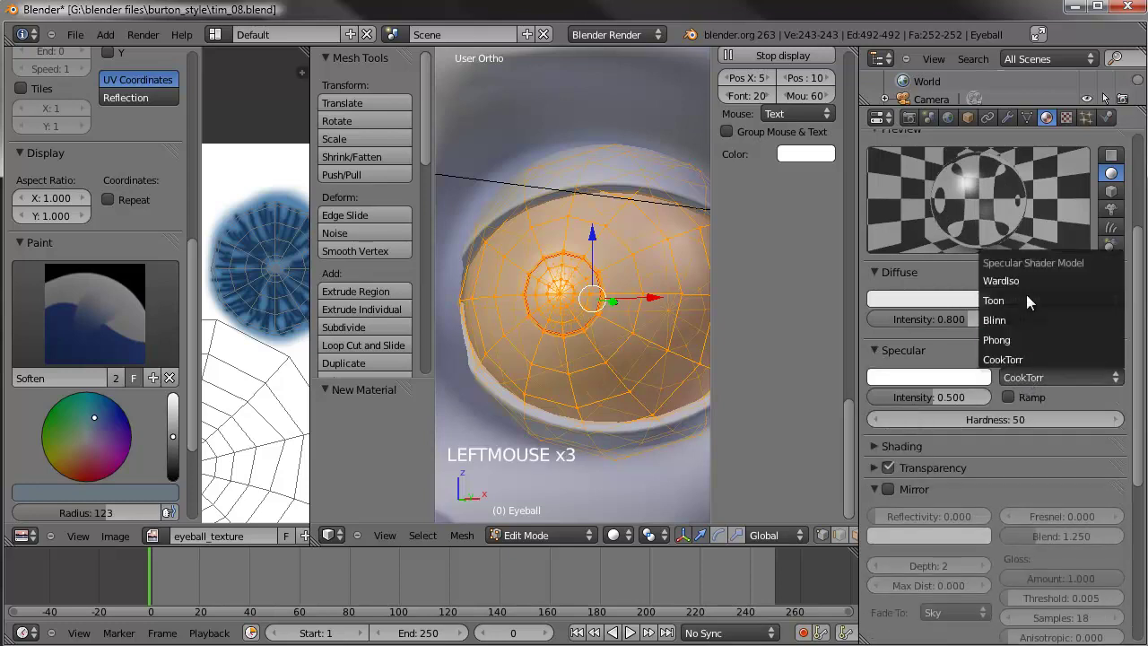
left_click(1022, 279)
left_click_drag(940, 402, 909, 419)
left_click(1003, 419)
type("0.05")
key("Return")
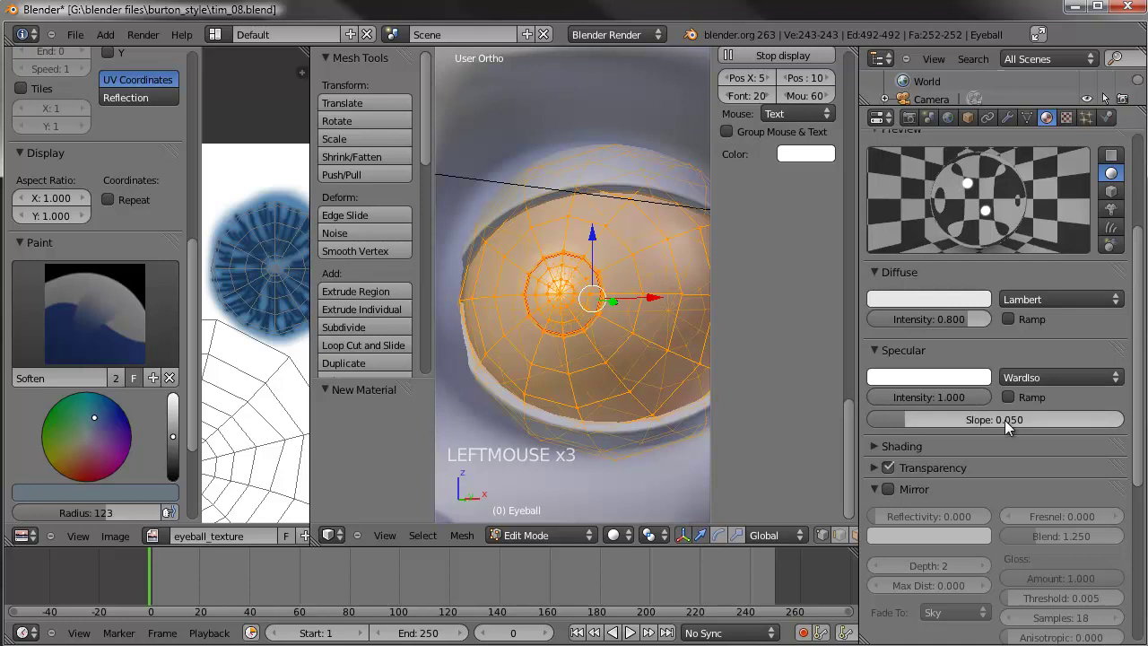
left_click(871, 353)
- Make Eye_lens receive transparent shadows
scroll(938, 420, "down", 7)
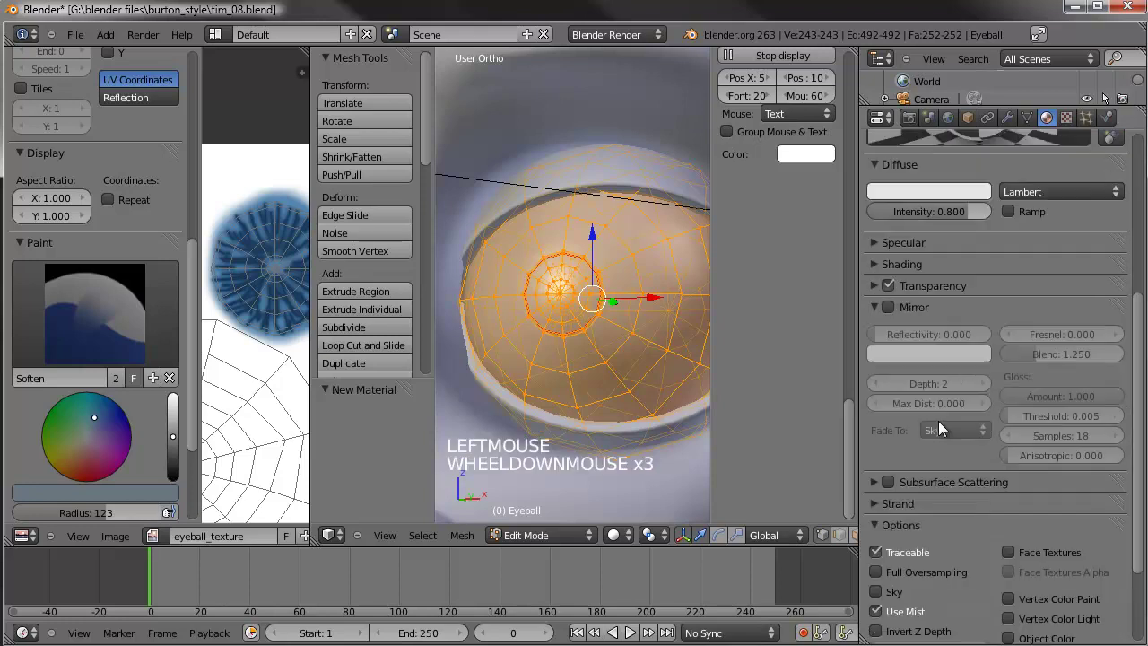
scroll(937, 422, "down", 3)
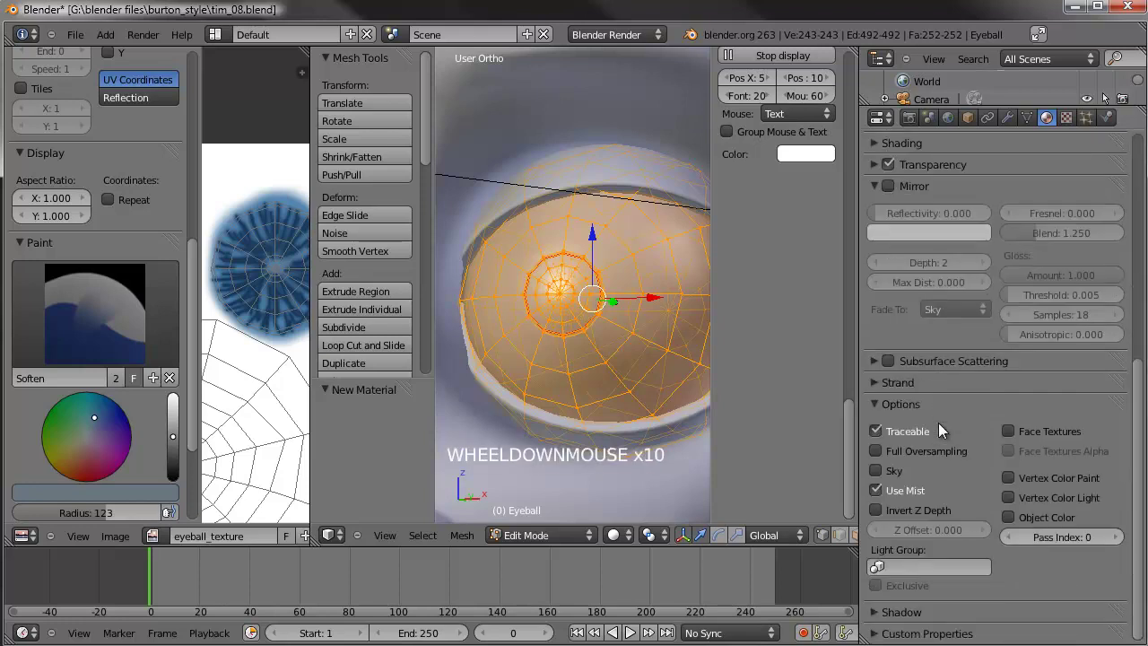
left_click(881, 613)
scroll(971, 539, "down", 4)
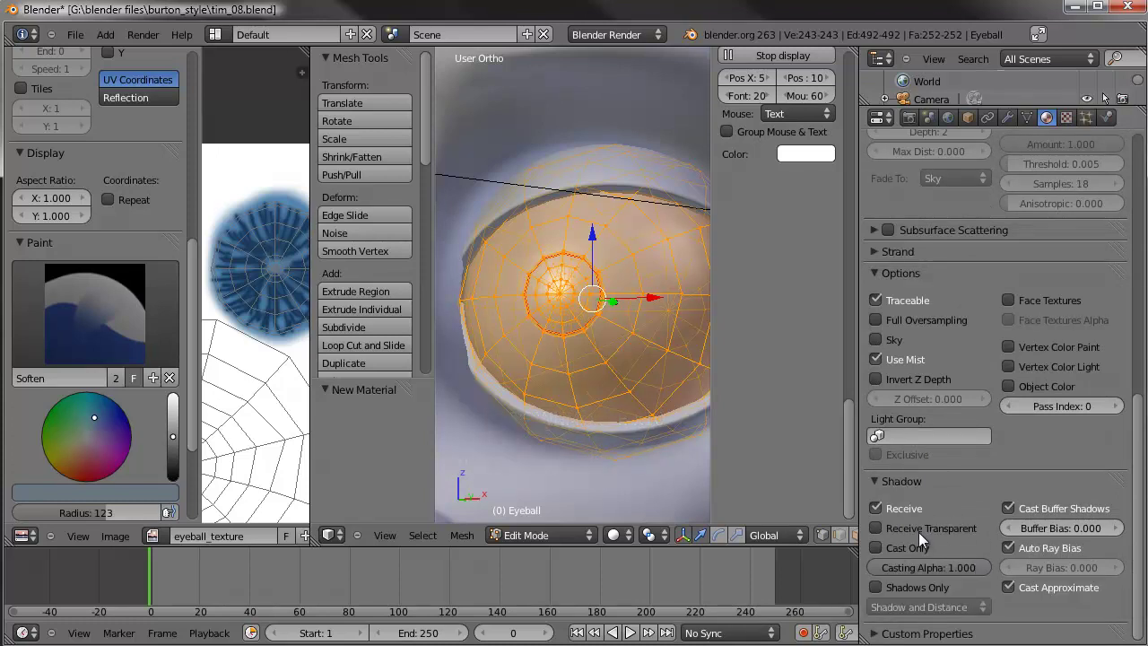
left_click(877, 528)
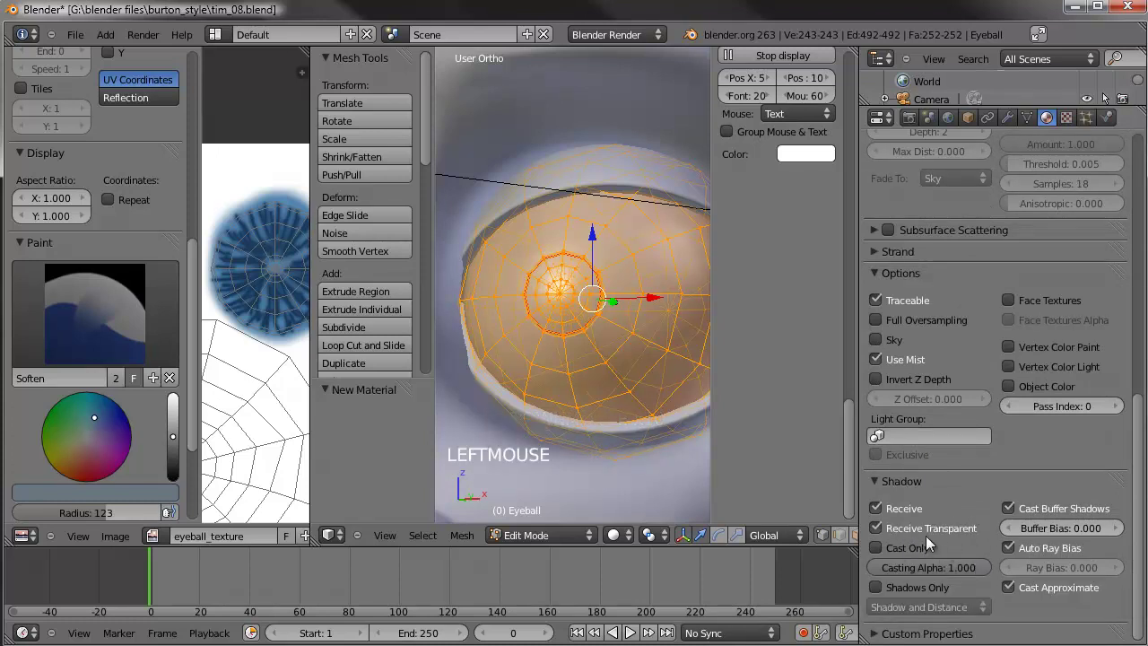
- Switch to Eye_material and make it receive transparent shadows too
scroll(935, 325, "up", 5)
scroll(935, 325, "up", 10)
left_click(888, 593)
scroll(972, 560, "down", 12)
left_click(887, 567)
scroll(959, 341, "up", 8)
scroll(958, 340, "up", 11)
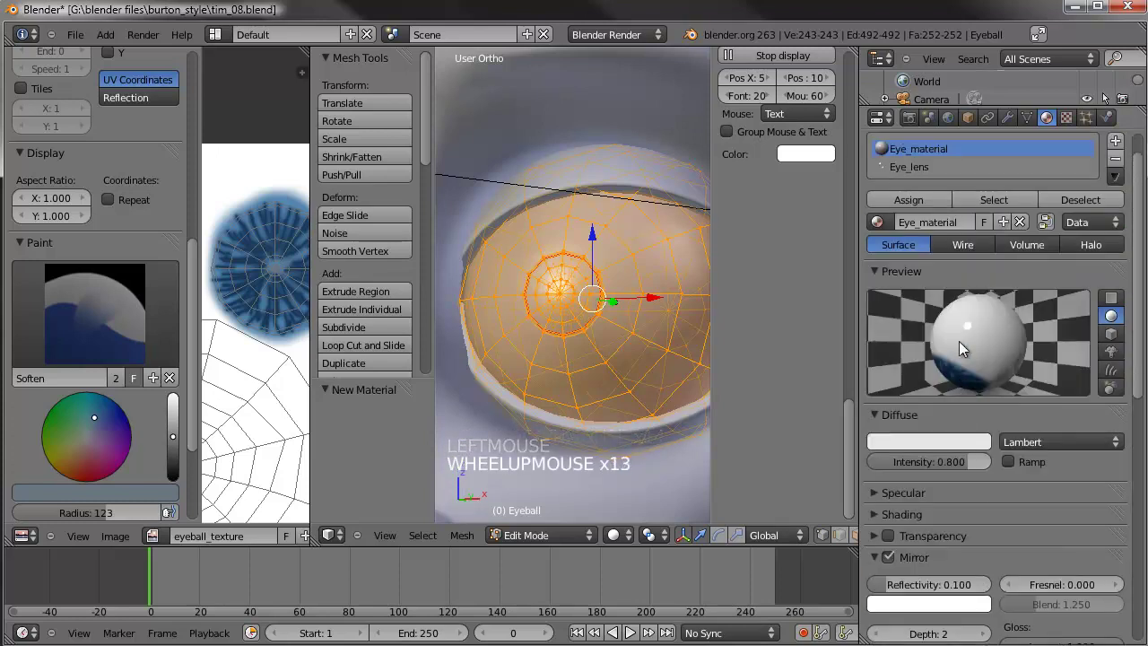
- Assign the Eye_lens material to all linked geometry of the eyeball's lens and return to Object Mode
left_click(901, 203)
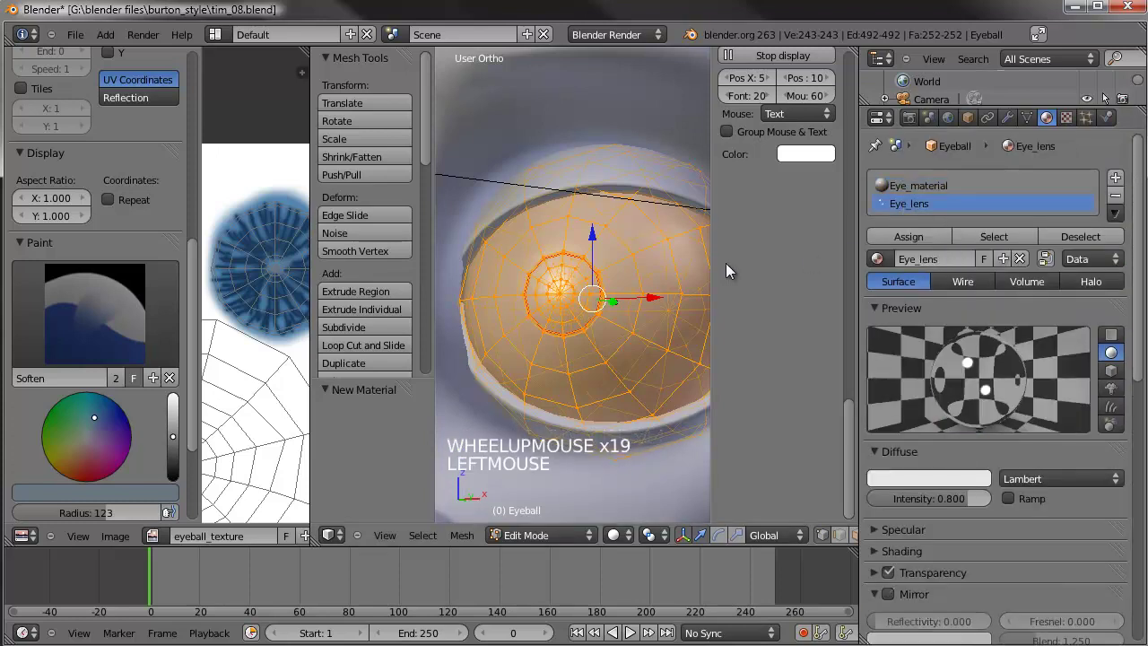
scroll(588, 309, "up", 4)
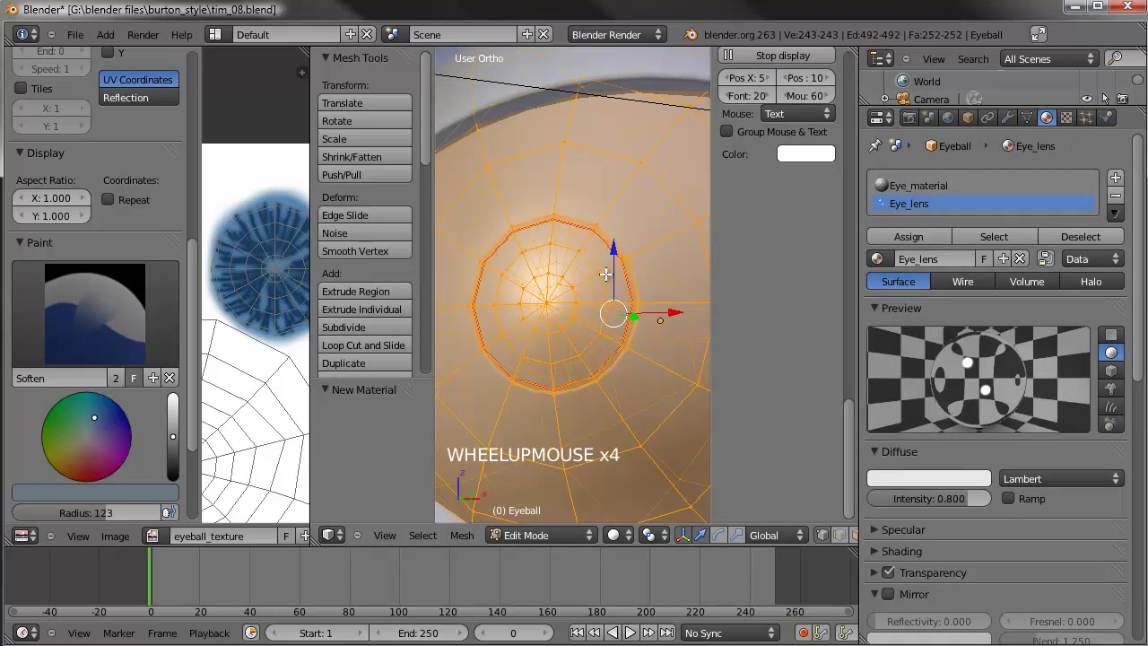
right_click(607, 270)
right_click(609, 272)
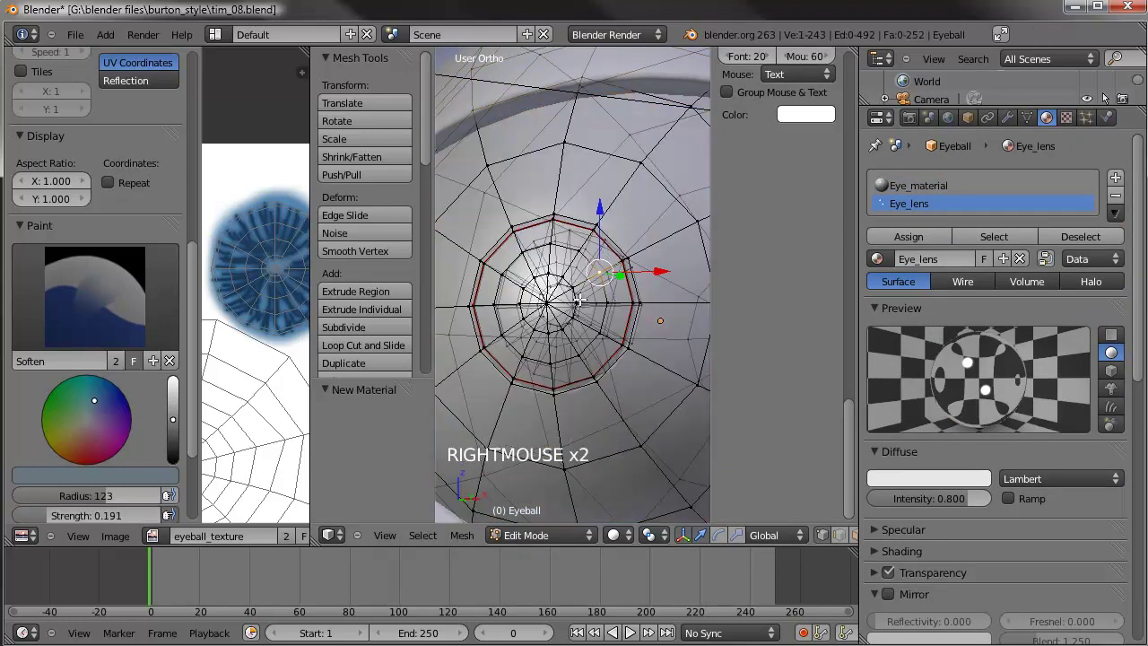
key("ctrl+l")
left_click(922, 236)
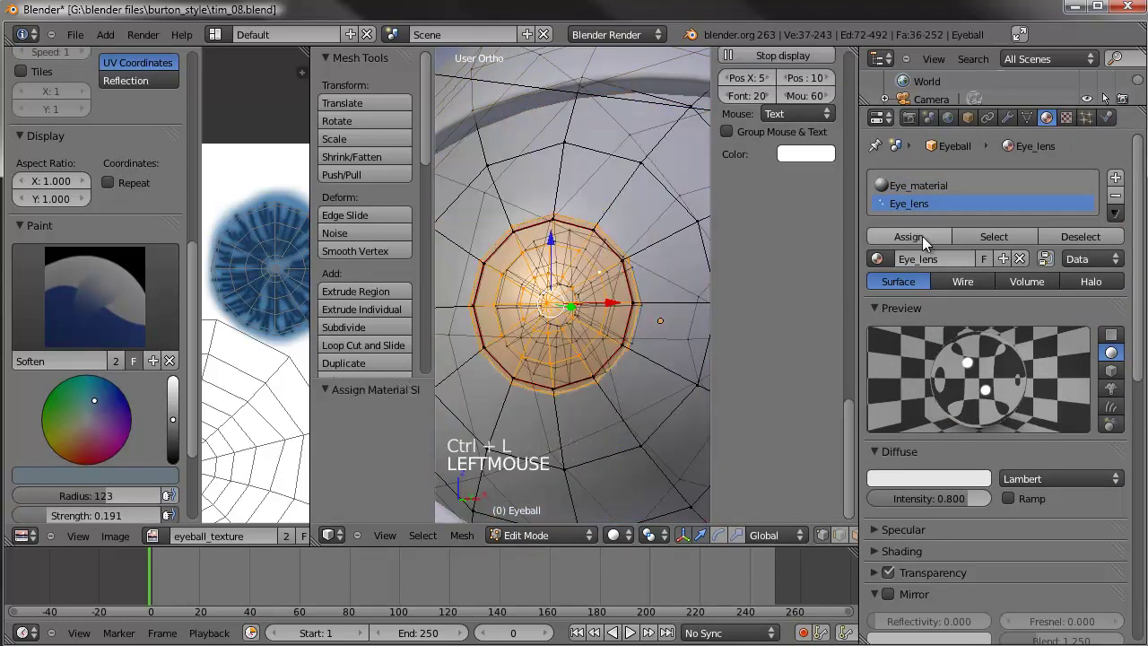
key("Tab")
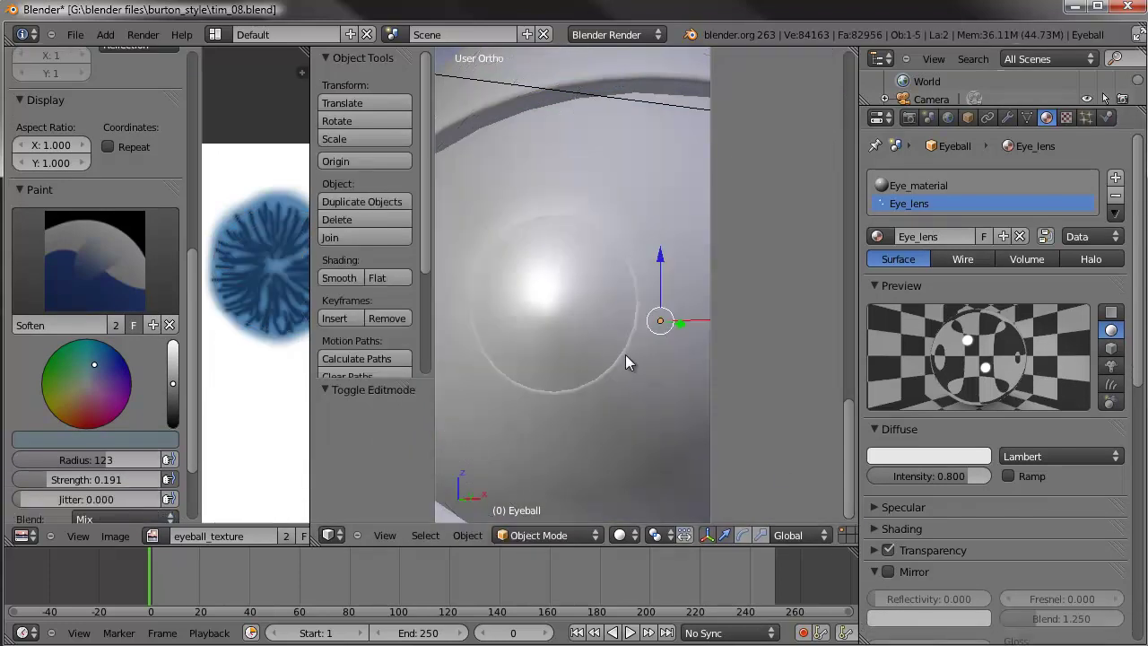
- Darken Eye_lens's diffuse colour to a mid grey with R, G and B at 0.497
left_click(908, 454)
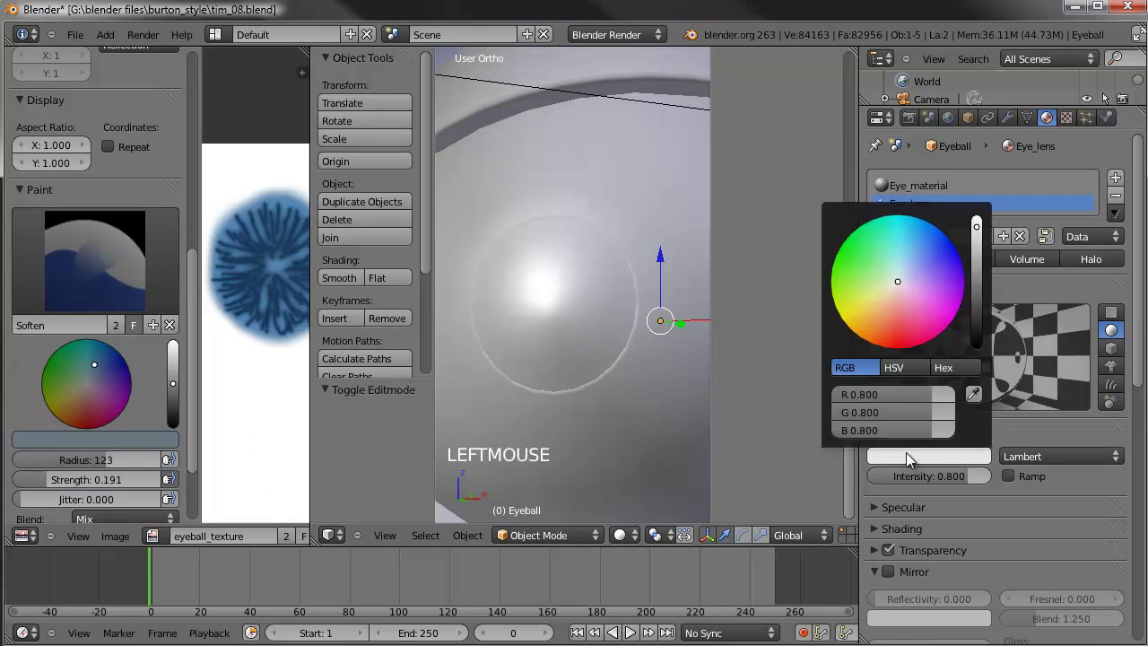
left_click_drag(977, 236, 978, 252)
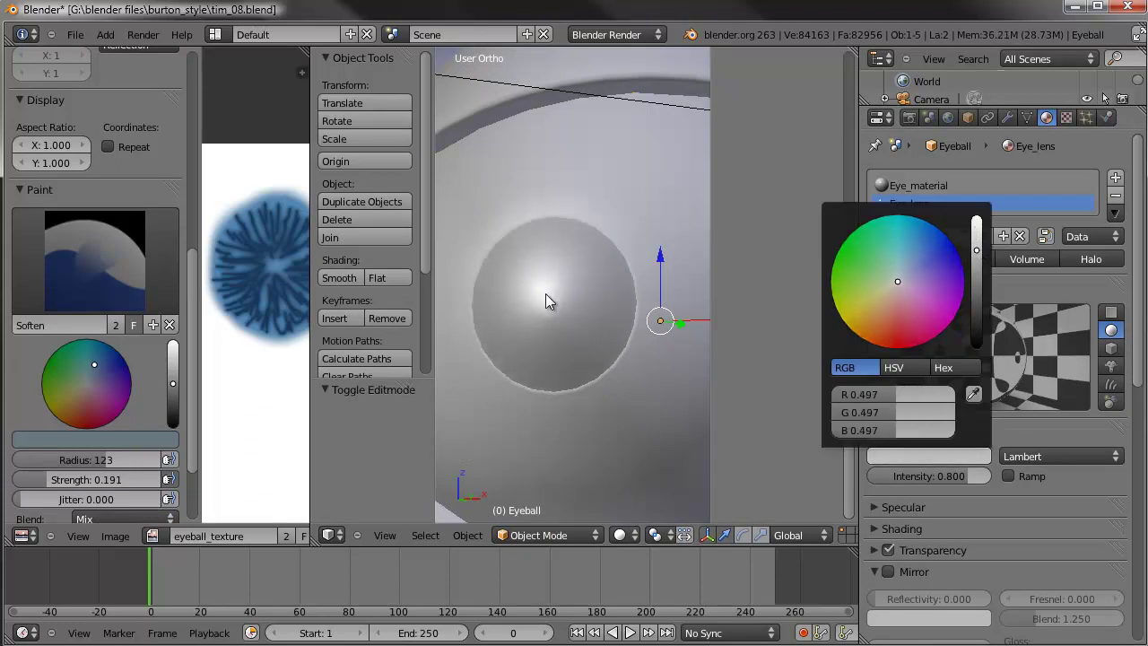
scroll(564, 338, "down", 7)
middle_click_drag(564, 338, 661, 300)
- Duplicate the eyeball in front view and move the copy about -0.56 along X into the empty eye socket
key("KP_1")
scroll(587, 366, "down", 3)
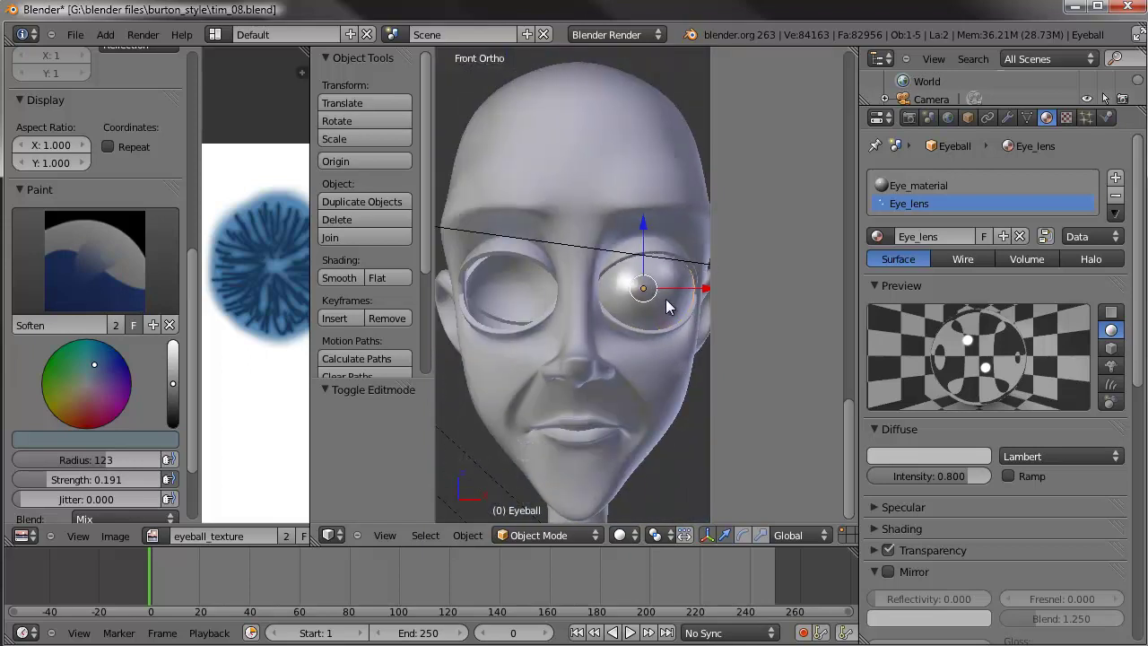
key("shift+d")
key("x")
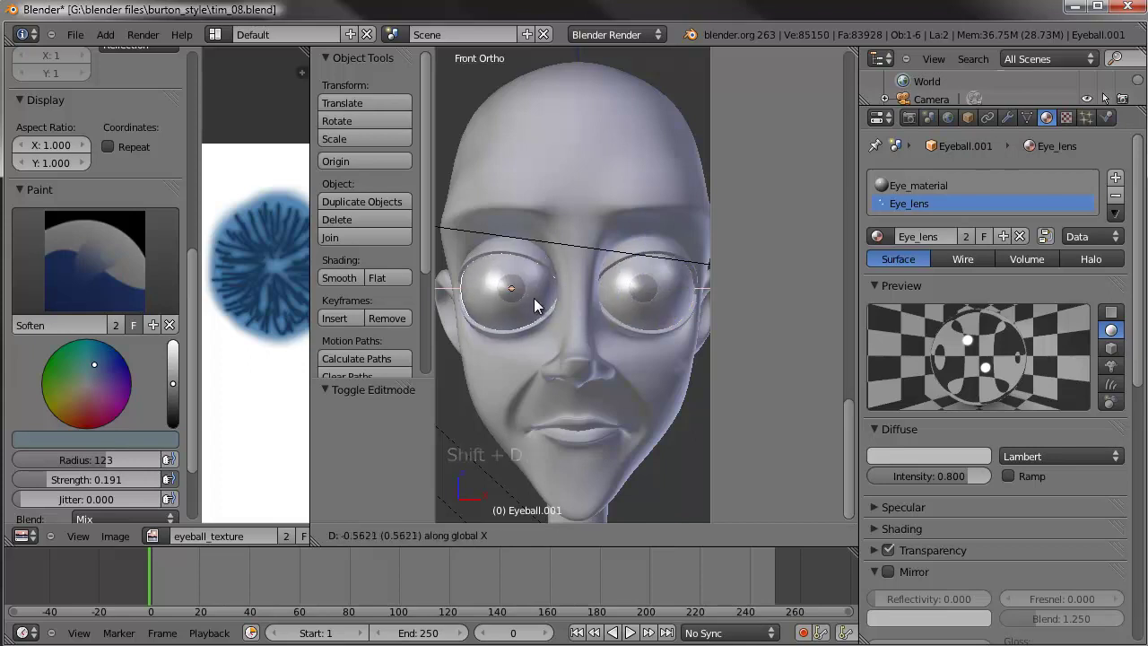
left_click(534, 297)
key("a")
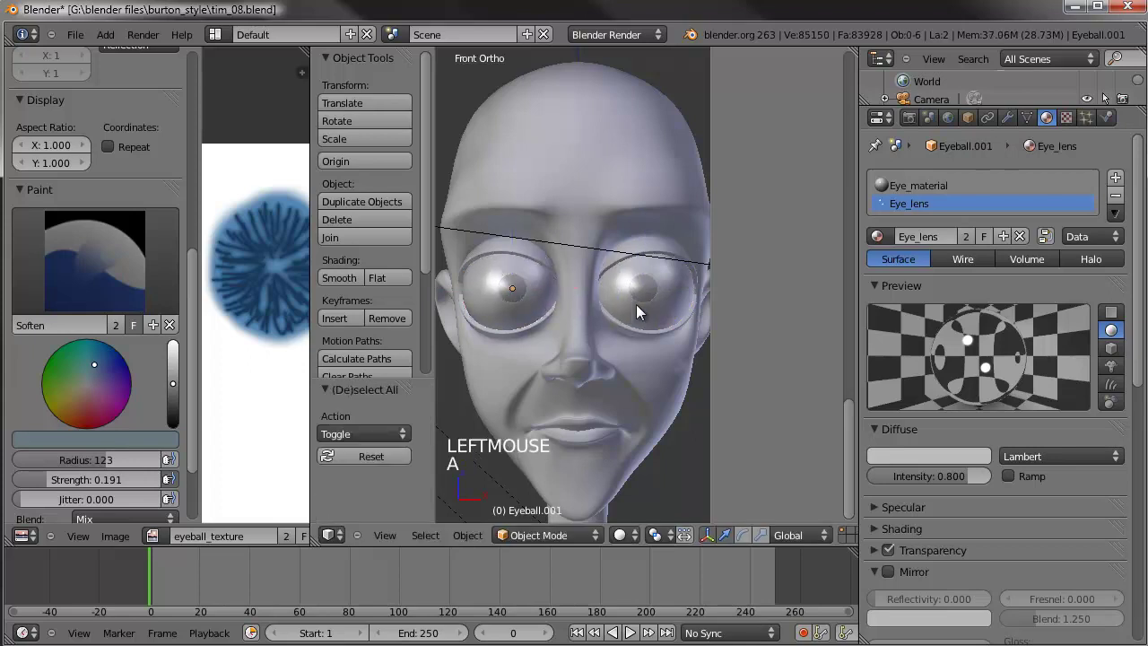
- Render the character from the camera to check both eyes, and close the render
scroll(636, 304, "down", 2)
scroll(635, 304, "up", 3)
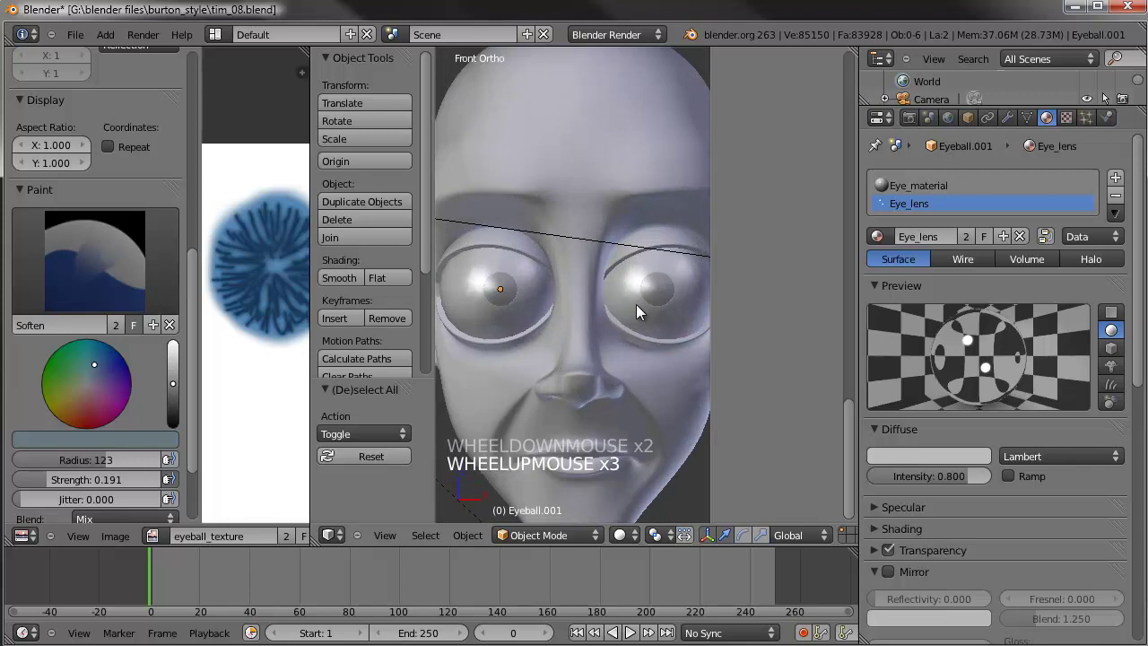
key("KP_0")
scroll(636, 304, "down", 3)
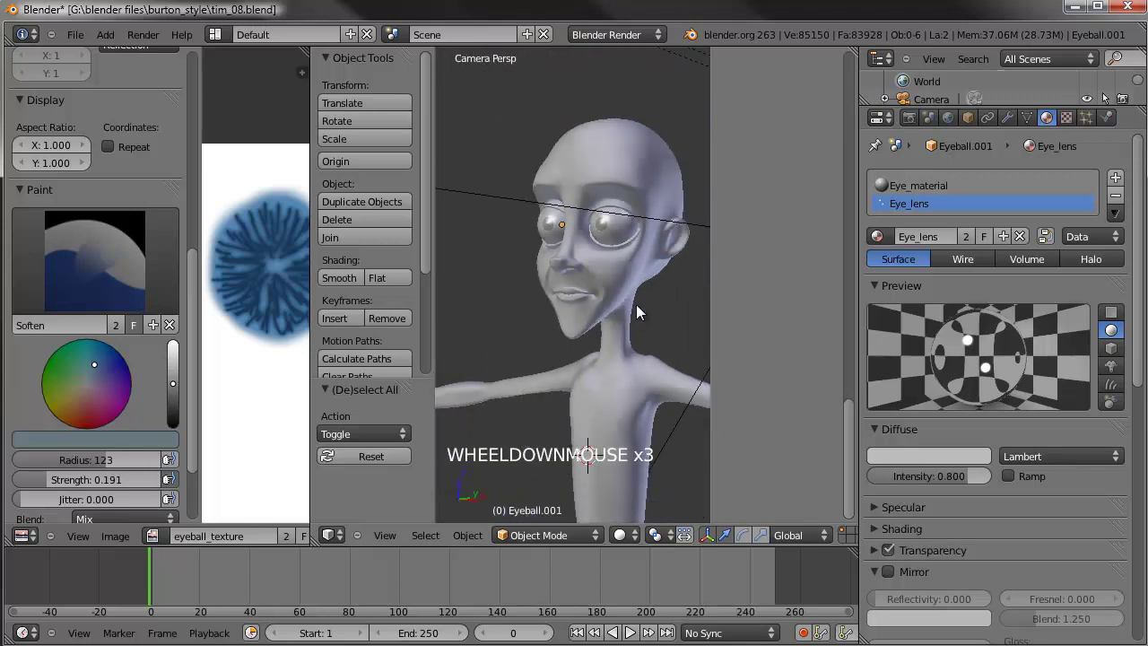
key("F12")
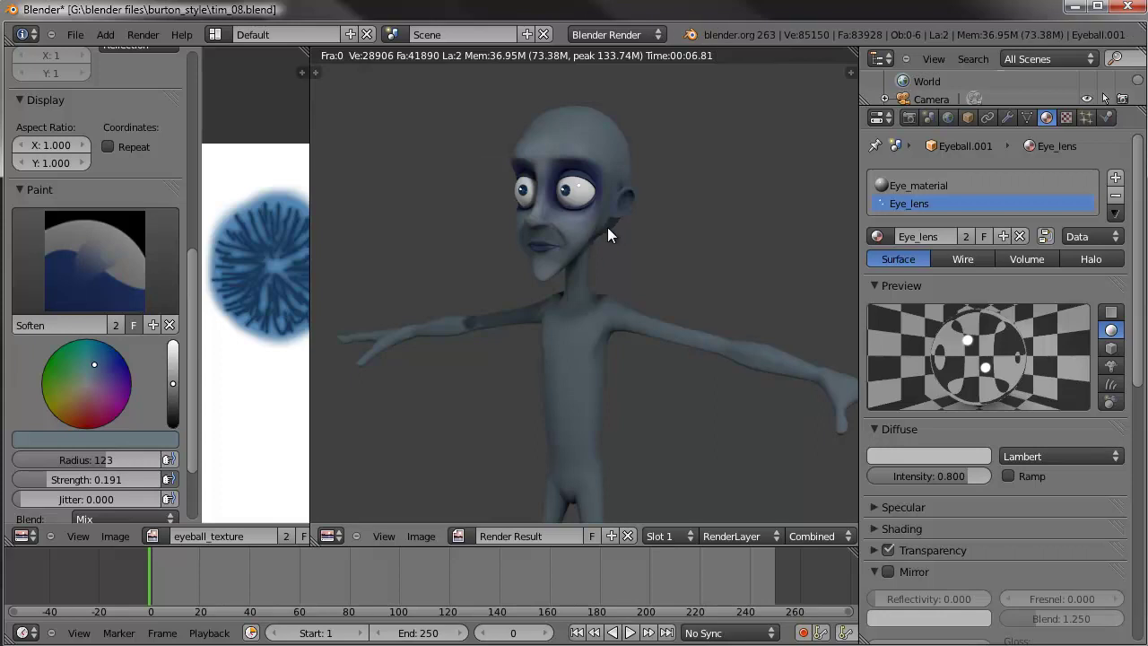
key("Escape")
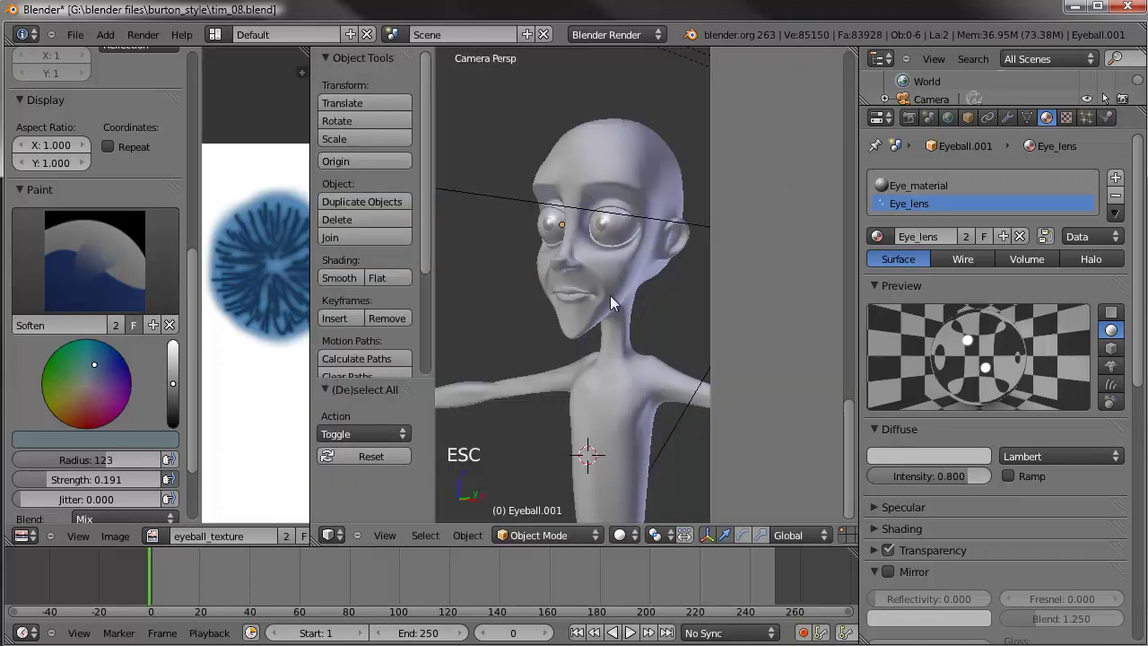
- Move the camera in closer on the character's head and render the close-up to check the eyes
scroll(660, 345, "down", 6)
right_click(653, 416)
key("g")
key("g")
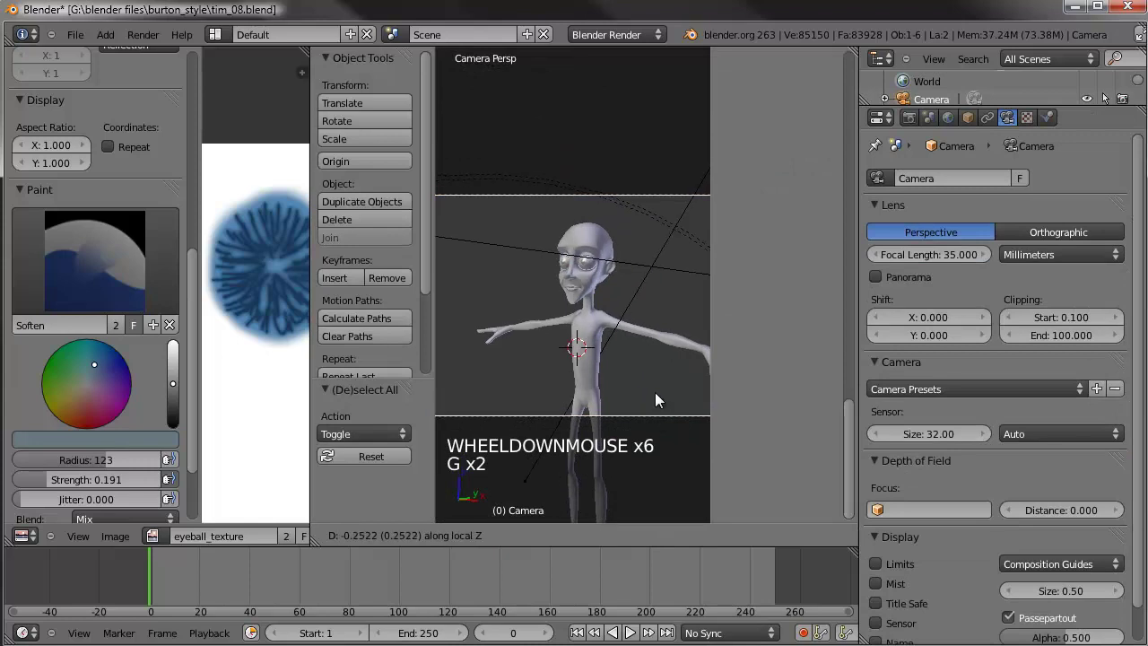
left_click(648, 321)
key("g")
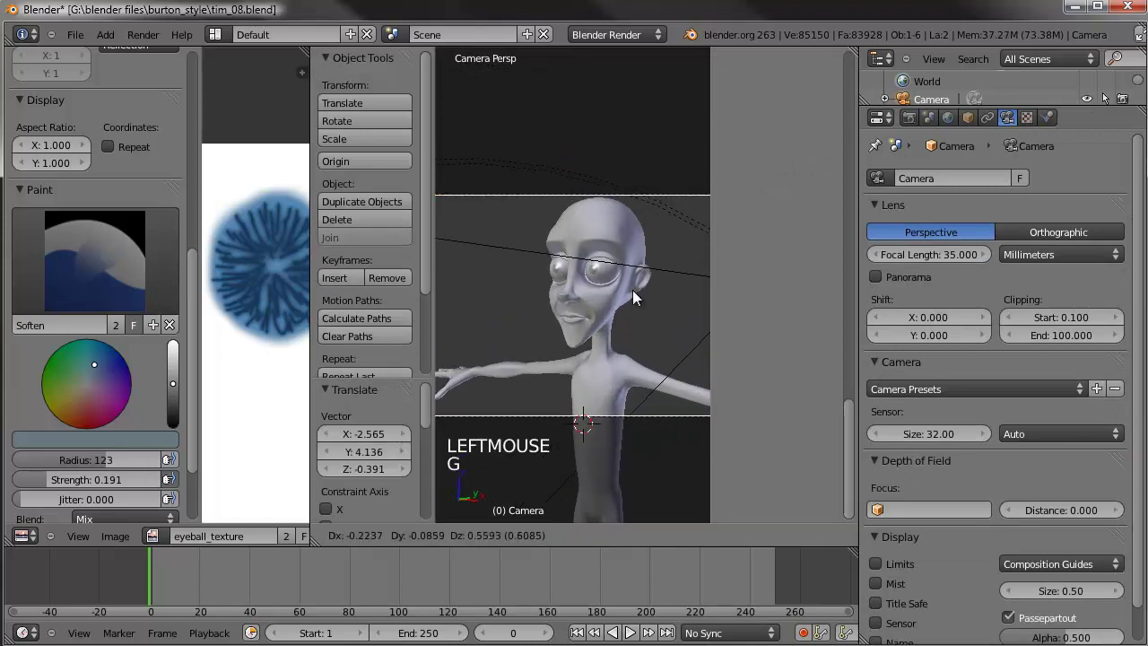
left_click(628, 281)
key("g")
key("z")
key("z")
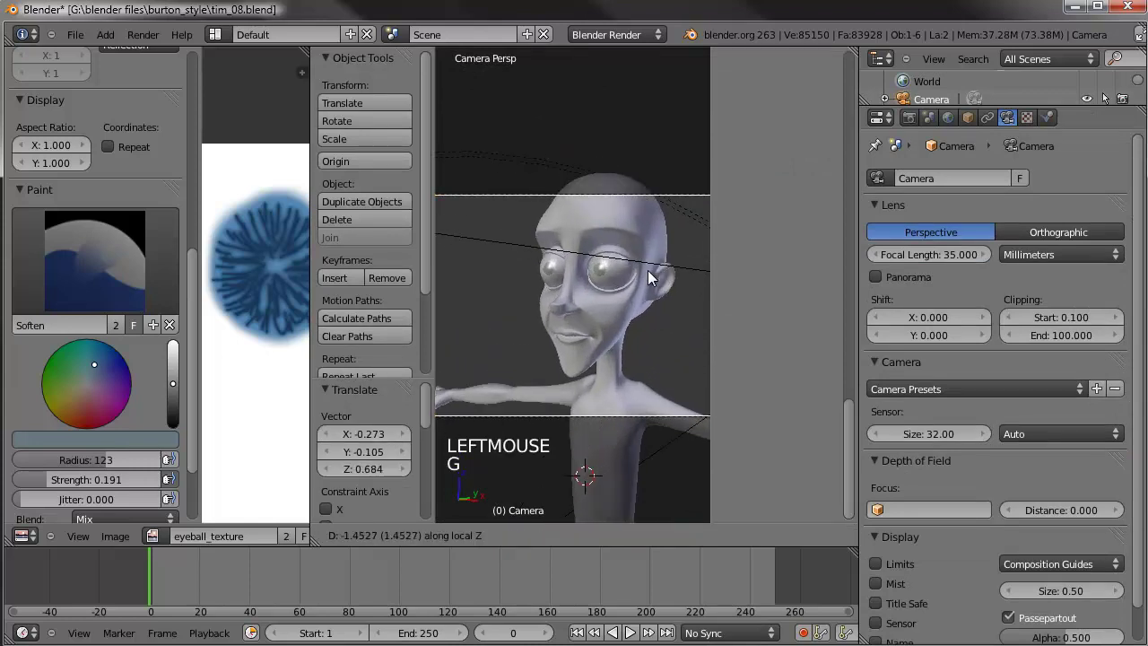
left_click(646, 258)
key("F12")
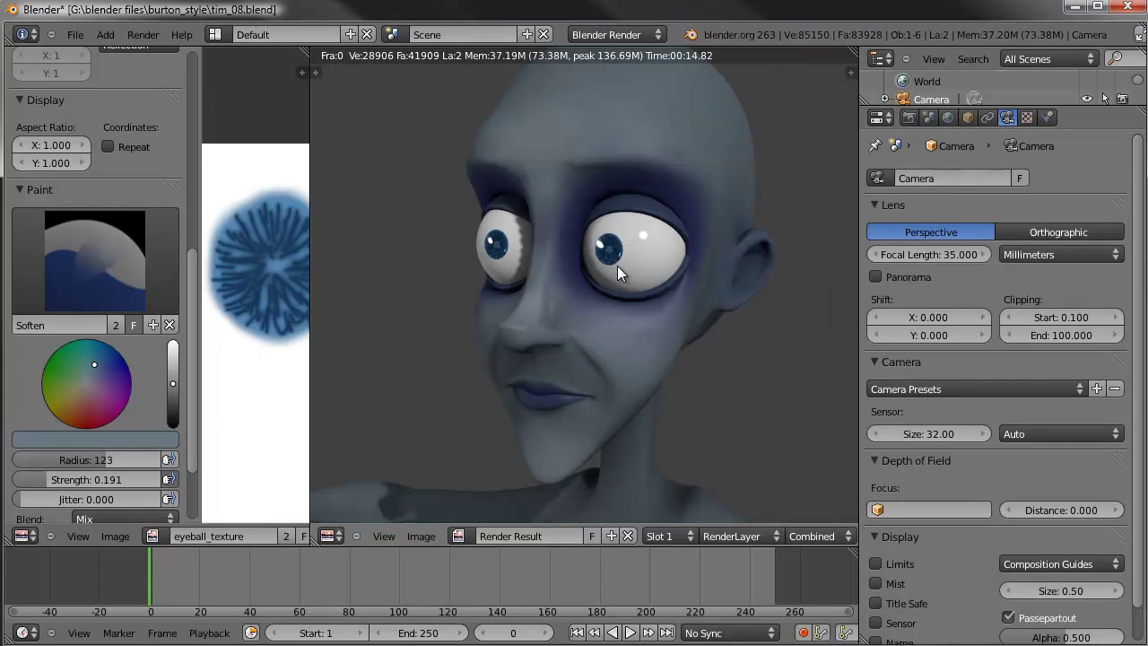
key("Escape")
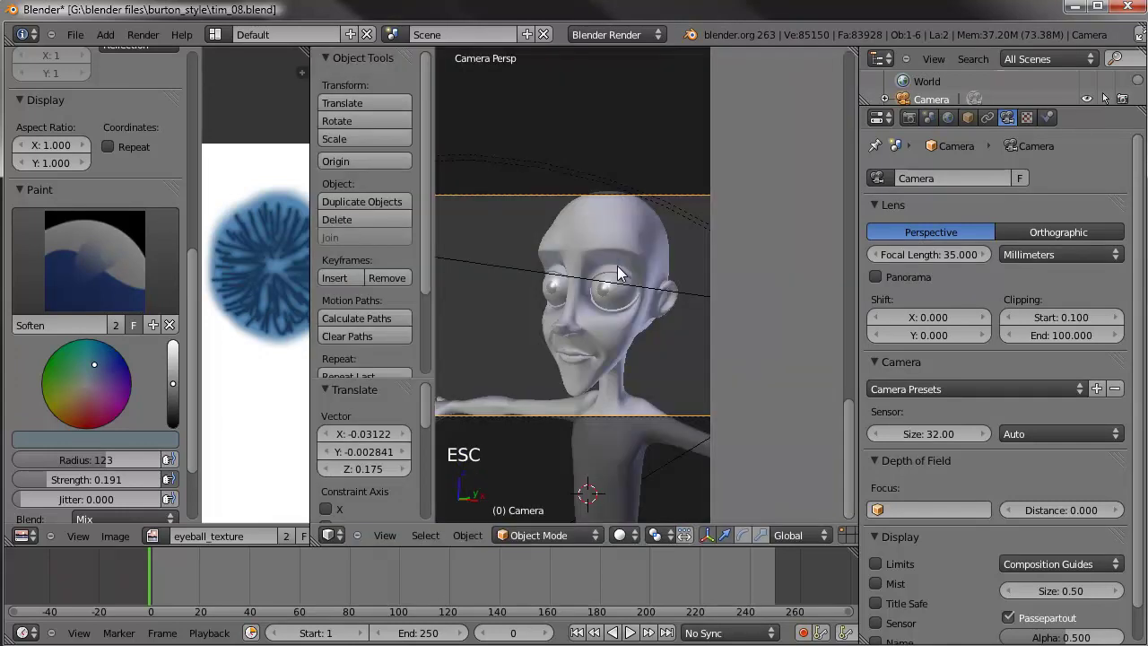
- Delete the duplicated eyeball Eyeball.001, working in front orthographic view
right_click(636, 333)
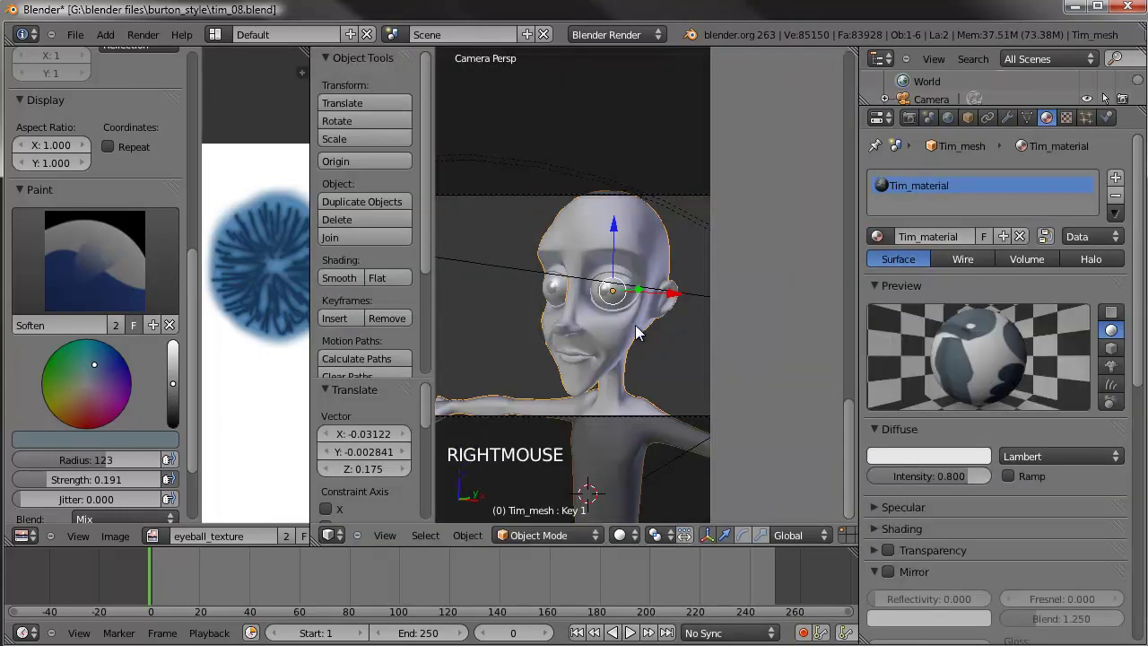
right_click(542, 287)
key("KP_1")
key("KP_5")
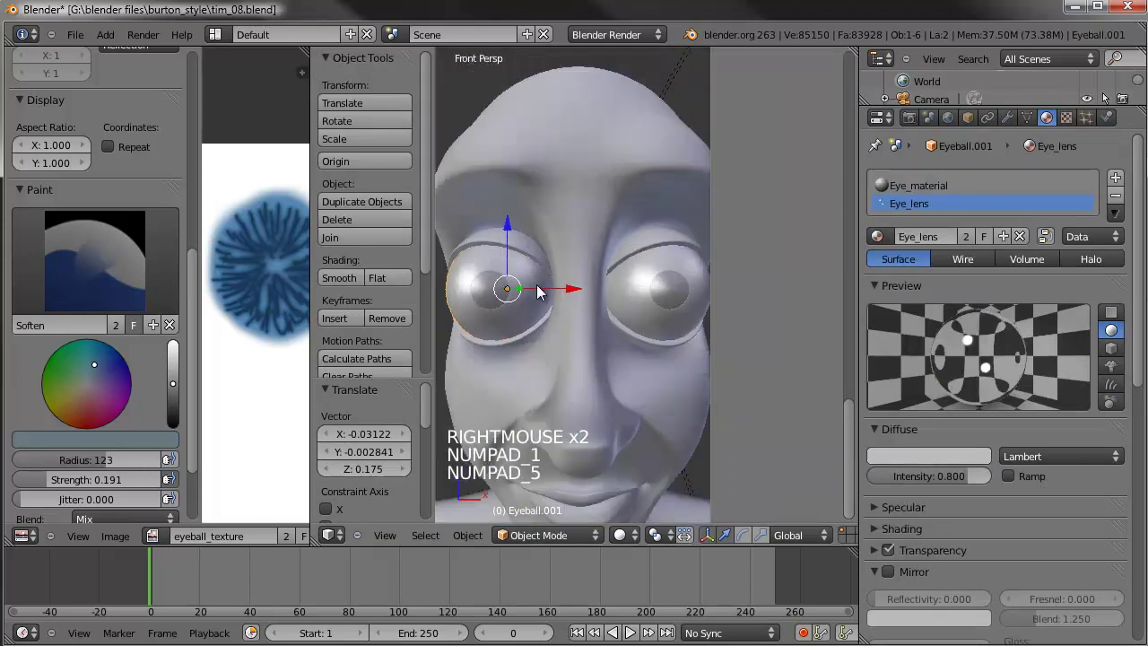
key("KP_5")
key("Delete")
middle_click_drag(537, 285, 526, 331, "shift")
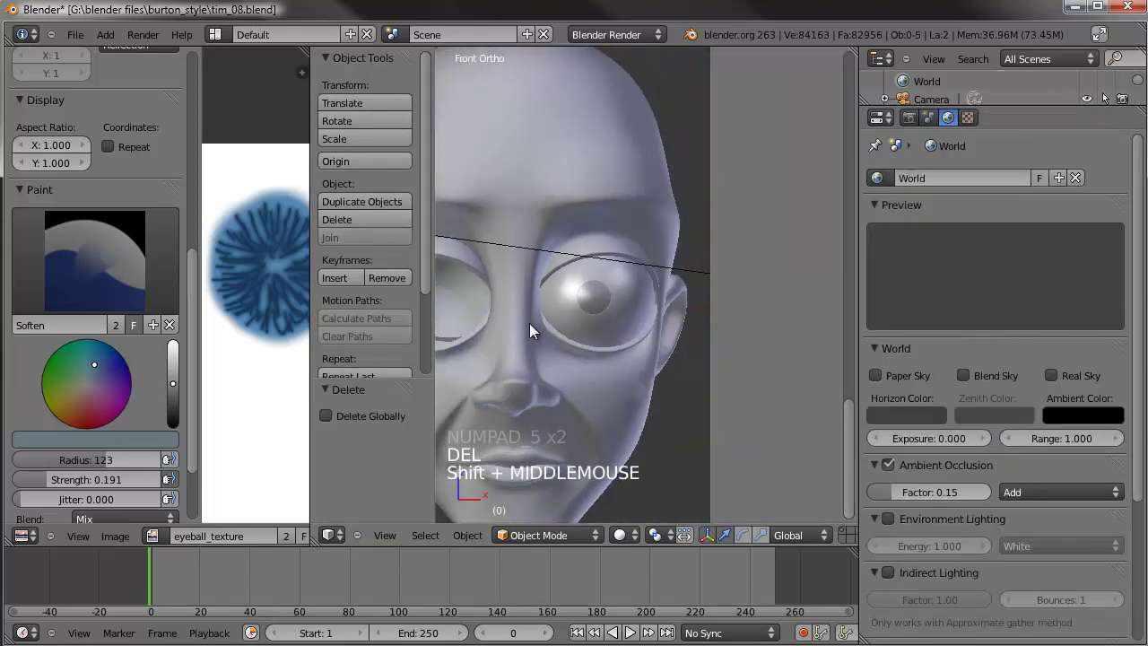
- Duplicate the whole lens piece of the eyeball mesh in side view and move the copy along Y to just behind the pupil opening
right_click(613, 311)
key("Tab")
scroll(613, 311, "up", 6)
key("a")
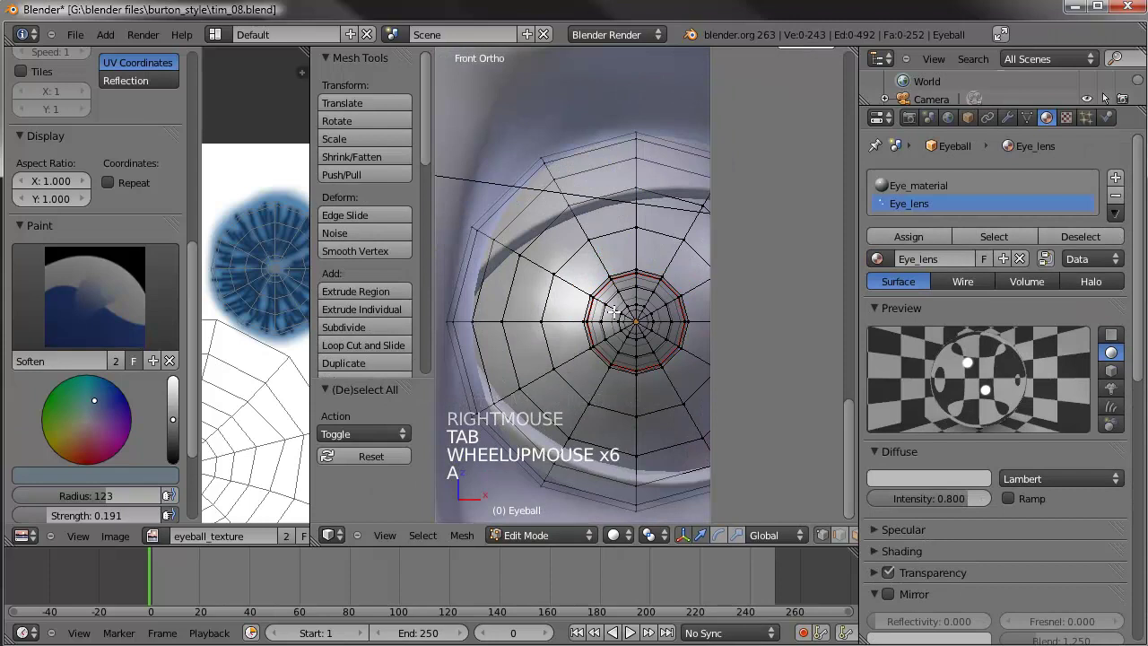
key("KP_3")
middle_click_drag(613, 311, 589, 350, "shift")
scroll(587, 339, "up", 3)
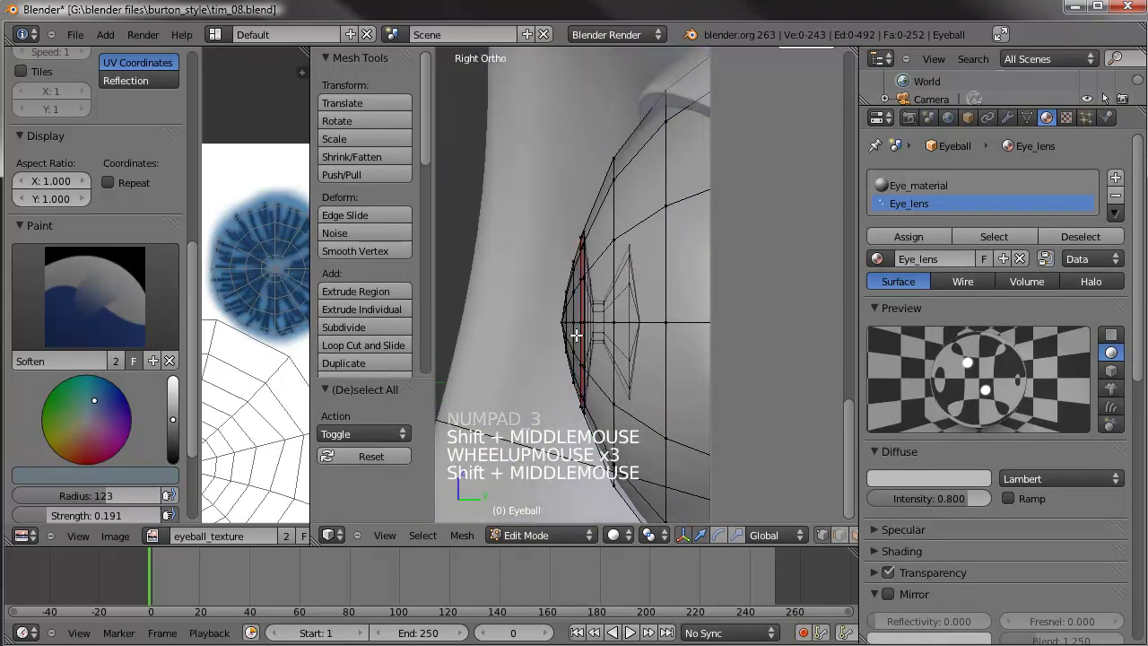
right_click(570, 298)
key("ctrl+l")
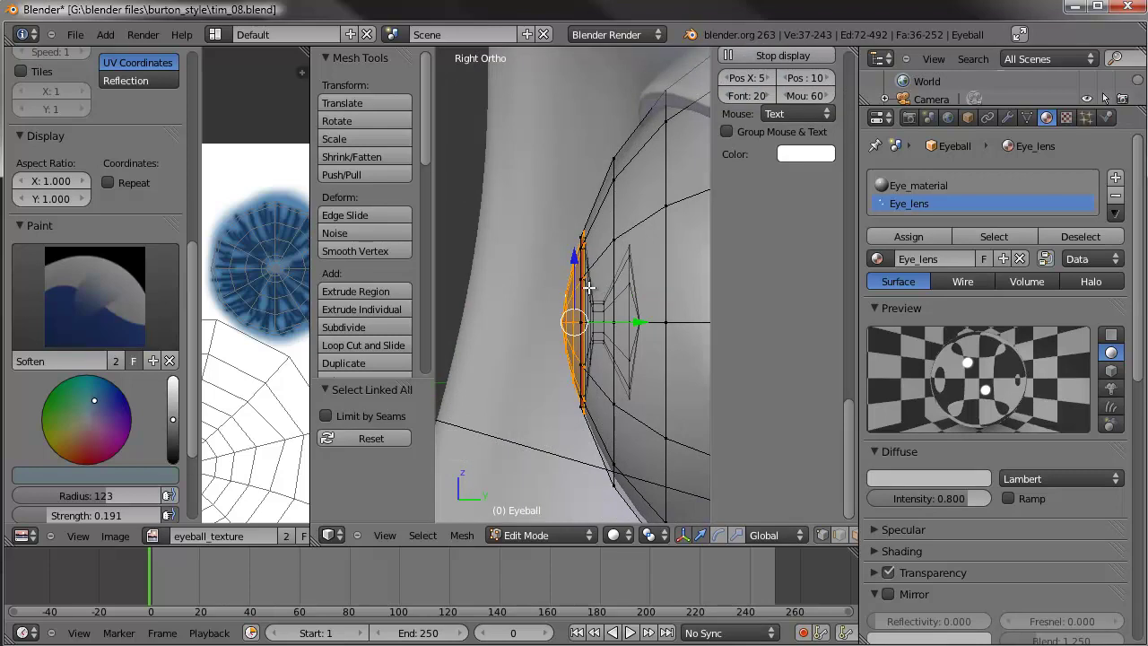
key("shift+d")
key("y")
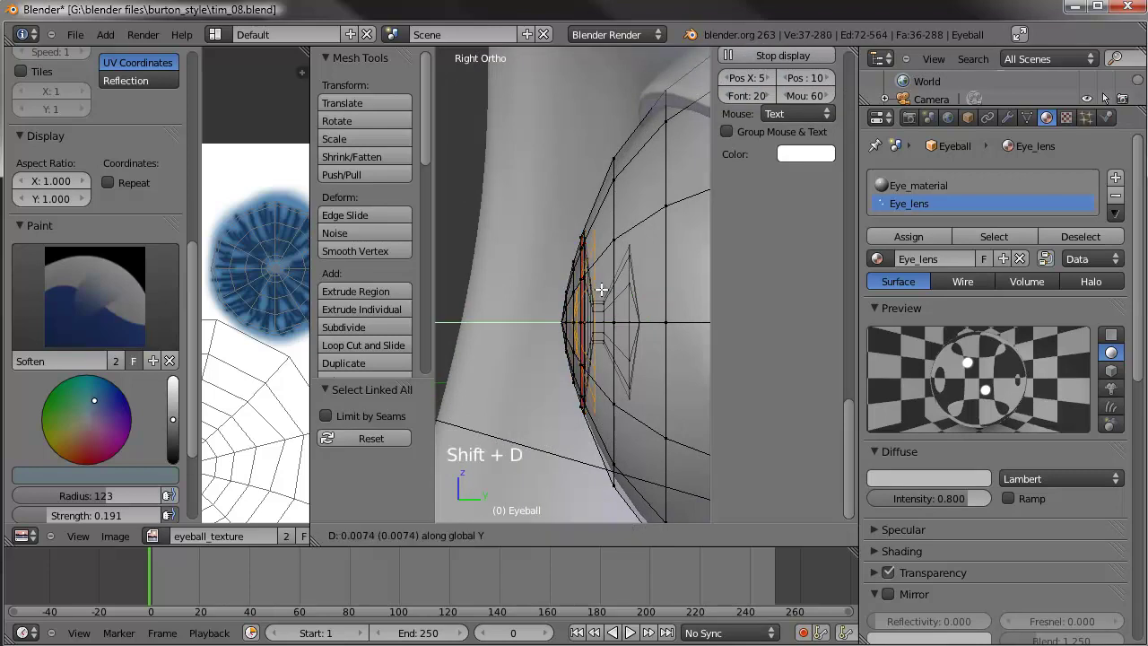
left_click(633, 290)
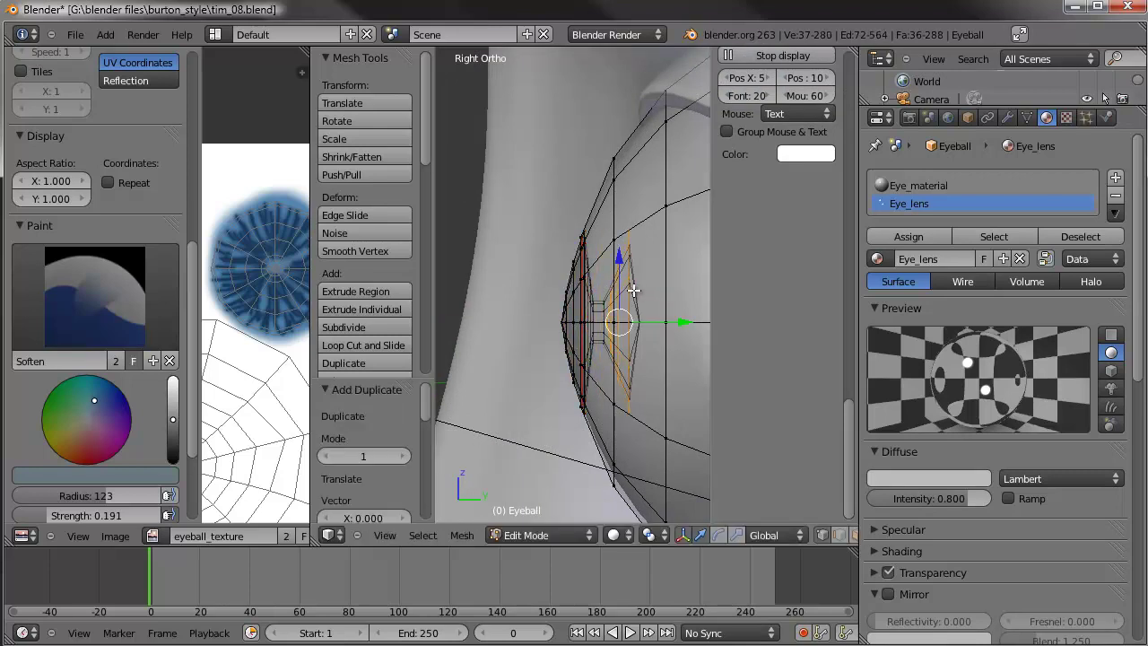
- Move the back edge loop of the pupil opening about -0.004 along Y
scroll(616, 323, "up", 2)
middle_click_drag(615, 323, 615, 298, "shift")
scroll(615, 297, "up", 2)
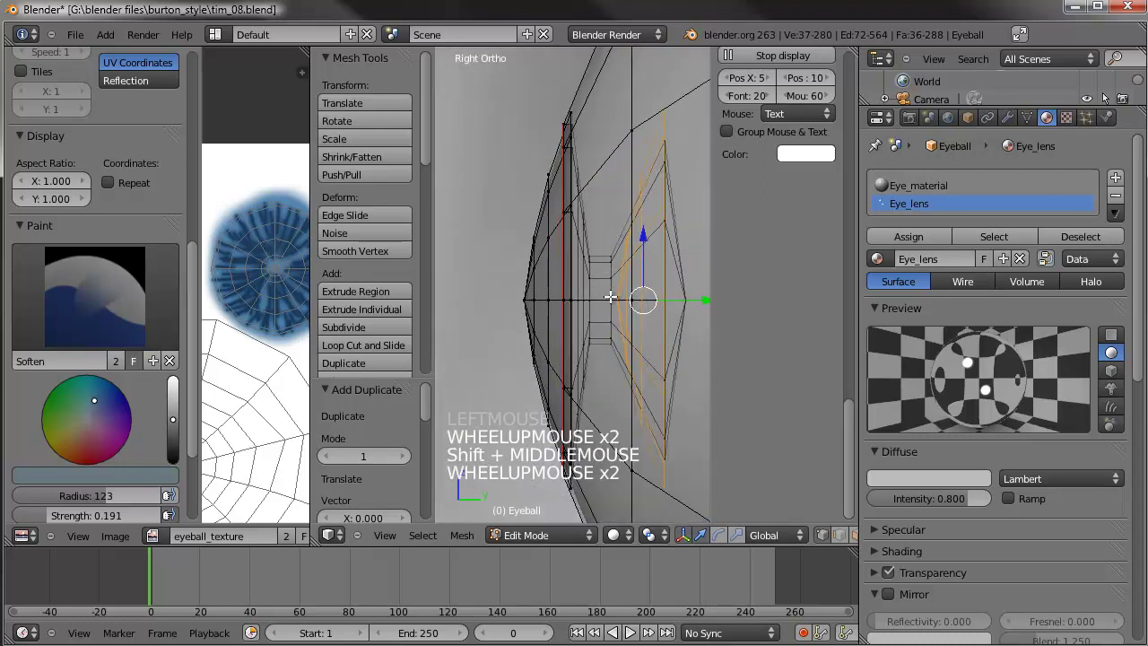
right_click(666, 305, "alt")
left_click_drag(665, 305, 644, 298)
- Add a third material slot to the eyeball with a new material named Eye_pupil
right_click(597, 298)
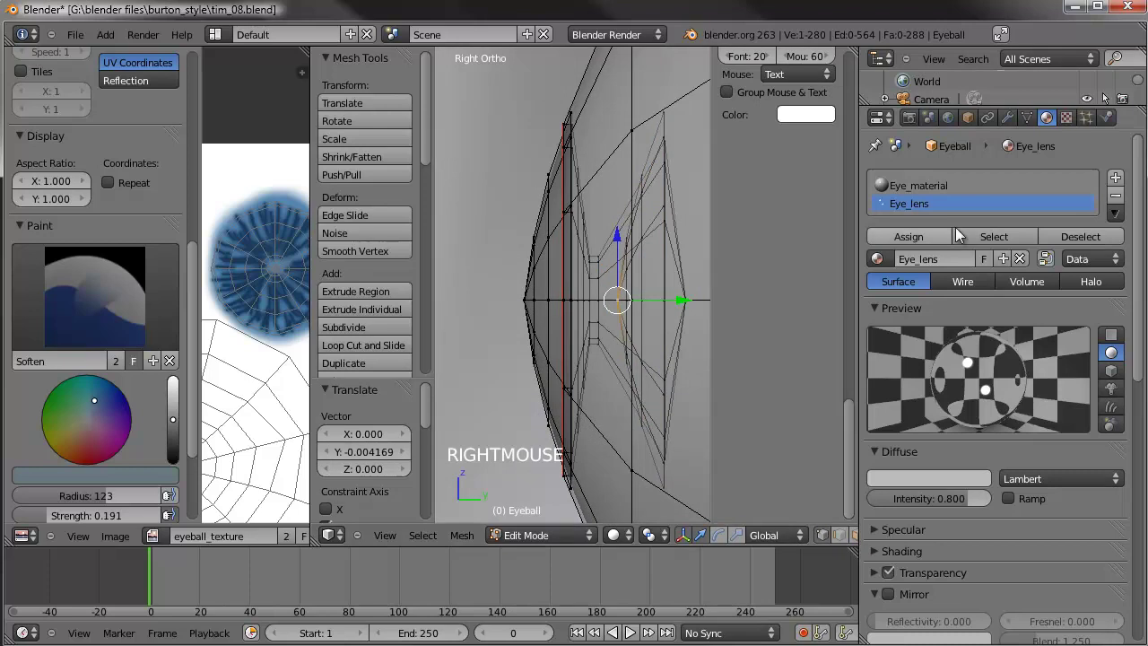
left_click(1117, 177)
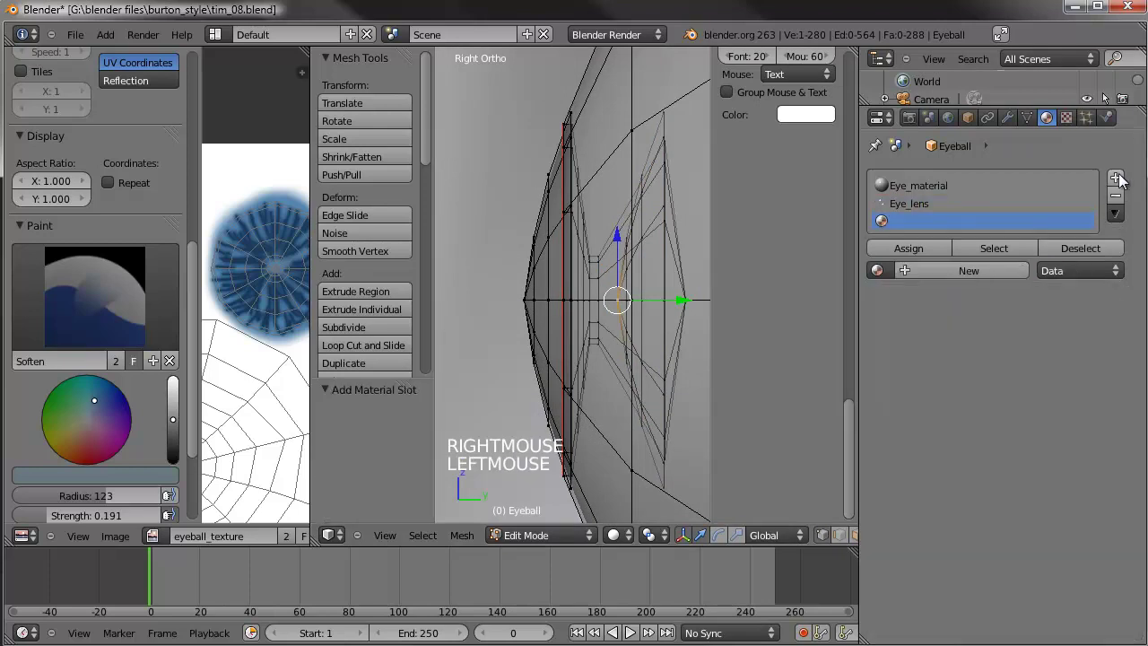
left_click(967, 270)
left_click(936, 271)
type("Eye_pupil")
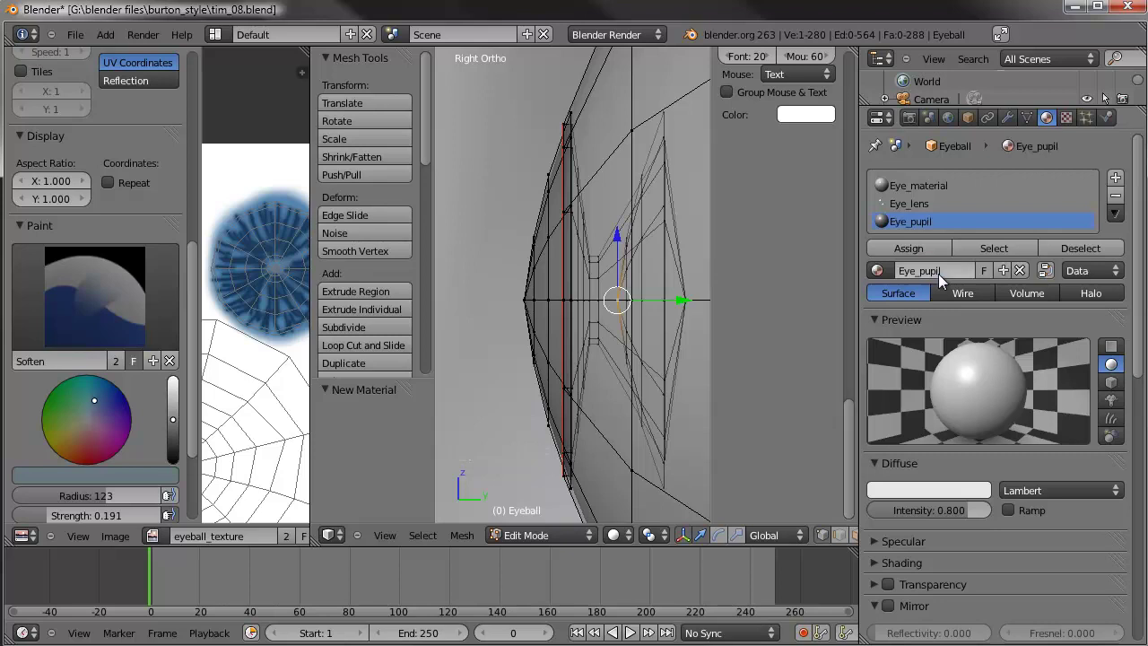
- Make Eye_pupil's diffuse colour black at intensity 1.000, and set its specular intensity to 0.000 and hardness to 1
left_click(927, 489)
left_click(980, 388)
left_click_drag(965, 508, 1029, 509)
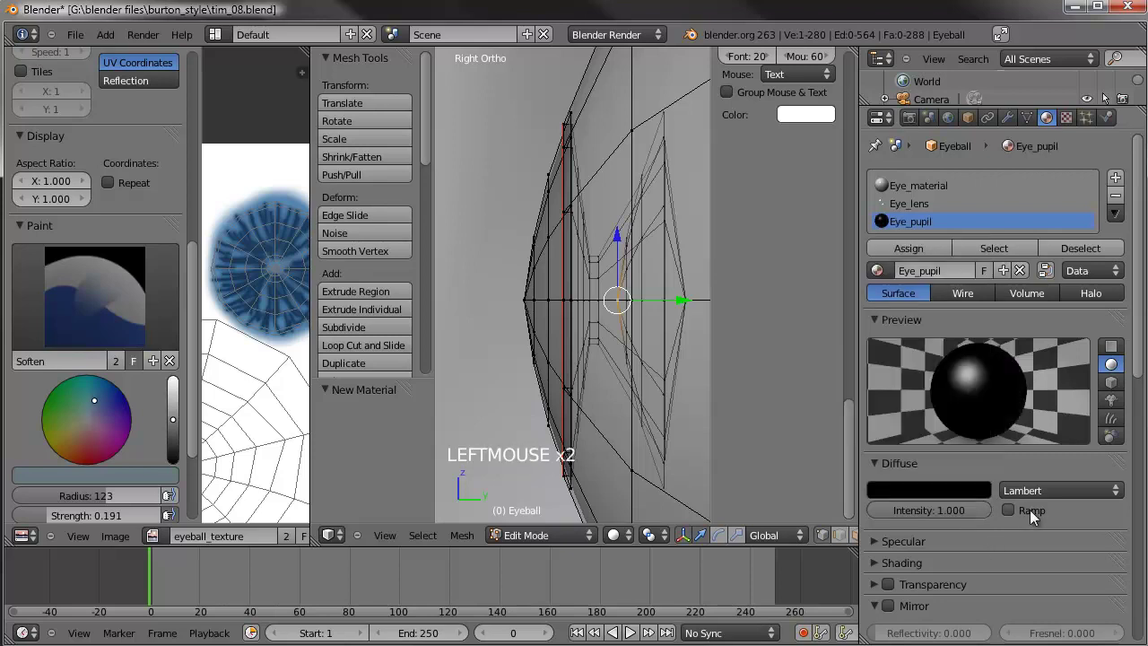
left_click(875, 462)
left_click(876, 487)
left_click_drag(930, 531, 874, 530)
left_click_drag(984, 554, 907, 549)
left_click_drag(711, 567, 712, 567)
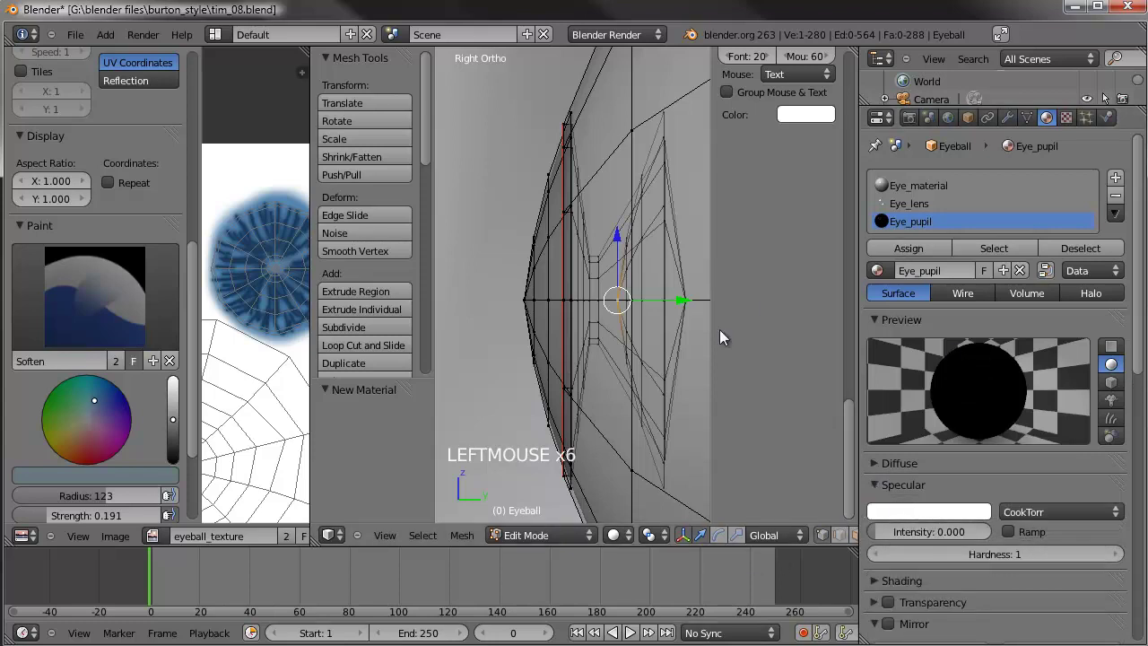
- Flatten the whole duplicated lens piece to about 0.764 along Y and shift it slightly forward toward the pupil opening
key("ctrl+l")
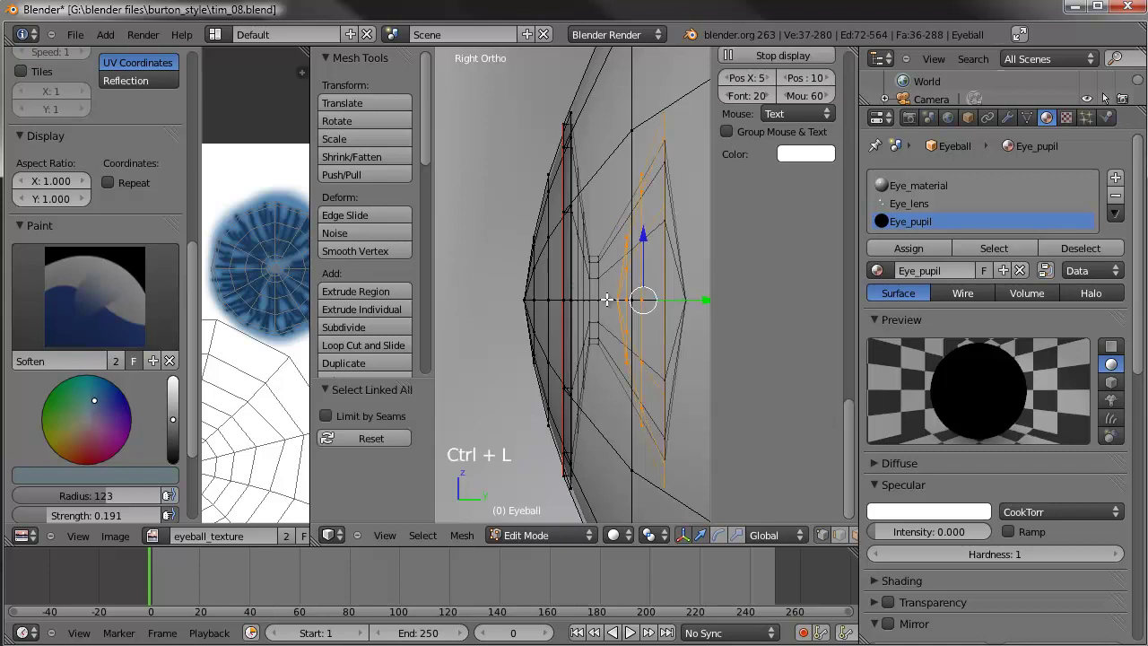
key("s")
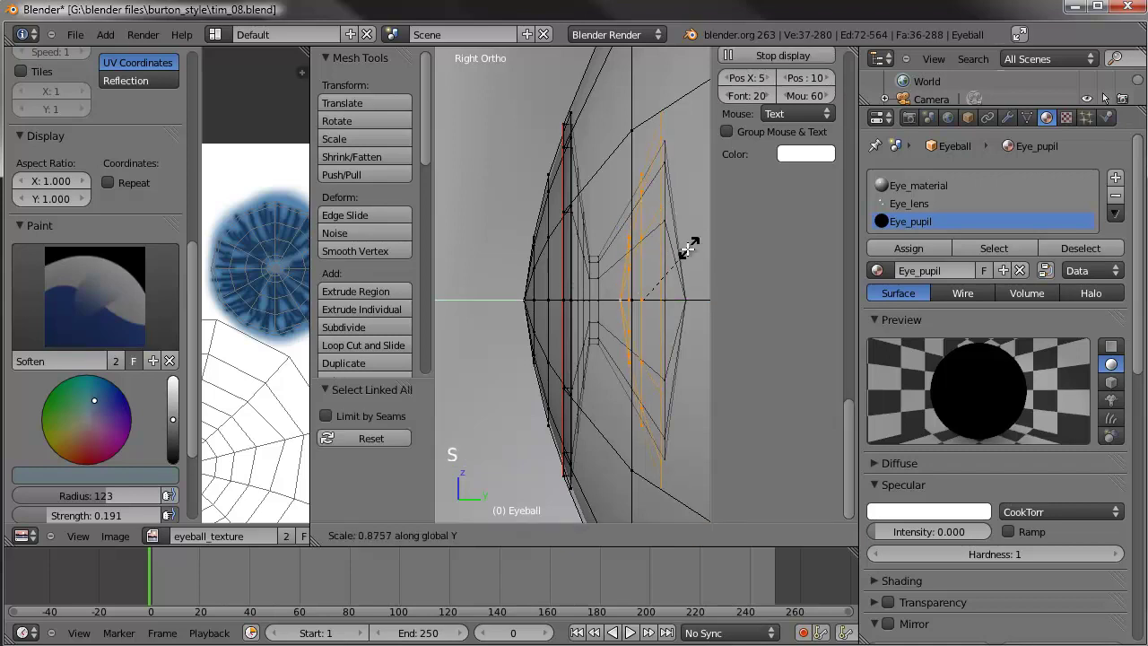
left_click(682, 274)
left_click(693, 304)
left_click_drag(693, 304, 690, 304)
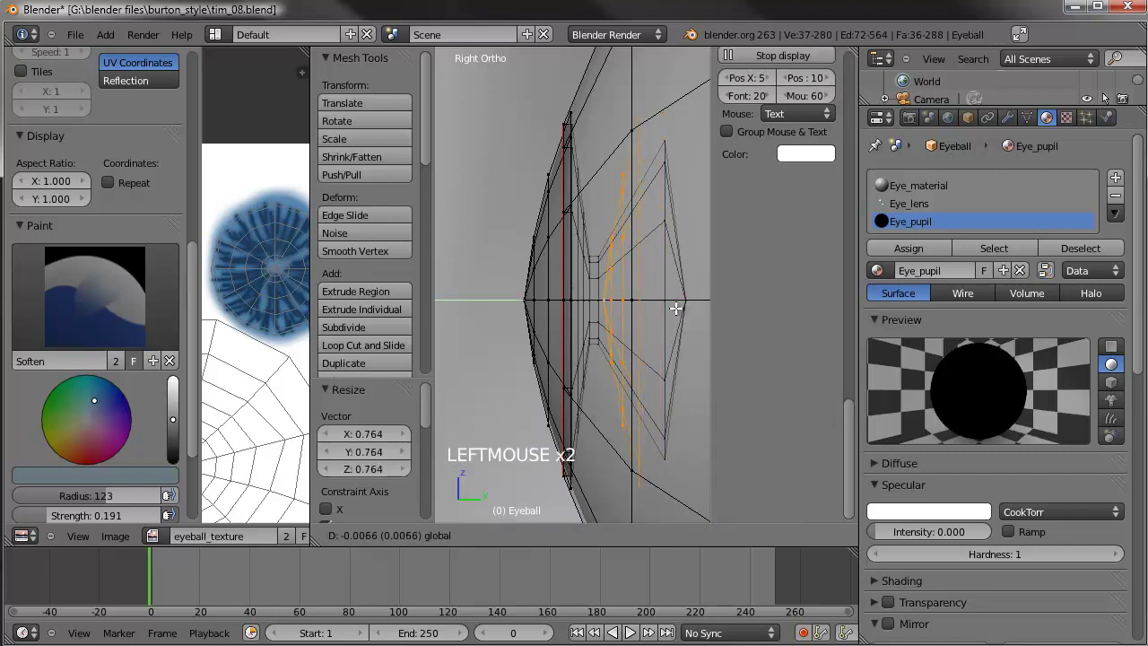
- Assign the Eye_pupil material to the duplicated piece and leave mesh editing
left_click(922, 242)
scroll(602, 305, "down", 4)
key("Tab")
scroll(596, 306, "down", 3)
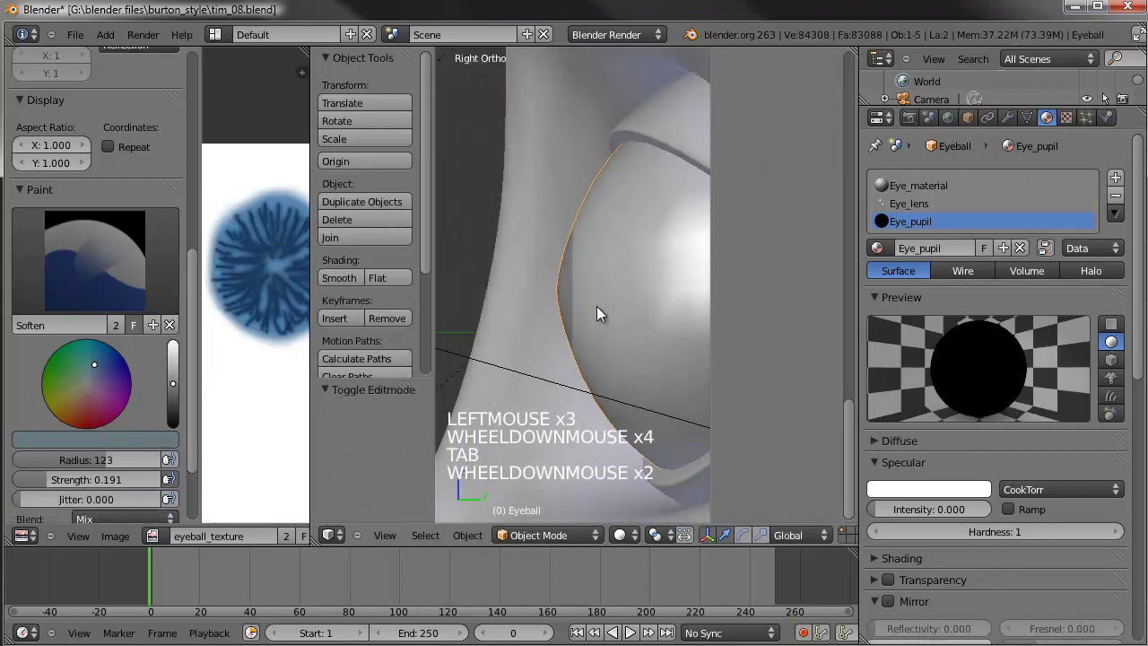
- Render the head from the camera to check the black pupil, and close the render
key("KP_0")
key("F12")
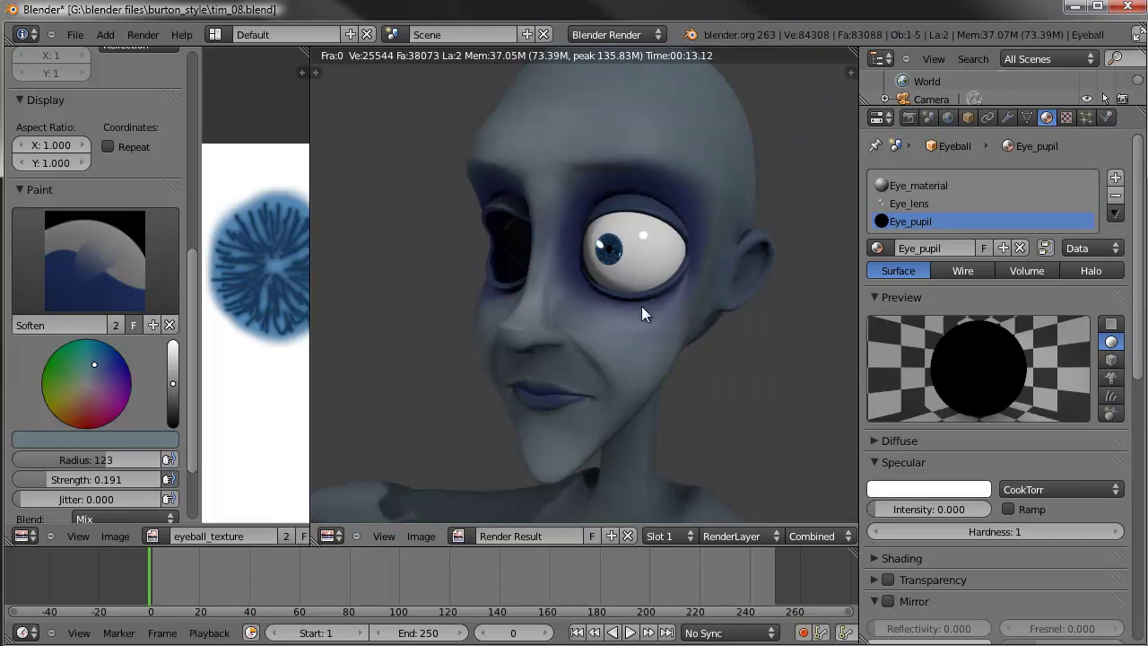
key("Escape")
- Duplicate the finished eyeball in front view and move the copy about -0.55 along X into the empty eye socket
key("KP_1")
scroll(623, 304, "up", 1)
scroll(623, 304, "down", 8)
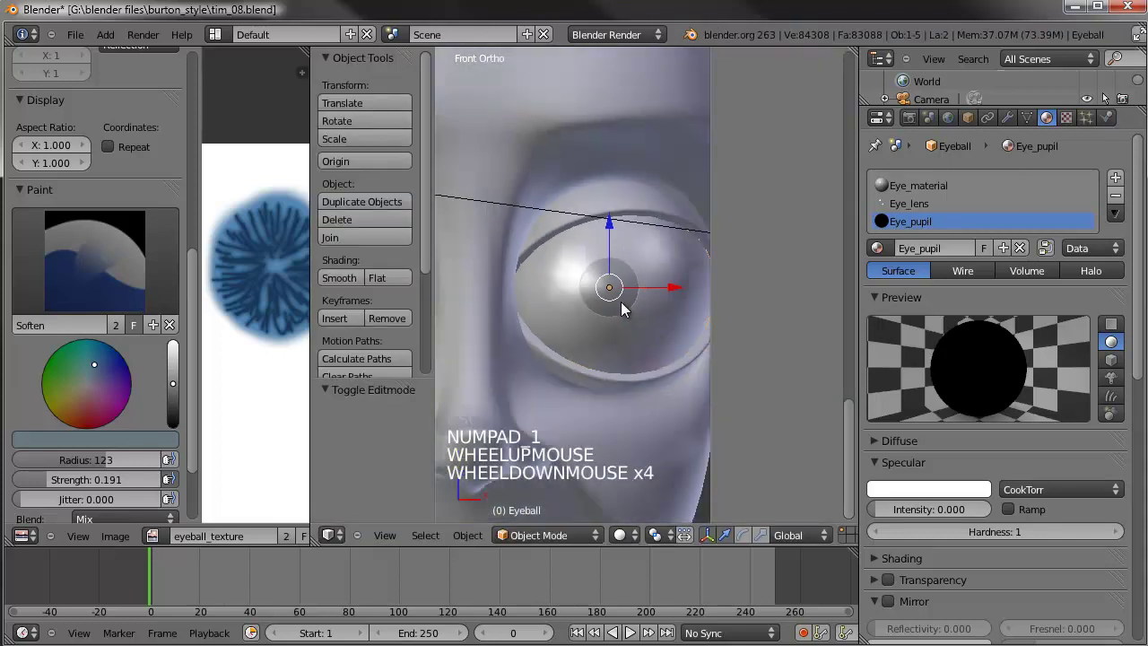
middle_click_drag(569, 285, 607, 294)
key("KP_1")
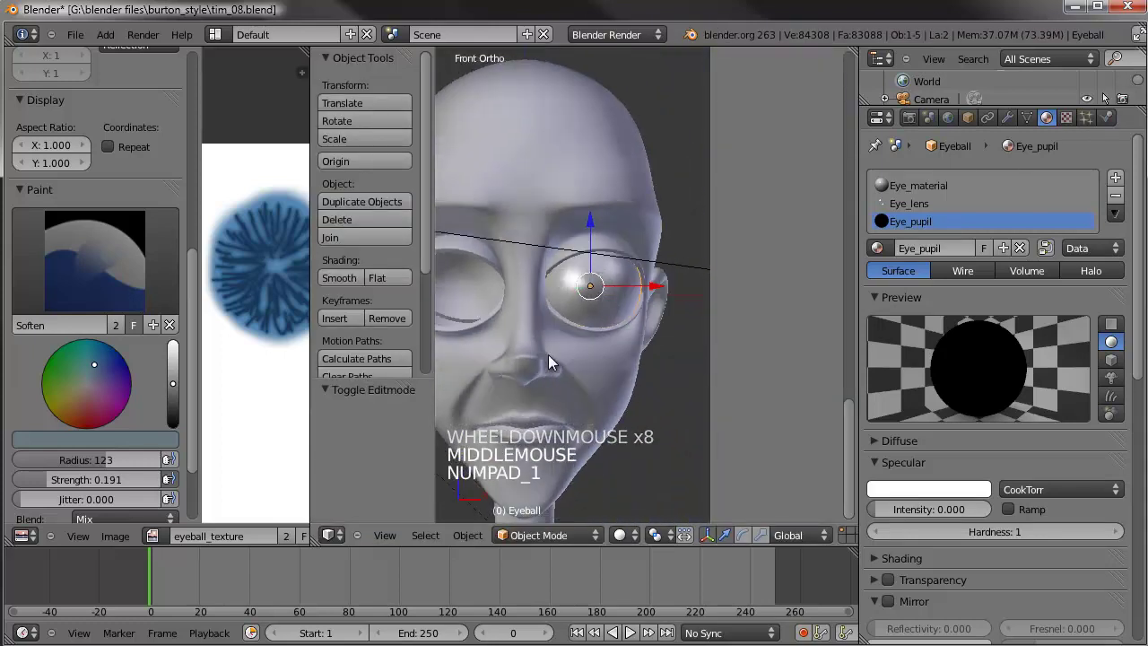
middle_click_drag(545, 351, 620, 355, "shift")
key("shift+d")
key("x")
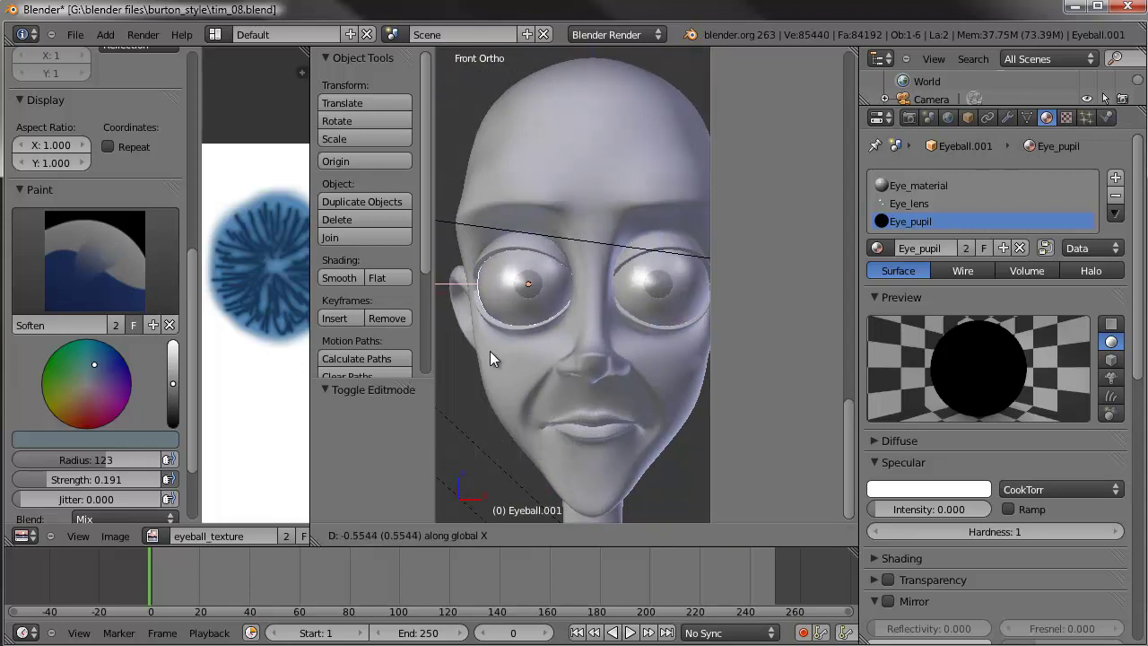
left_click(488, 350)
- Deselect everything and save the file over tim_08.blend
key("a")
key("ctrl+s")
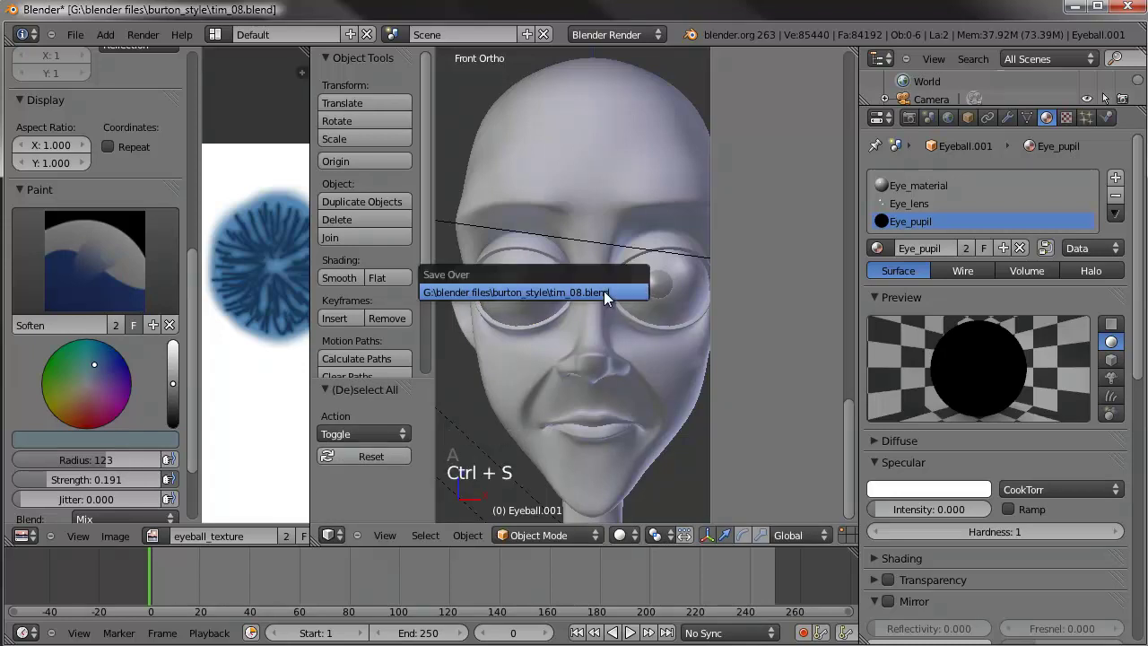
left_click(603, 291)
- Render the head again and examine both finished eyes
key("F12")
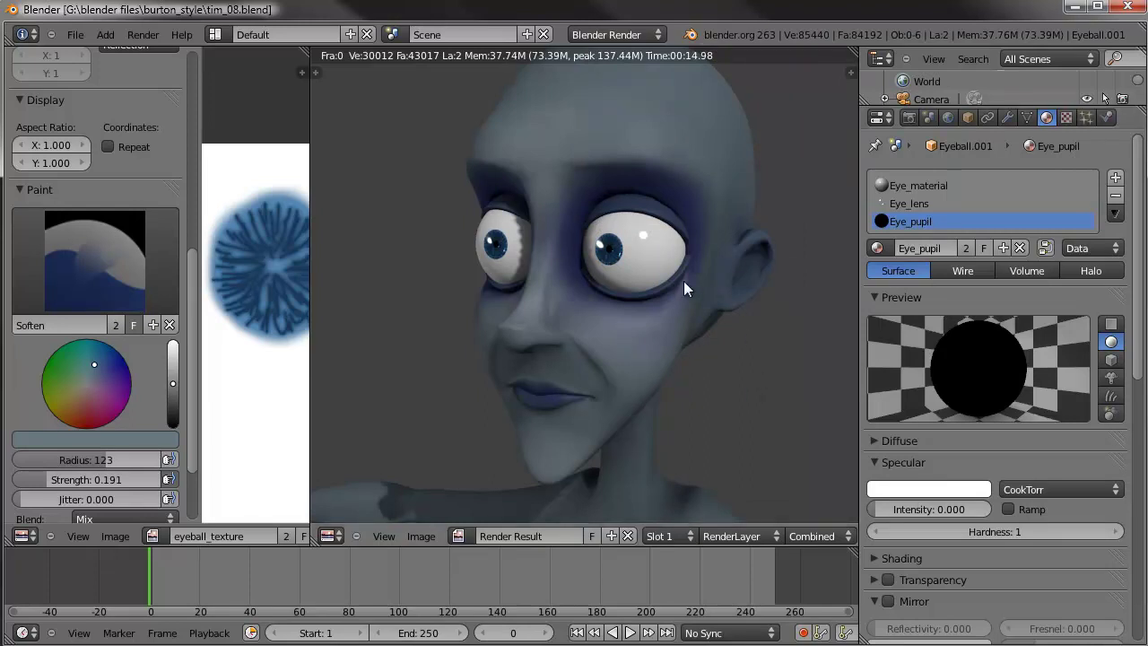
scroll(674, 285, "down", 3)
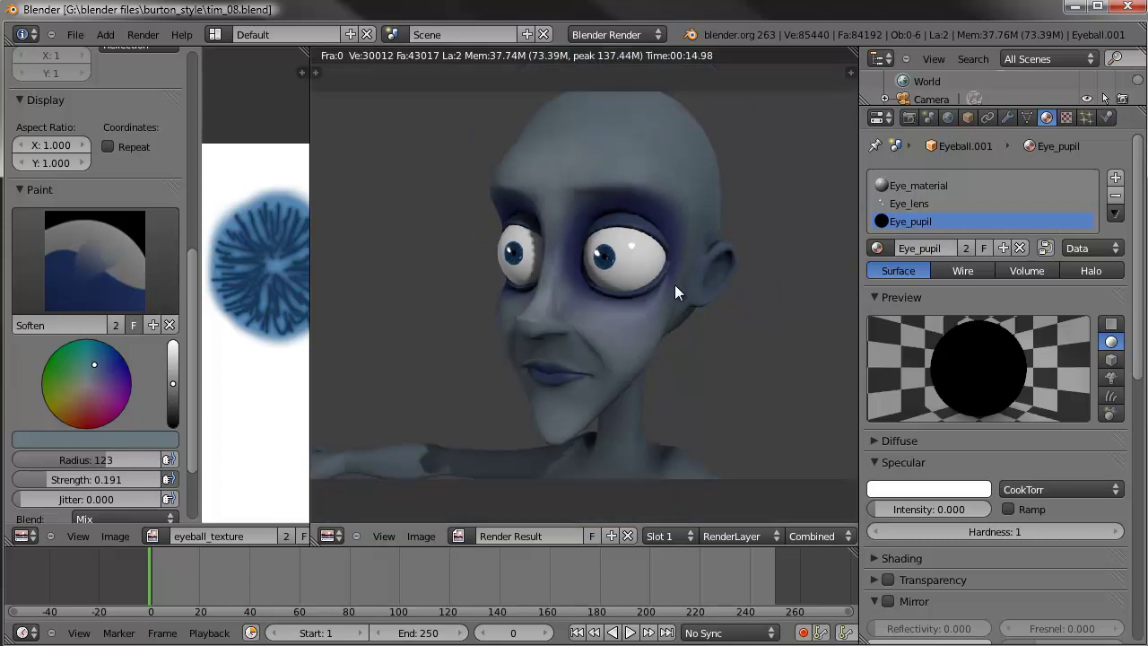
scroll(674, 284, "up", 2)
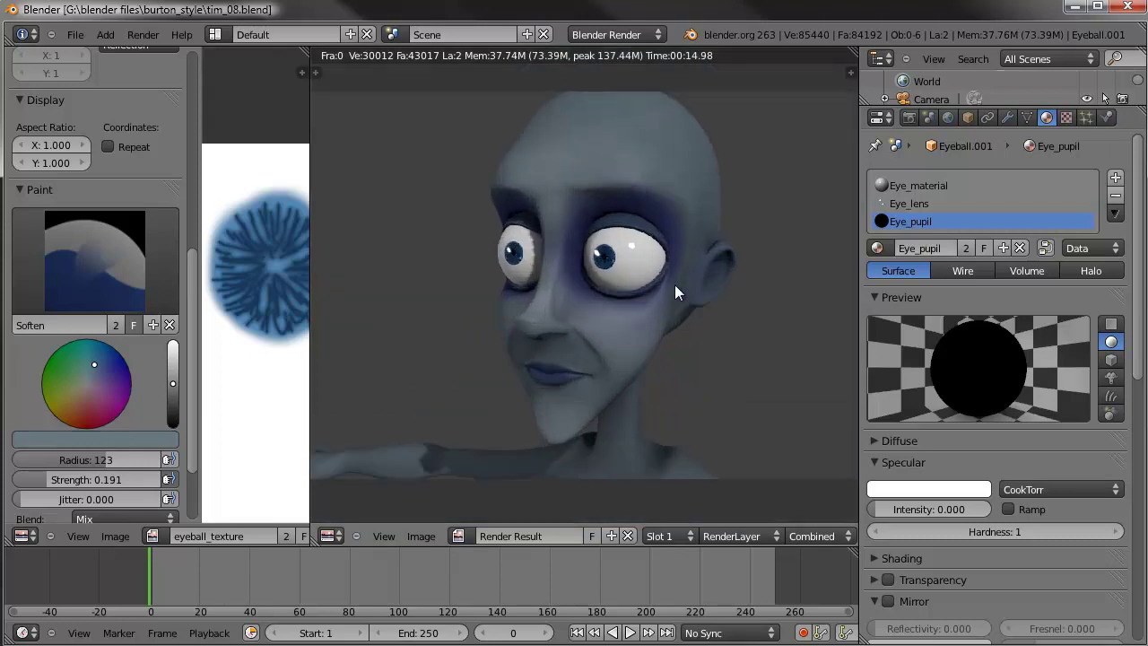